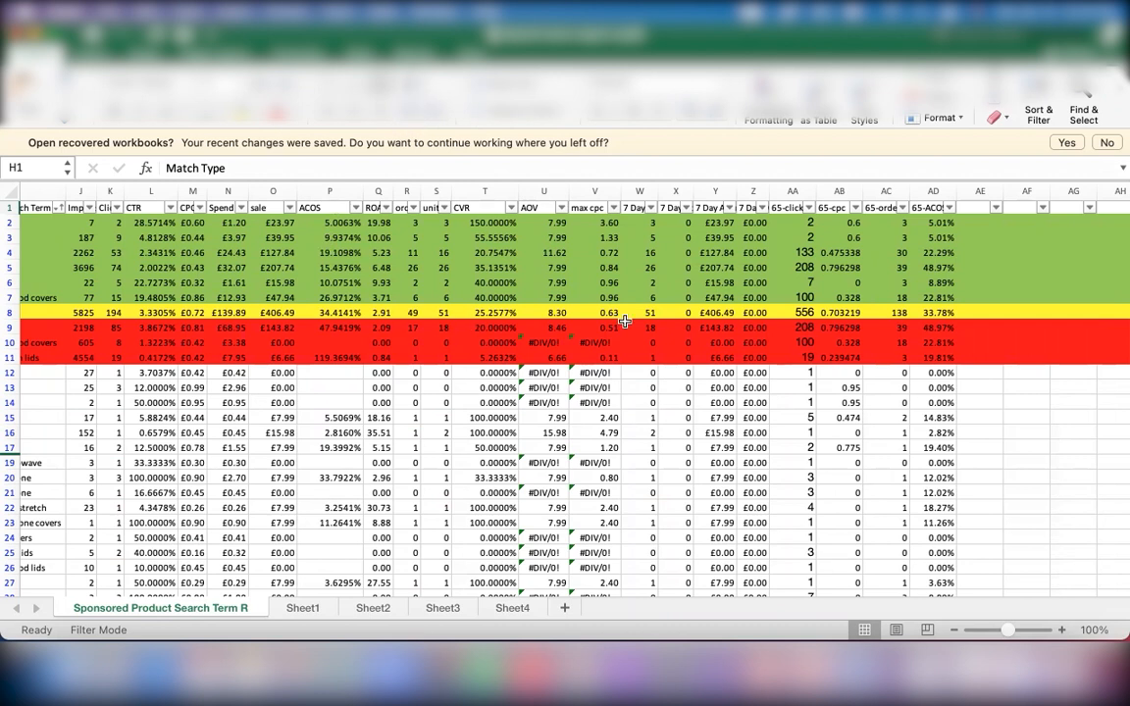
- Examine the 65-day clicks, CPC, orders and ACOS columns and the Profitable, Expensive and Bleeder criteria in the search term report
{"action": "scroll", "coordinate": [625, 322], "scroll_direction": "right", "scroll_amount": 2}
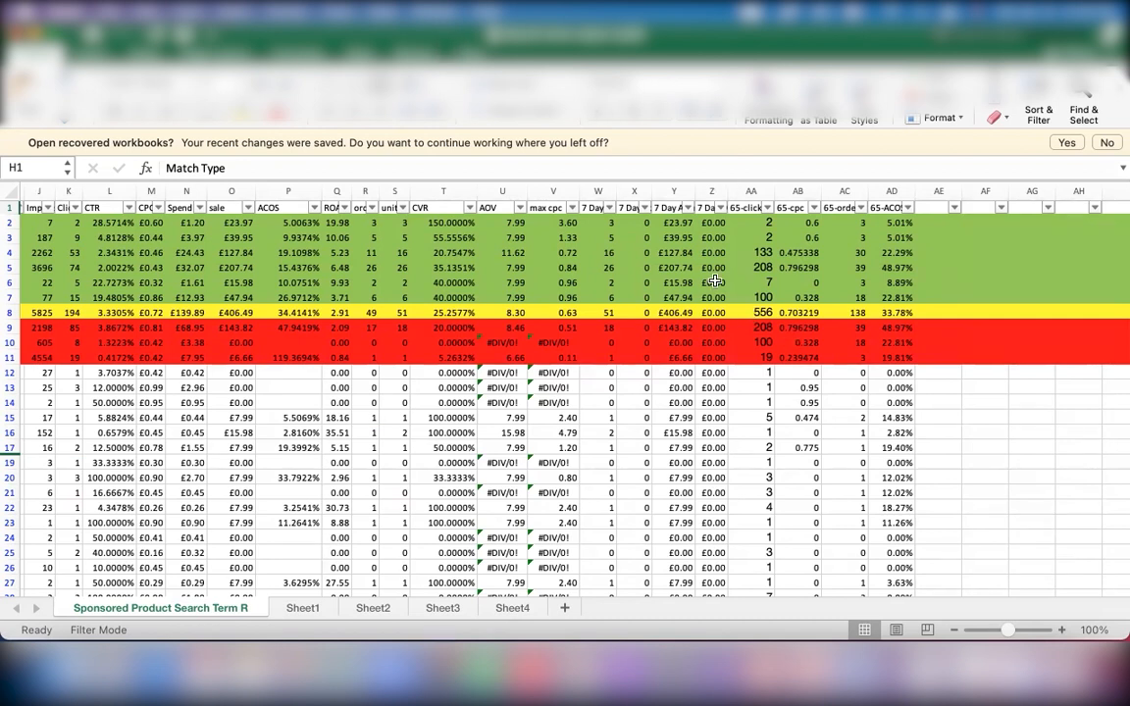
{"action": "scroll", "coordinate": [746, 272], "scroll_direction": "right", "scroll_amount": 6}
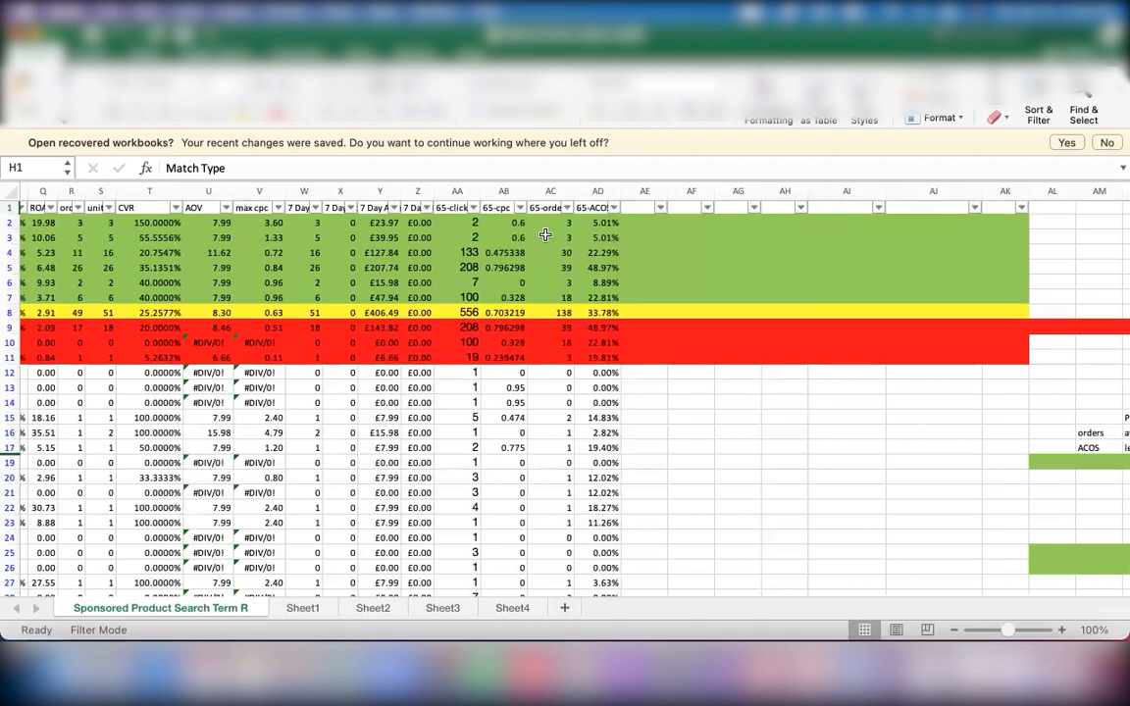
{"action": "scroll", "coordinate": [705, 309], "scroll_direction": "right", "scroll_amount": 3}
{"action": "scroll", "coordinate": [704, 309], "scroll_direction": "right", "scroll_amount": 5}
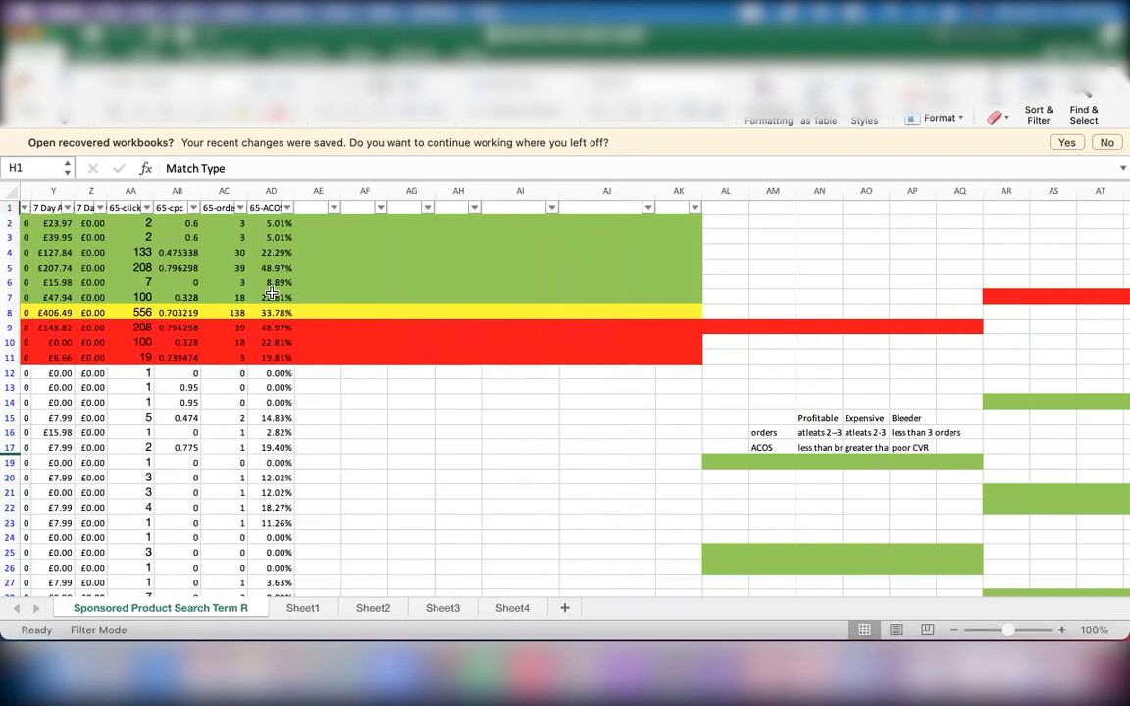
{"action": "scroll", "coordinate": [409, 306], "scroll_direction": "left", "scroll_amount": 5}
{"action": "scroll", "coordinate": [372, 309], "scroll_direction": "left", "scroll_amount": 5}
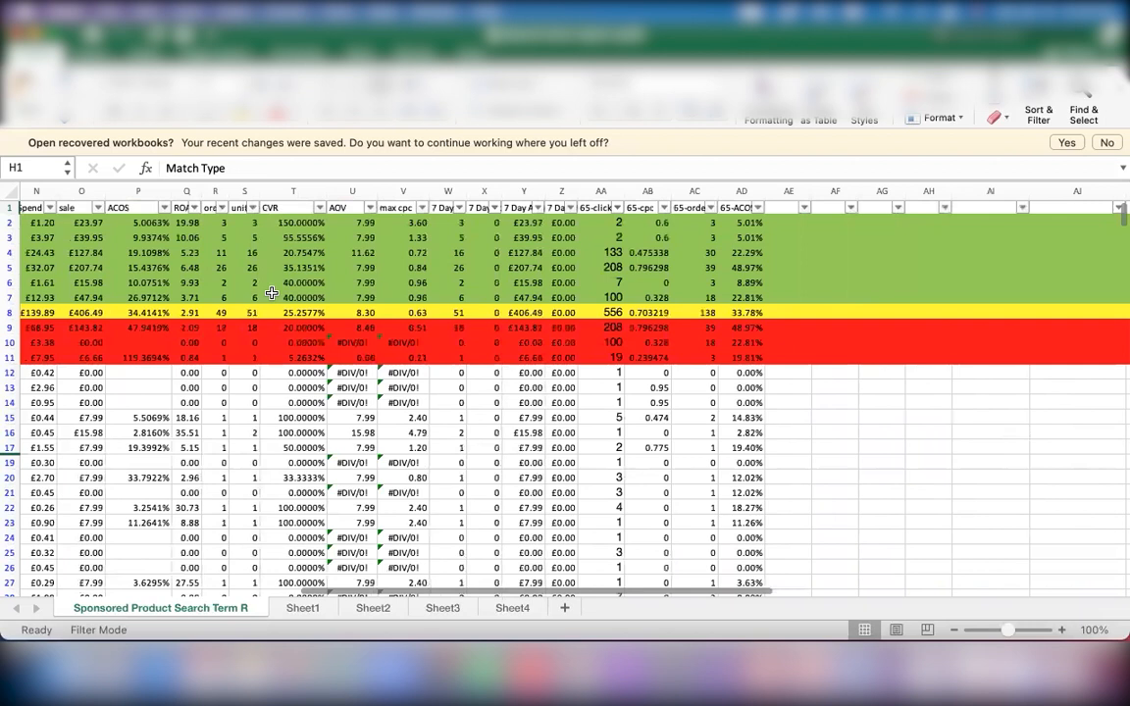
{"action": "scroll", "coordinate": [475, 324], "scroll_direction": "right", "scroll_amount": 2}
{"action": "scroll", "coordinate": [475, 324], "scroll_direction": "right", "scroll_amount": 5}
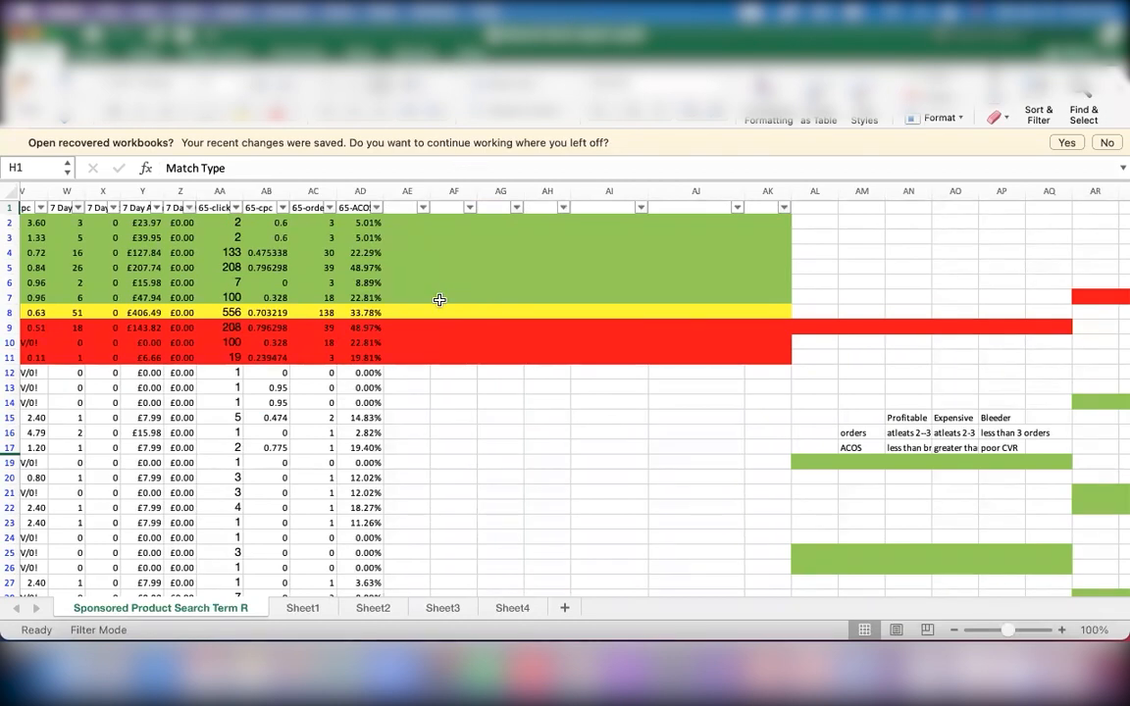
- Switch to the blank Word document and write the heading "SOPs for Search Term migration:", followed by a new line
{"action": "left_click", "coordinate": [856, 675]}
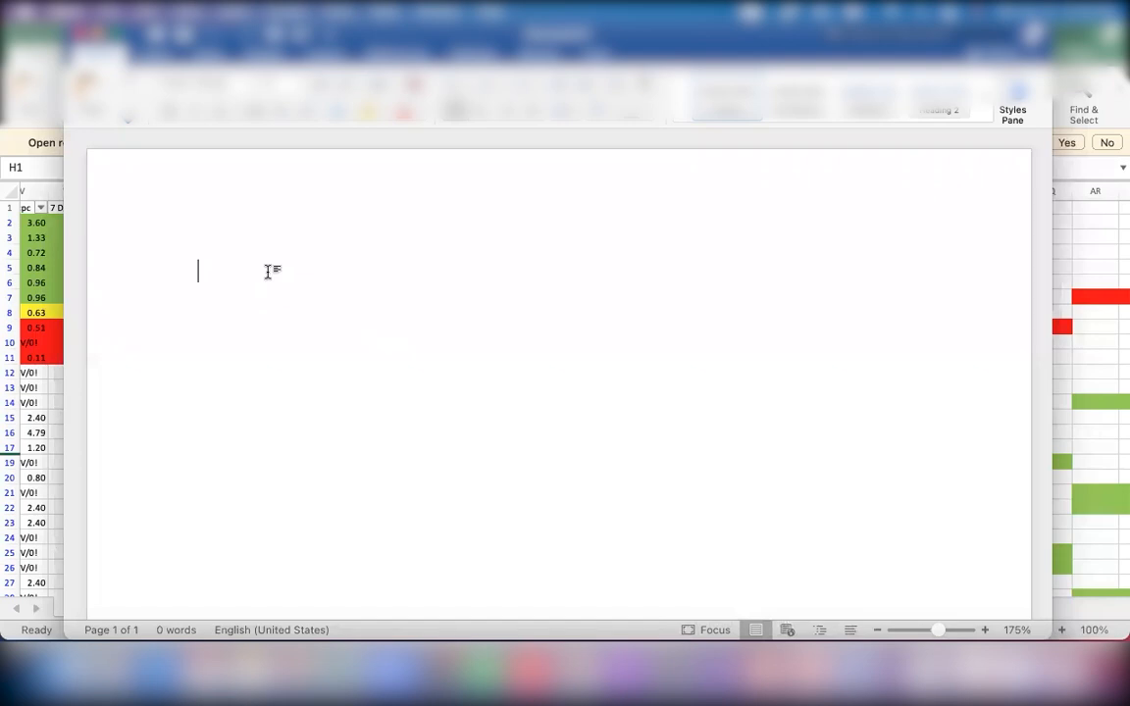
{"action": "type", "text": "SOPs for "}
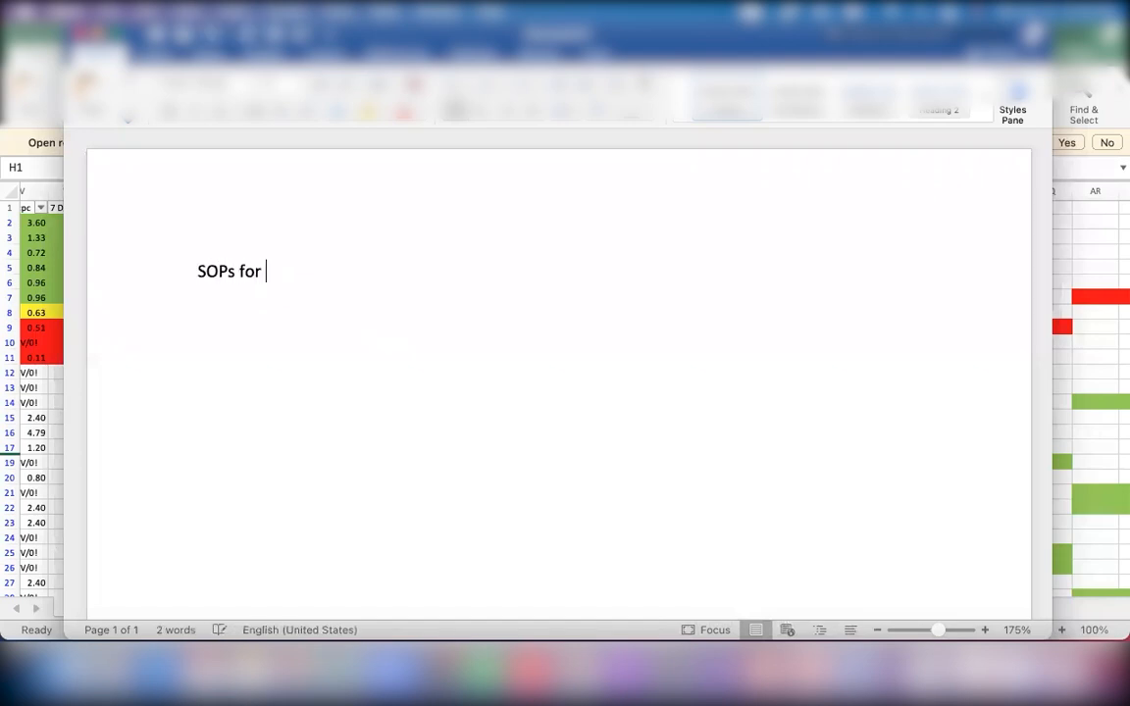
{"action": "type", "text": "Search Term migration"}
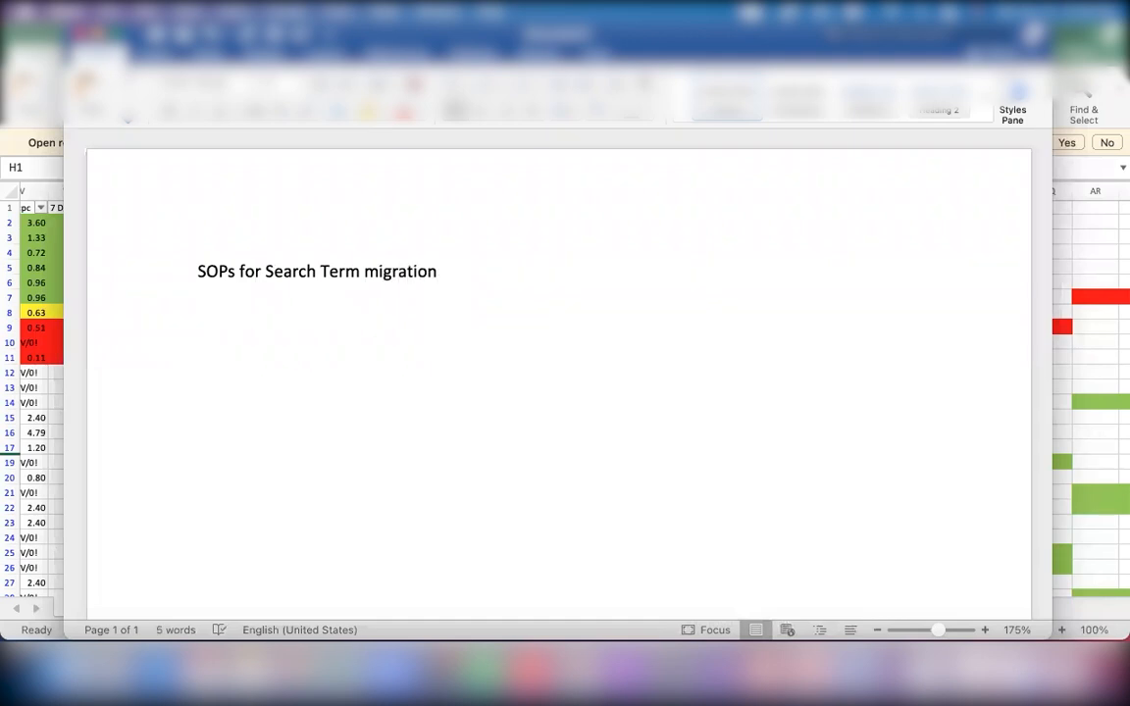
{"action": "type", "text": ":"}
{"action": "key", "text": "Return"}
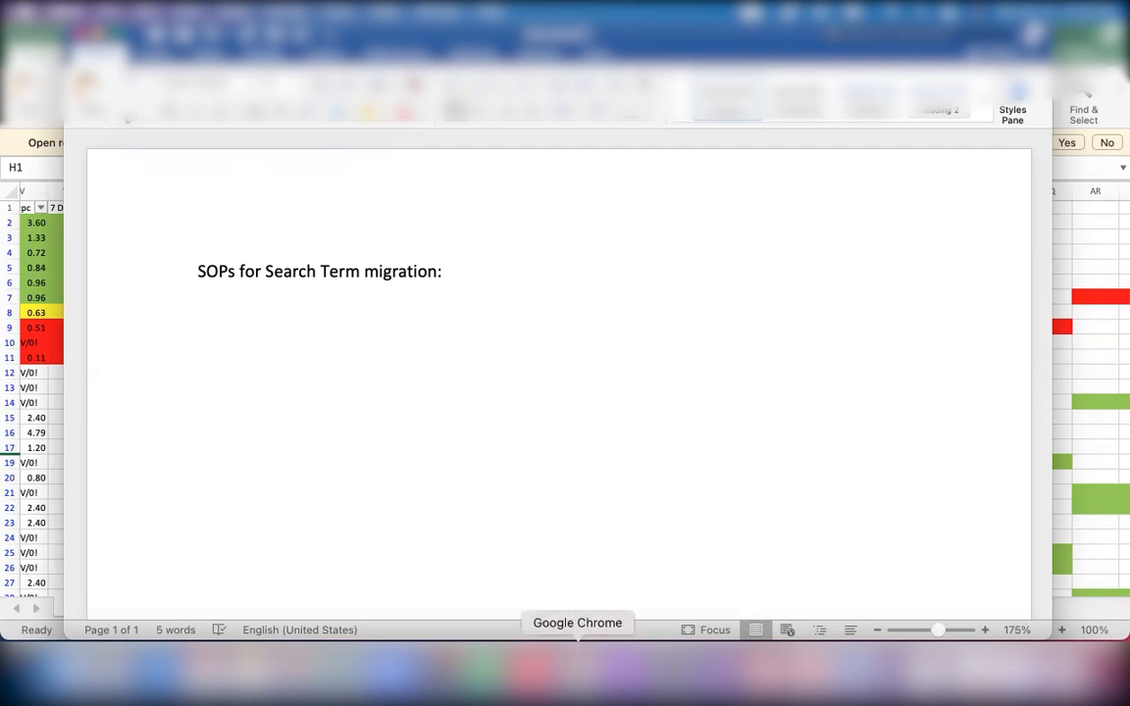
- Switch to Amazon Advertising in Chrome and open the SSL - Auto 2 close campaign in a new tab
{"action": "left_click", "coordinate": [577, 677]}
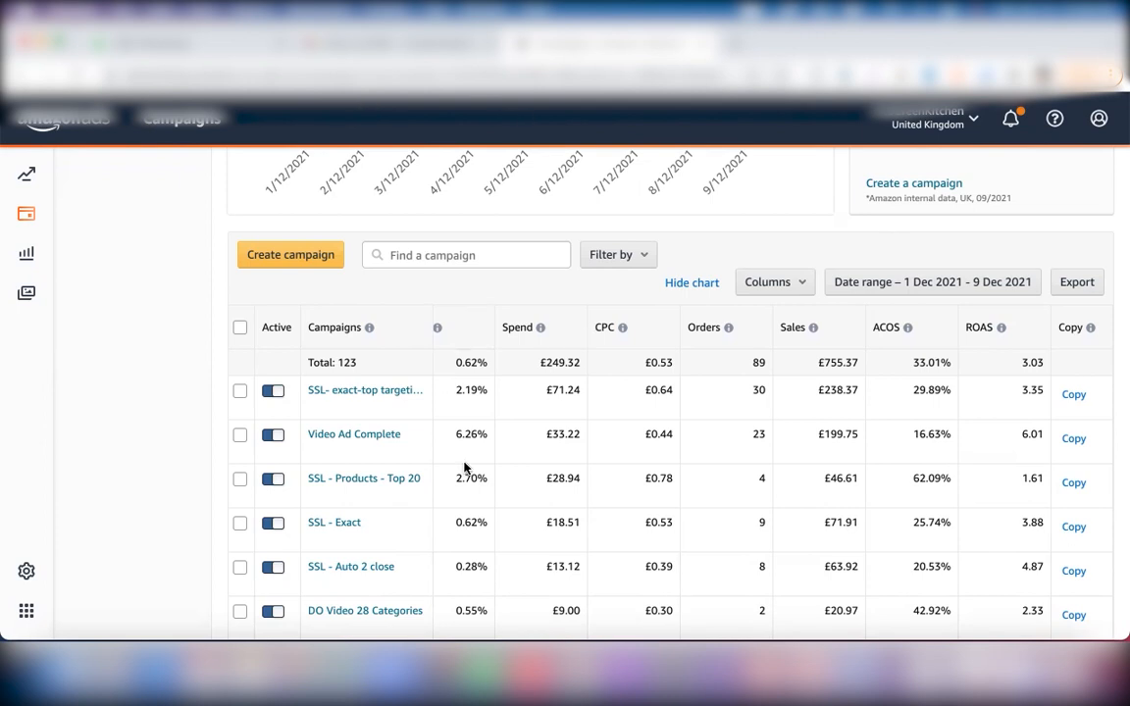
{"action": "scroll", "coordinate": [464, 461], "scroll_direction": "down", "scroll_amount": 2}
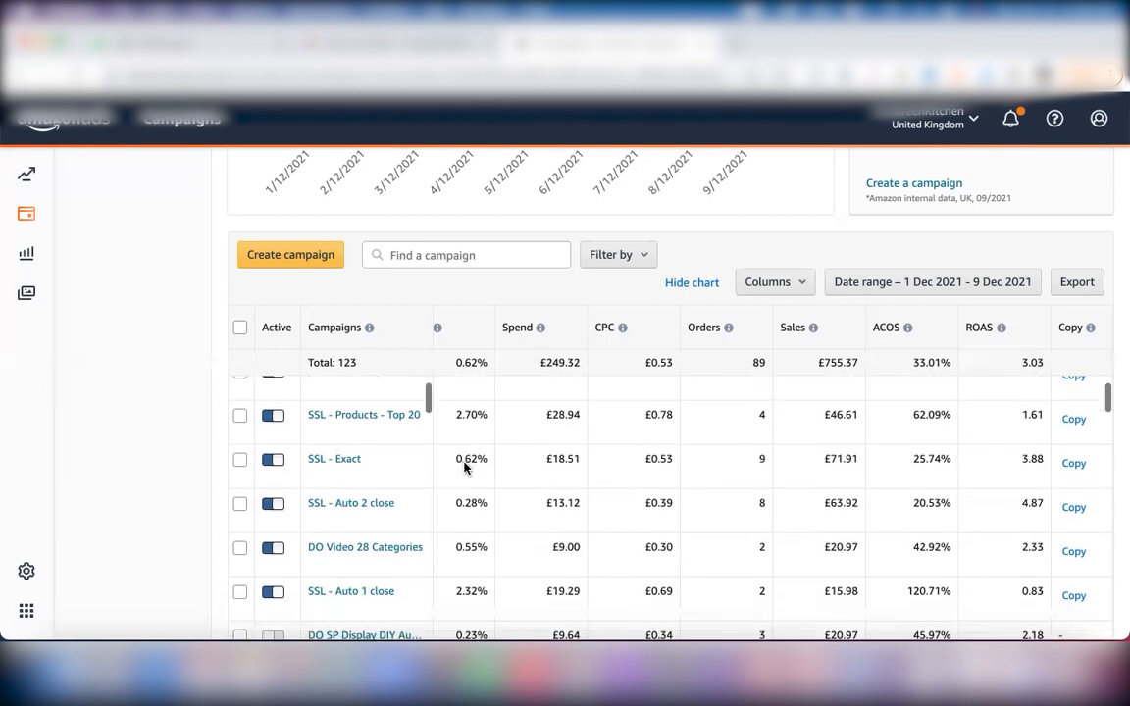
{"action": "right_click", "coordinate": [371, 502]}
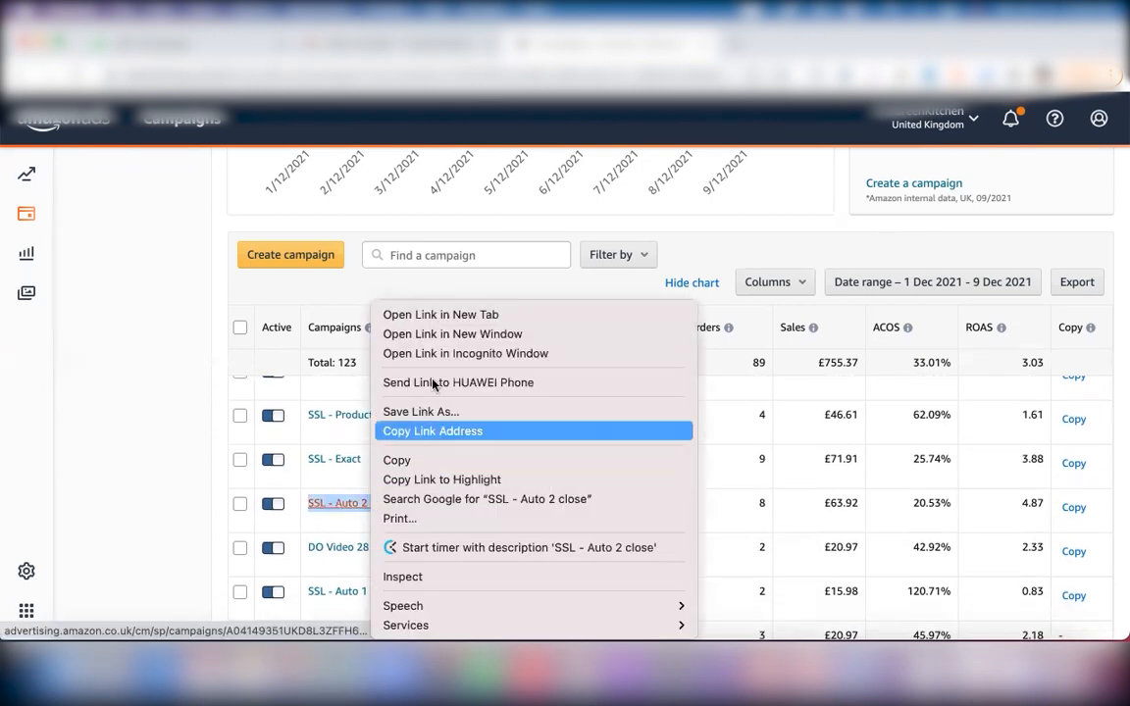
{"action": "left_click", "coordinate": [474, 315]}
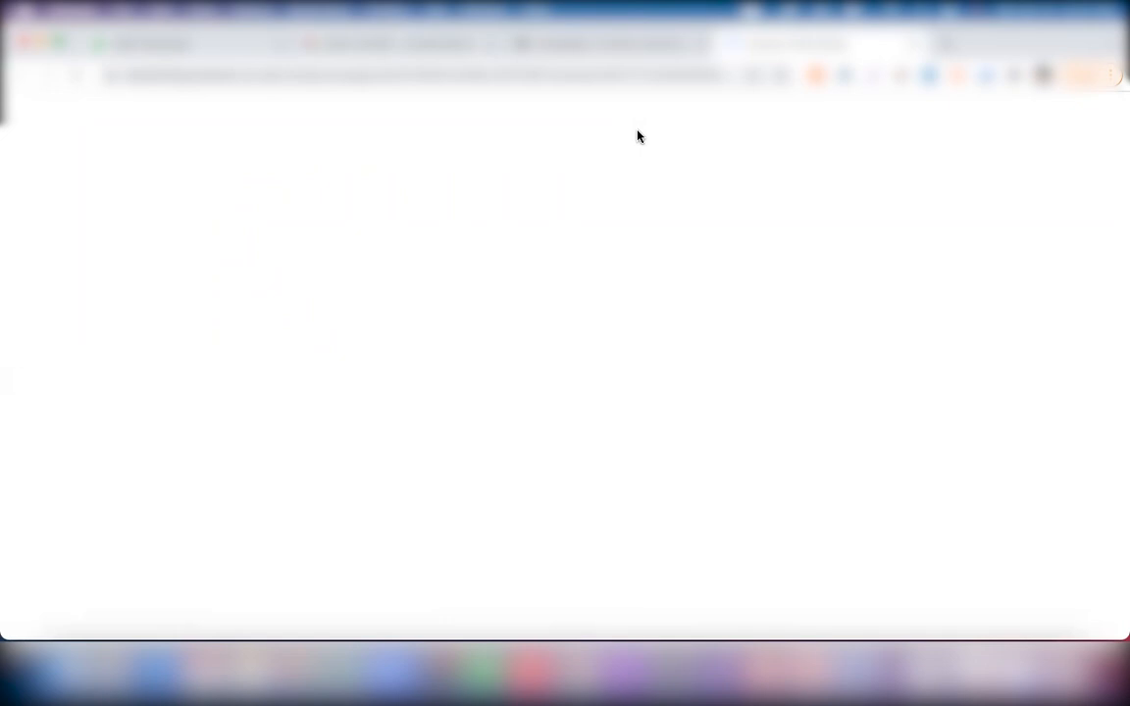
- Review the sales, ACOS and CVR columns in the Excel search term report, and return to the campaign page in Chrome
{"action": "key", "text": "ctrl+Up"}
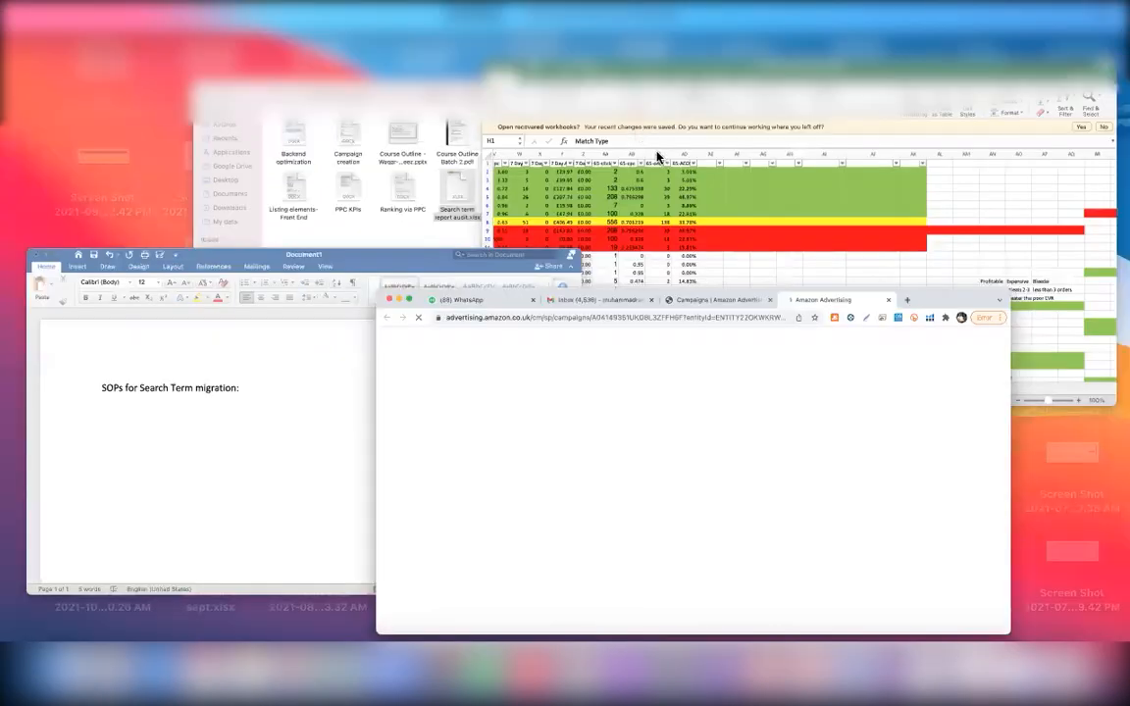
{"action": "left_click", "coordinate": [705, 217]}
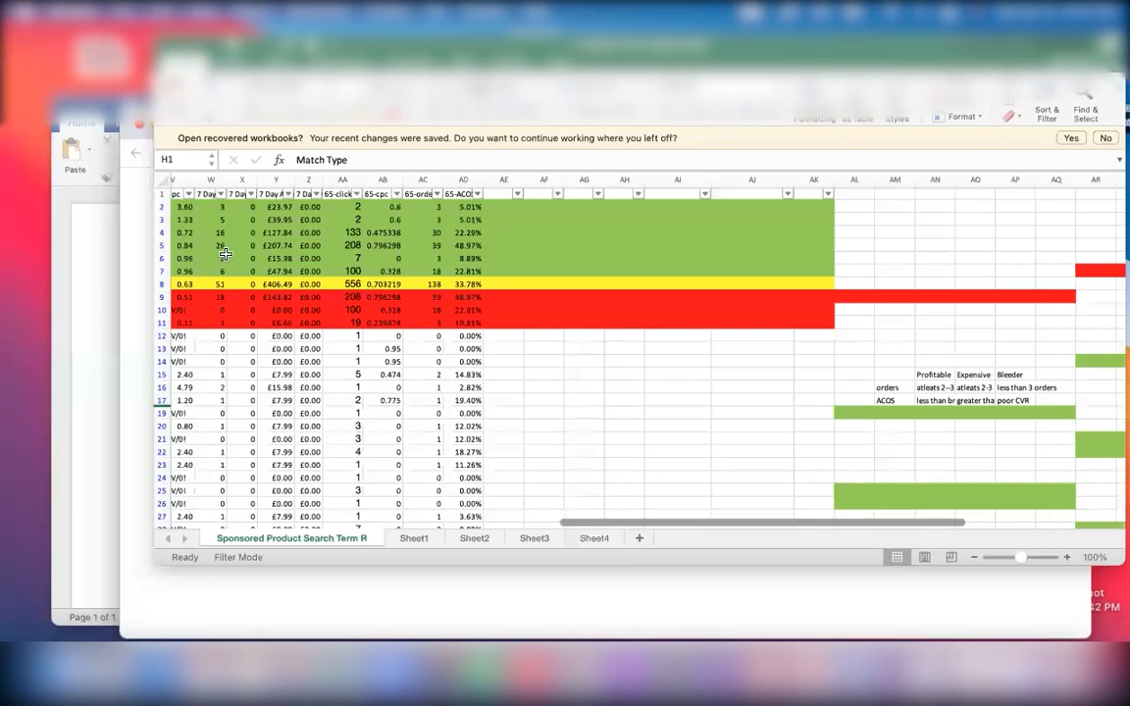
{"action": "scroll", "coordinate": [225, 254], "scroll_direction": "left", "scroll_amount": 8}
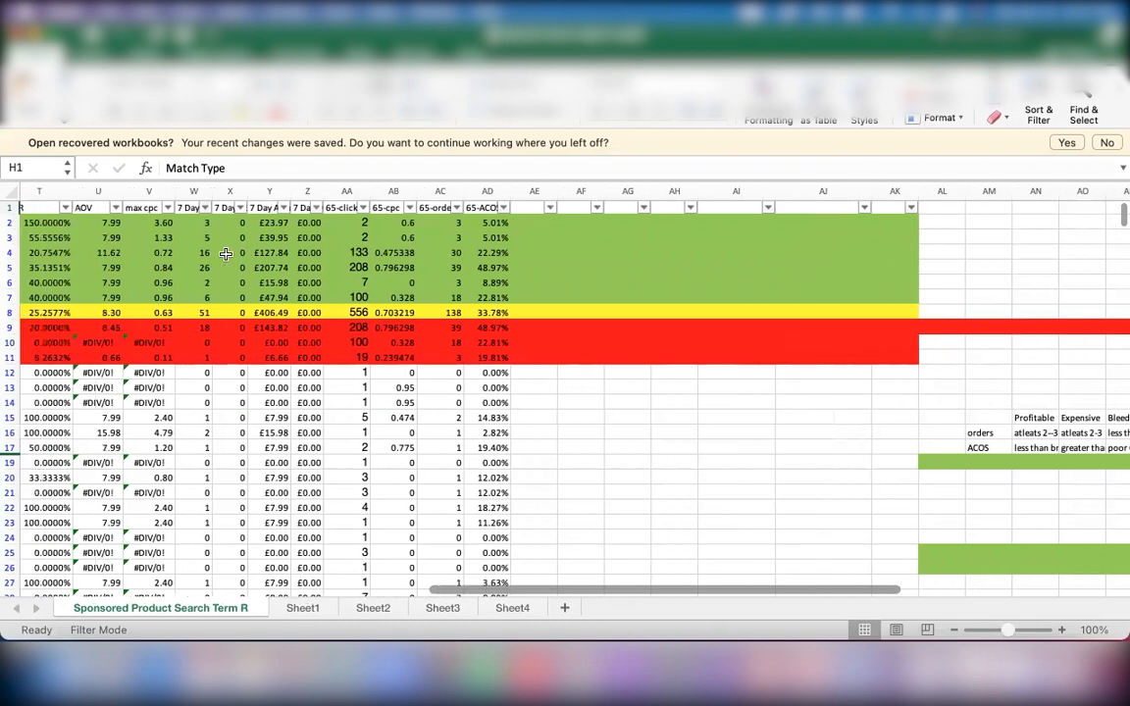
{"action": "scroll", "coordinate": [226, 254], "scroll_direction": "left", "scroll_amount": 1}
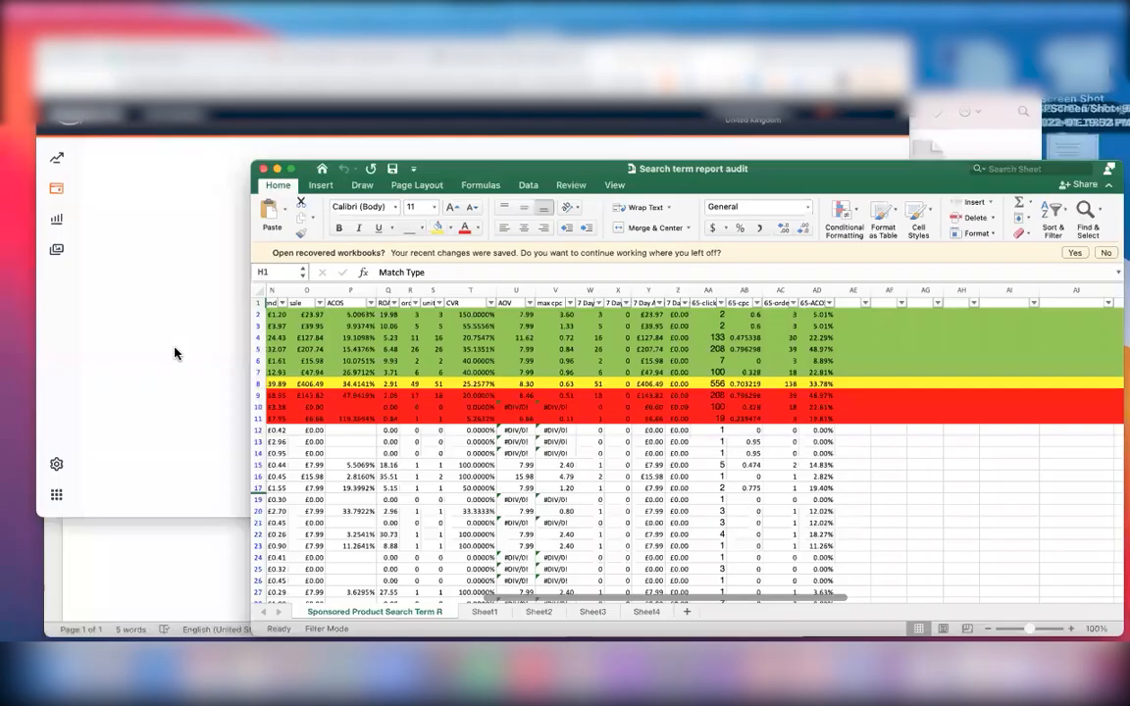
{"action": "key", "text": "ctrl+Up"}
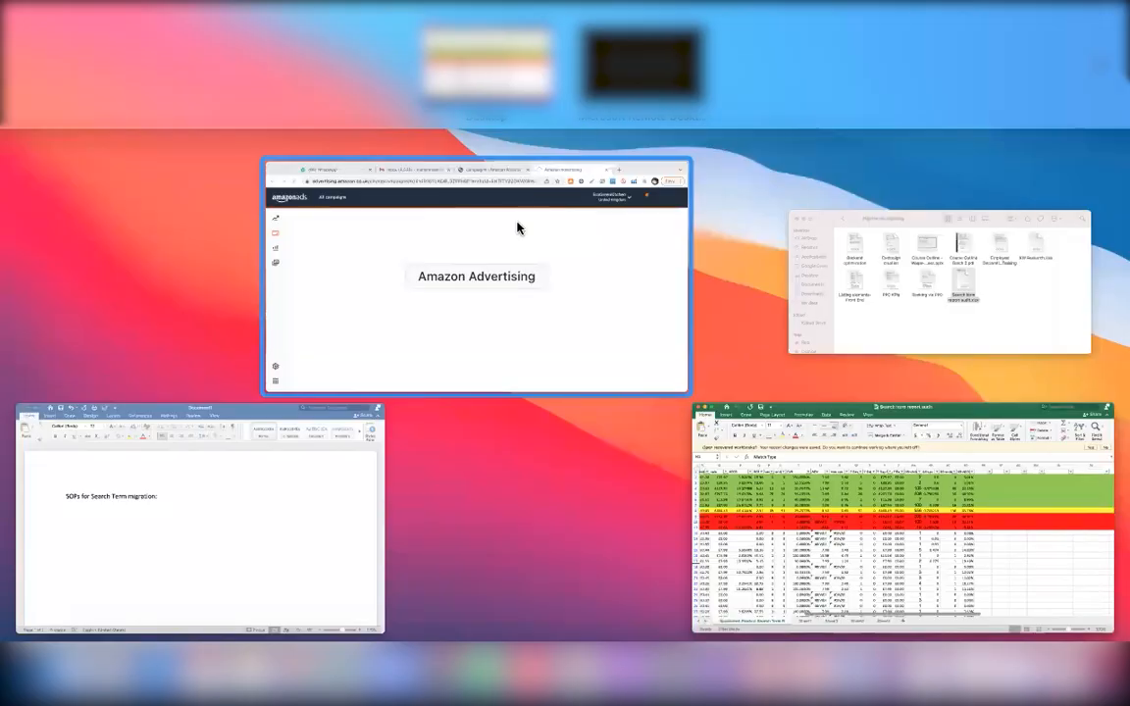
{"action": "left_click", "coordinate": [518, 228]}
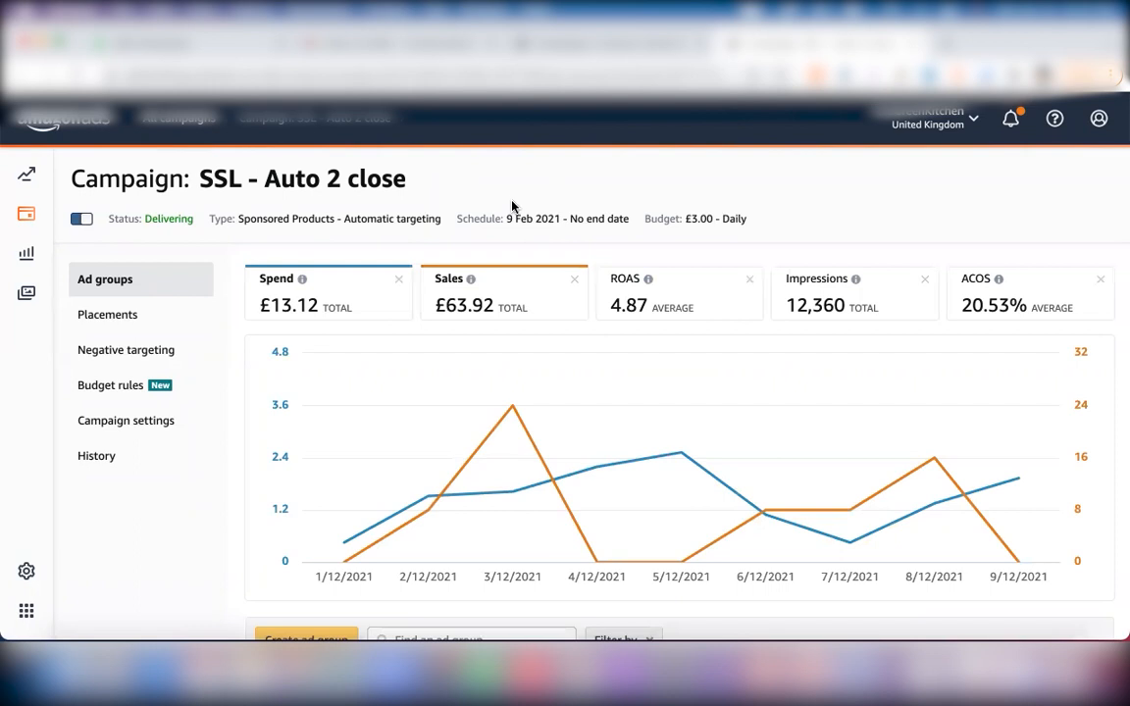
- Look over the SSL - Auto 2 close campaign's performance and open its Ad group 1
{"action": "scroll", "coordinate": [525, 394], "scroll_direction": "down", "scroll_amount": 5}
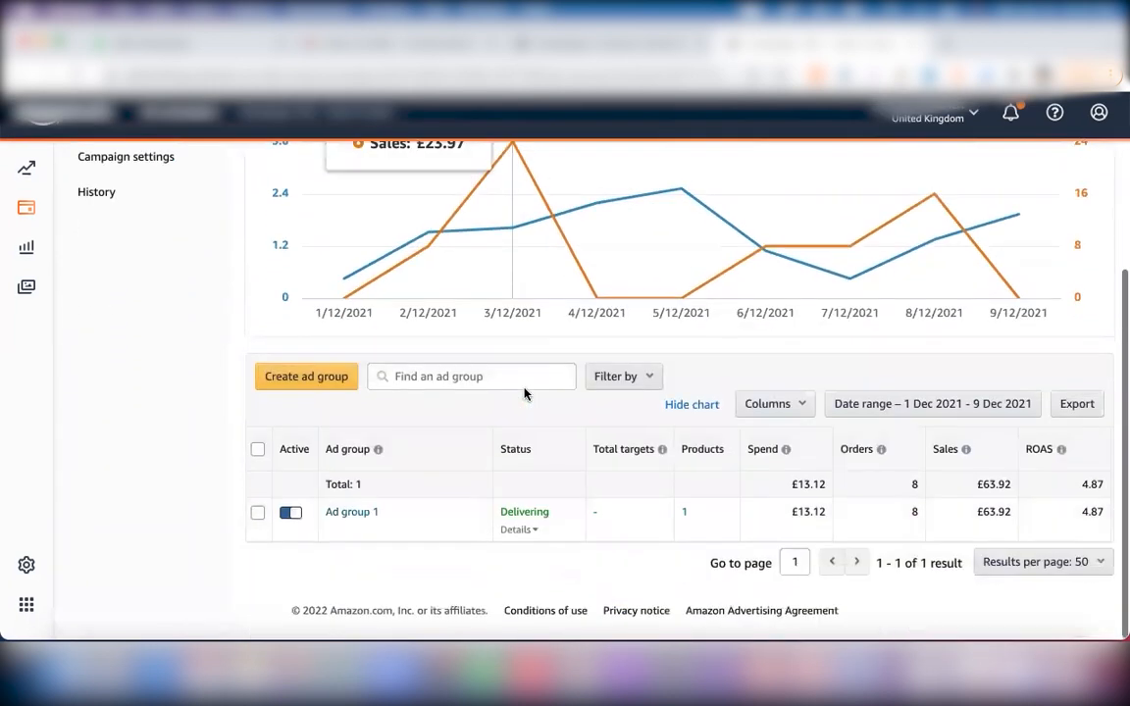
{"action": "scroll", "coordinate": [525, 393], "scroll_direction": "up", "scroll_amount": 5}
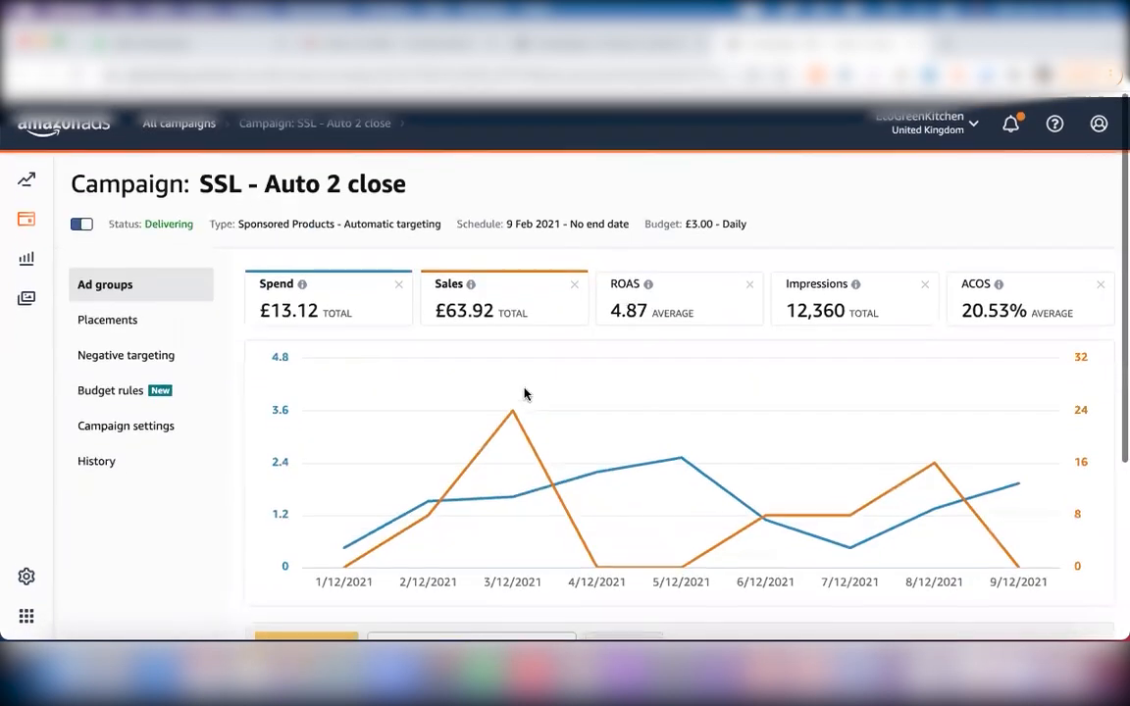
{"action": "scroll", "coordinate": [525, 394], "scroll_direction": "down", "scroll_amount": 5}
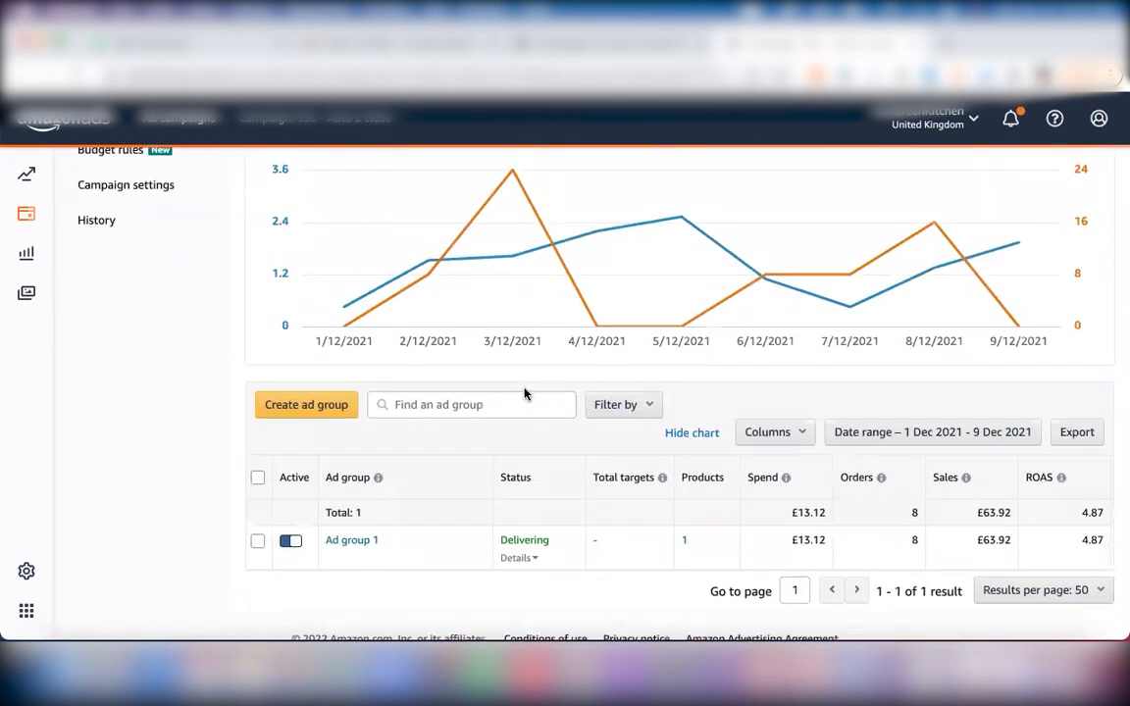
{"action": "left_click", "coordinate": [351, 550]}
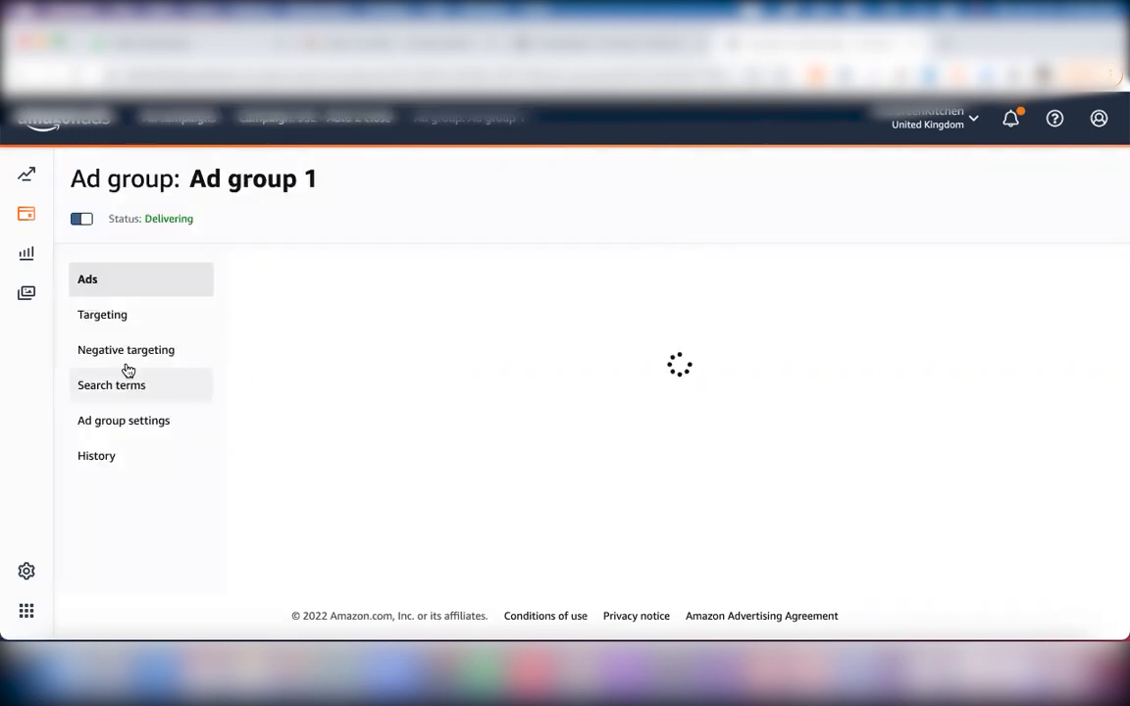
- Review the automatic targeting groups of Ad group 1 with their statuses, suggested bids and current bids
{"action": "left_click", "coordinate": [132, 325]}
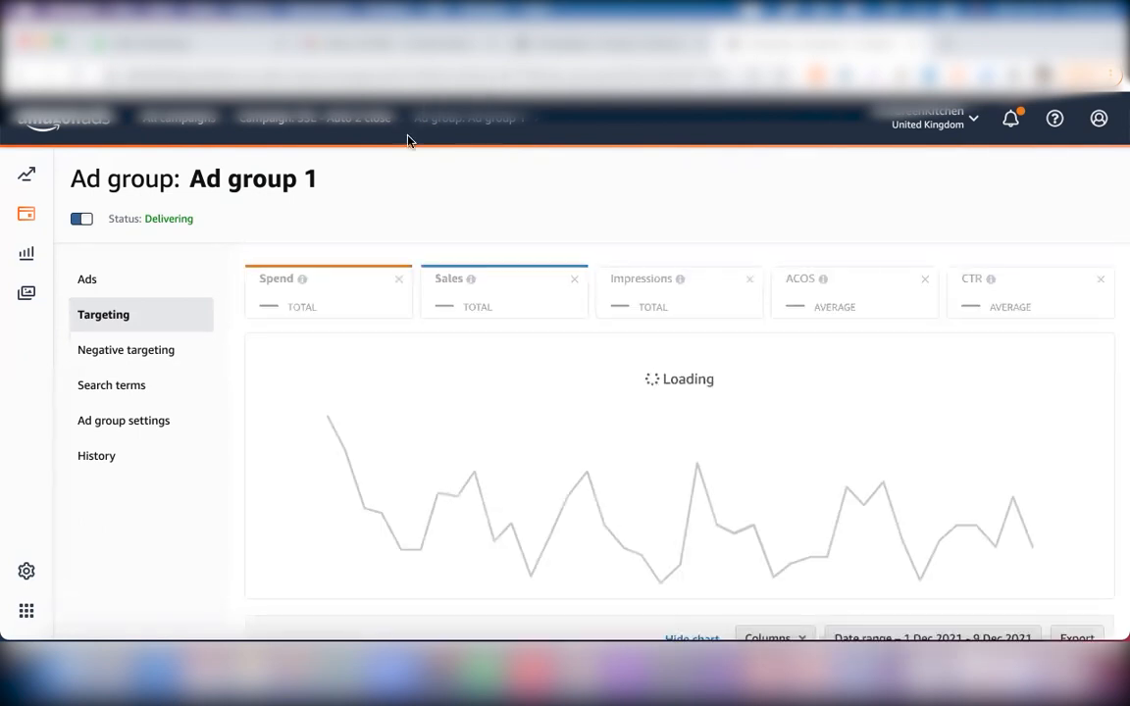
{"action": "scroll", "coordinate": [483, 347], "scroll_direction": "down", "scroll_amount": 5}
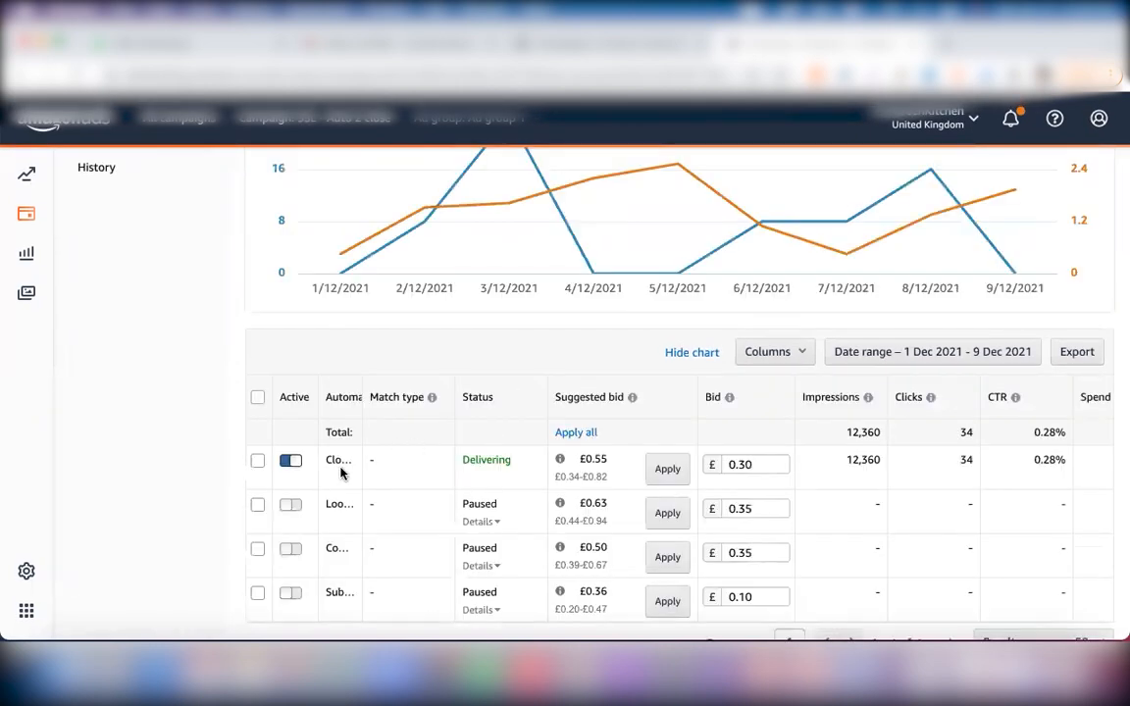
{"action": "left_click", "coordinate": [560, 459]}
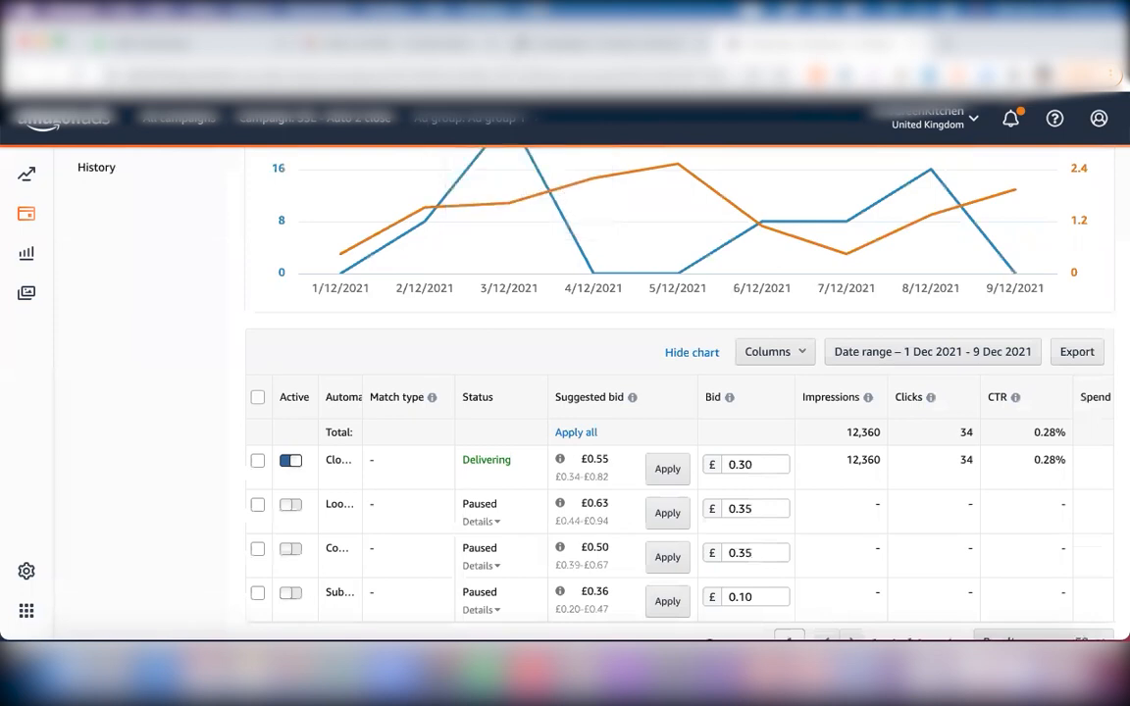
{"action": "scroll", "coordinate": [57, 245], "scroll_direction": "up", "scroll_amount": 3}
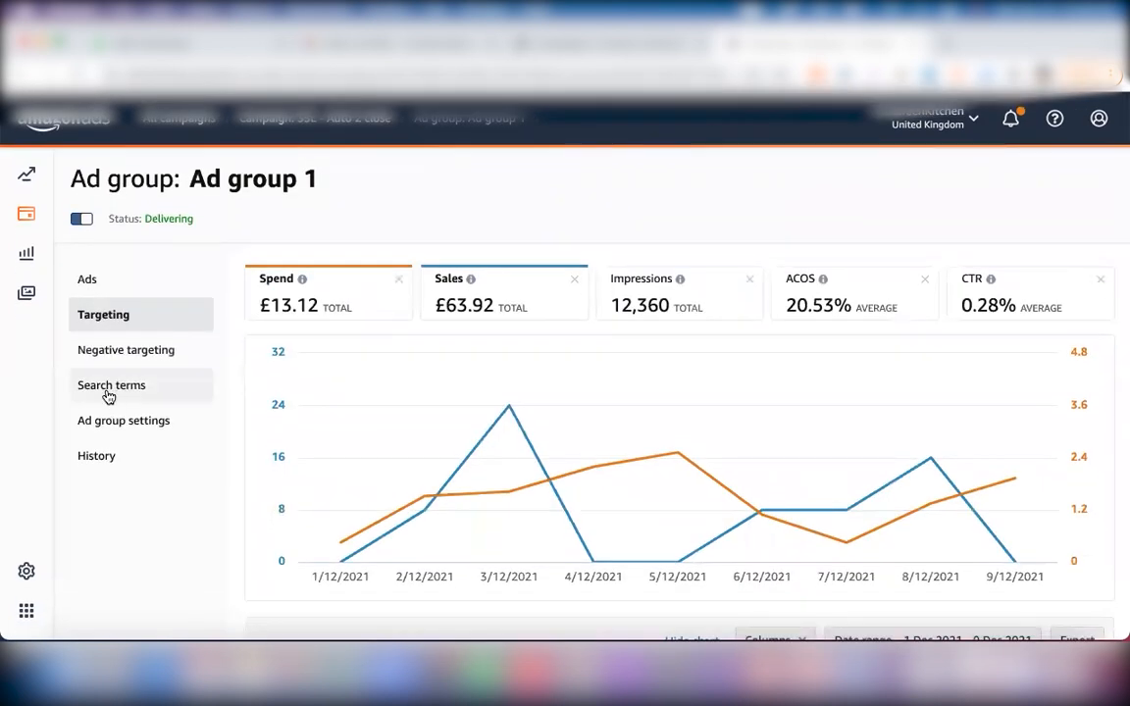
- Show the customer search terms of Ad group 1 for the last 30 days
{"action": "left_click", "coordinate": [130, 390]}
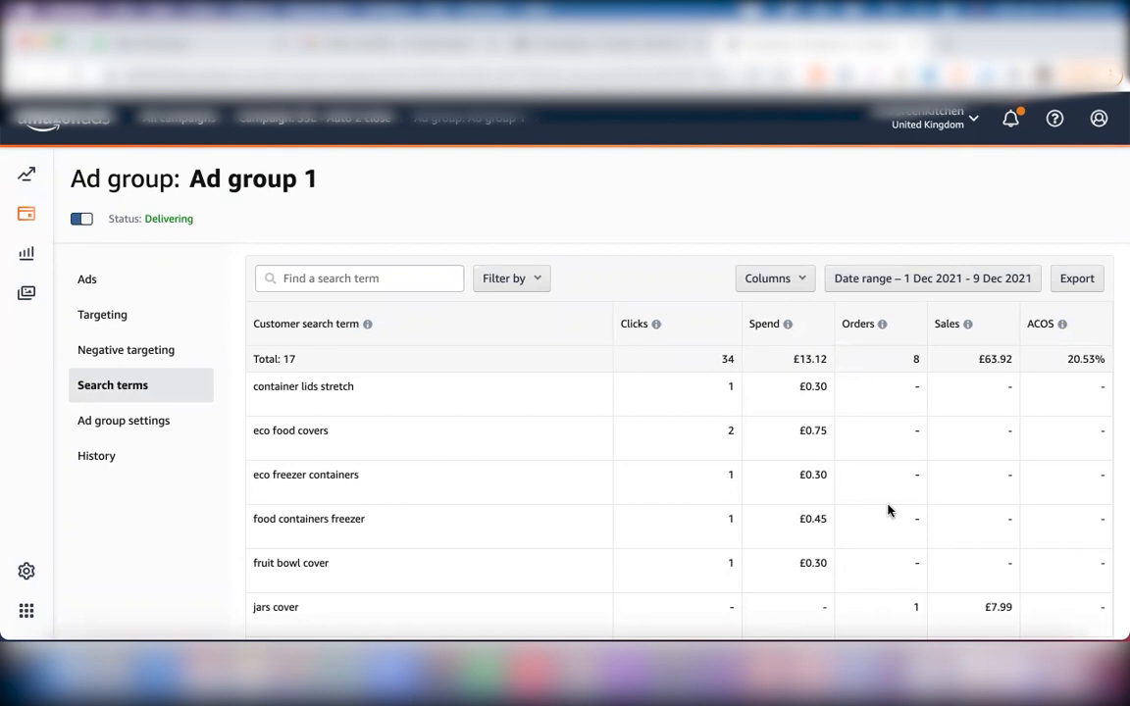
{"action": "left_click", "coordinate": [899, 280]}
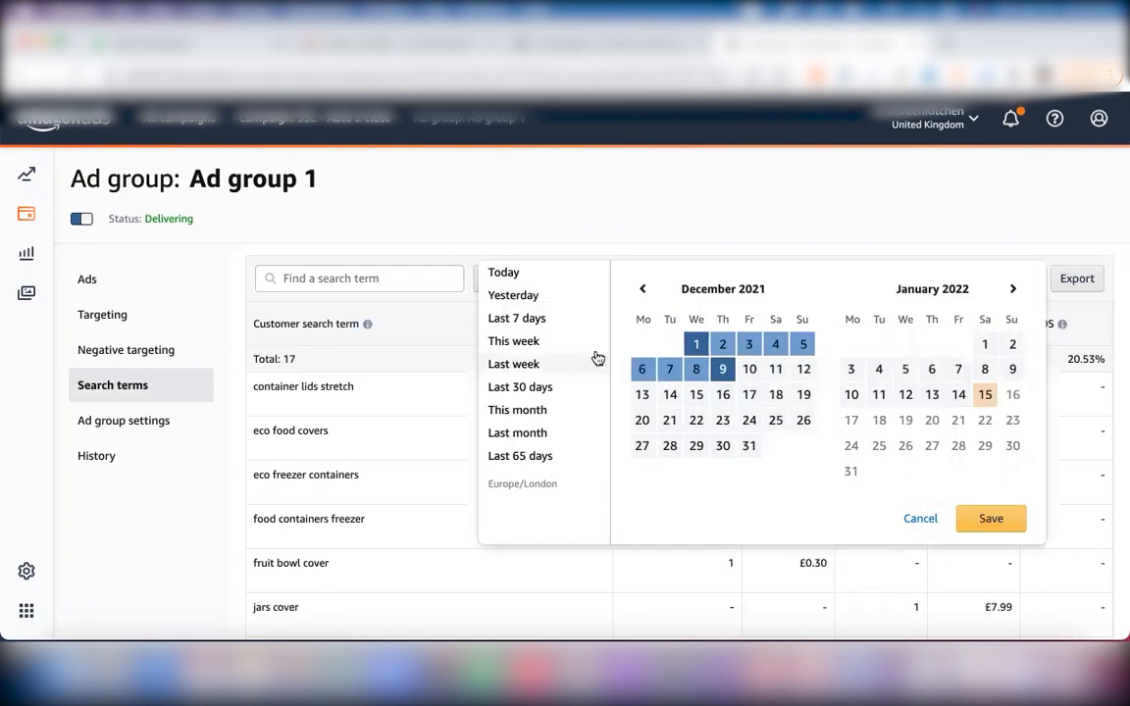
{"action": "left_click", "coordinate": [505, 386]}
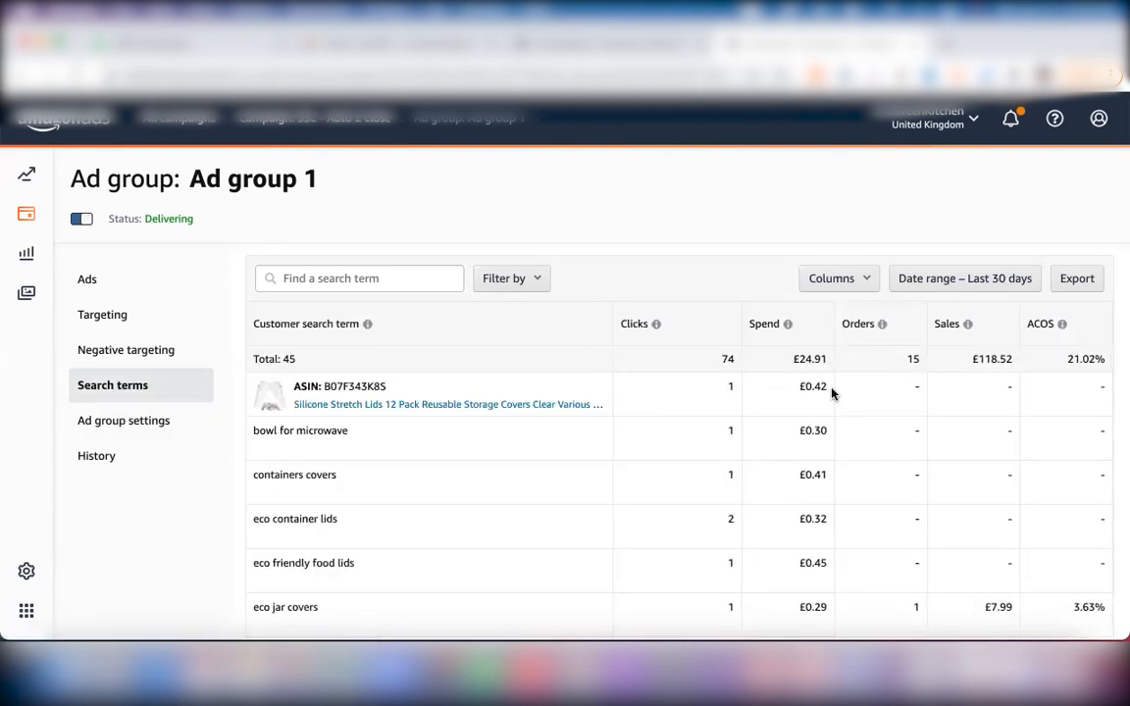
- Look through the customer search terms and sort them by clicks from highest to lowest
{"action": "scroll", "coordinate": [797, 449], "scroll_direction": "down", "scroll_amount": 2}
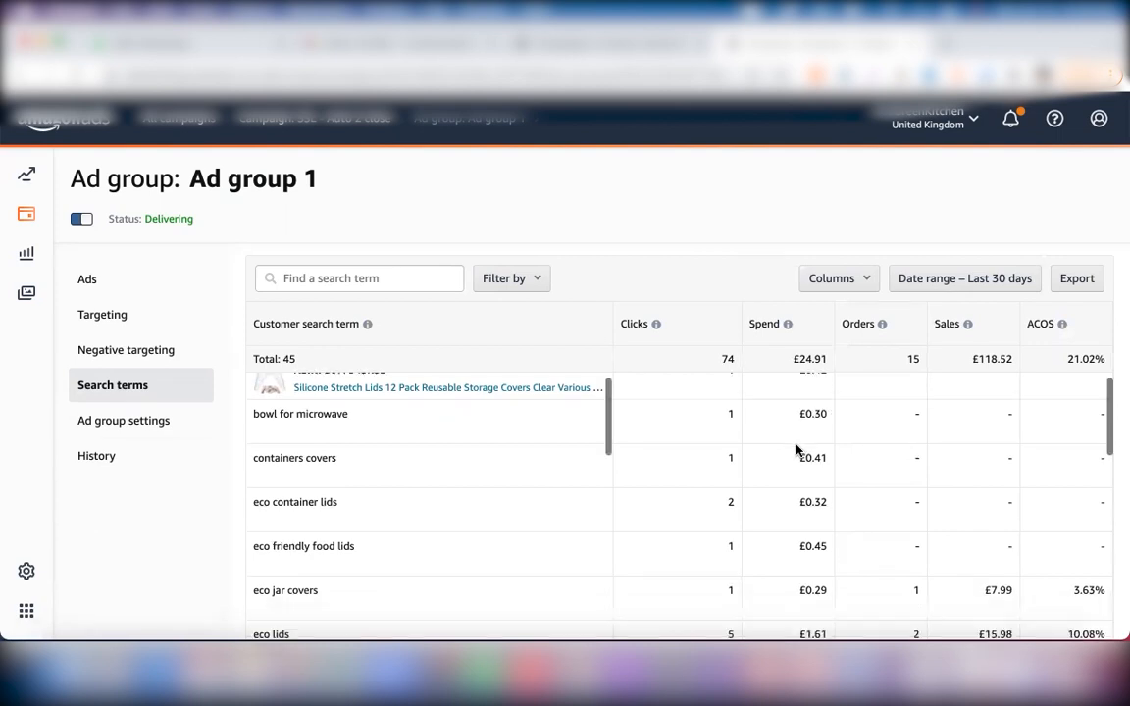
{"action": "scroll", "coordinate": [797, 449], "scroll_direction": "up", "scroll_amount": 2}
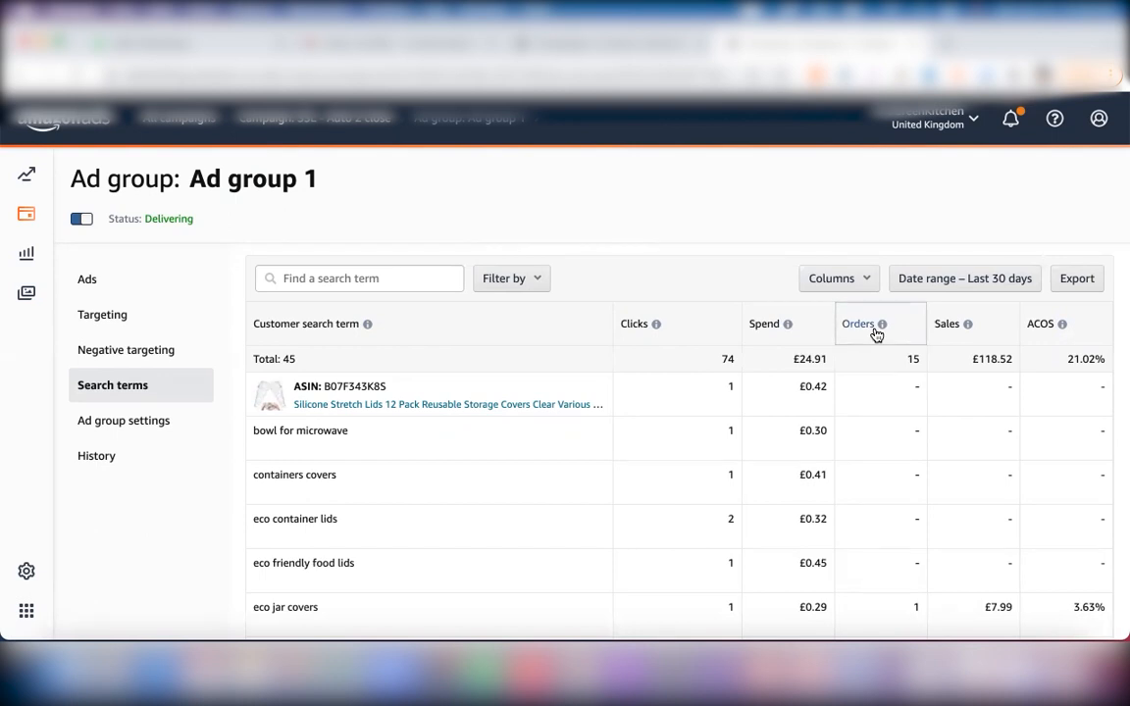
{"action": "left_click", "coordinate": [641, 325]}
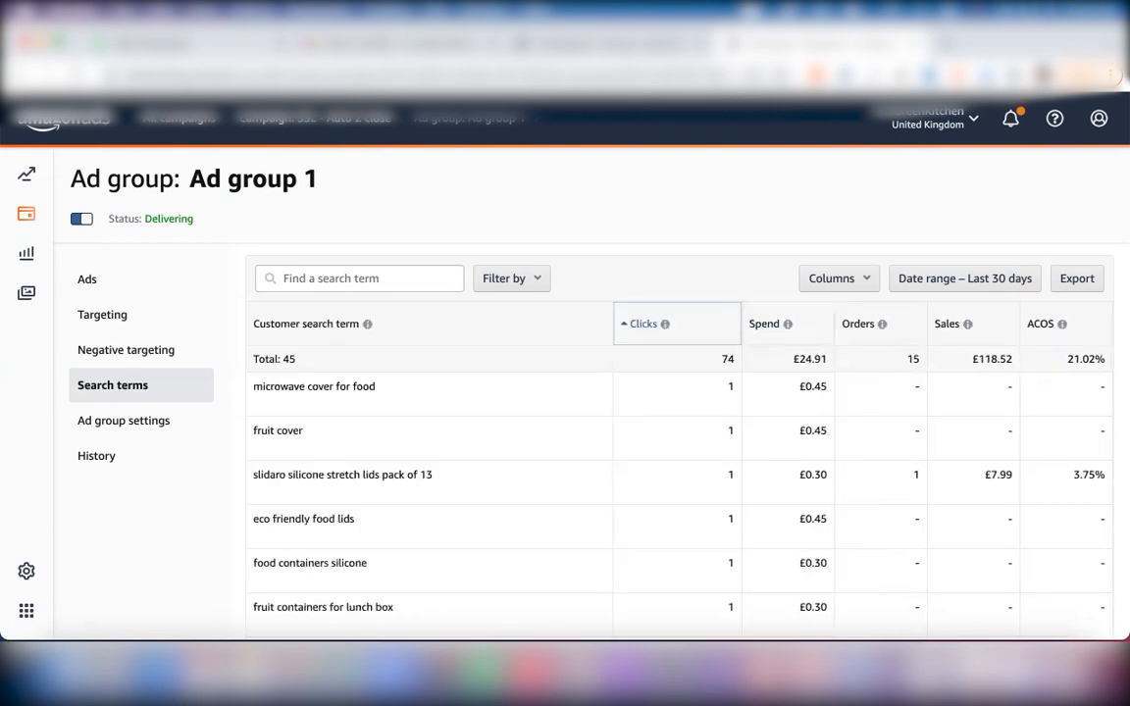
{"action": "left_click", "coordinate": [644, 325]}
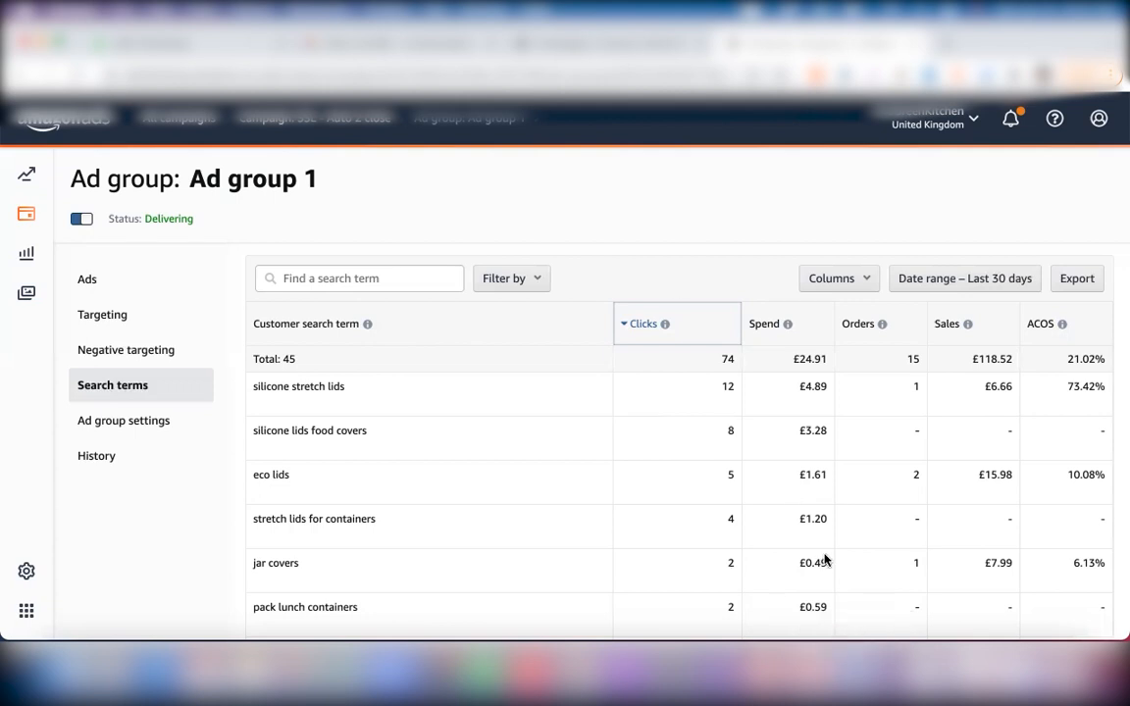
- Switch to Word and list under the SOP heading "3 types of STS", "profitable STs", "Expesnive STs" and "Bleeders" on separate lines
{"action": "left_click", "coordinate": [856, 667]}
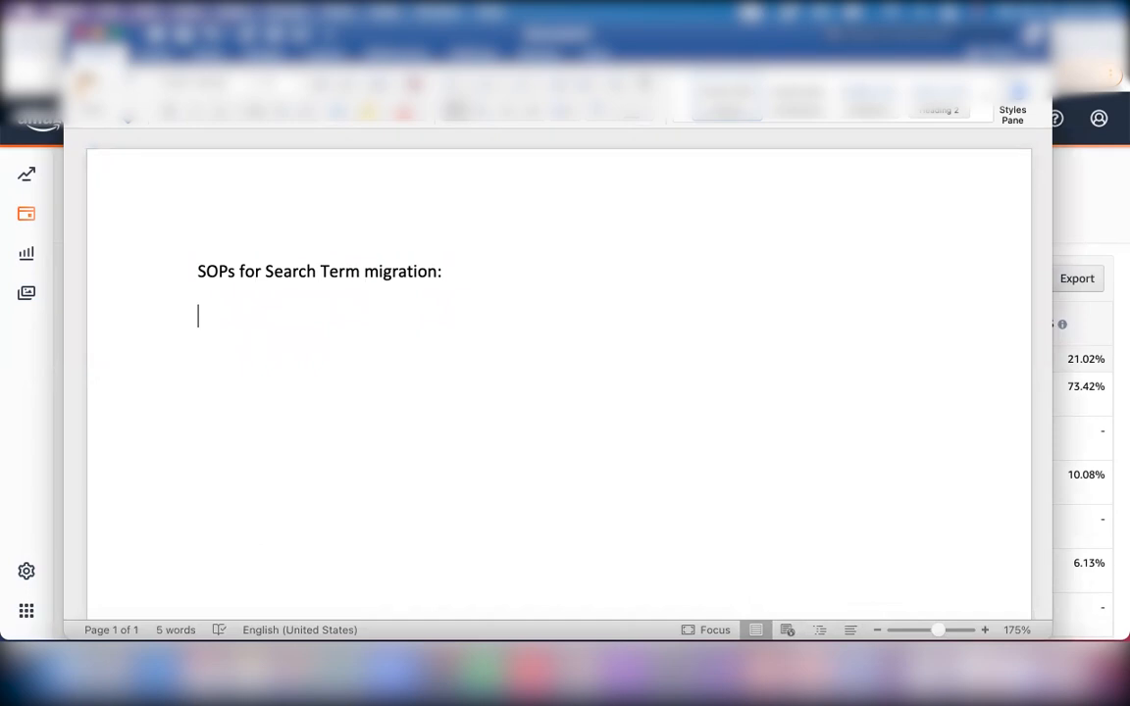
{"action": "type", "text": "3 types of STS"}
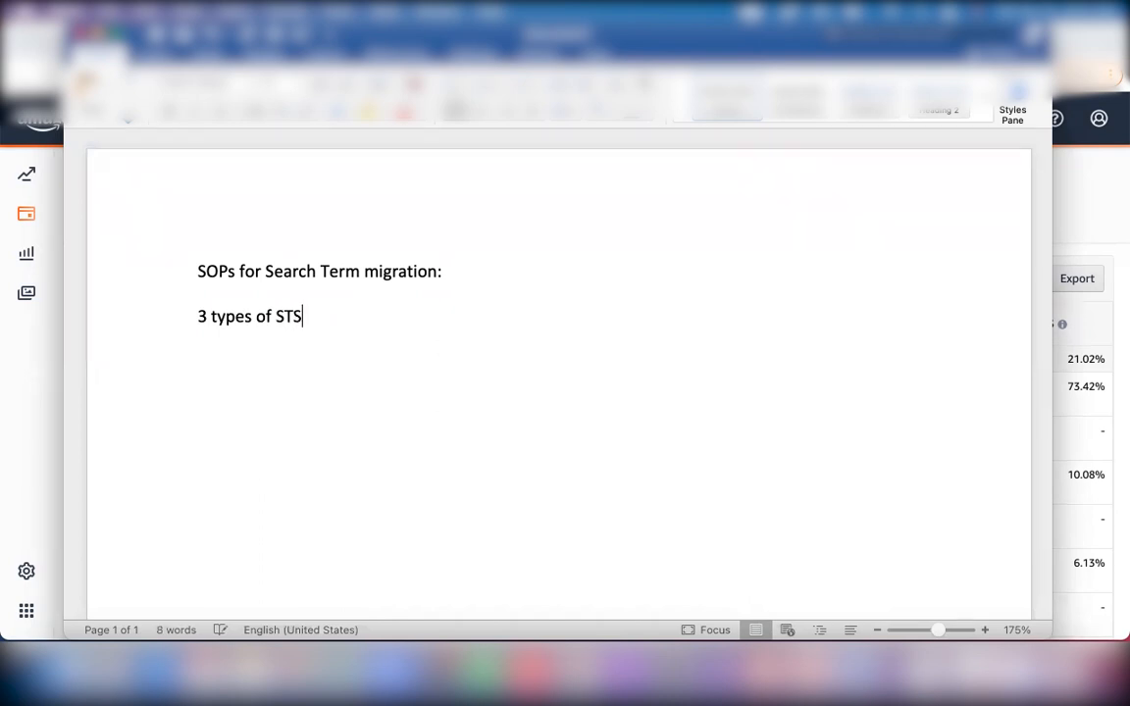
{"action": "key", "text": "Return"}
{"action": "type", "text": "profitable STs"}
{"action": "key", "text": "Return"}
{"action": "type", "text": "expesniv"}
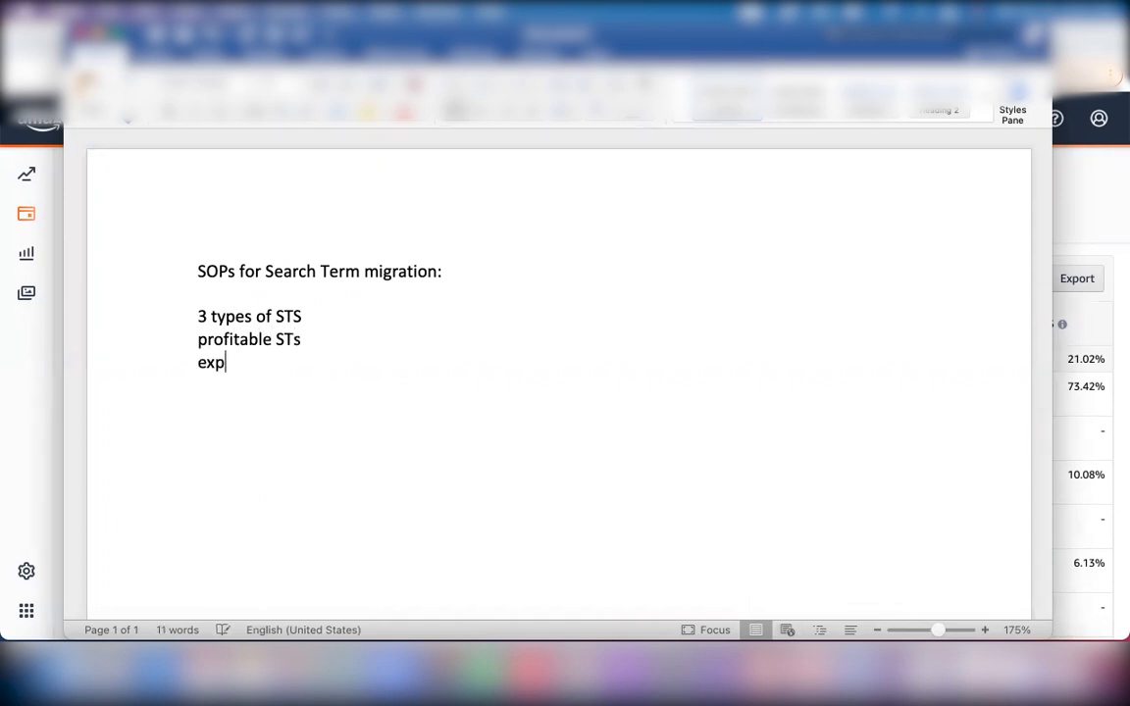
{"action": "type", "text": "e STs"}
{"action": "key", "text": "Return"}
{"action": "type", "text": "bleeders"}
{"action": "key", "text": "Return"}
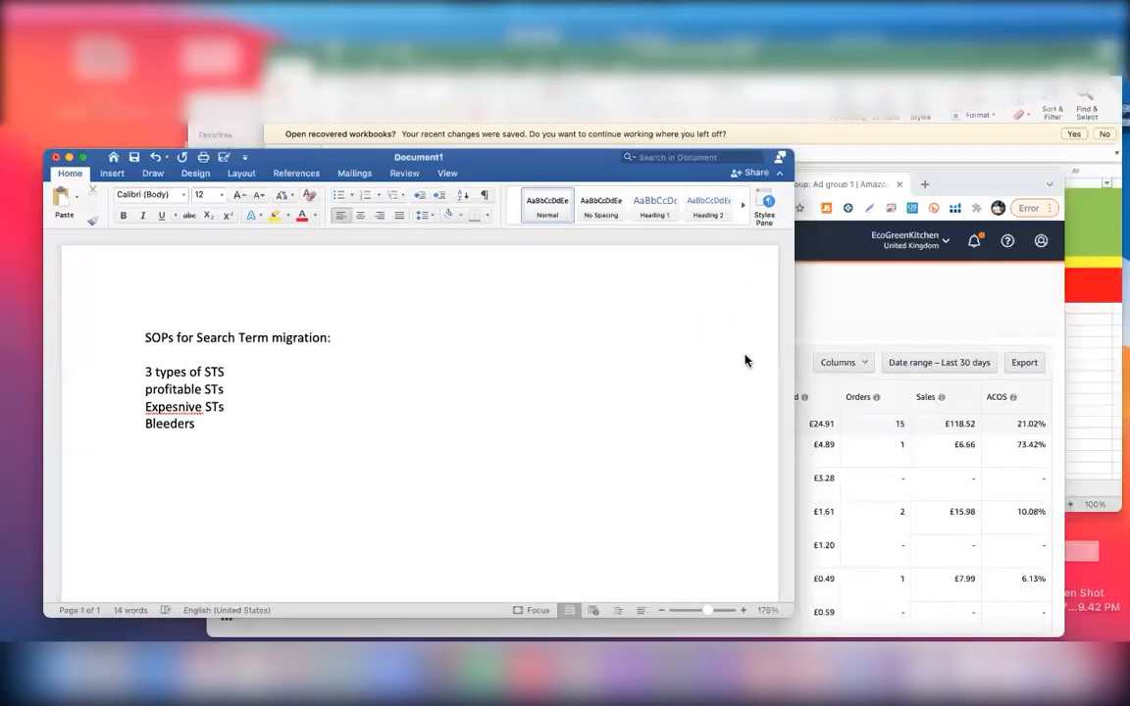
- Switch to the search term report in Excel and examine the yellow row for b08hmjzmsn across its performance columns
{"action": "key", "text": "ctrl+Up"}
{"action": "left_click", "coordinate": [680, 213]}
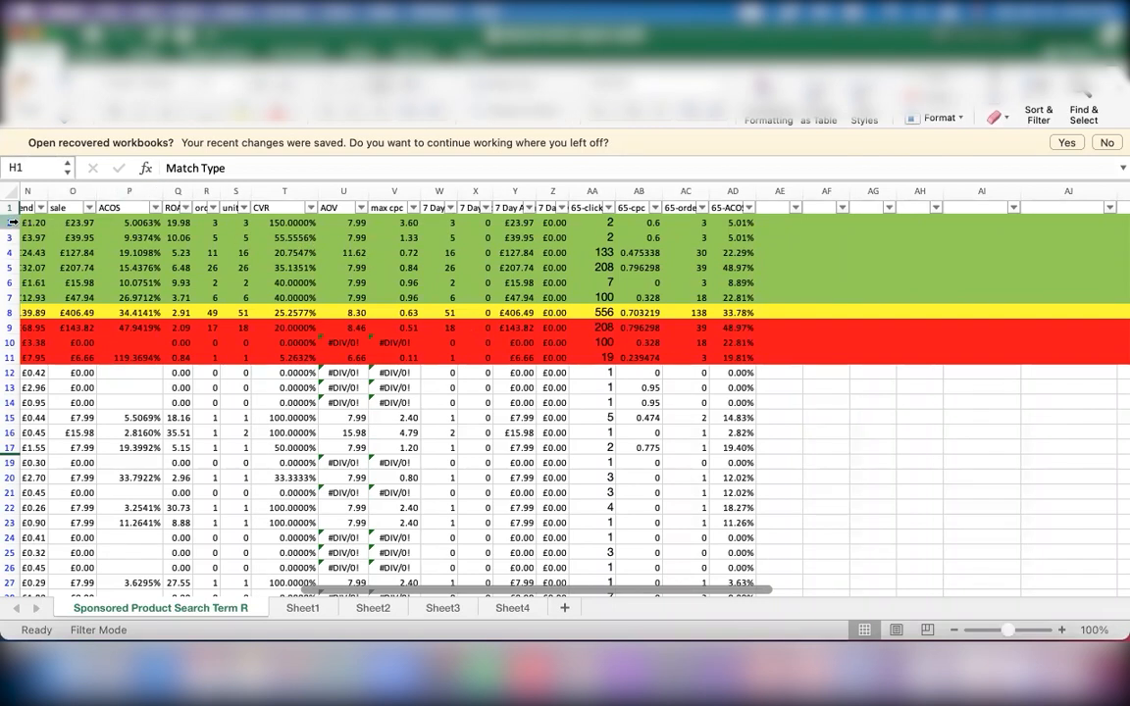
{"action": "left_click", "coordinate": [13, 312]}
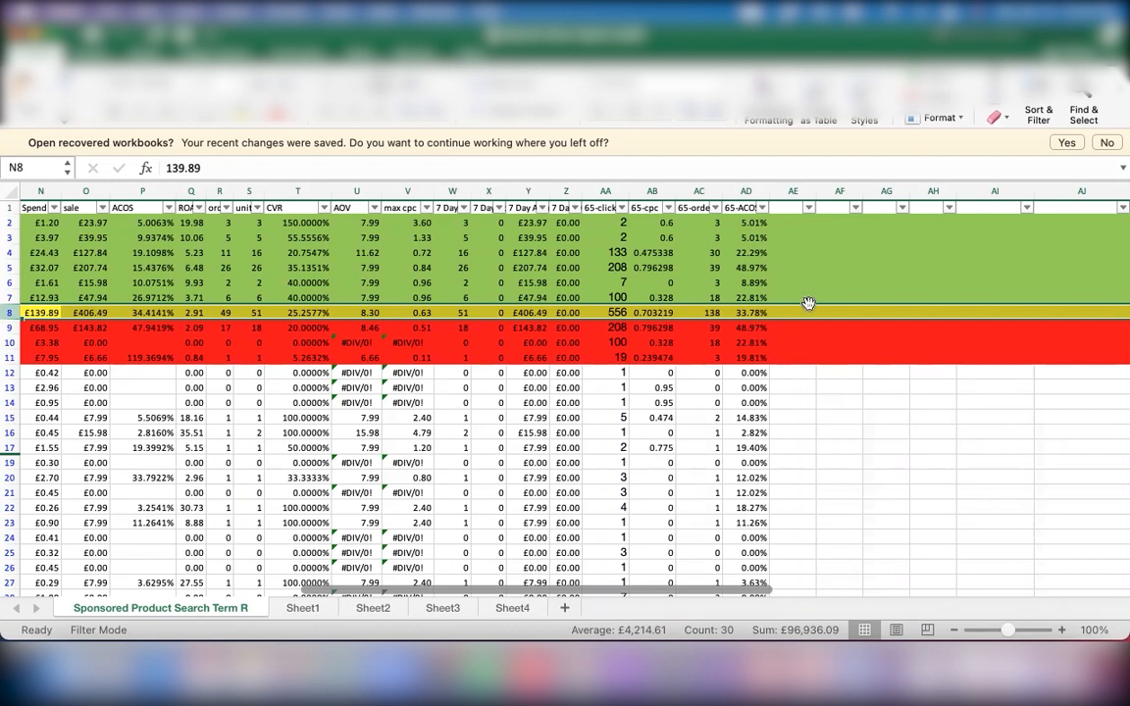
{"action": "scroll", "coordinate": [896, 353], "scroll_direction": "right", "scroll_amount": 2}
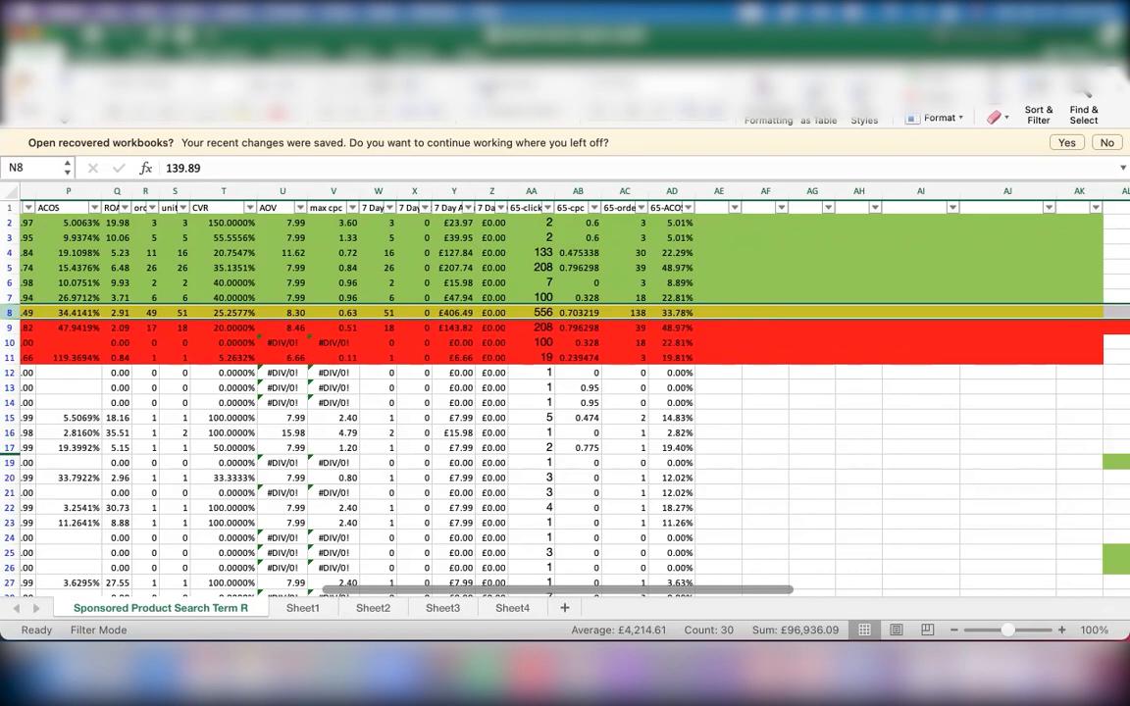
{"action": "scroll", "coordinate": [152, 265], "scroll_direction": "left", "scroll_amount": 6}
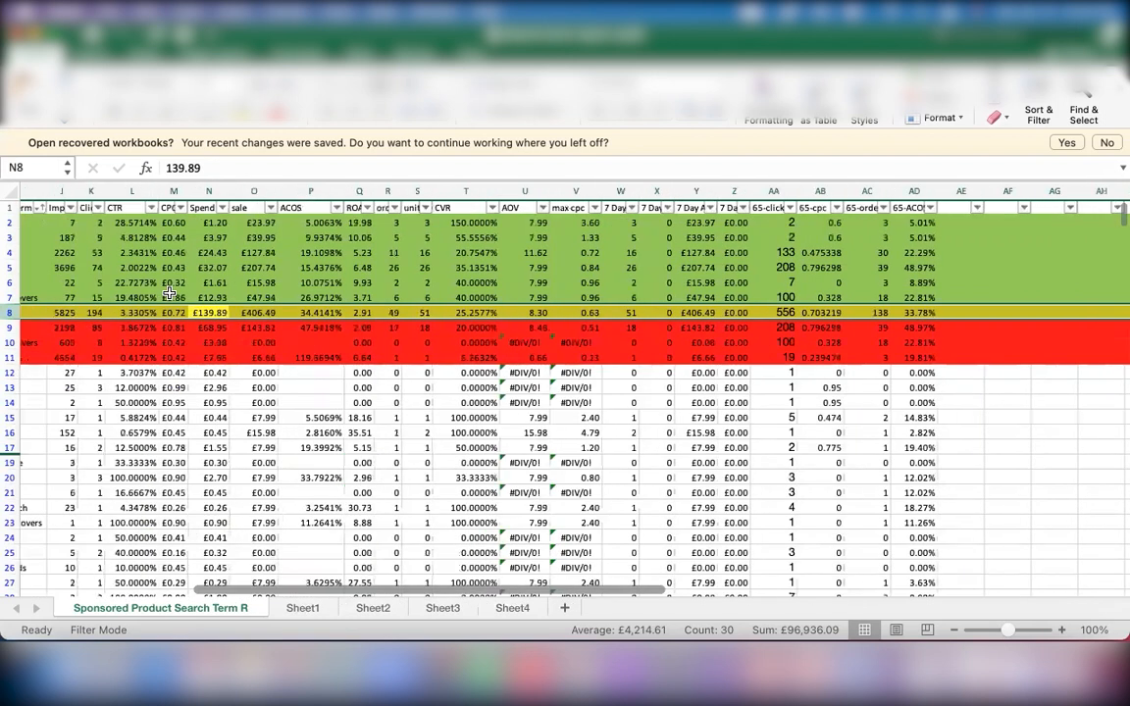
{"action": "scroll", "coordinate": [169, 292], "scroll_direction": "left", "scroll_amount": 3}
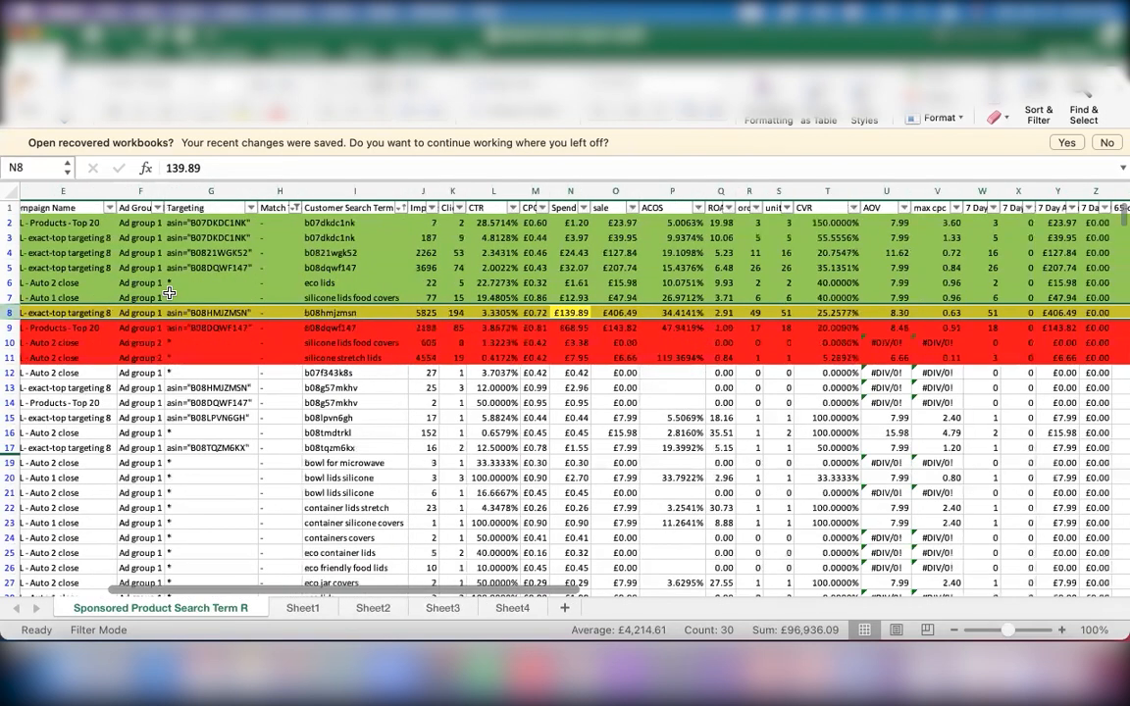
- Examine the green profitable rows, checking the silicone lids food covers term in SSL - Auto 1 close and the b08dqwf147 term
{"action": "left_click", "coordinate": [353, 297]}
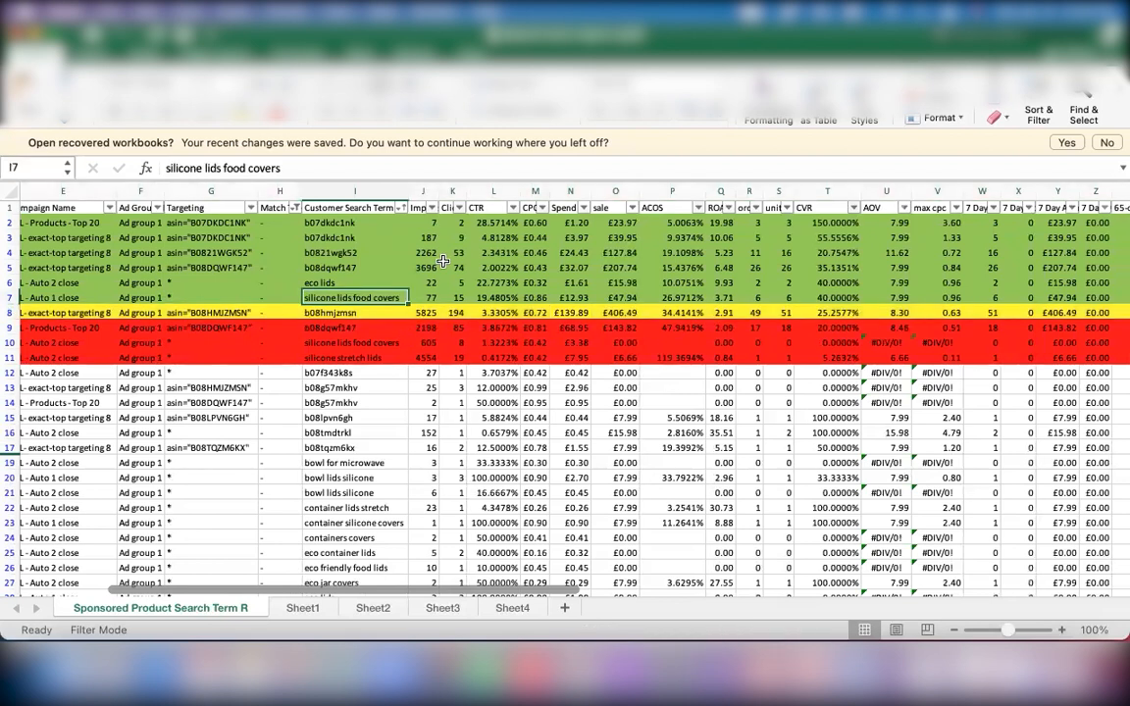
{"action": "left_click", "coordinate": [9, 297]}
{"action": "scroll", "coordinate": [750, 370], "scroll_direction": "right", "scroll_amount": 2}
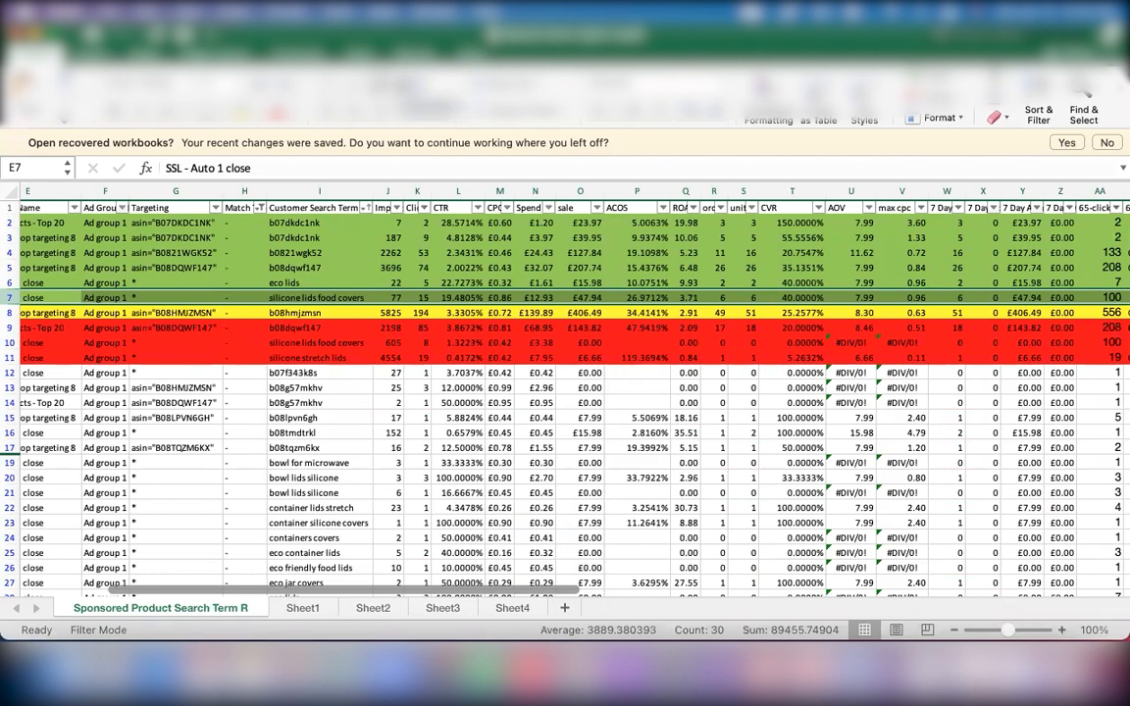
{"action": "scroll", "coordinate": [143, 224], "scroll_direction": "left", "scroll_amount": 2}
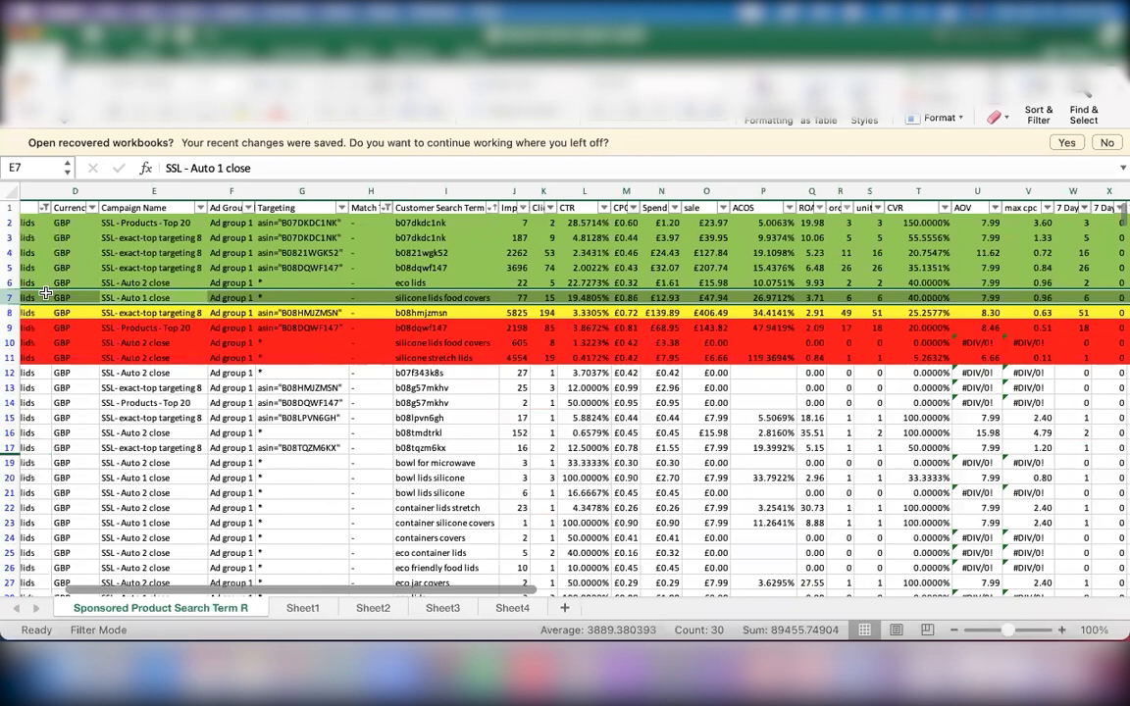
{"action": "key", "text": "Left"}
{"action": "key", "text": "Left"}
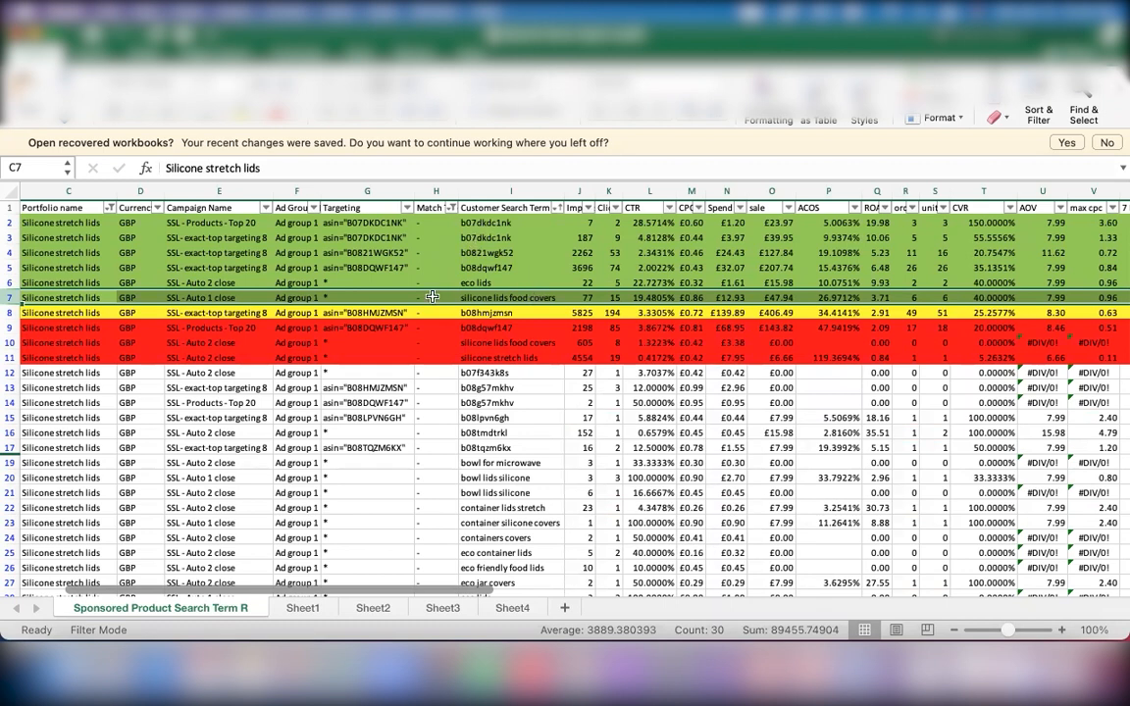
{"action": "left_click", "coordinate": [471, 267]}
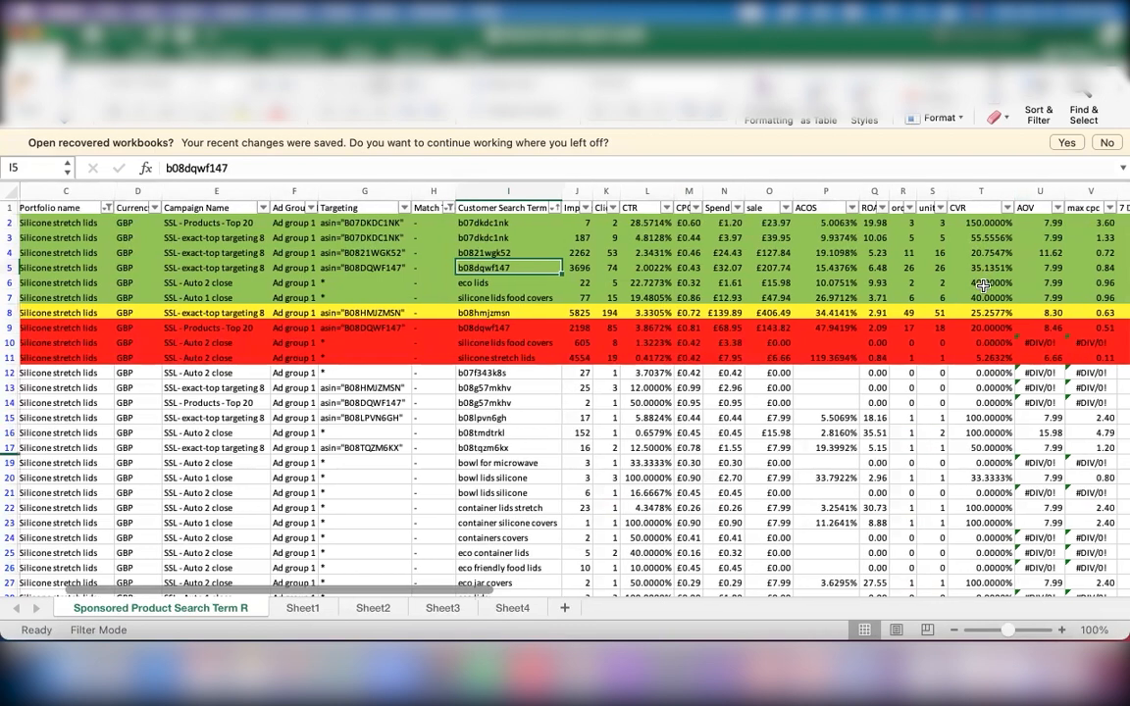
- Enter "bid", "bidding strategy" and "placement" in cells AL20 to AL22, beside the profitable, expensive and bleeder criteria
{"action": "scroll", "coordinate": [983, 286], "scroll_direction": "right", "scroll_amount": 10}
{"action": "scroll", "coordinate": [984, 286], "scroll_direction": "right", "scroll_amount": 10}
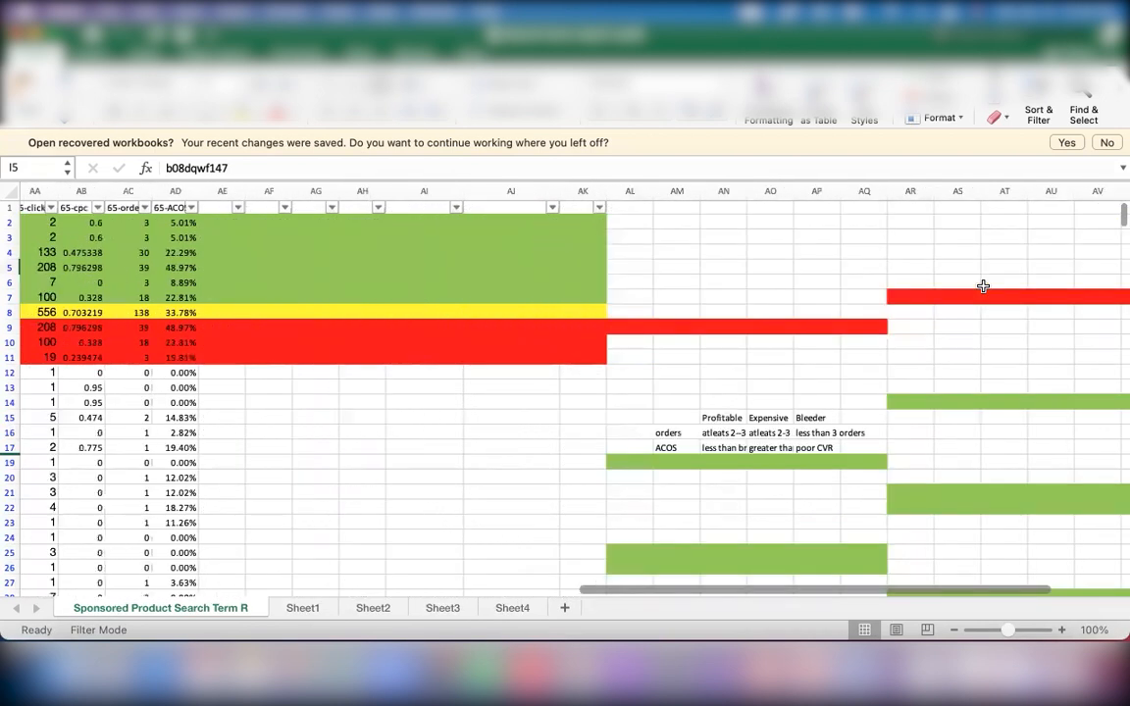
{"action": "left_click", "coordinate": [623, 476]}
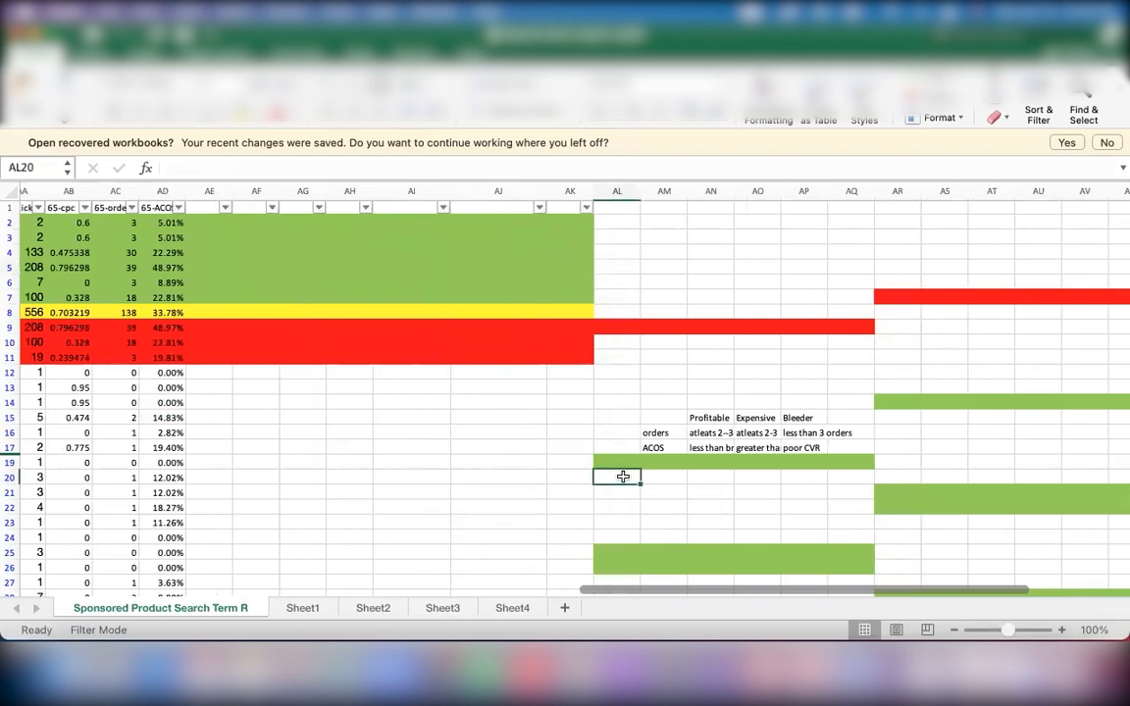
{"action": "type", "text": "bid"}
{"action": "key", "text": "Return"}
{"action": "type", "text": "bidding s"}
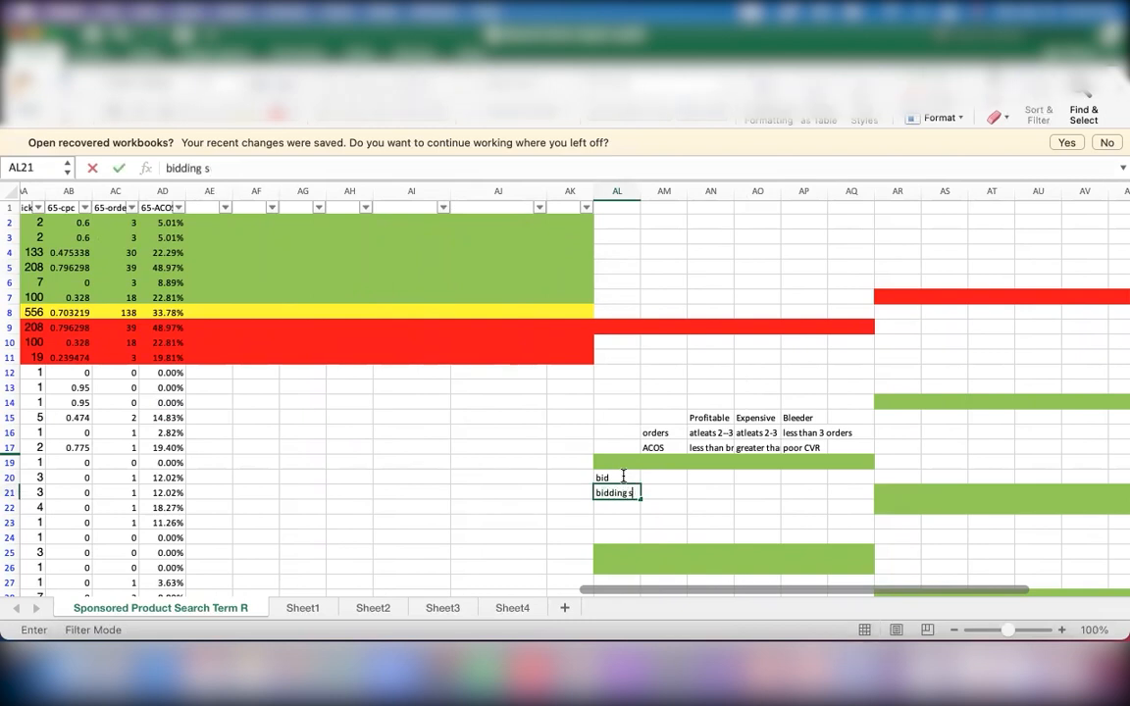
{"action": "type", "text": "trategy"}
{"action": "key", "text": "Return"}
{"action": "type", "text": "placement"}
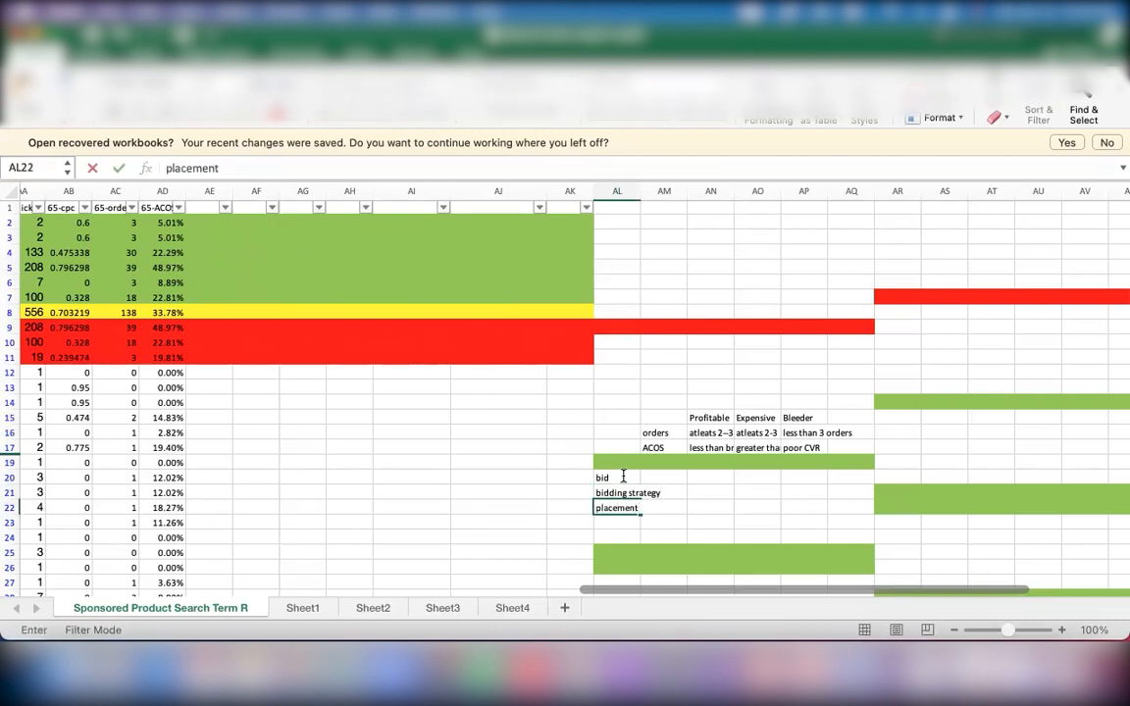
{"action": "key", "text": "Return"}
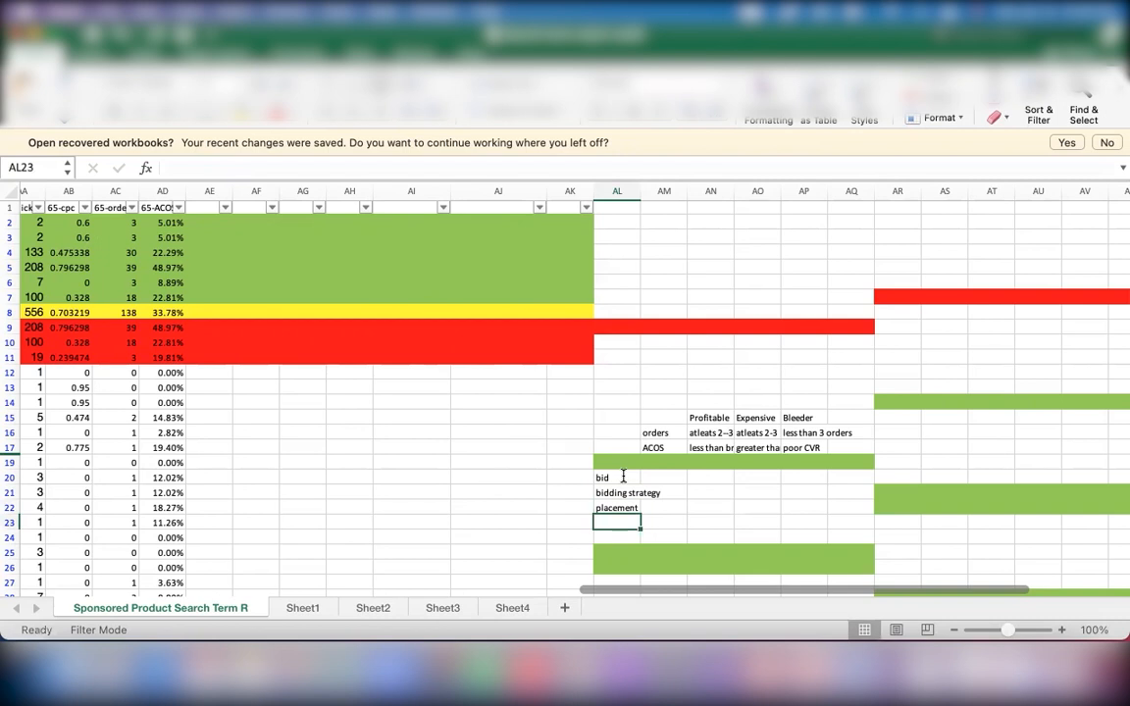
- Extend the list with "advertised SKUs" in cell AL23 and "budget" in cell AL24
{"action": "type", "text": "a"}
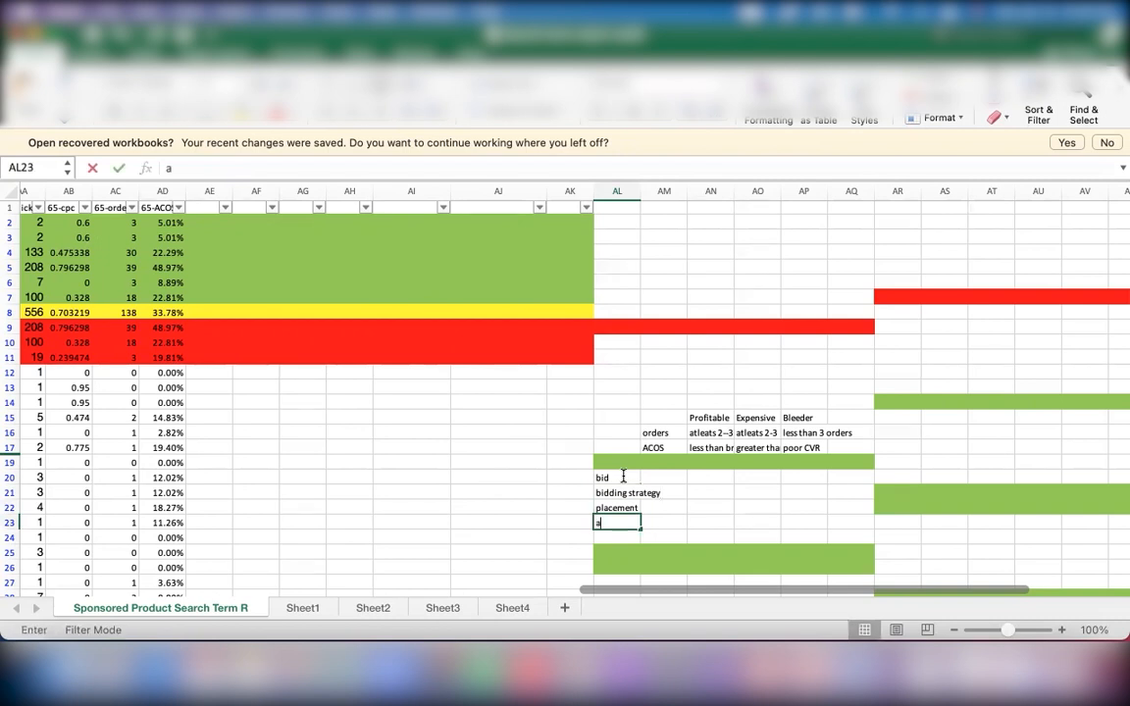
{"action": "type", "text": "dvertised"}
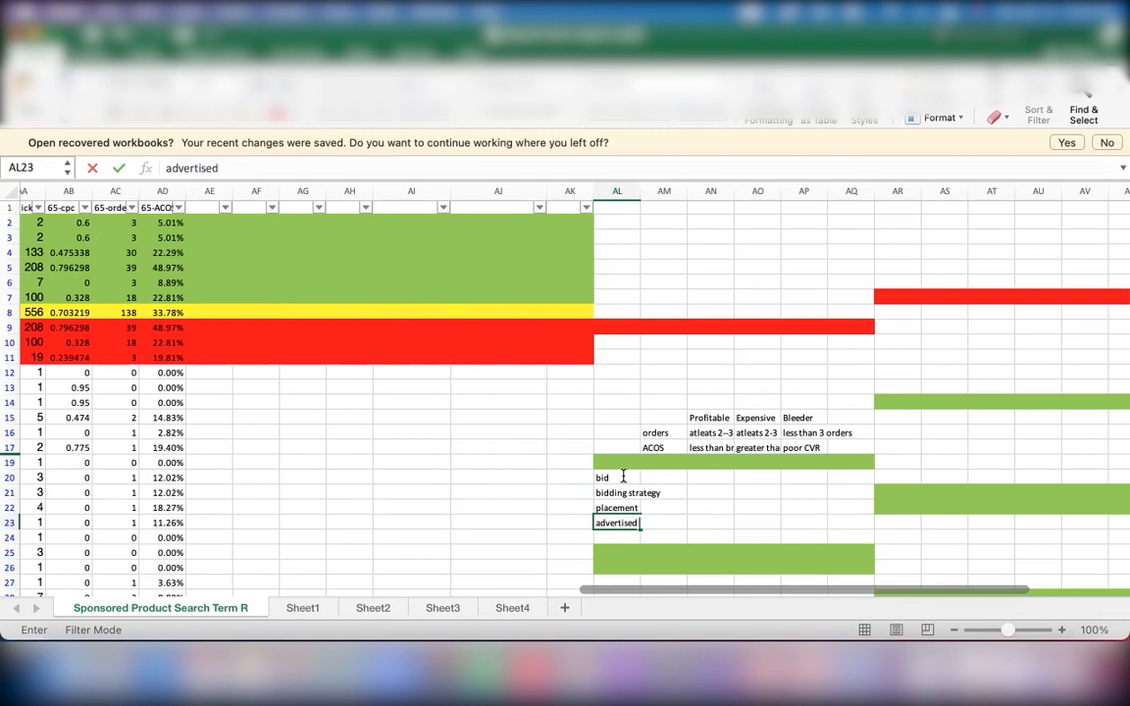
{"action": "type", "text": " SKUs"}
{"action": "key", "text": "Return"}
{"action": "type", "text": "budget"}
{"action": "key", "text": "Return"}
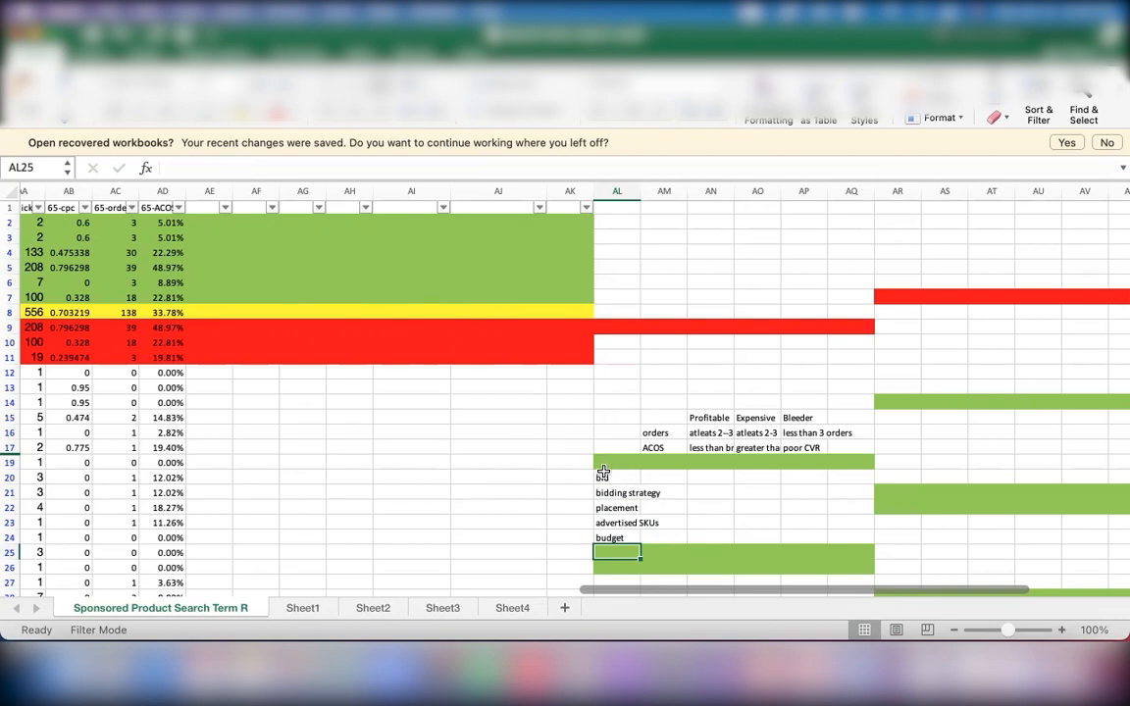
- Review the listed campaign factors from bid to budget, pointing out the advertised SKUs entry
{"action": "left_click_drag", "start_coordinate": [607, 475], "coordinate": [606, 519]}
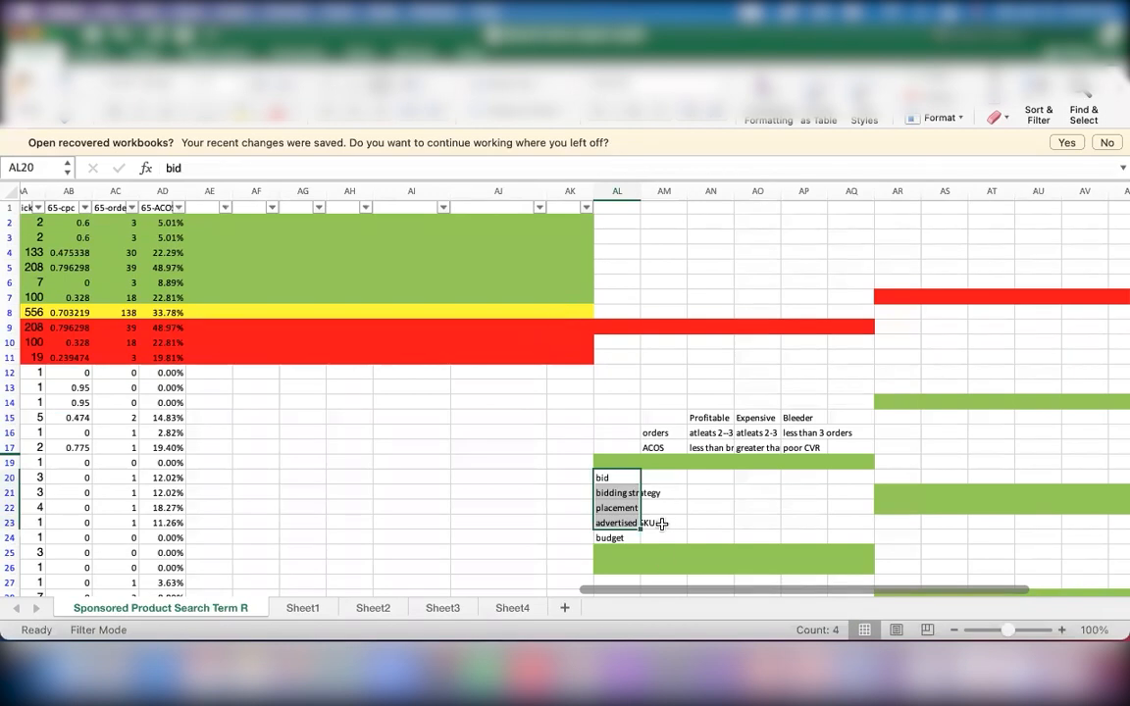
{"action": "left_click", "coordinate": [617, 523]}
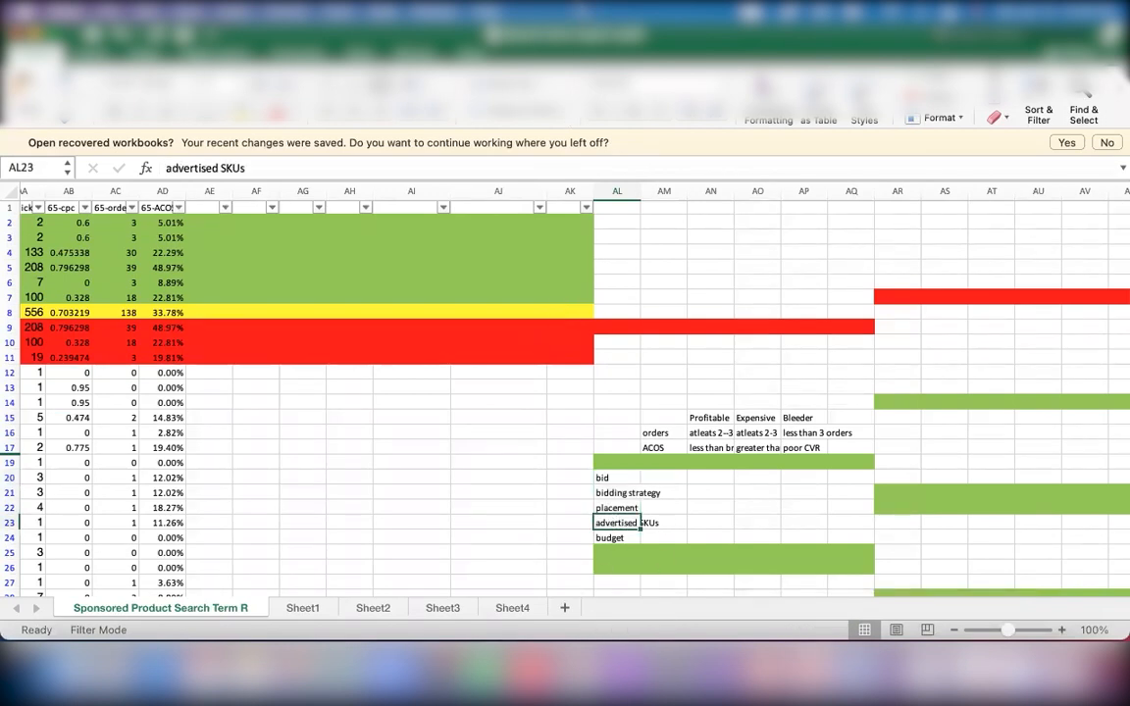
{"action": "left_click", "coordinate": [600, 476]}
{"action": "left_click_drag", "start_coordinate": [600, 476], "coordinate": [614, 537]}
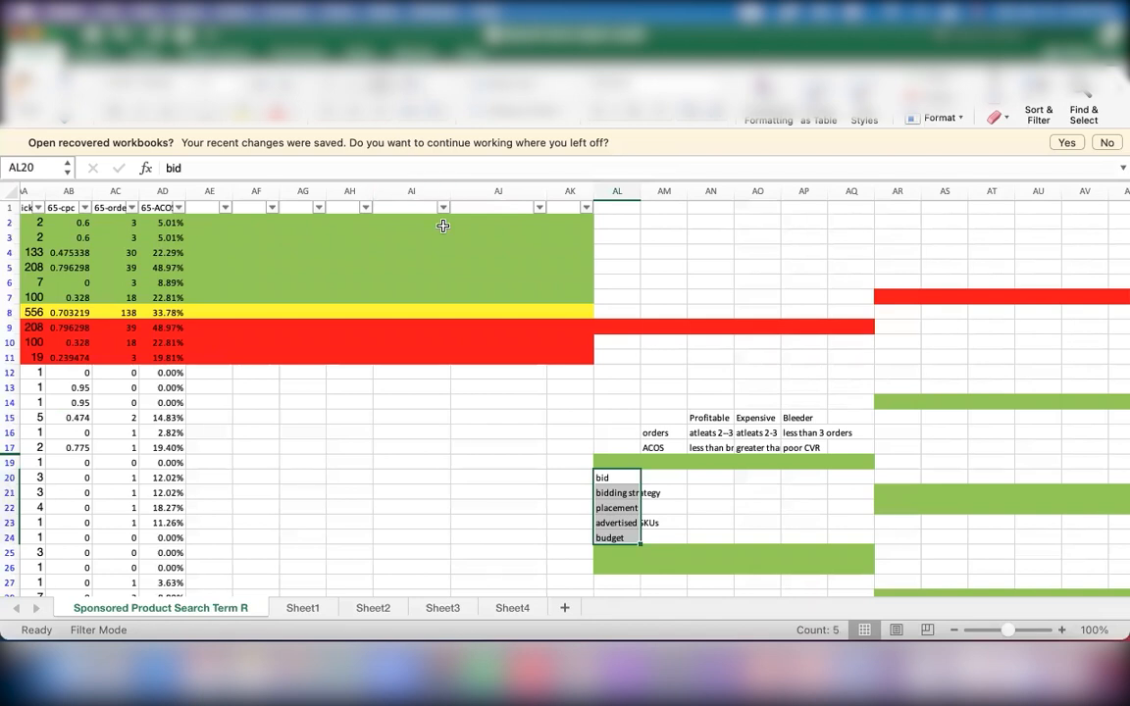
- Examine the ACOS and CVR of silicone lids food covers in SSL - Auto 1 close, along with the 65-day columns and classification criteria
{"action": "scroll", "coordinate": [239, 241], "scroll_direction": "left", "scroll_amount": 10}
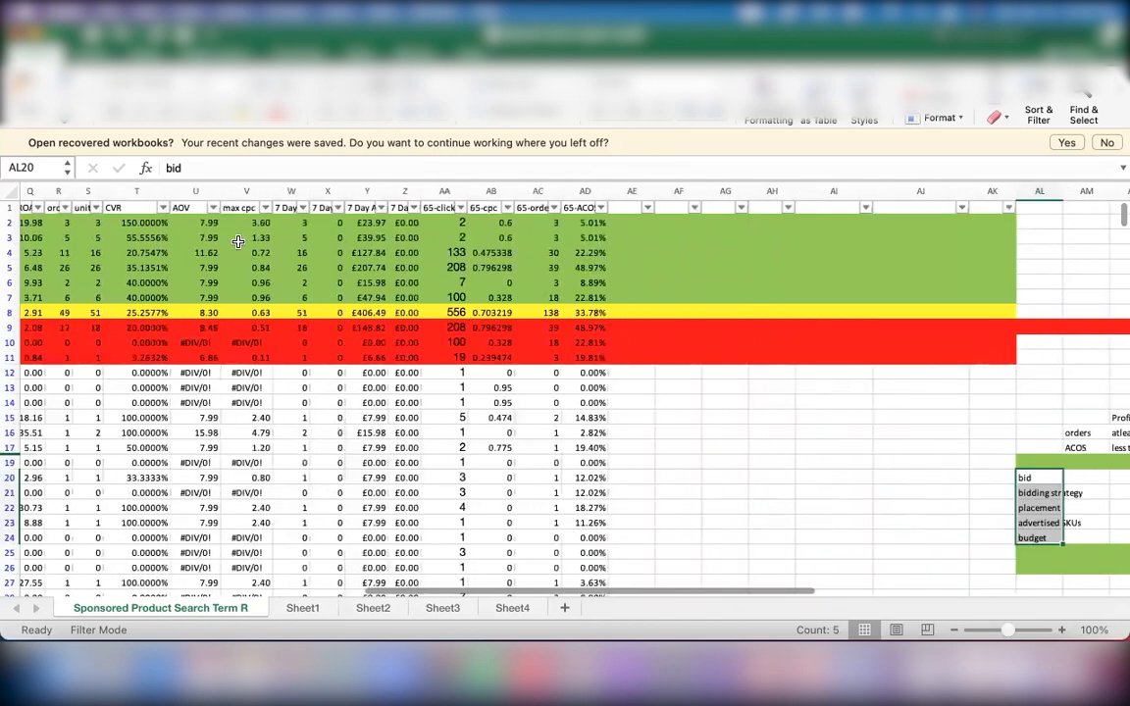
{"action": "scroll", "coordinate": [238, 242], "scroll_direction": "left", "scroll_amount": 8}
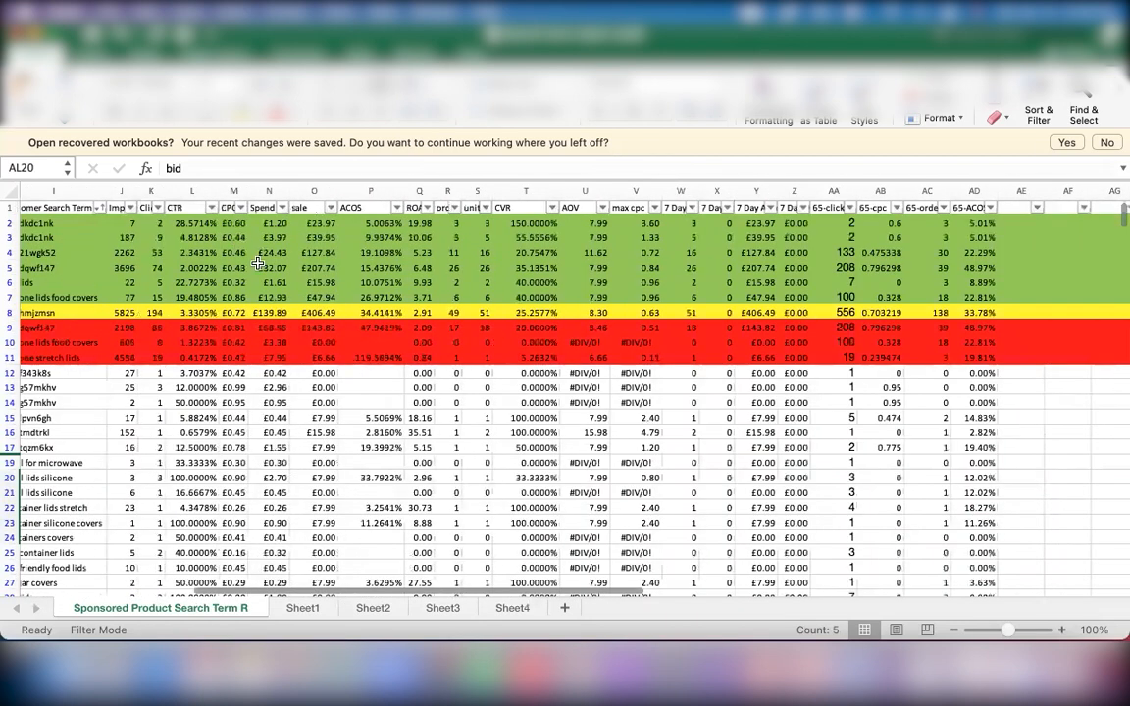
{"action": "scroll", "coordinate": [259, 263], "scroll_direction": "left", "scroll_amount": 4}
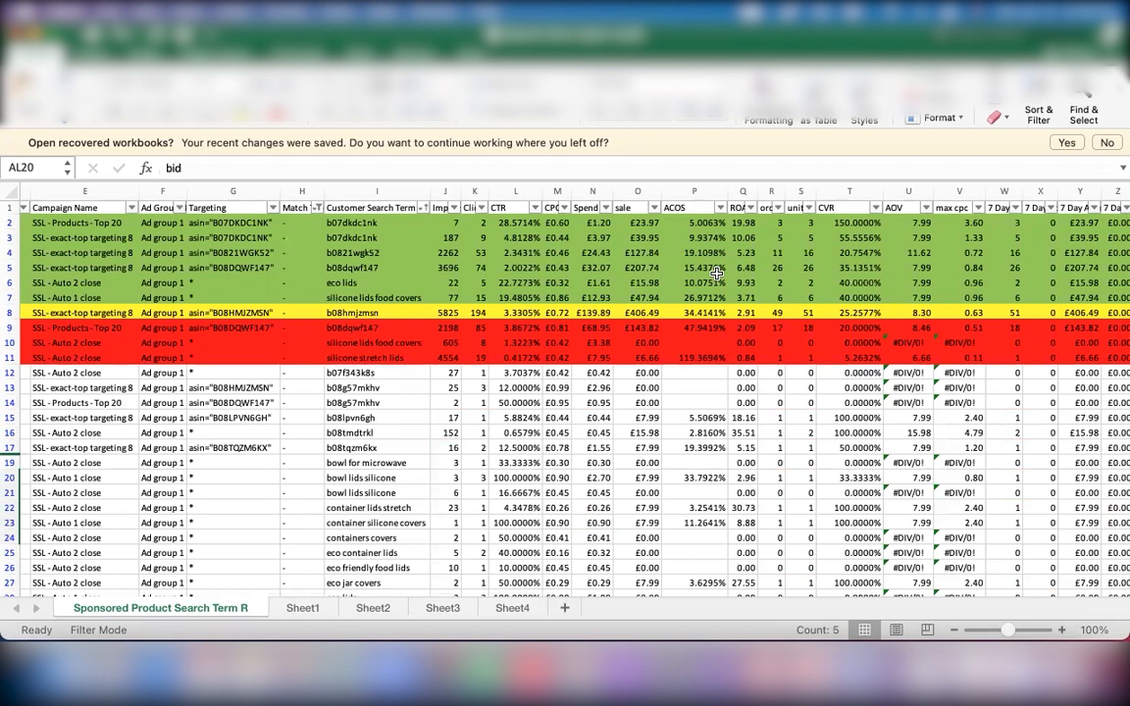
{"action": "left_click", "coordinate": [686, 297]}
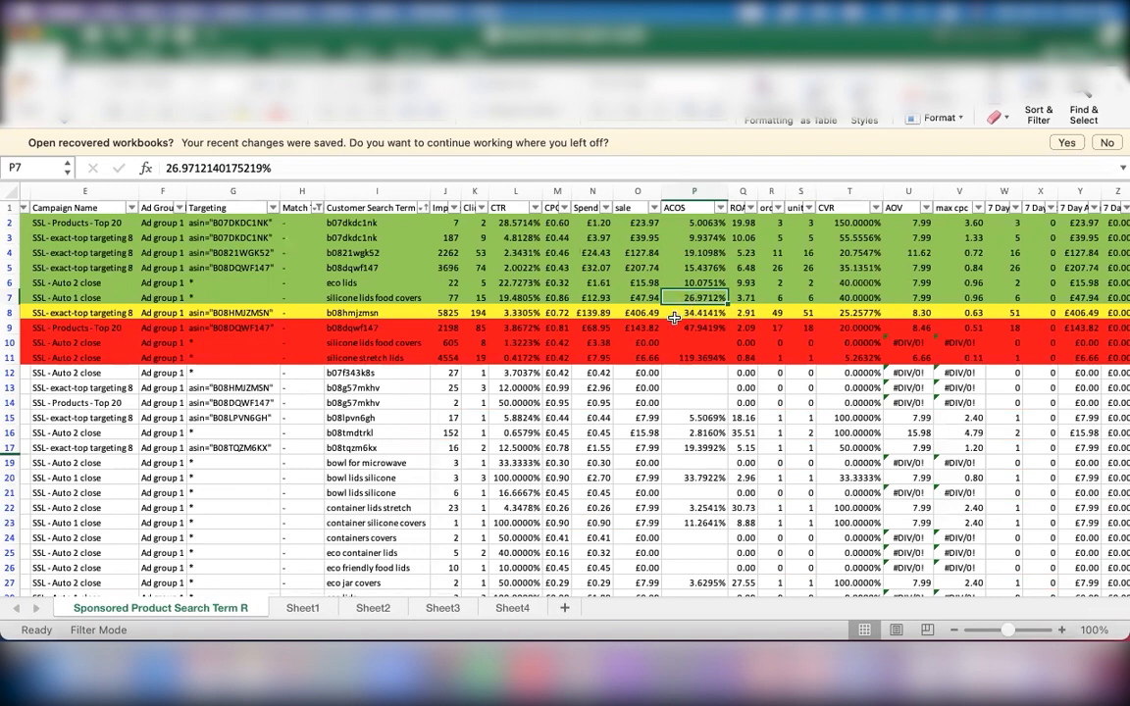
{"action": "left_click", "coordinate": [865, 299]}
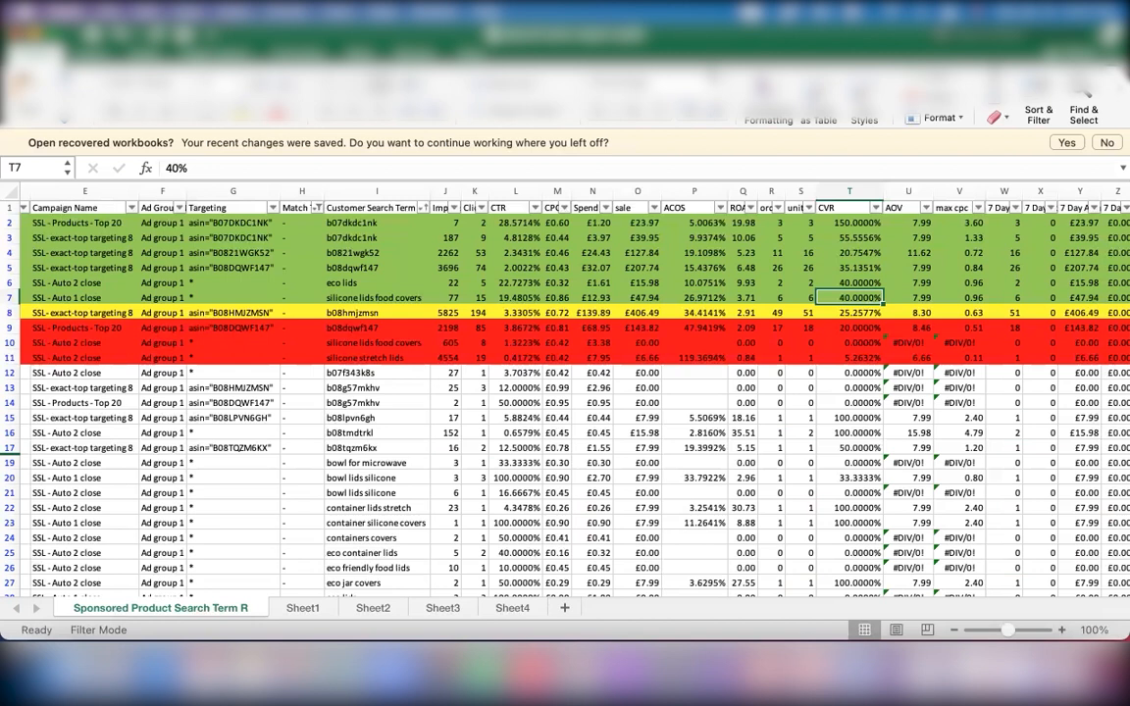
{"action": "scroll", "coordinate": [709, 286], "scroll_direction": "right", "scroll_amount": 6}
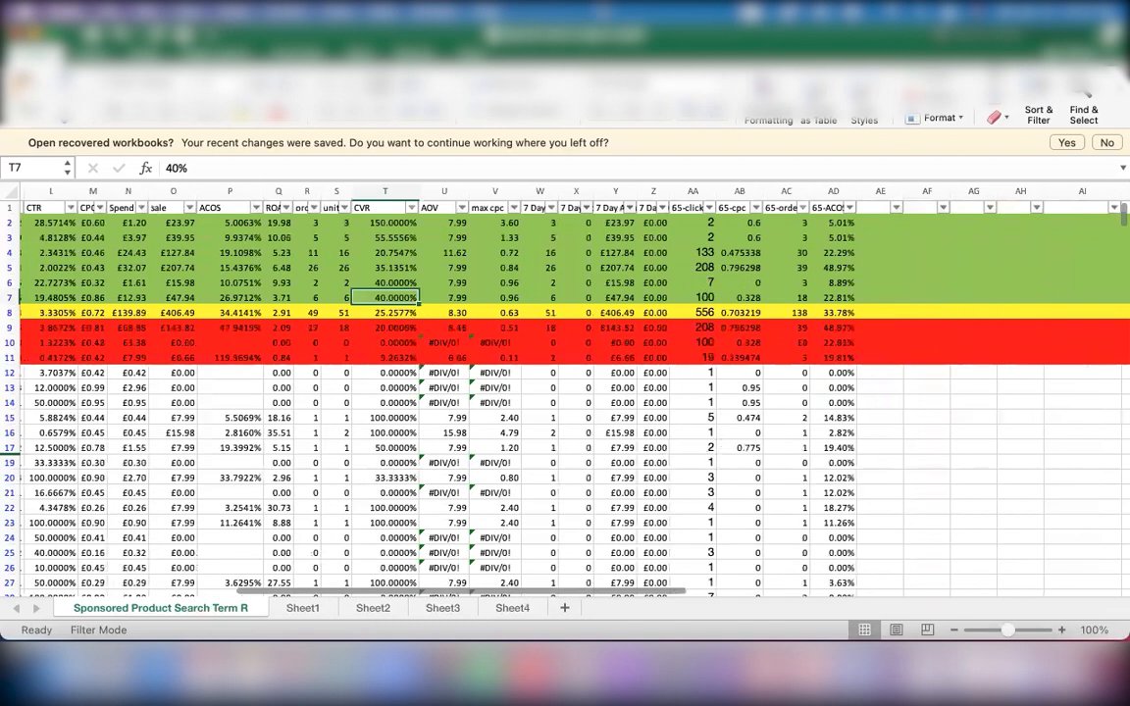
{"action": "scroll", "coordinate": [689, 452], "scroll_direction": "right", "scroll_amount": 10}
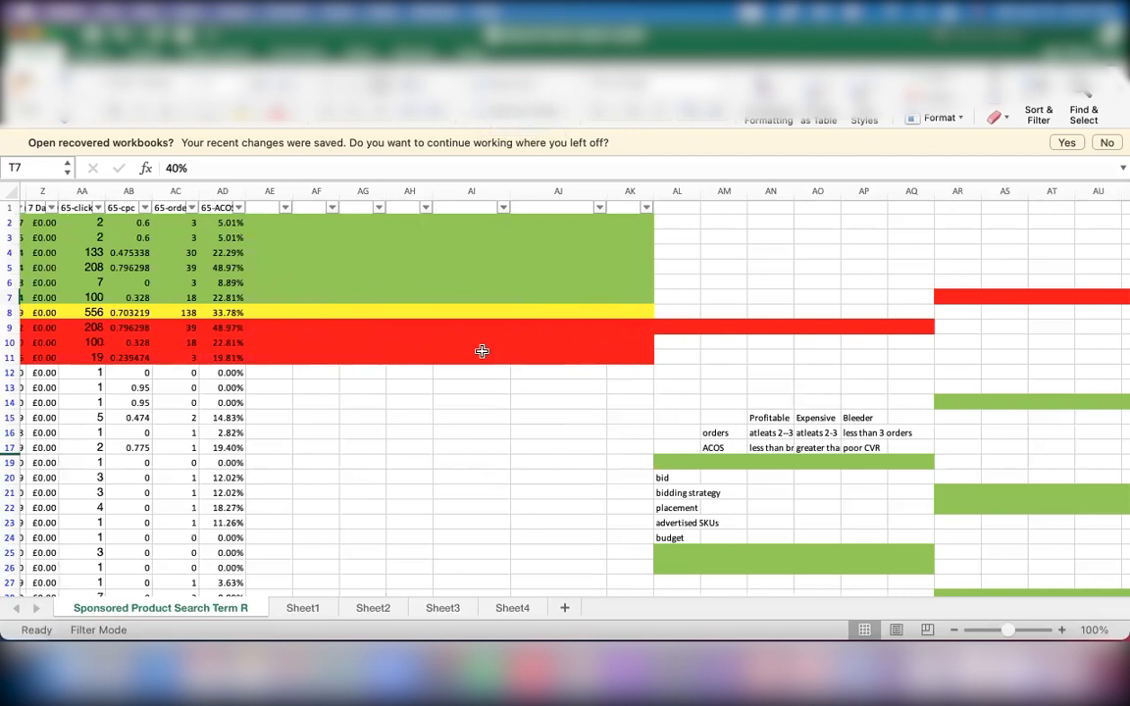
{"action": "scroll", "coordinate": [482, 351], "scroll_direction": "left", "scroll_amount": 5}
{"action": "scroll", "coordinate": [482, 352], "scroll_direction": "left", "scroll_amount": 2}
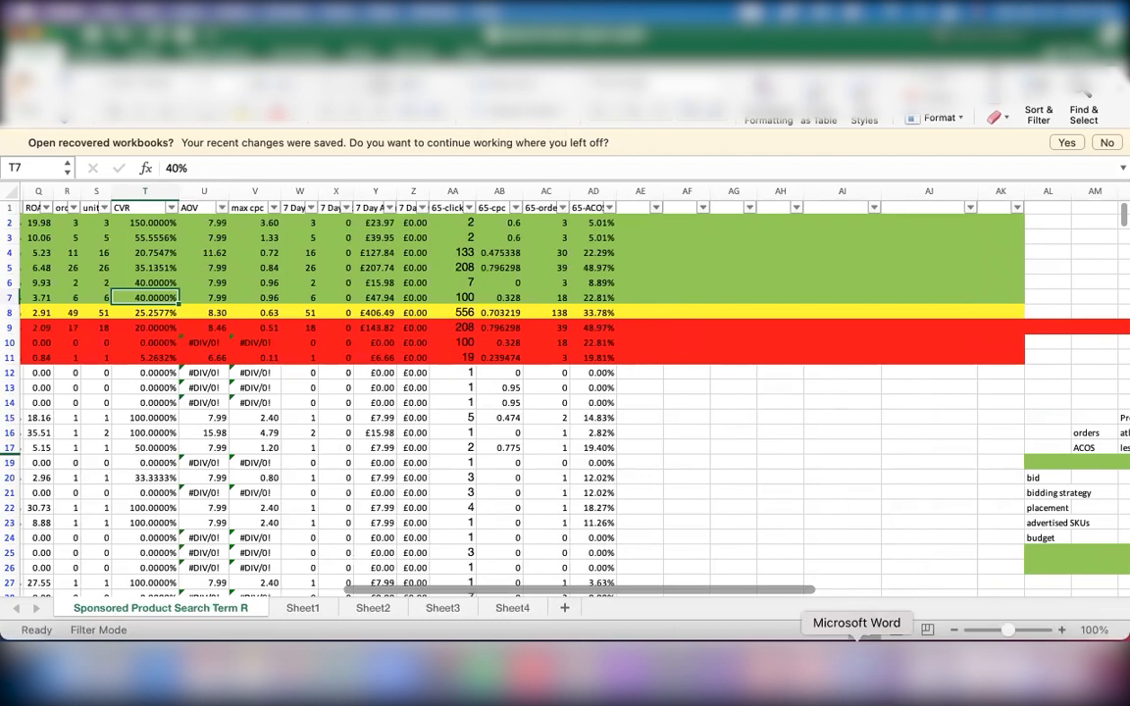
- Switch to the Word document and add the heading "Route to migration" below the Bleeders line
{"action": "left_click", "coordinate": [856, 650]}
{"action": "left_click", "coordinate": [353, 411]}
{"action": "key", "text": "Return"}
{"action": "type", "text": "R"}
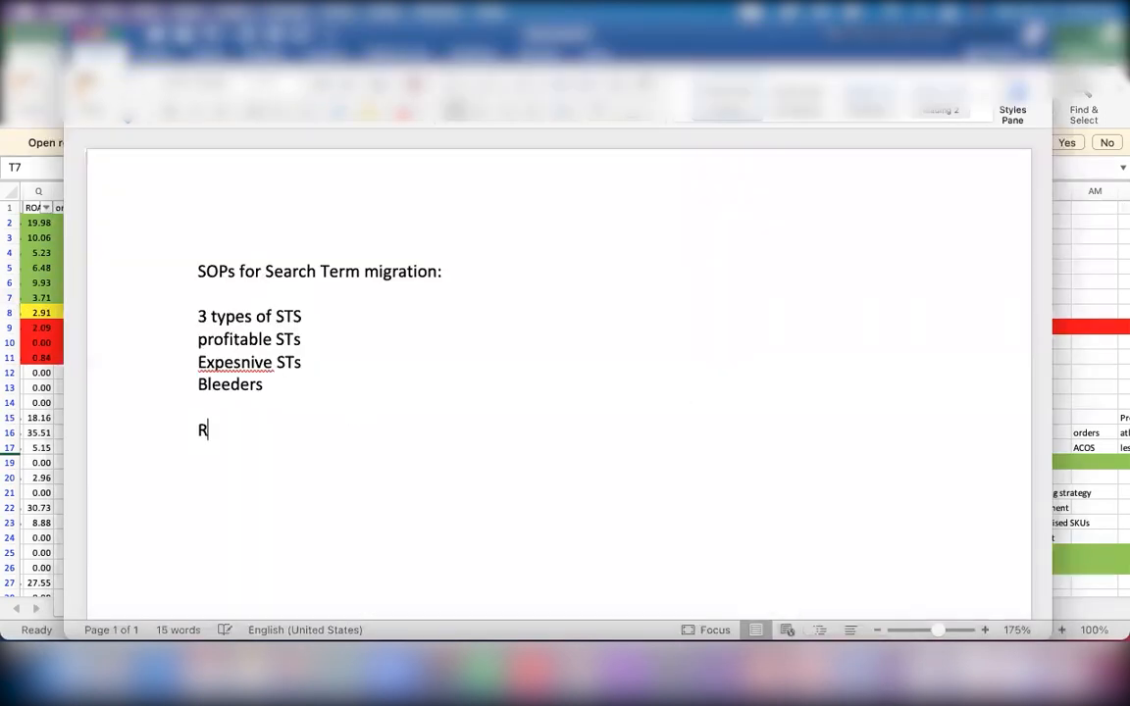
{"action": "type", "text": "oute to migra"}
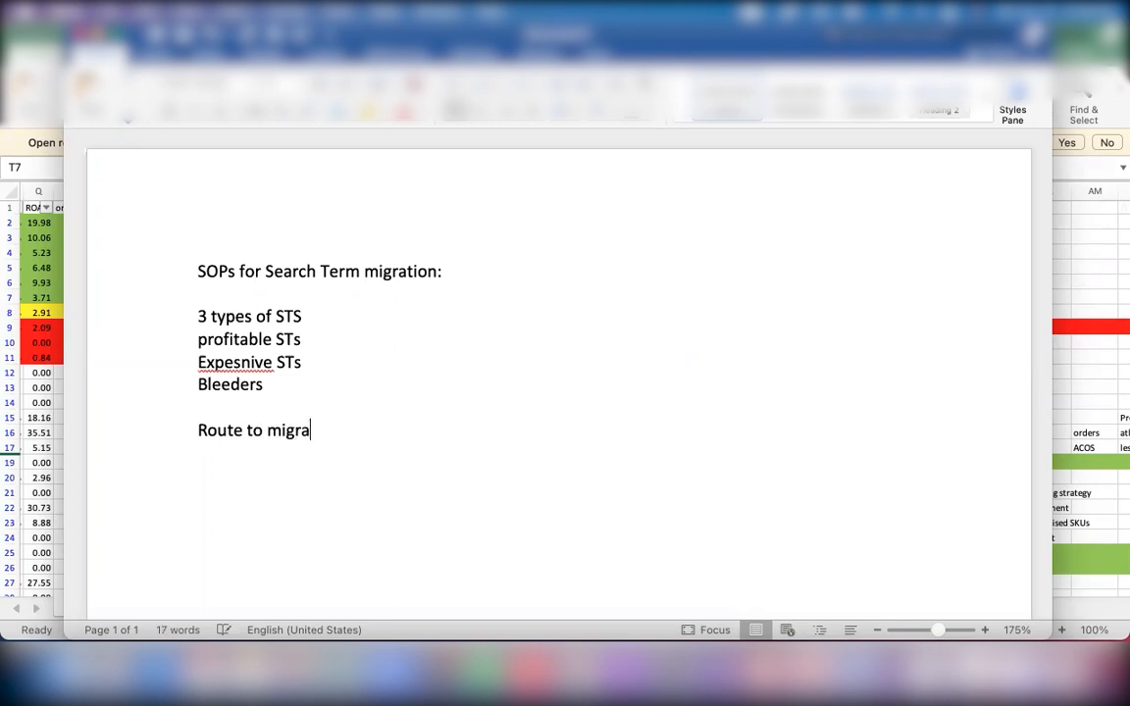
{"action": "type", "text": "tion"}
{"action": "key", "text": "Return"}
- Add the line "Research campaigns to ranking" under the Route to migration heading, separated by a blank line
{"action": "key", "text": "Return"}
{"action": "type", "text": "Research c"}
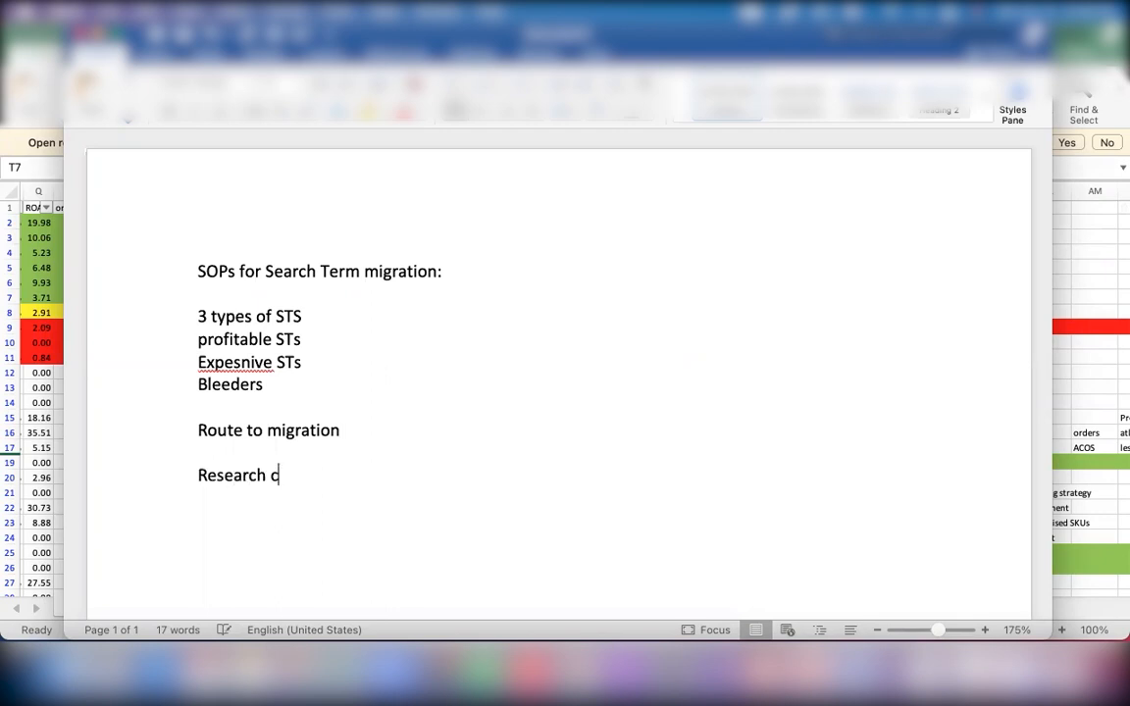
{"action": "type", "text": "ampaigns t"}
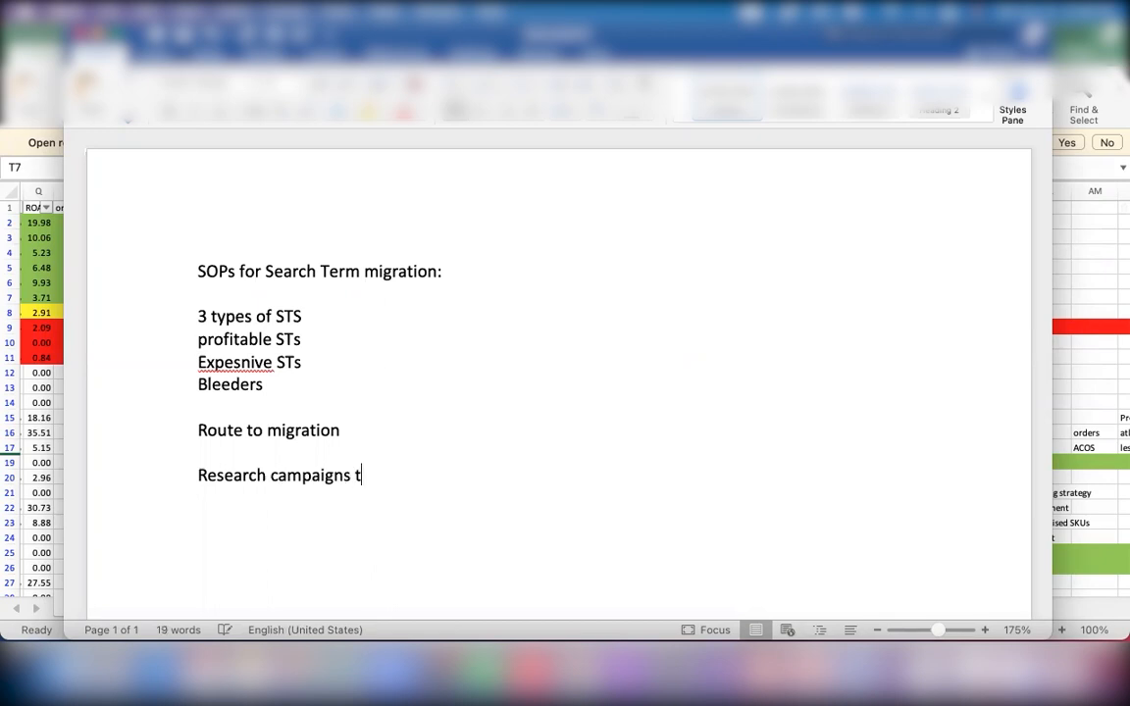
{"action": "type", "text": "o ranking"}
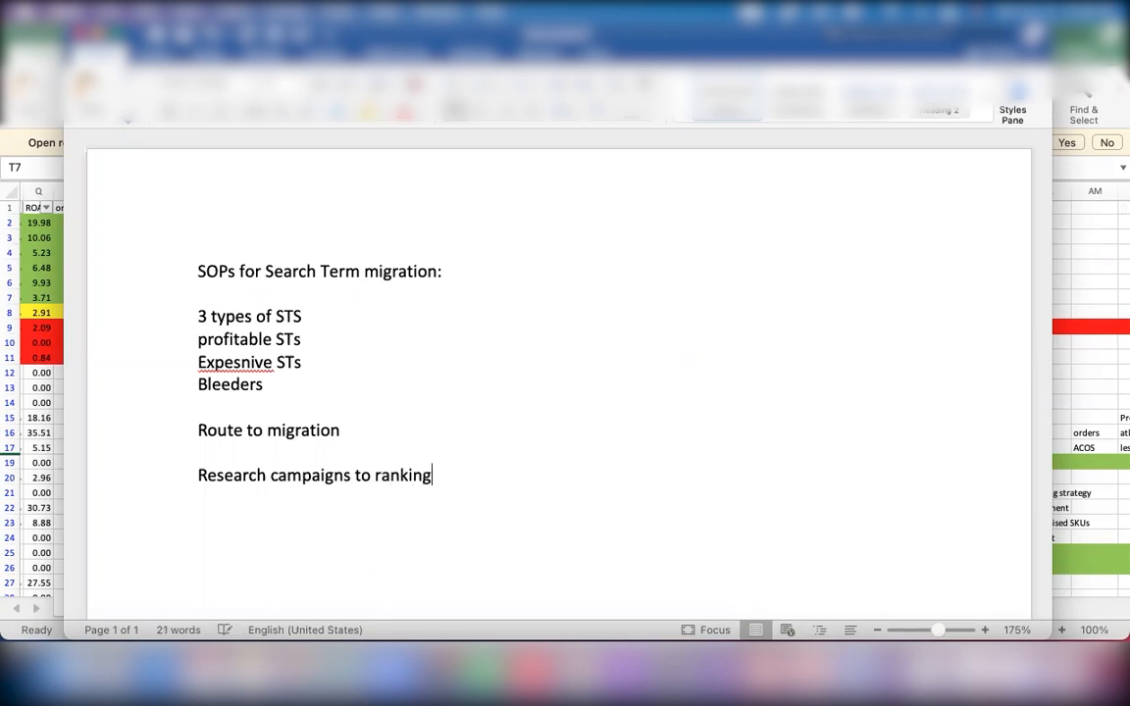
{"action": "key", "text": "Return"}
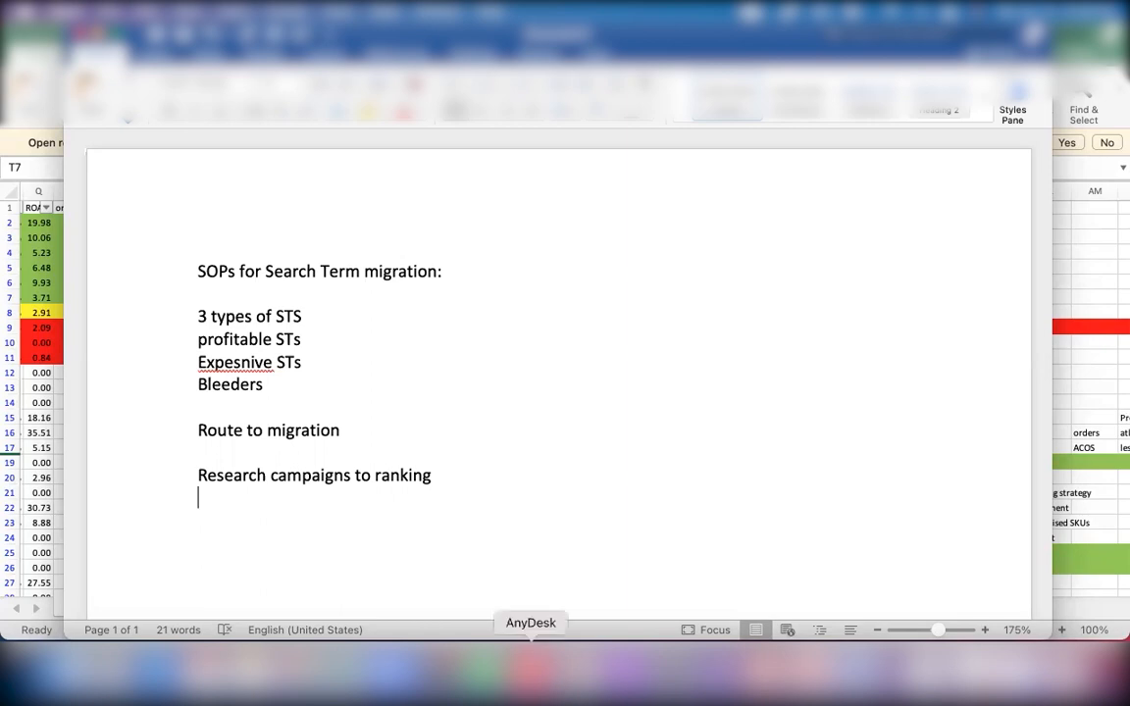
{"action": "left_click", "coordinate": [623, 699]}
{"action": "key", "text": "ctrl+Up"}
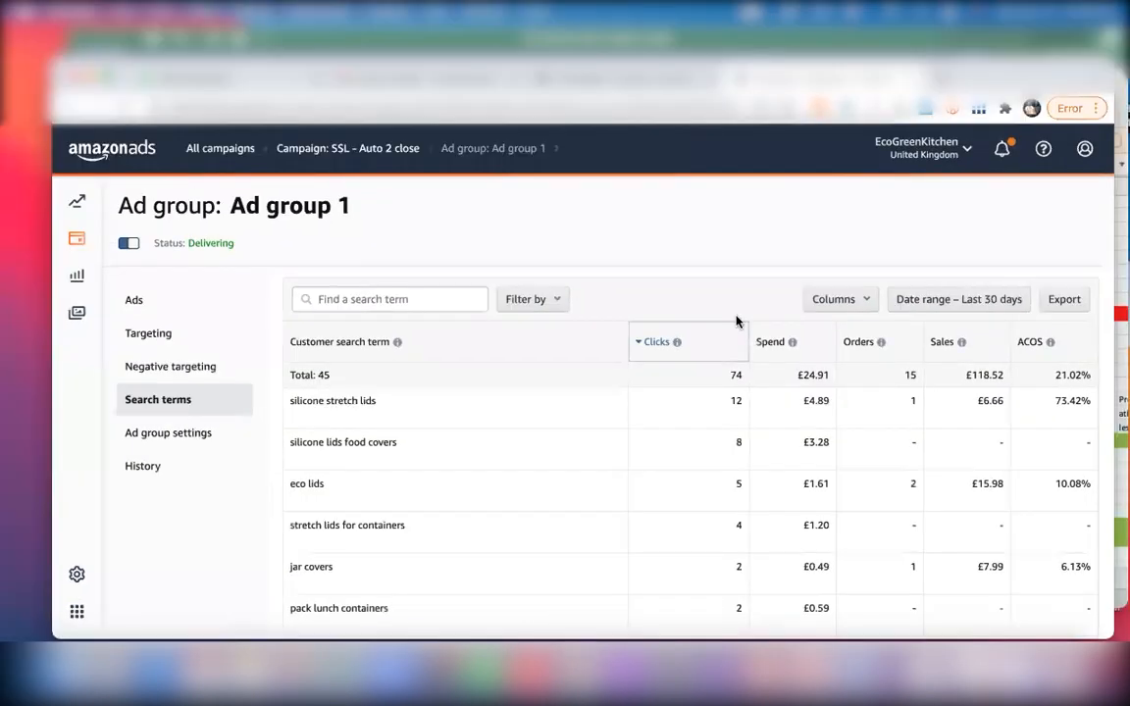
{"action": "left_click", "coordinate": [608, 247]}
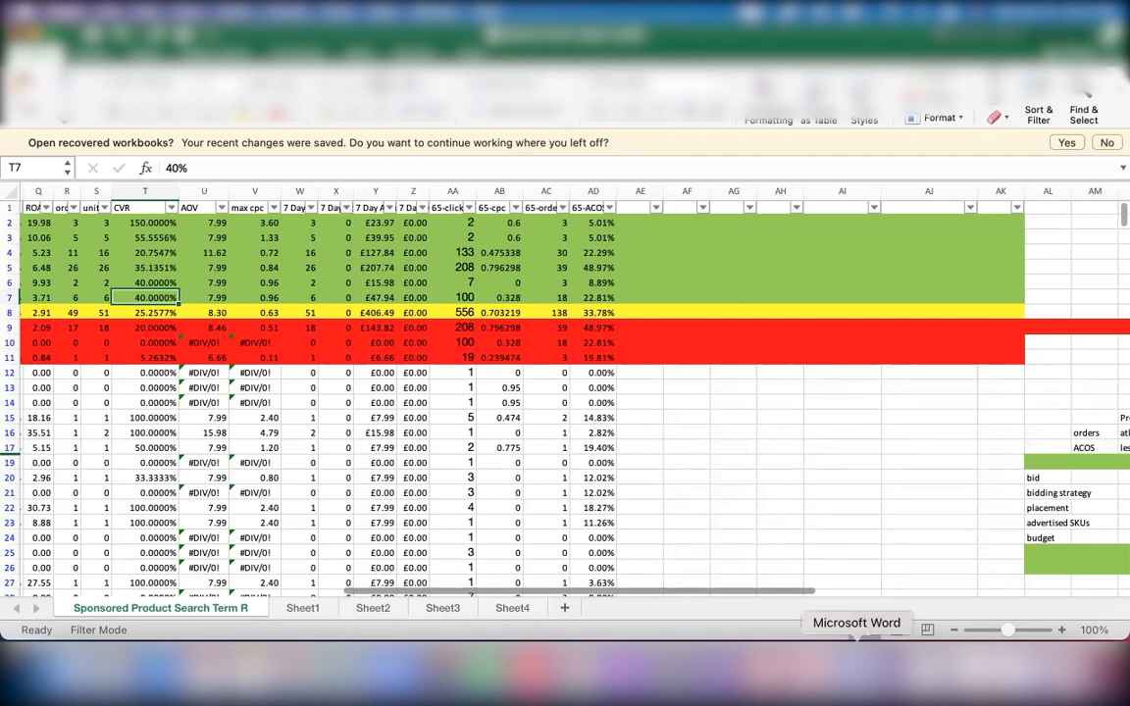
{"action": "left_click", "coordinate": [857, 667]}
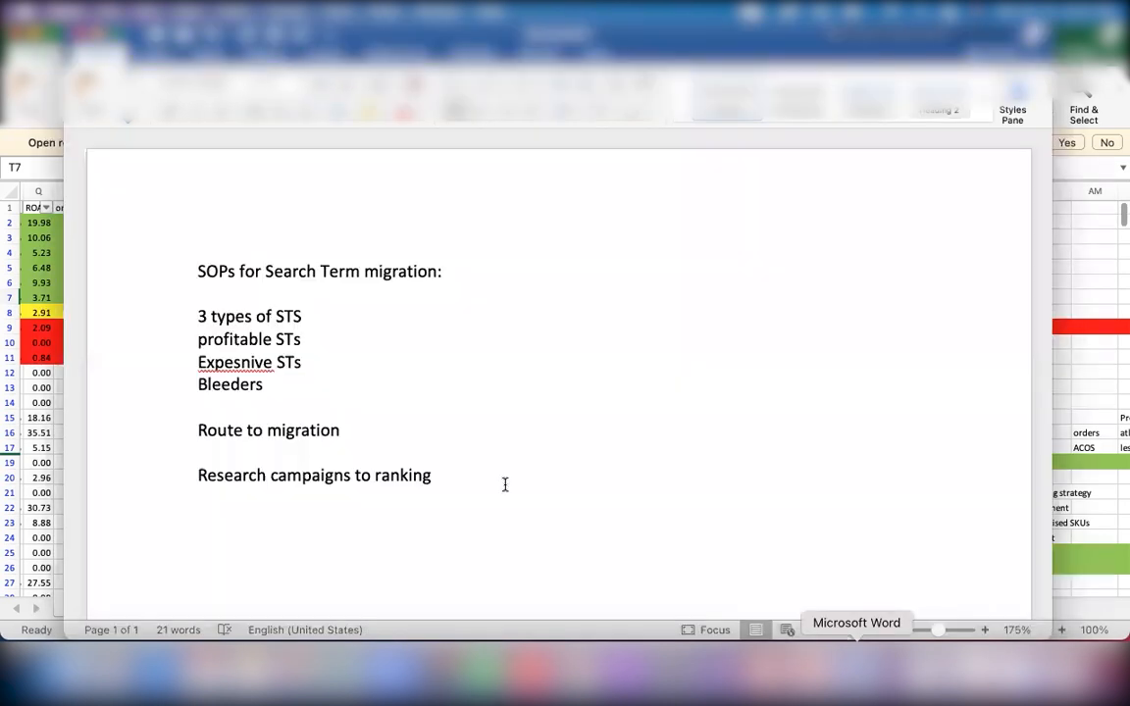
{"action": "left_click", "coordinate": [435, 475]}
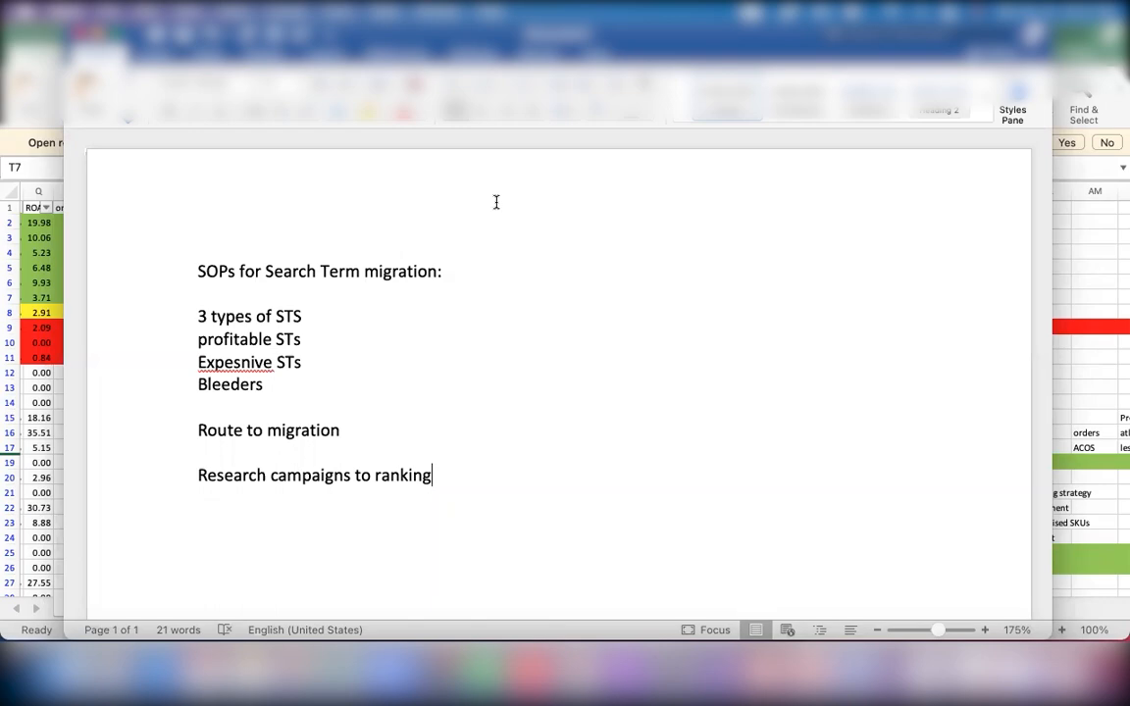
{"action": "key", "text": "ctrl+Up"}
{"action": "left_click", "coordinate": [315, 459]}
{"action": "key", "text": "super+m"}
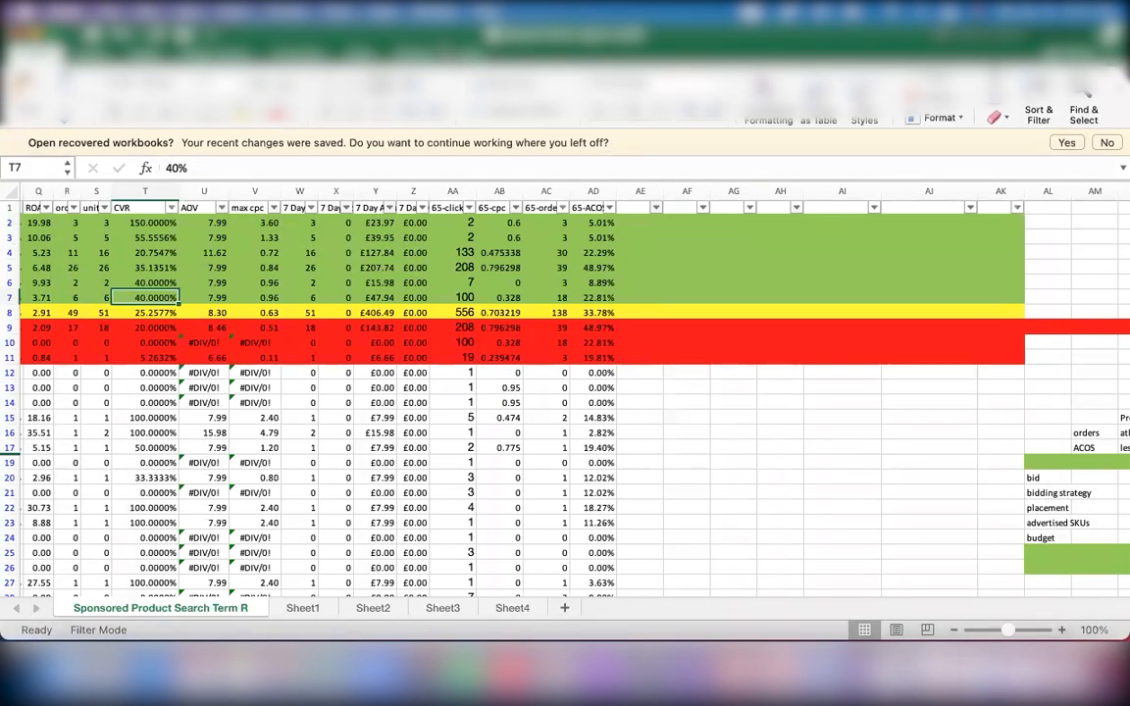
- Examine the max CPC, campaign names, targeting and customer search terms of the color-coded rows in the Excel search term report
{"action": "left_click", "coordinate": [268, 284]}
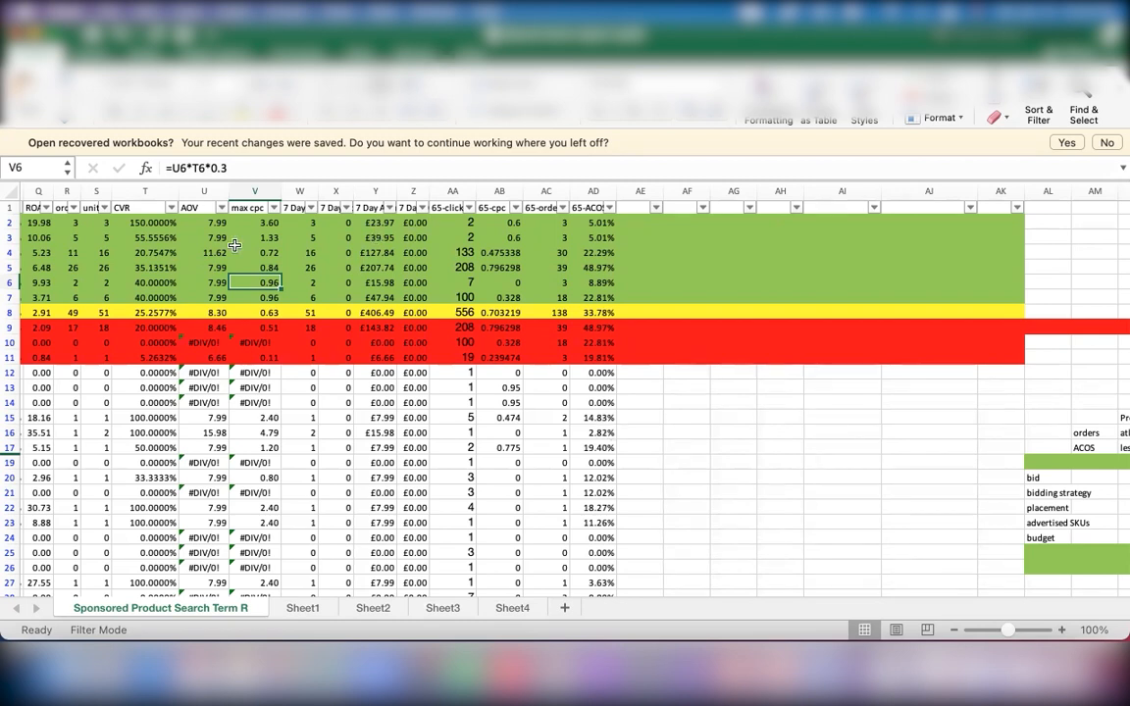
{"action": "scroll", "coordinate": [199, 244], "scroll_direction": "left", "scroll_amount": 5}
{"action": "scroll", "coordinate": [199, 245], "scroll_direction": "left", "scroll_amount": 1}
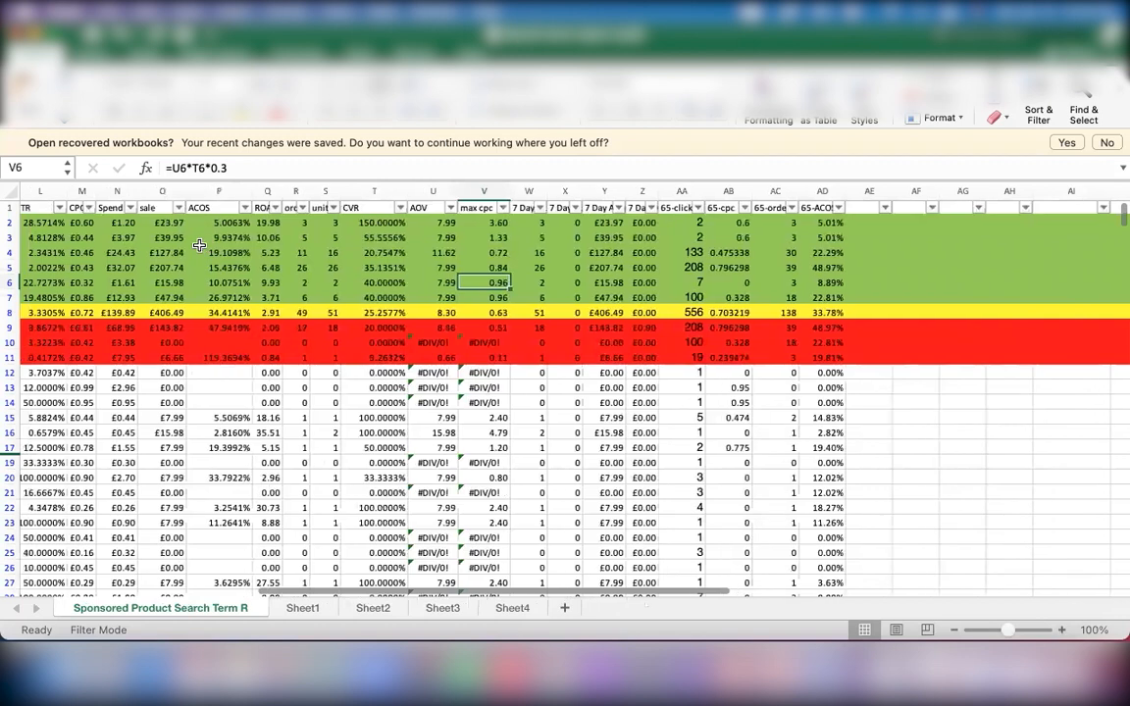
{"action": "scroll", "coordinate": [200, 244], "scroll_direction": "left", "scroll_amount": 6}
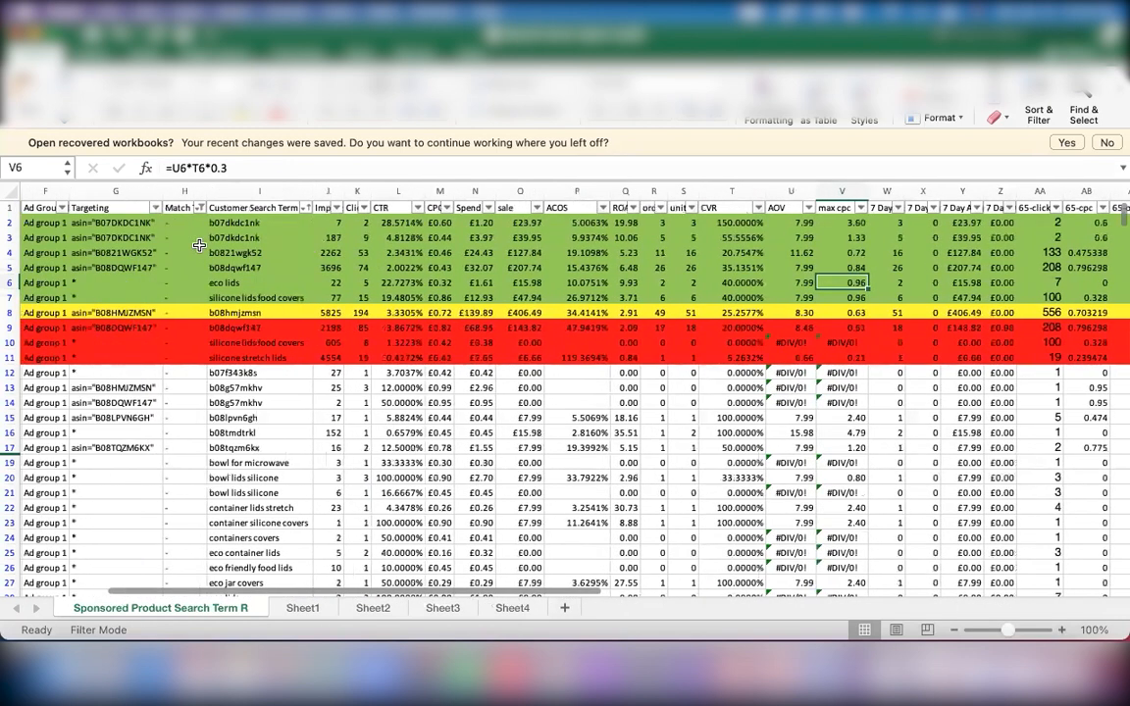
{"action": "scroll", "coordinate": [199, 244], "scroll_direction": "left", "scroll_amount": 3}
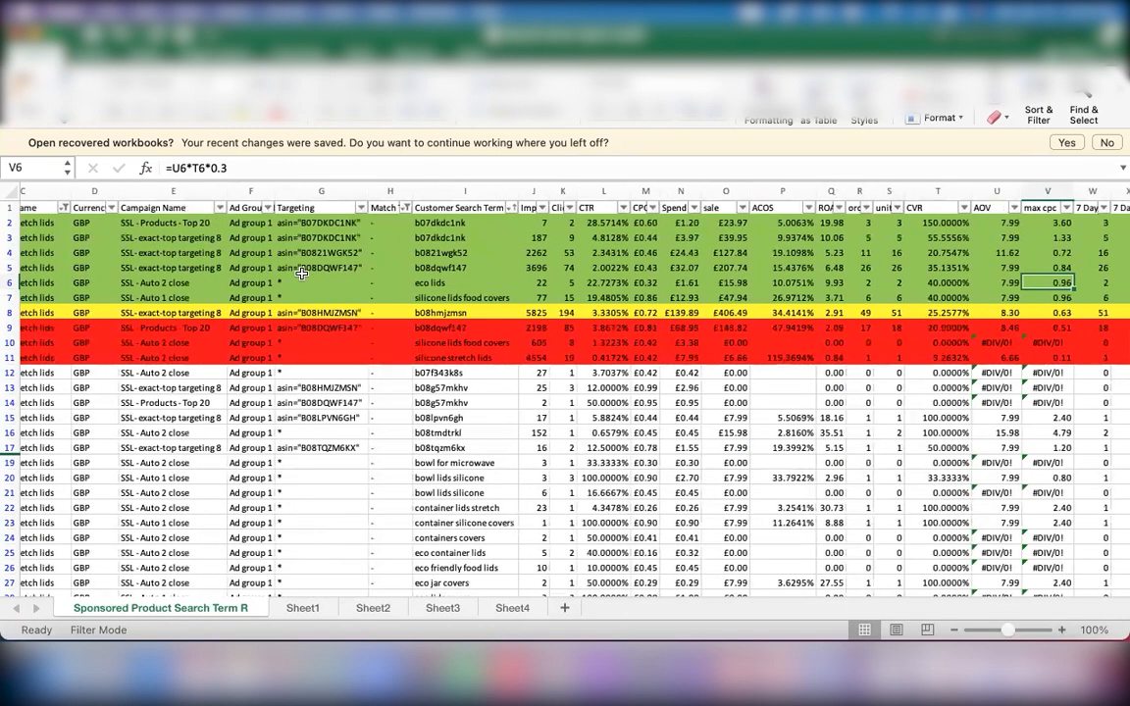
{"action": "scroll", "coordinate": [303, 274], "scroll_direction": "left", "scroll_amount": 2}
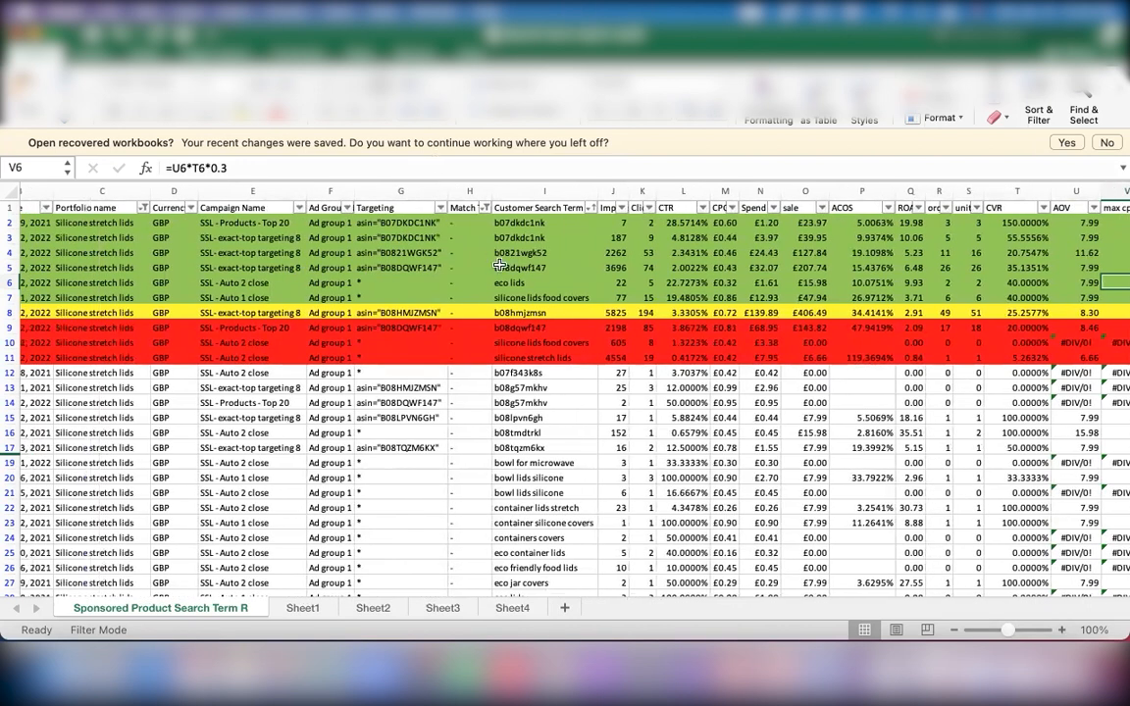
{"action": "scroll", "coordinate": [442, 274], "scroll_direction": "right", "scroll_amount": 2}
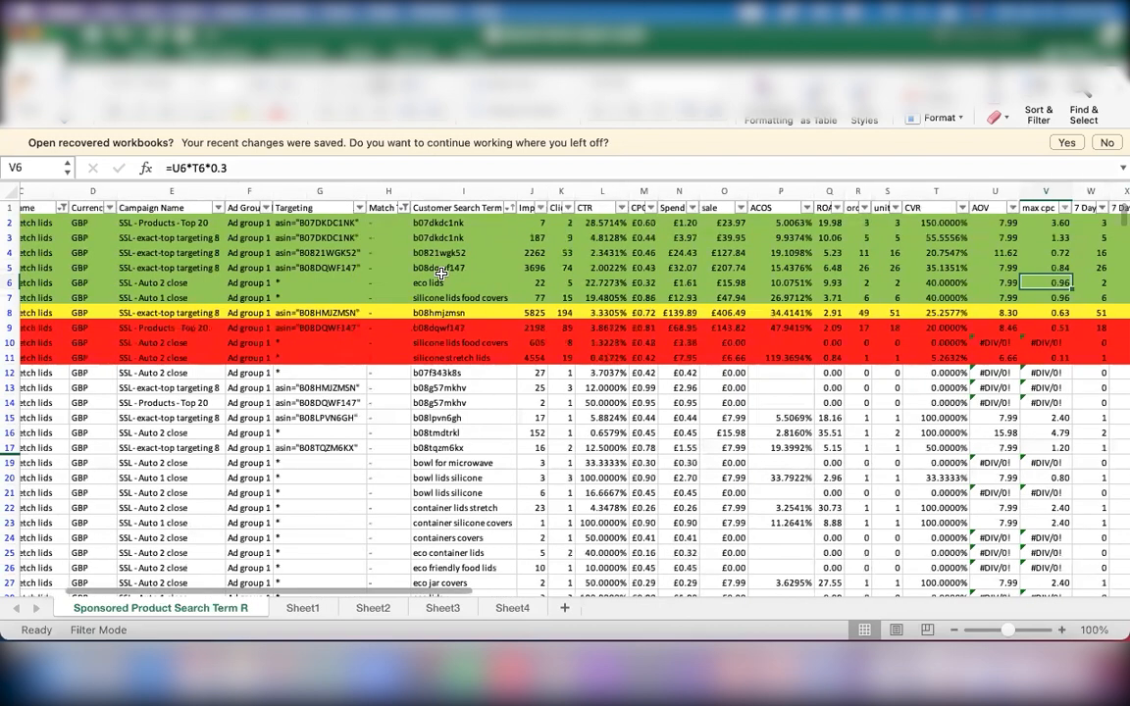
{"action": "scroll", "coordinate": [442, 275], "scroll_direction": "right", "scroll_amount": 5}
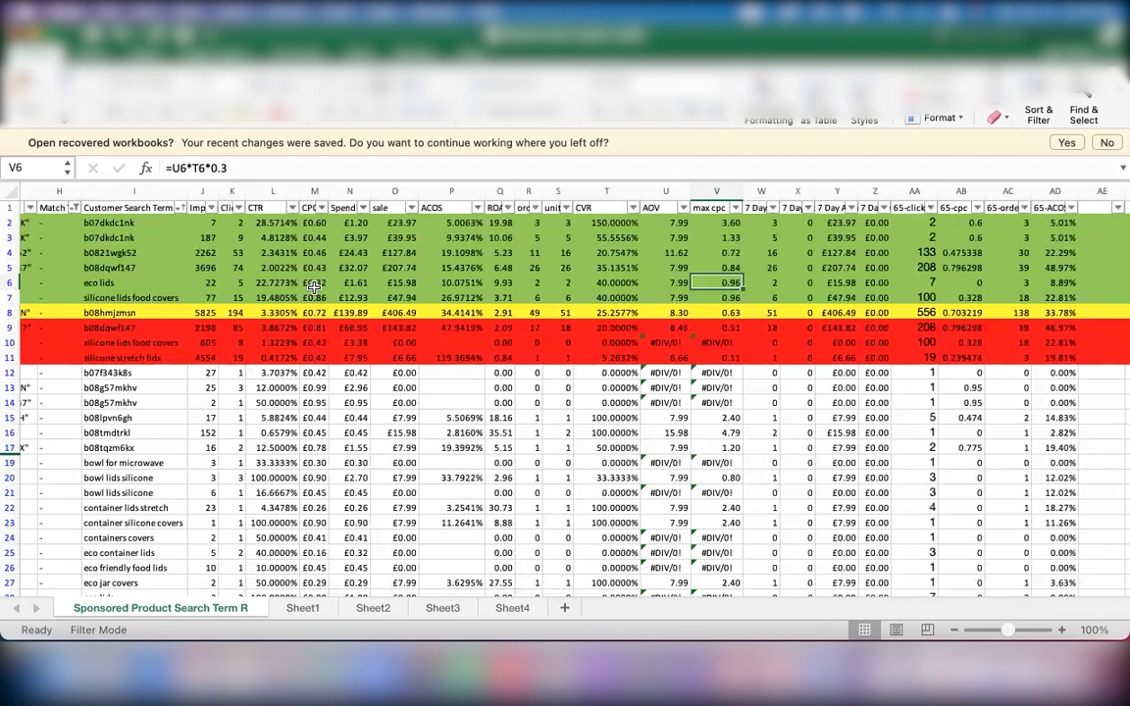
- Compare the CTR of the profitable search term b08dqwf147 in row 5 with that of silicone lids food covers in row 7
{"action": "left_click", "coordinate": [7, 268]}
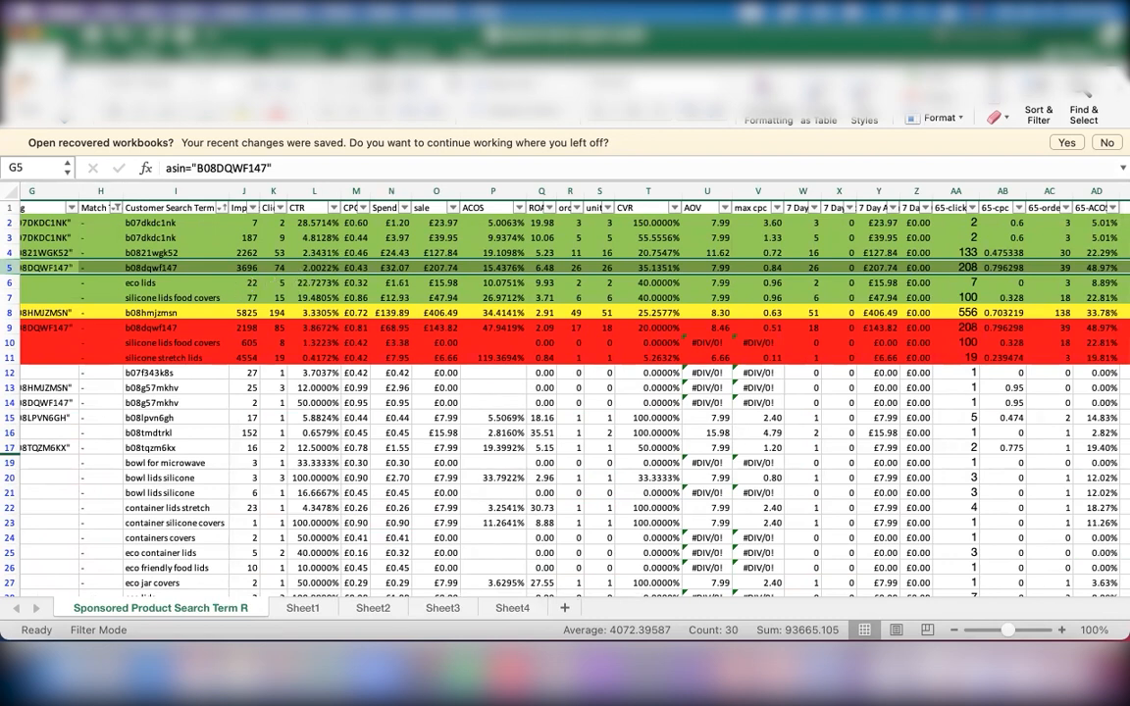
{"action": "left_click", "coordinate": [307, 268]}
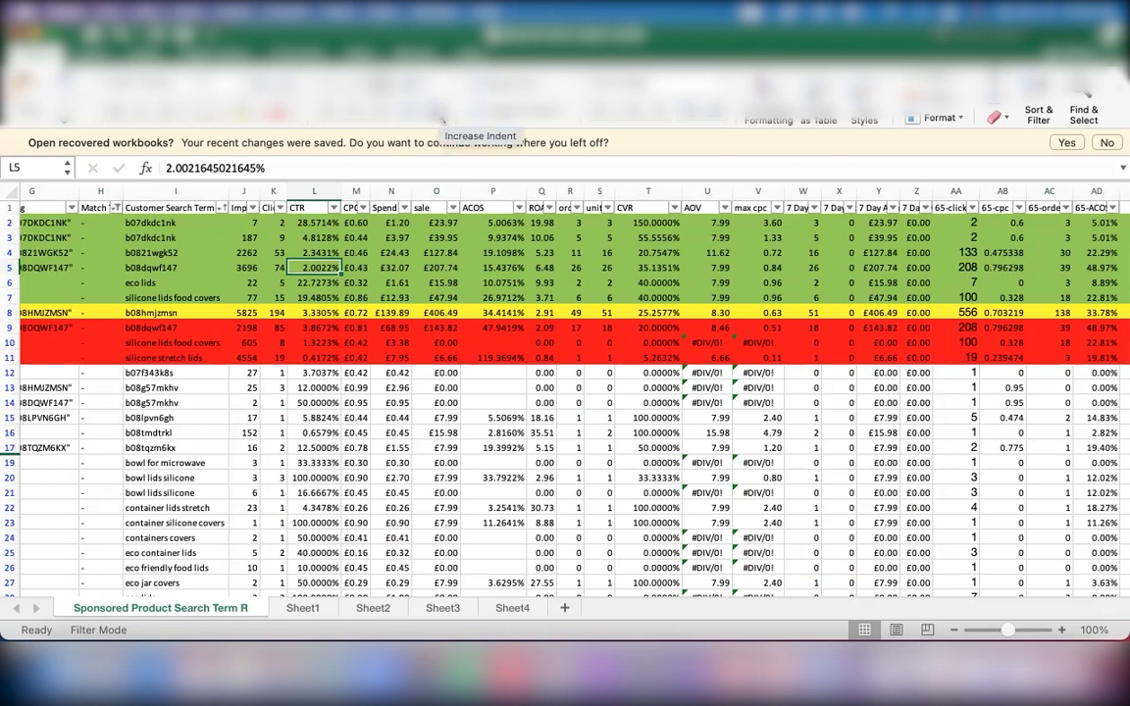
{"action": "left_click", "coordinate": [320, 295]}
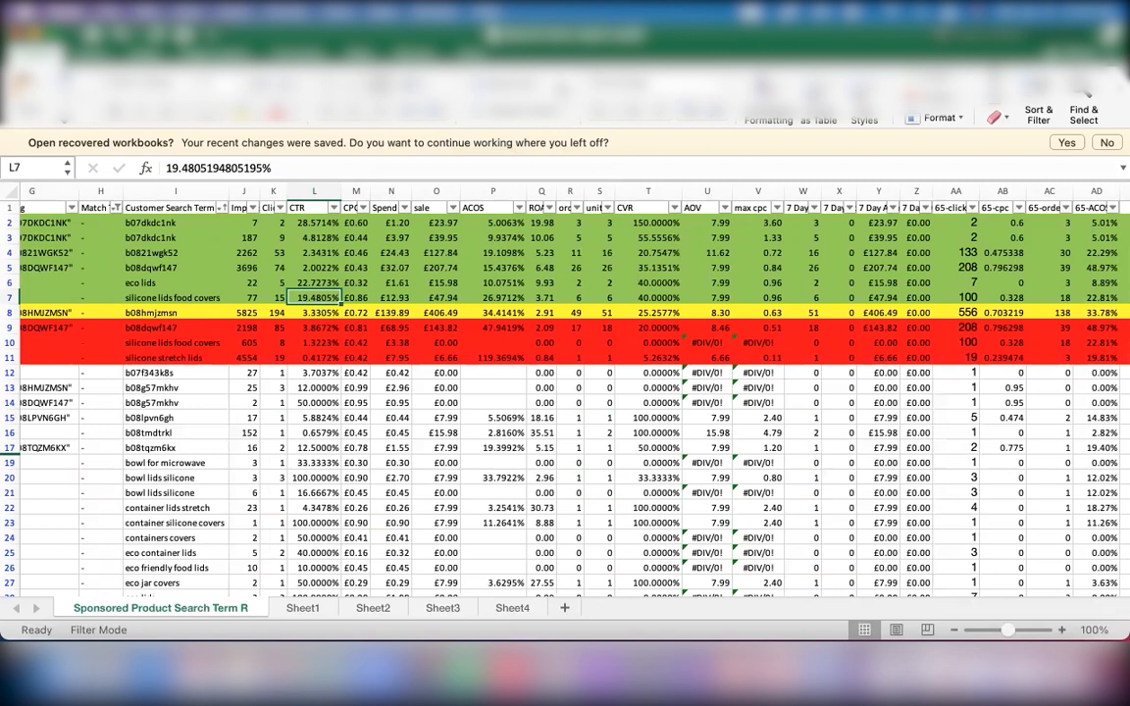
{"action": "left_click", "coordinate": [318, 263]}
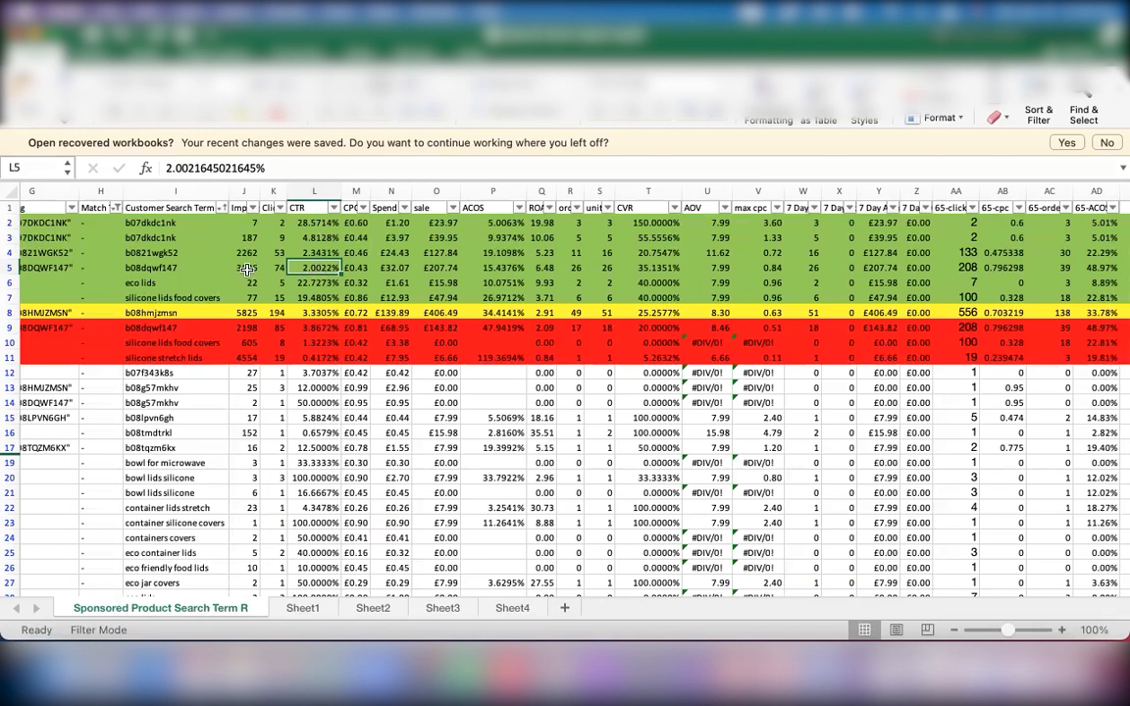
{"action": "left_click", "coordinate": [118, 278]}
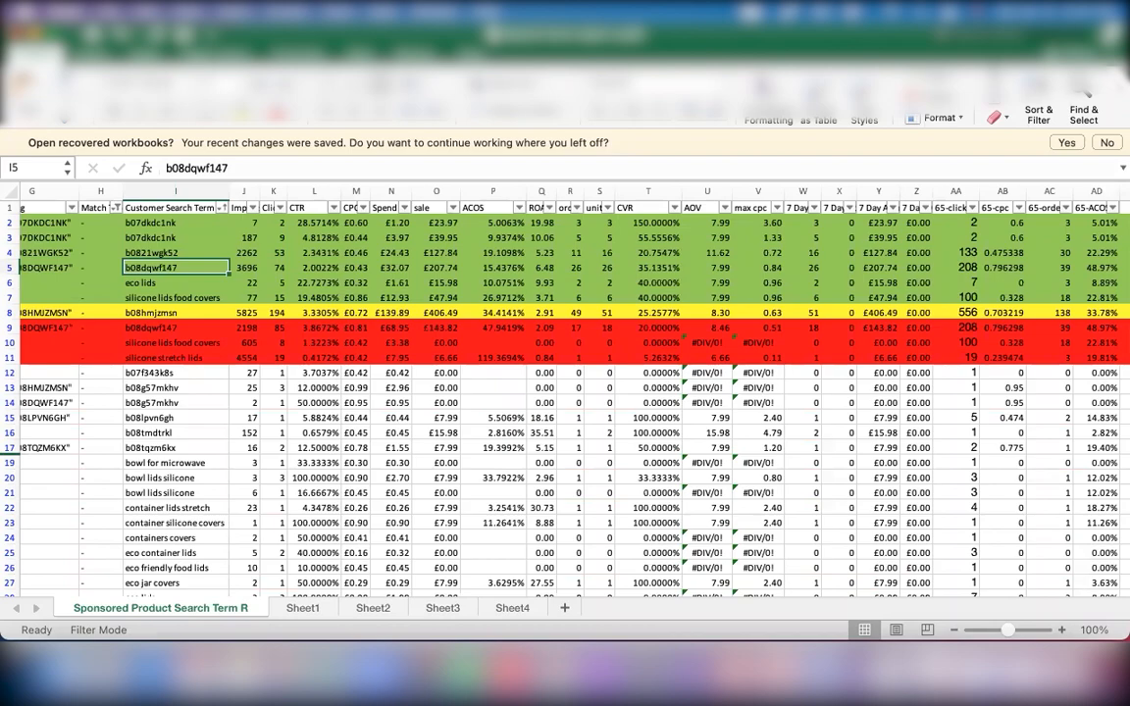
- Check the expensive b08hmjzmsn row against the sales of b08dqwf147 in row 5 of the search term report
{"action": "left_click", "coordinate": [555, 677]}
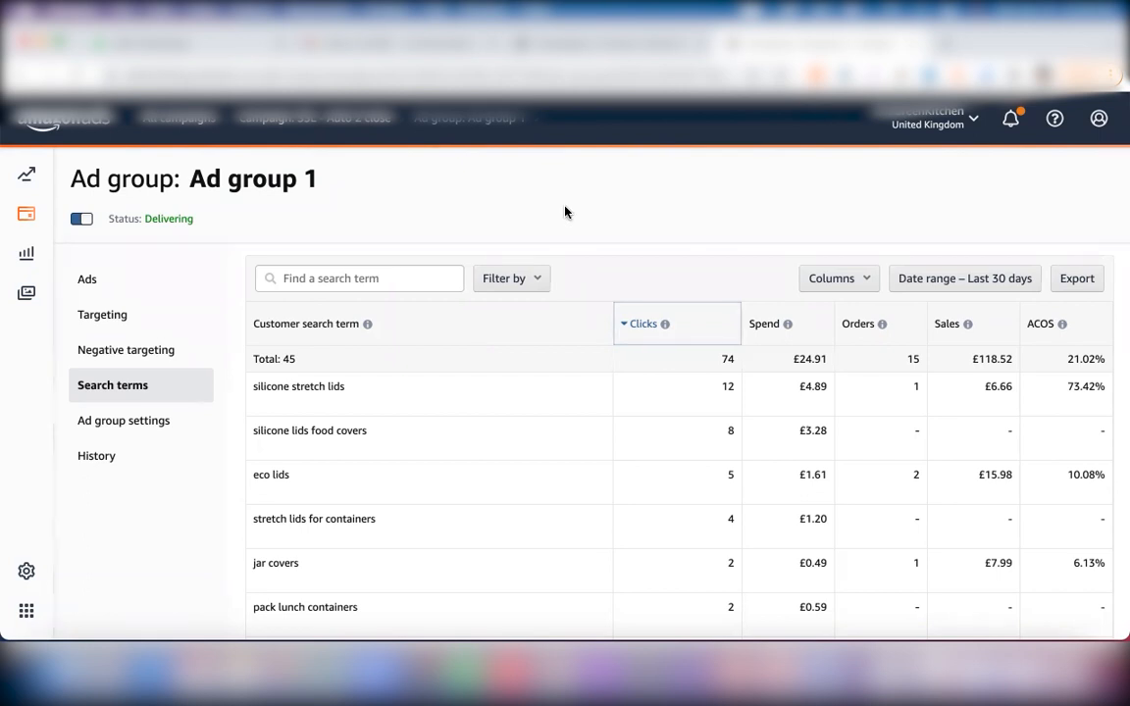
{"action": "key", "text": "ctrl+Up"}
{"action": "left_click", "coordinate": [379, 223]}
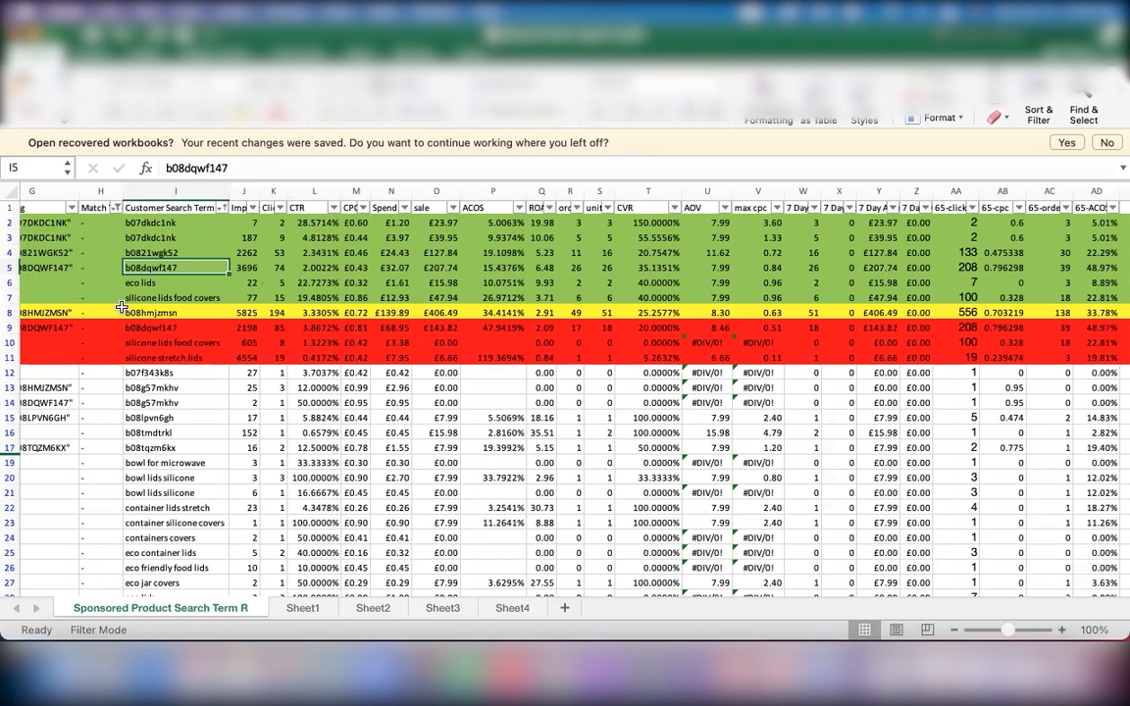
{"action": "left_click", "coordinate": [11, 312]}
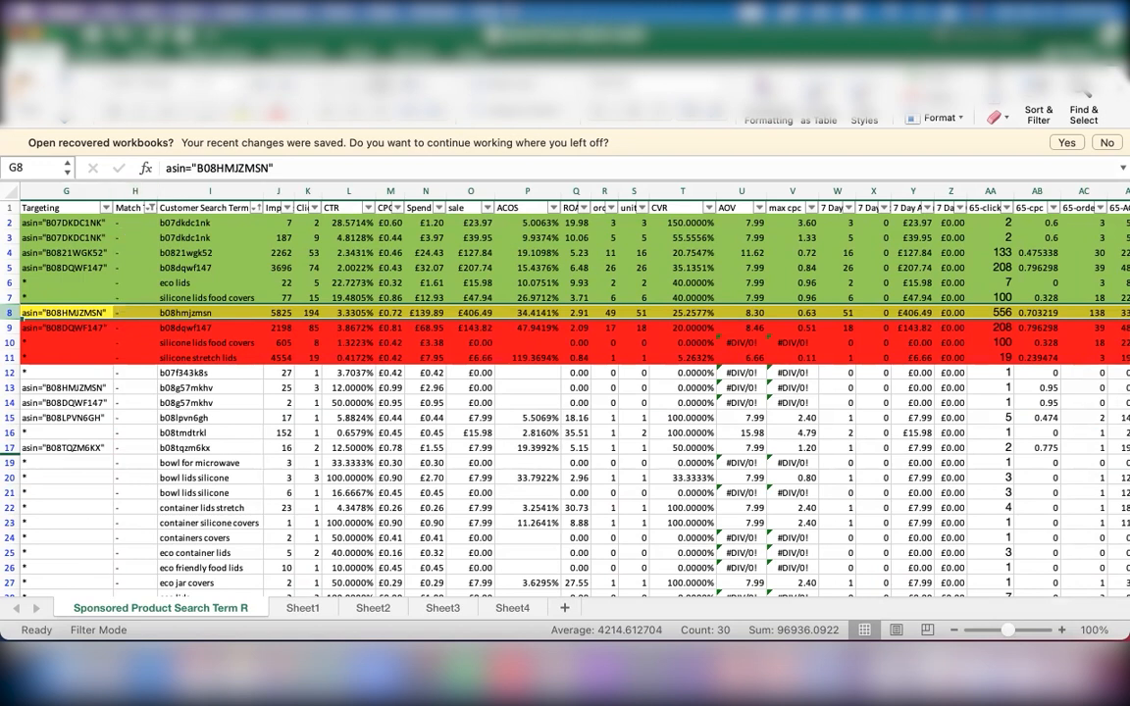
{"action": "left_click", "coordinate": [464, 270]}
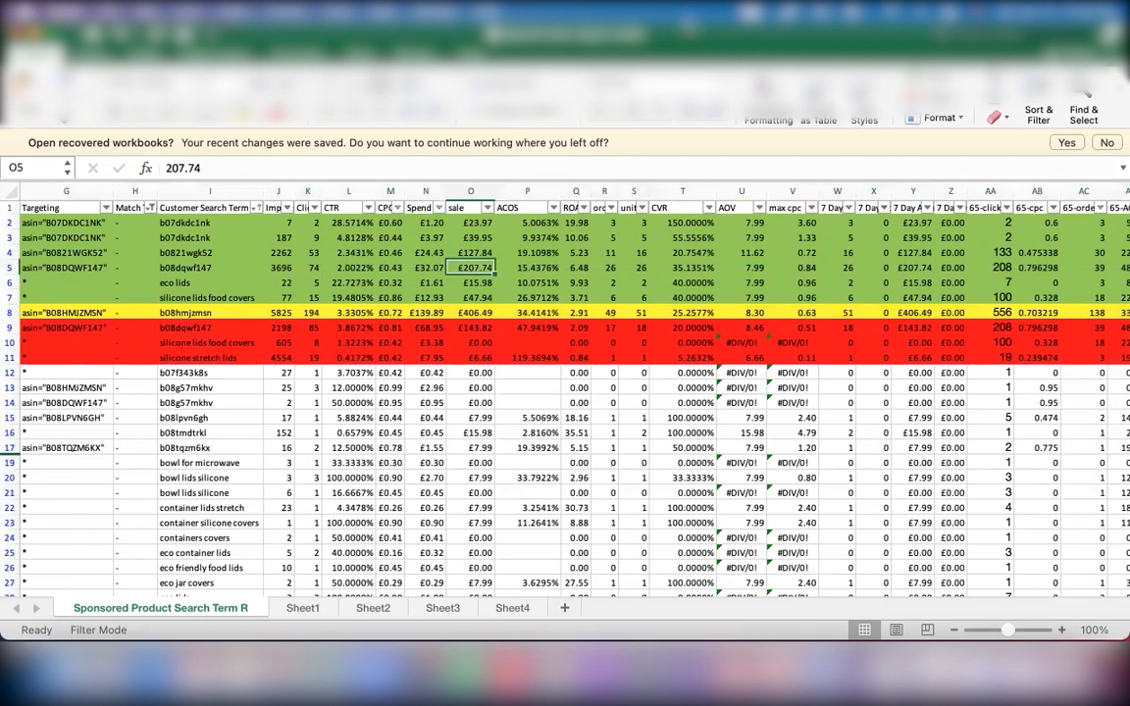
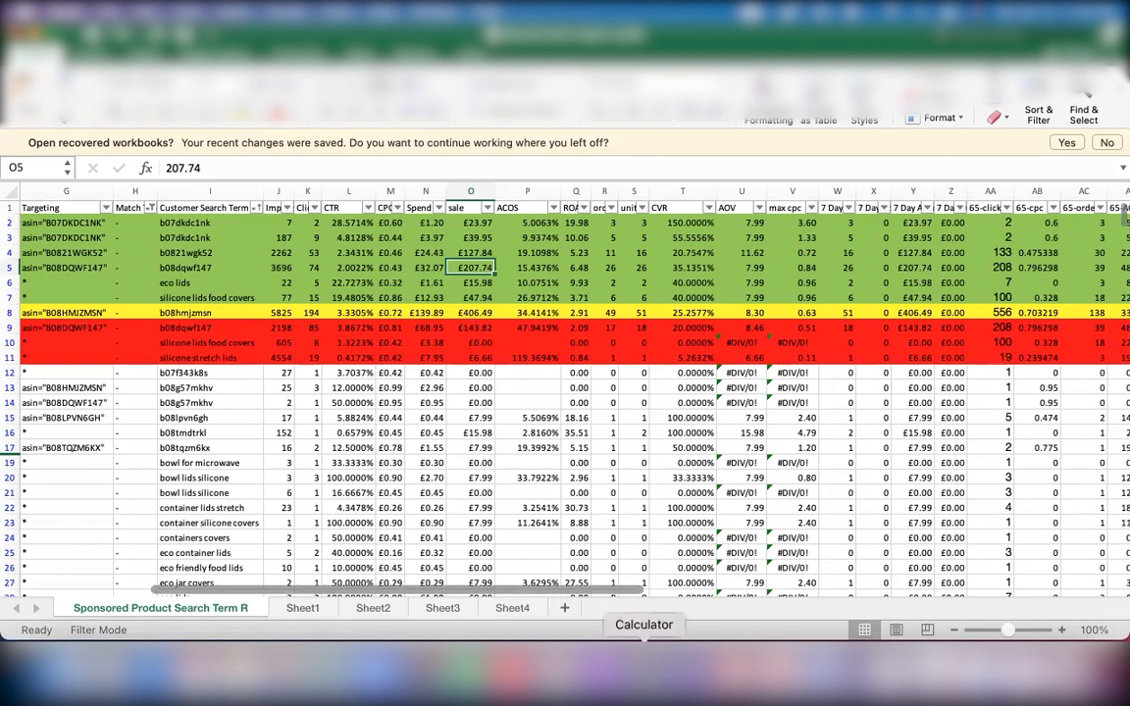
- Switch to the Word document and add the example "Auto: steel spatula for kitchen" below the Research campaigns to ranking line
{"action": "left_click", "coordinate": [824, 675]}
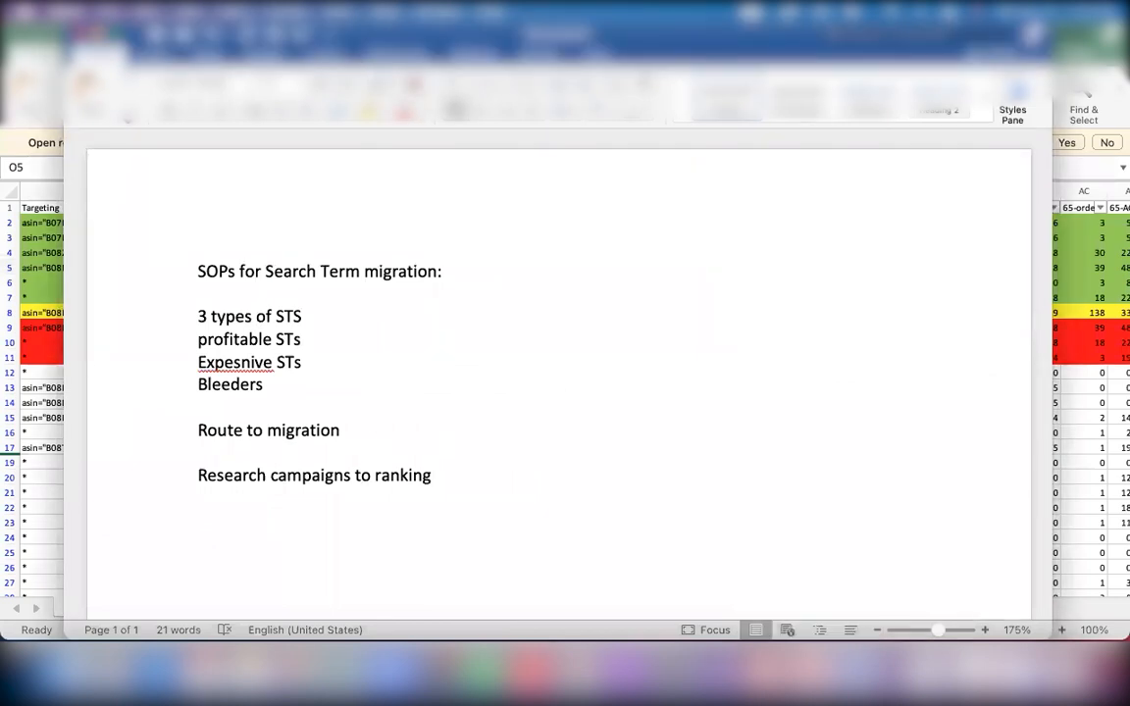
{"action": "key", "text": "Return"}
{"action": "scroll", "coordinate": [424, 525], "scroll_direction": "down", "scroll_amount": 1}
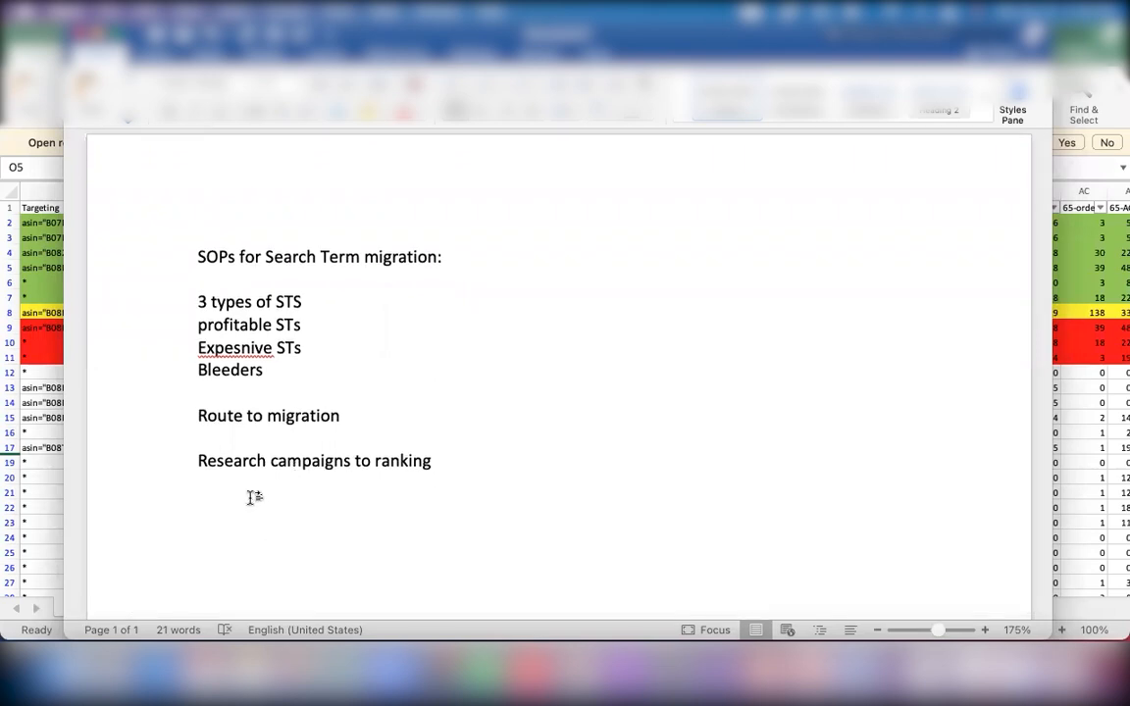
{"action": "key", "text": "Return"}
{"action": "key", "text": "Return"}
{"action": "type", "text": "auto"}
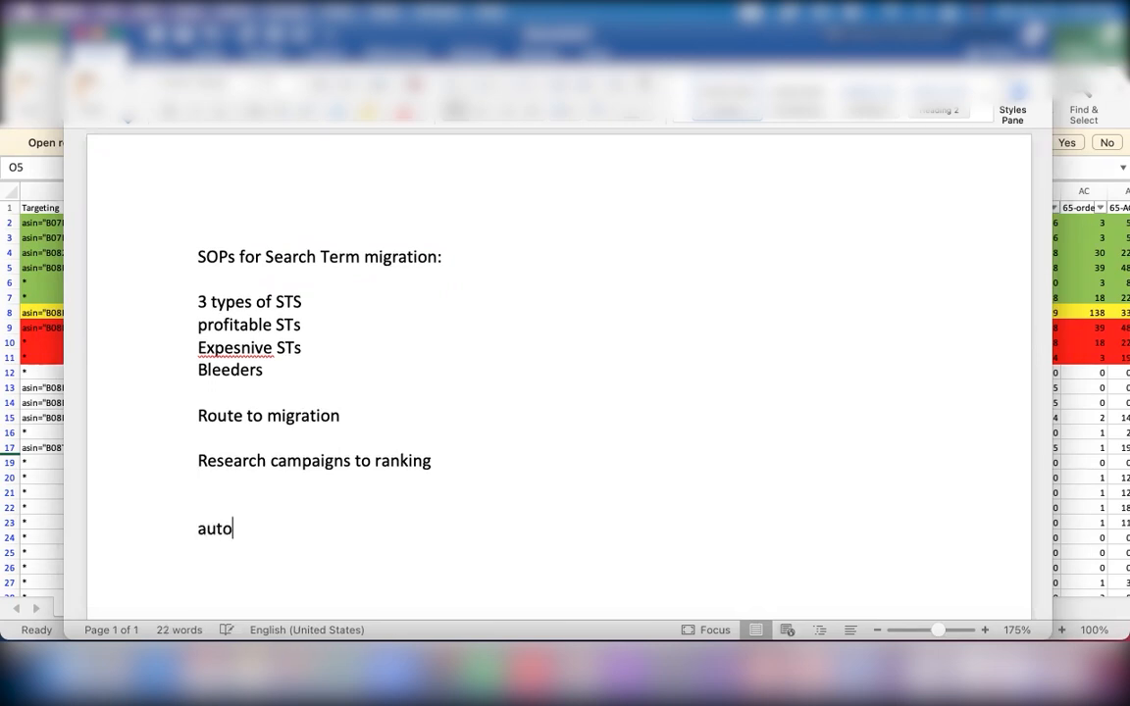
{"action": "type", "text": ": stee"}
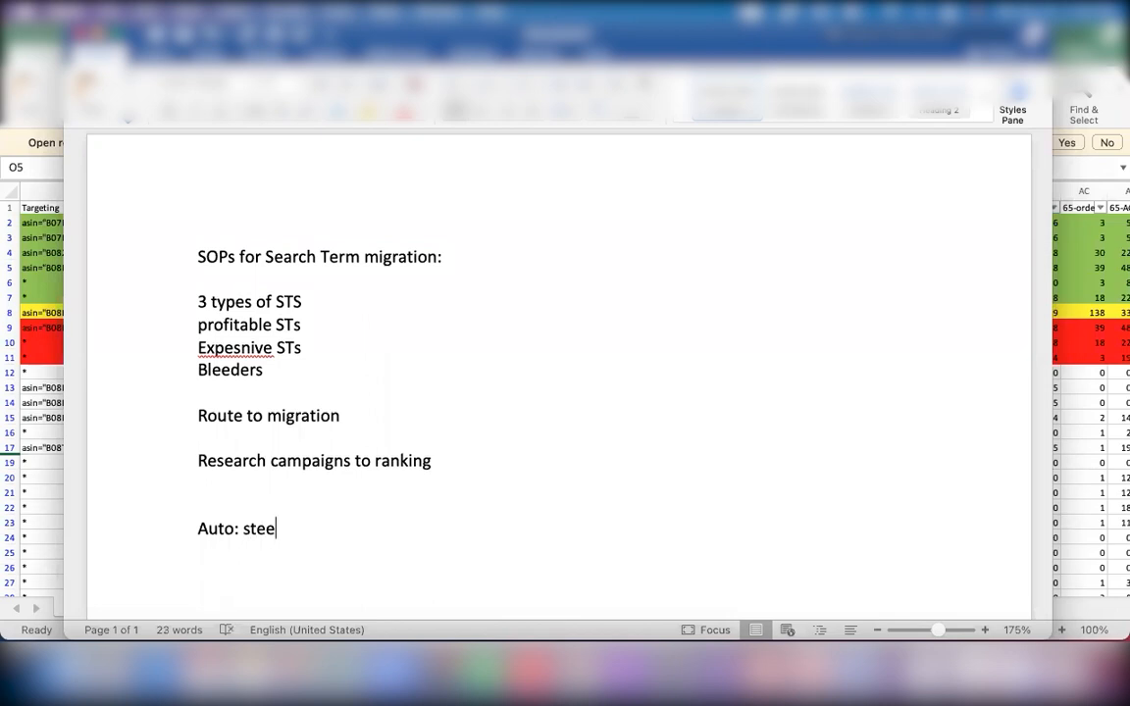
{"action": "type", "text": "l spatula"}
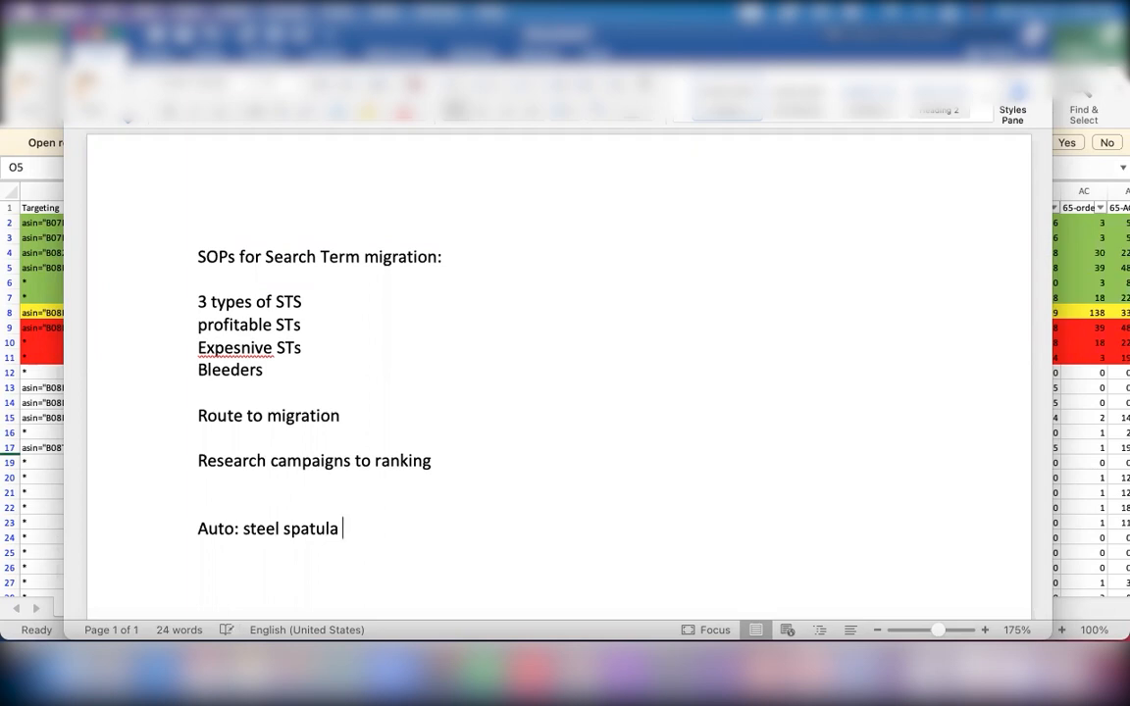
{"action": "type", "text": "for kitchen"}
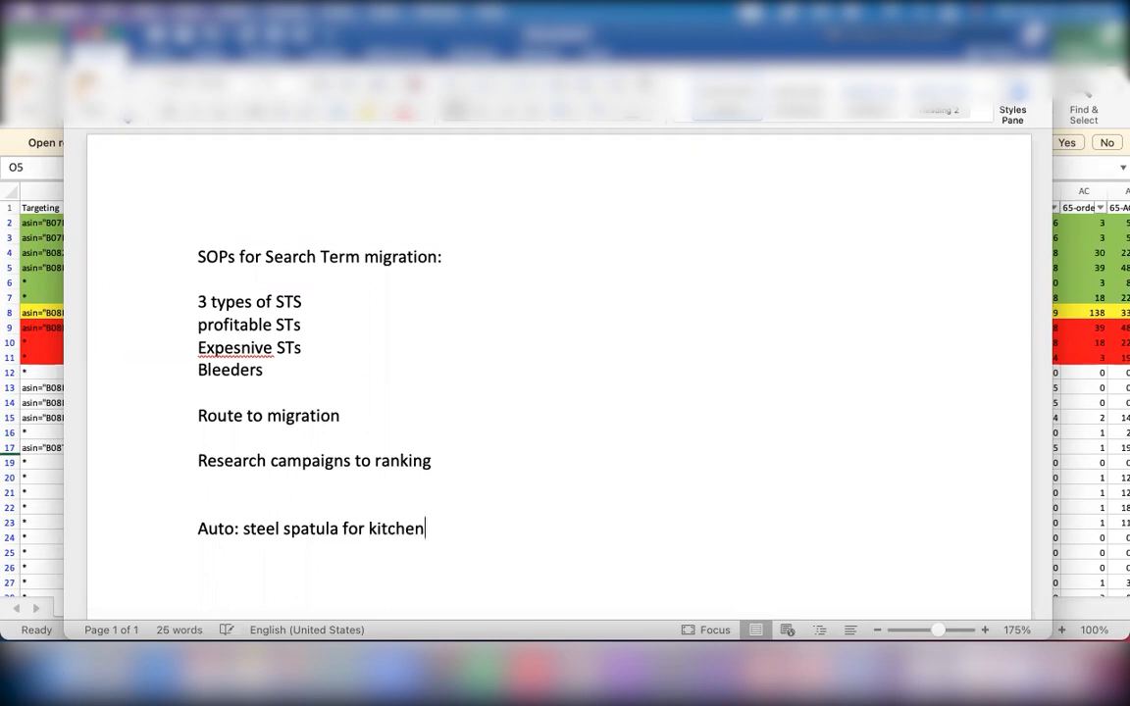
{"action": "key", "text": "Return"}
{"action": "scroll", "coordinate": [283, 512], "scroll_direction": "down", "scroll_amount": 2}
{"action": "key", "text": "Return"}
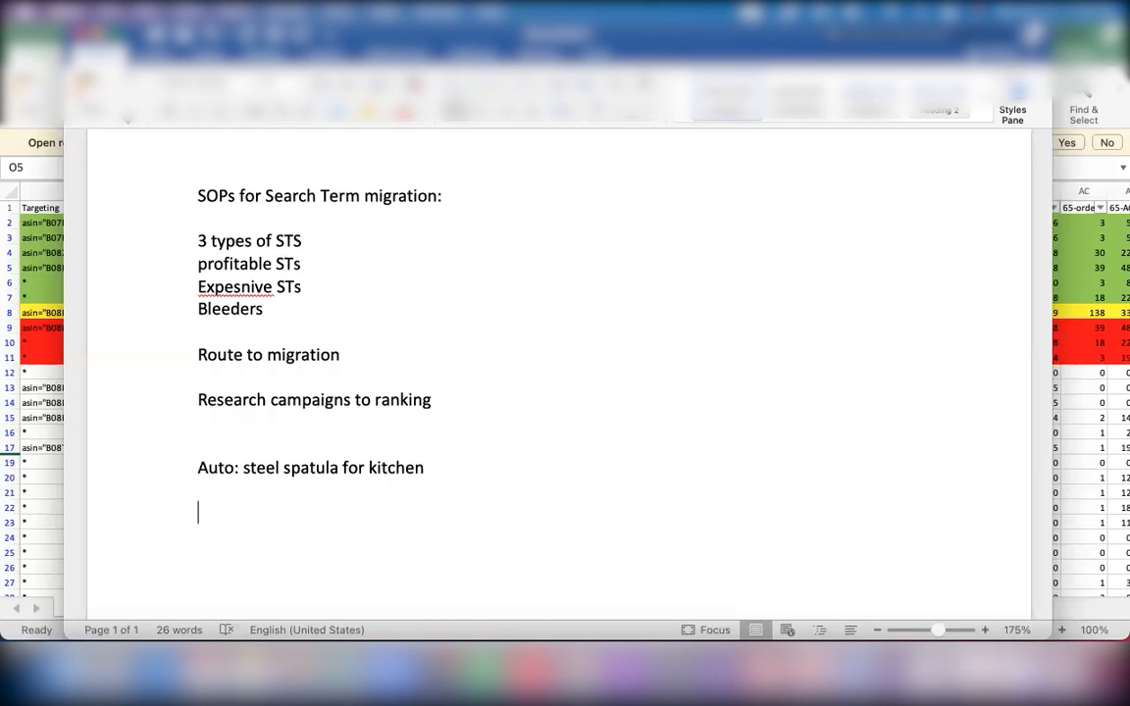
- Add the example lines "Excat: steel spatula" and "phrase: steel spatual" below the Auto example
{"action": "type", "text": "phras"}
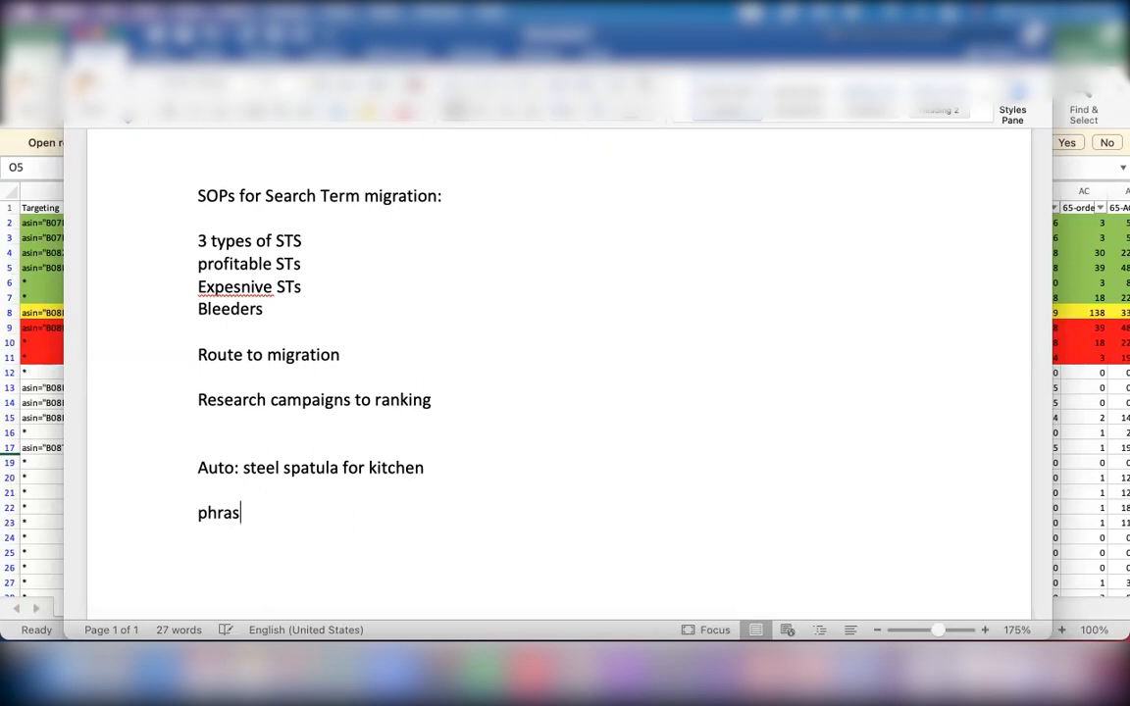
{"action": "type", "text": "e: steel spatual"}
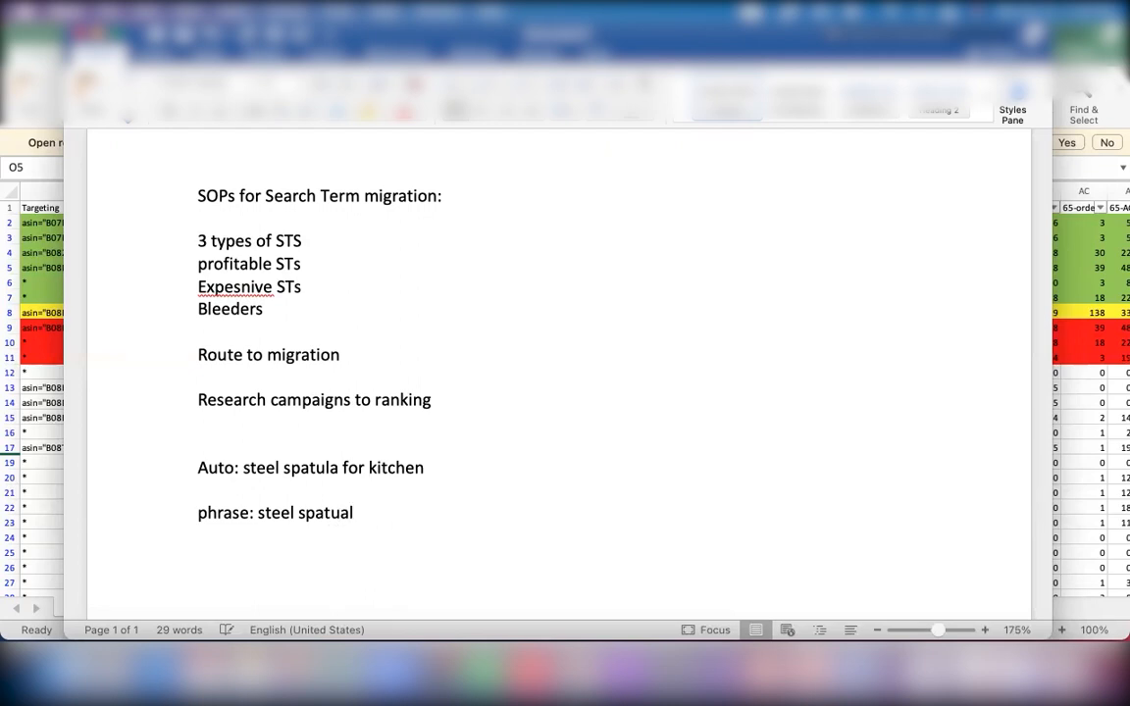
{"action": "left_click", "coordinate": [474, 461]}
{"action": "key", "text": "Return"}
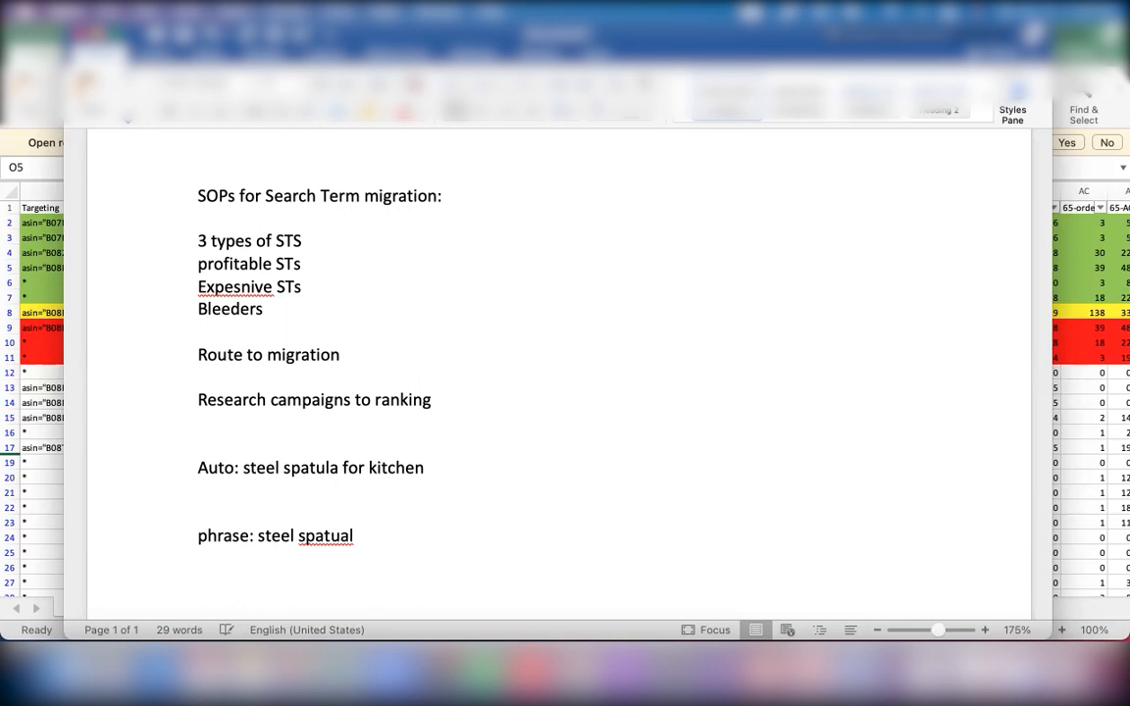
{"action": "key", "text": "Return"}
{"action": "type", "text": "exca"}
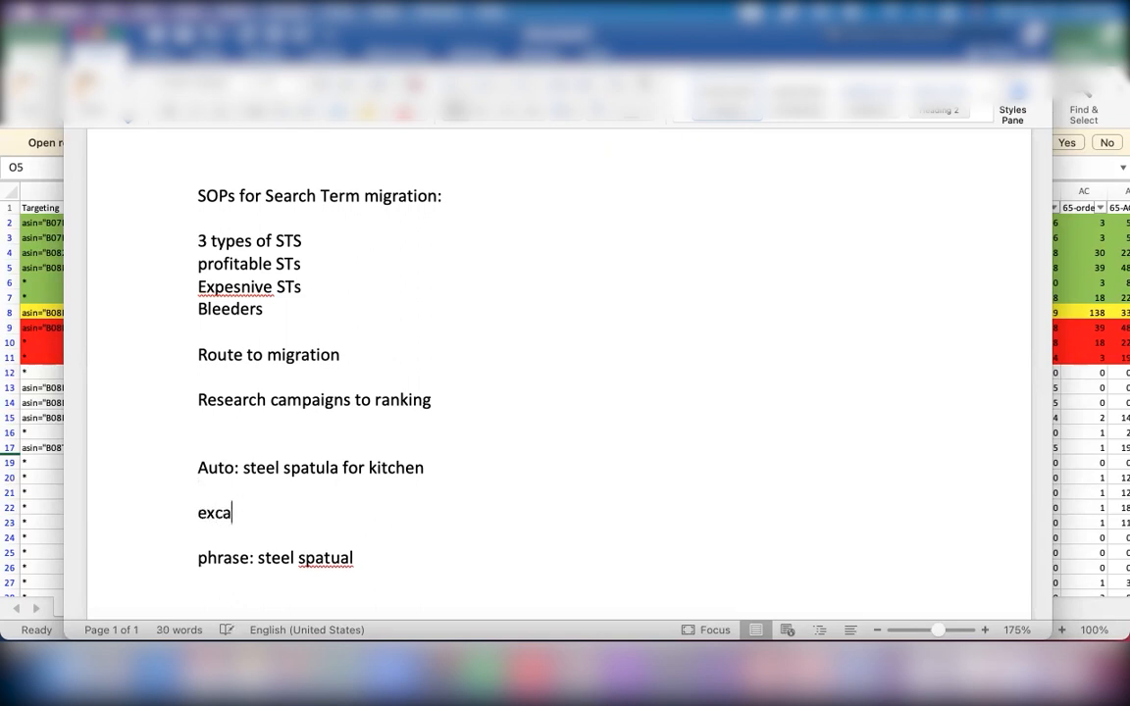
{"action": "type", "text": "t: steel spa"}
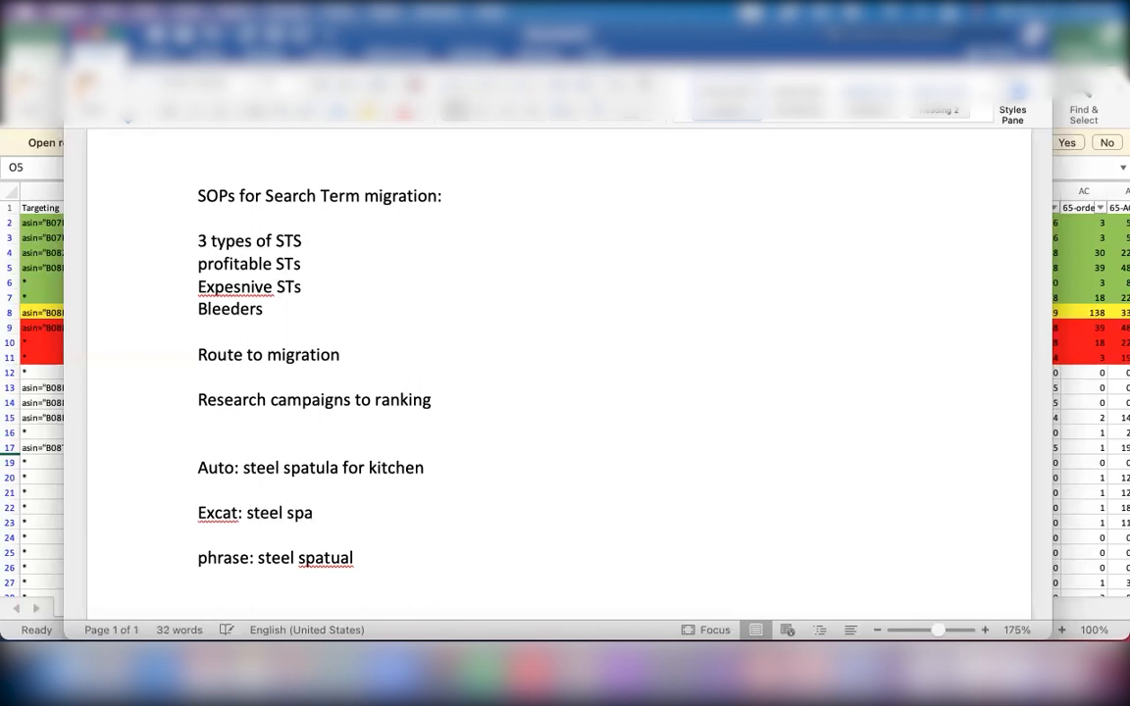
{"action": "type", "text": "tula"}
- Correct the phrase example's spelling to "steel spatula" and append "(negative excat)" to that line
{"action": "scroll", "coordinate": [554, 488], "scroll_direction": "down", "scroll_amount": 1}
{"action": "left_click", "coordinate": [365, 555]}
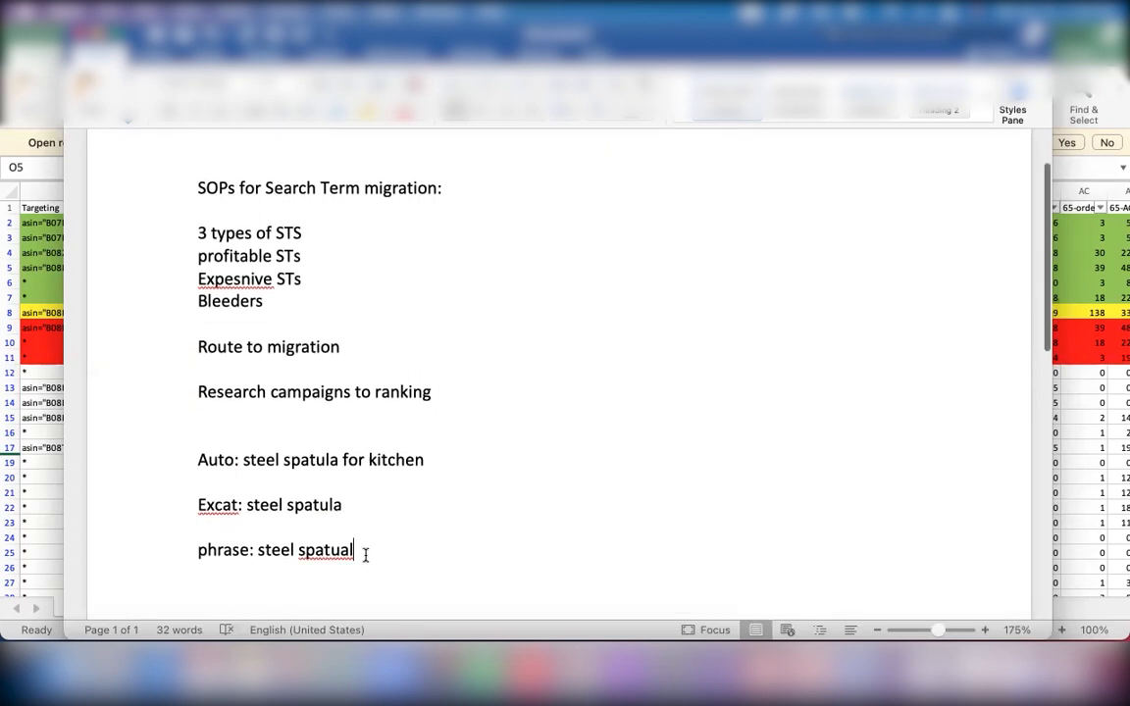
{"action": "key", "text": "BackSpace"}
{"action": "key", "text": "BackSpace"}
{"action": "key", "text": "BackSpace"}
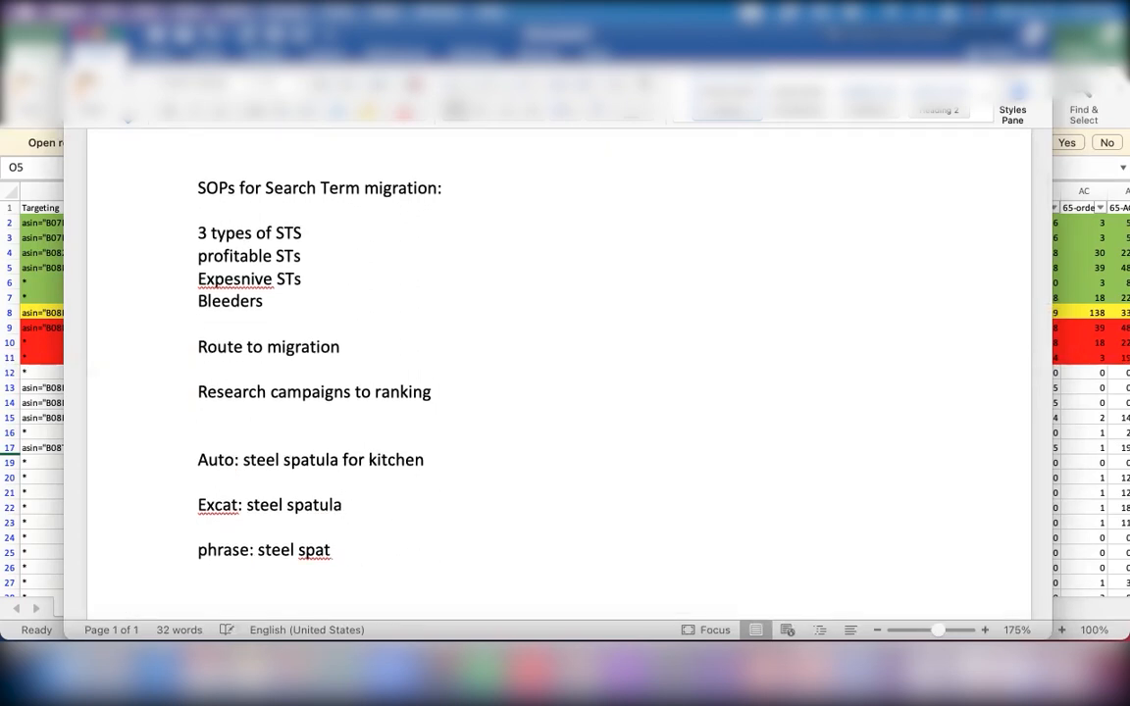
{"action": "type", "text": "ula (negta"}
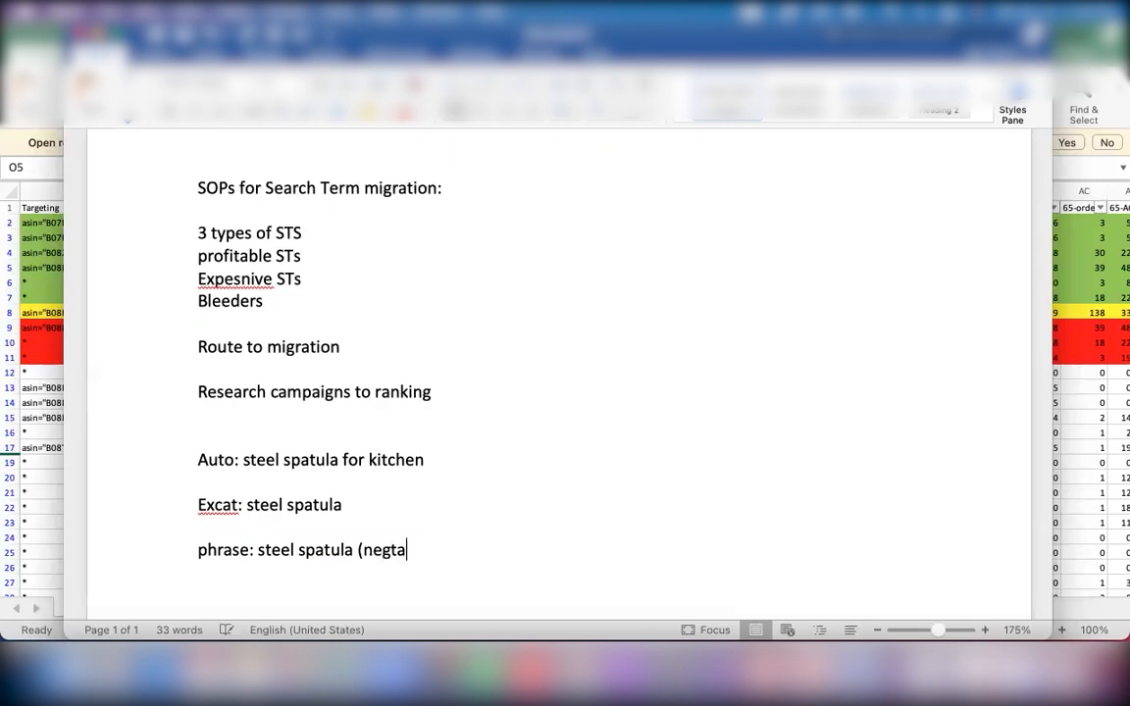
{"action": "key", "text": "BackSpace"}
{"action": "key", "text": "BackSpace"}
{"action": "type", "text": "ative excat)"}
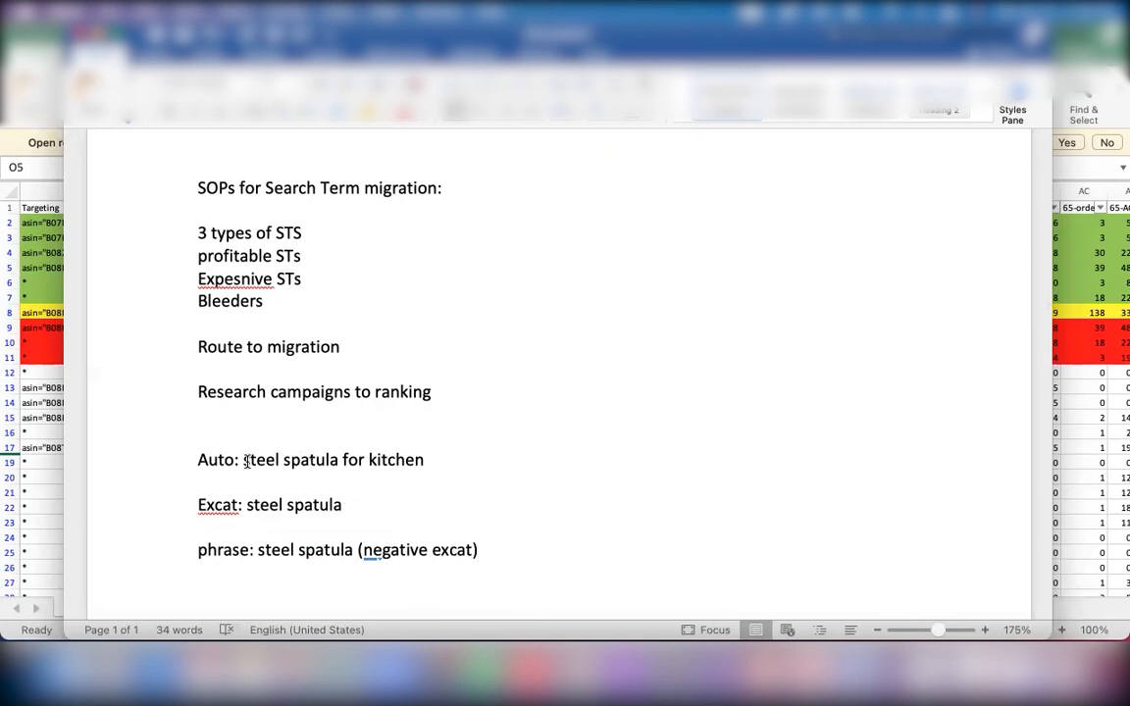
- Compare the Auto search term "steel spatula for kitchen" with the phrase example "steel spatula", highlighting each one
{"action": "left_click_drag", "start_coordinate": [245, 460], "coordinate": [421, 469]}
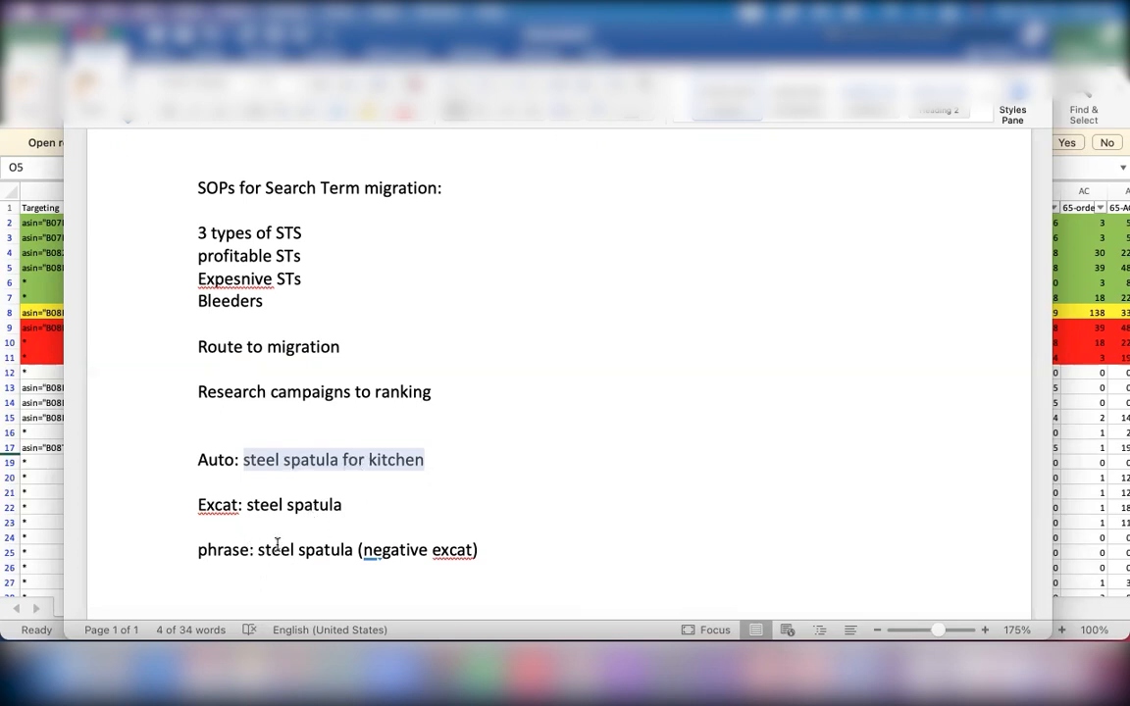
{"action": "left_click_drag", "start_coordinate": [260, 553], "coordinate": [351, 556]}
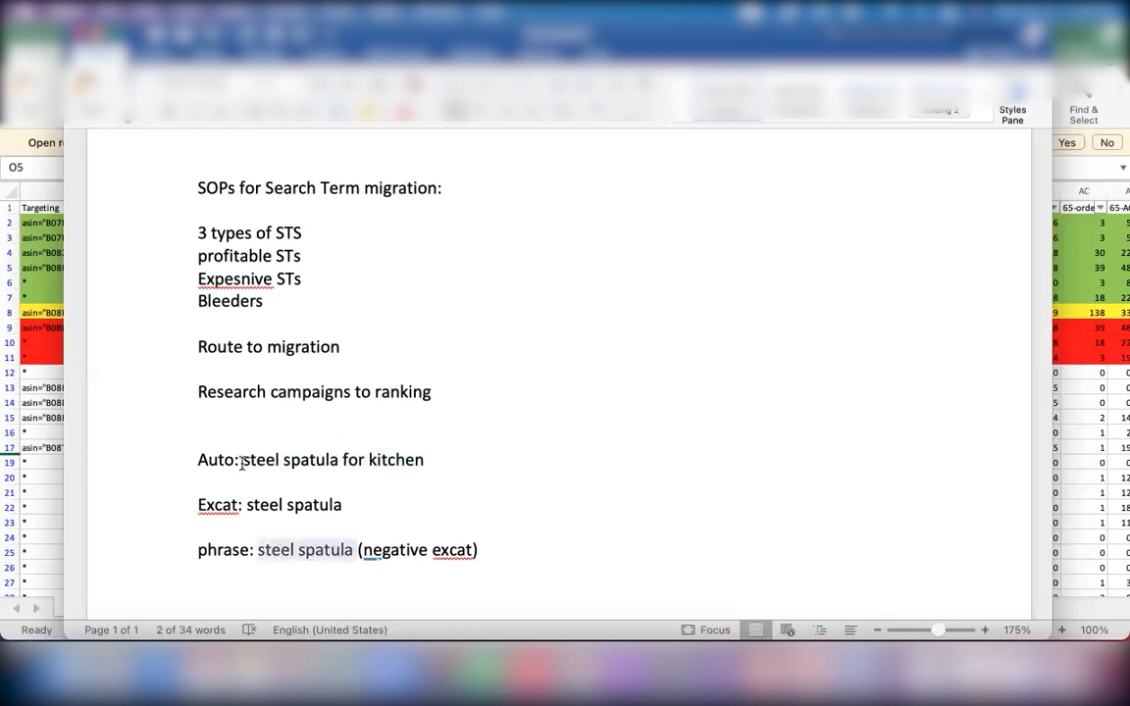
{"action": "left_click", "coordinate": [296, 559]}
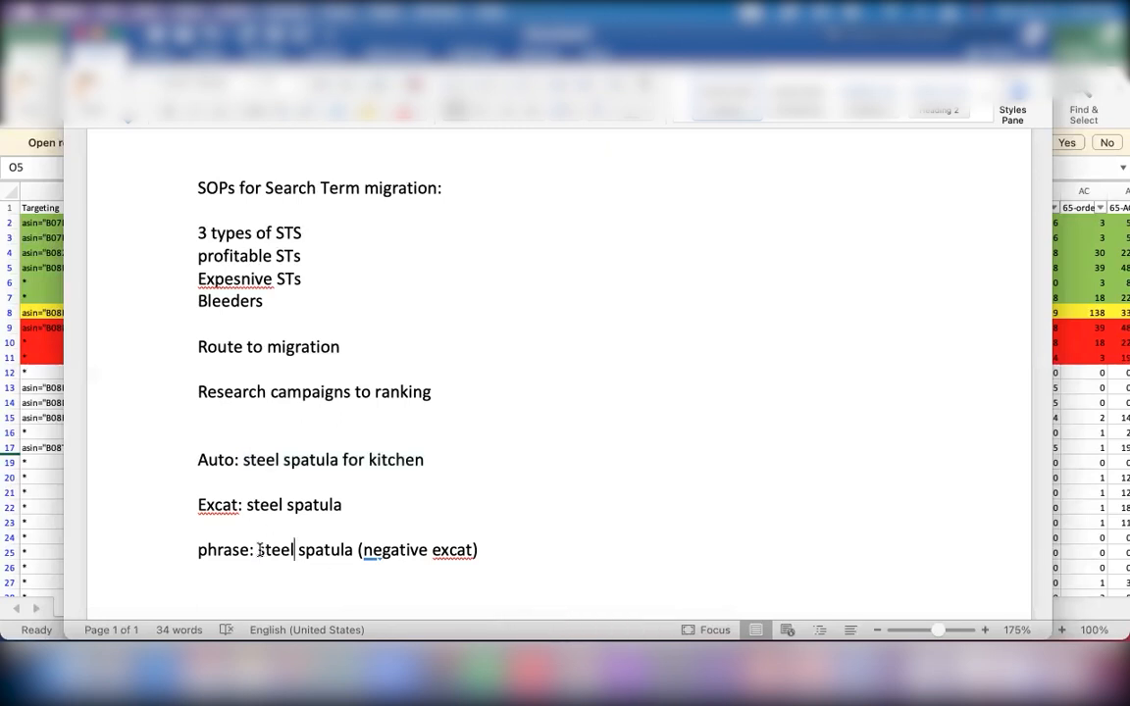
{"action": "left_click_drag", "start_coordinate": [260, 552], "coordinate": [333, 551]}
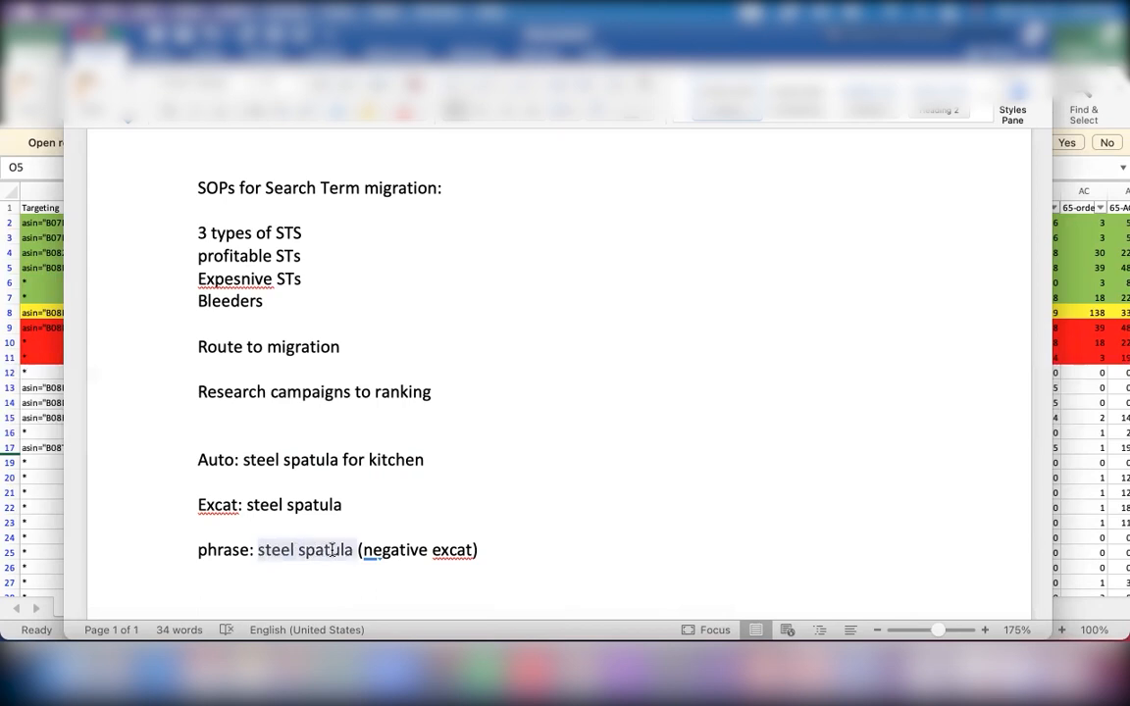
{"action": "left_click_drag", "start_coordinate": [241, 460], "coordinate": [434, 458]}
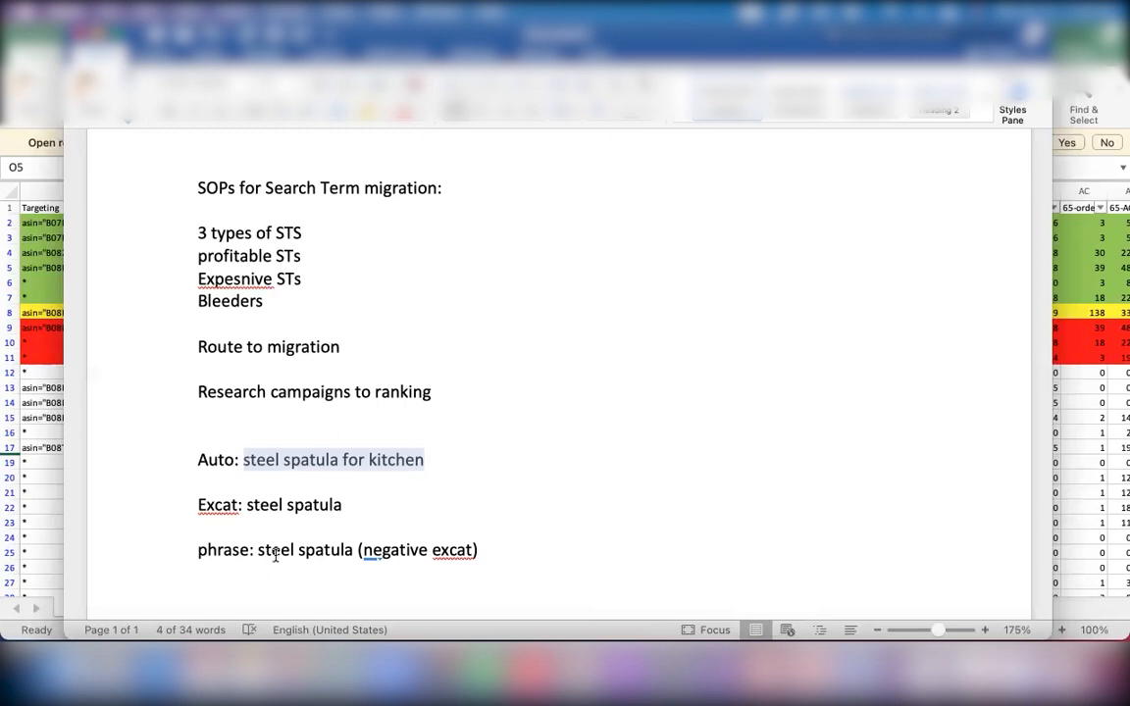
{"action": "left_click", "coordinate": [274, 468]}
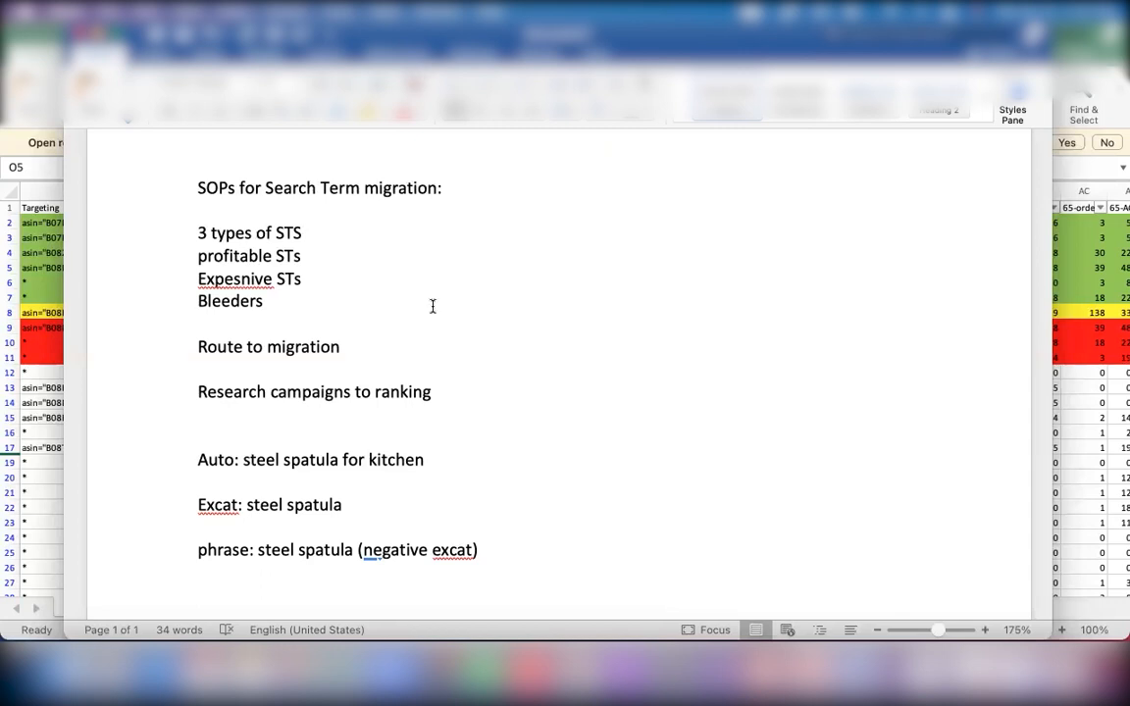
{"action": "scroll", "coordinate": [433, 306], "scroll_direction": "up", "scroll_amount": 1}
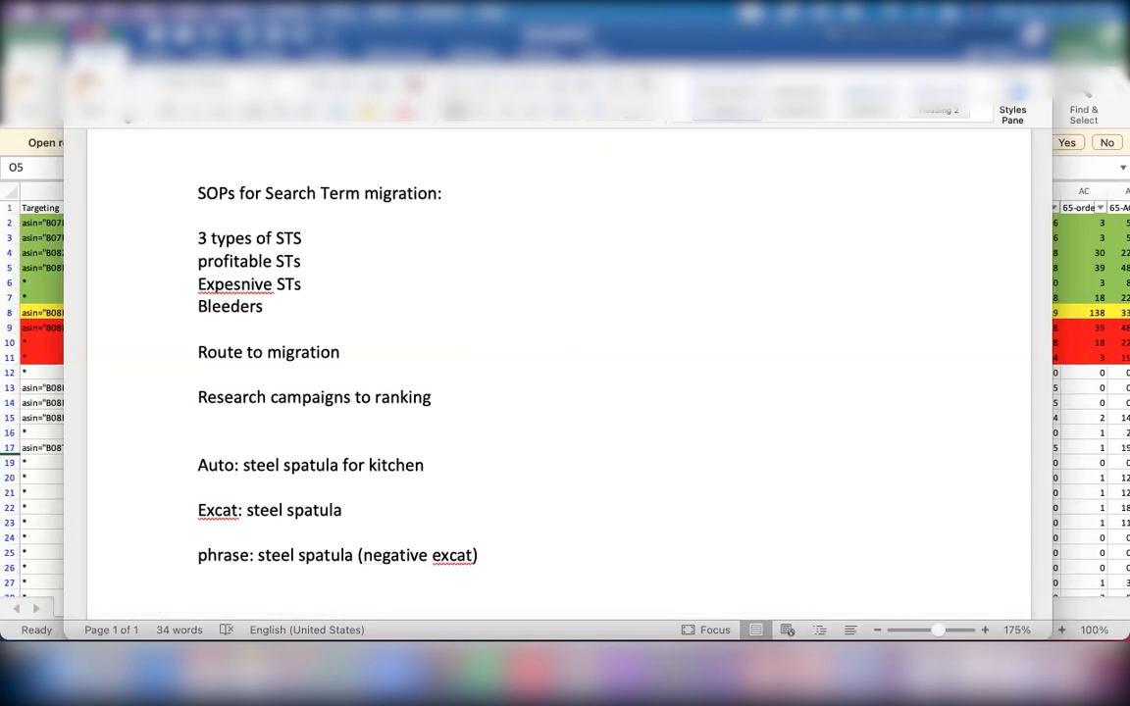
- Switch to the Excel search term report, enter "campaign name" in AL19 above bid, and widen column AL to fit the labels
{"action": "left_click", "coordinate": [98, 34]}
{"action": "scroll", "coordinate": [785, 369], "scroll_direction": "right", "scroll_amount": 8}
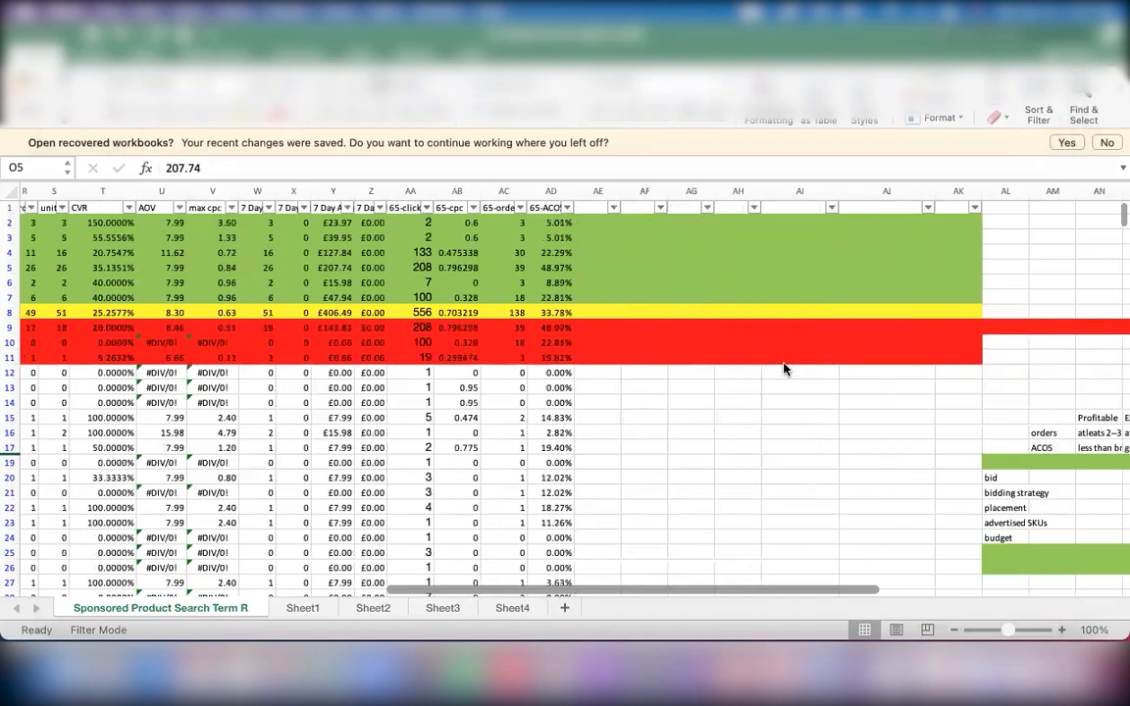
{"action": "scroll", "coordinate": [785, 369], "scroll_direction": "right", "scroll_amount": 10}
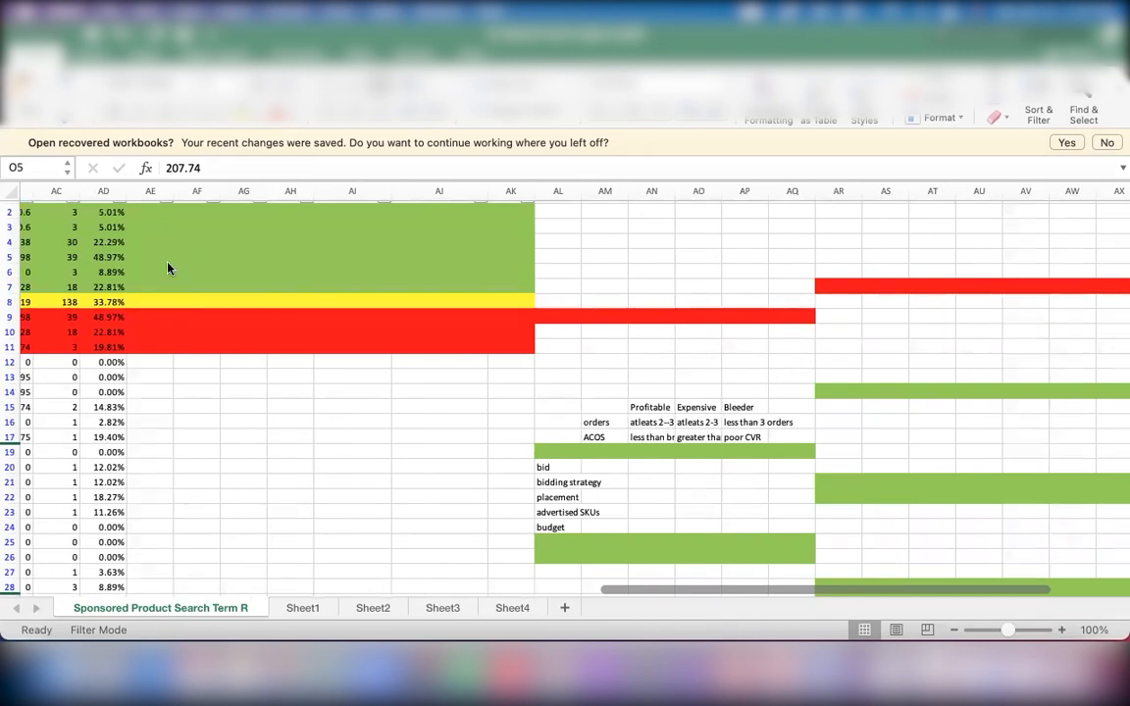
{"action": "scroll", "coordinate": [166, 267], "scroll_direction": "left", "scroll_amount": 10}
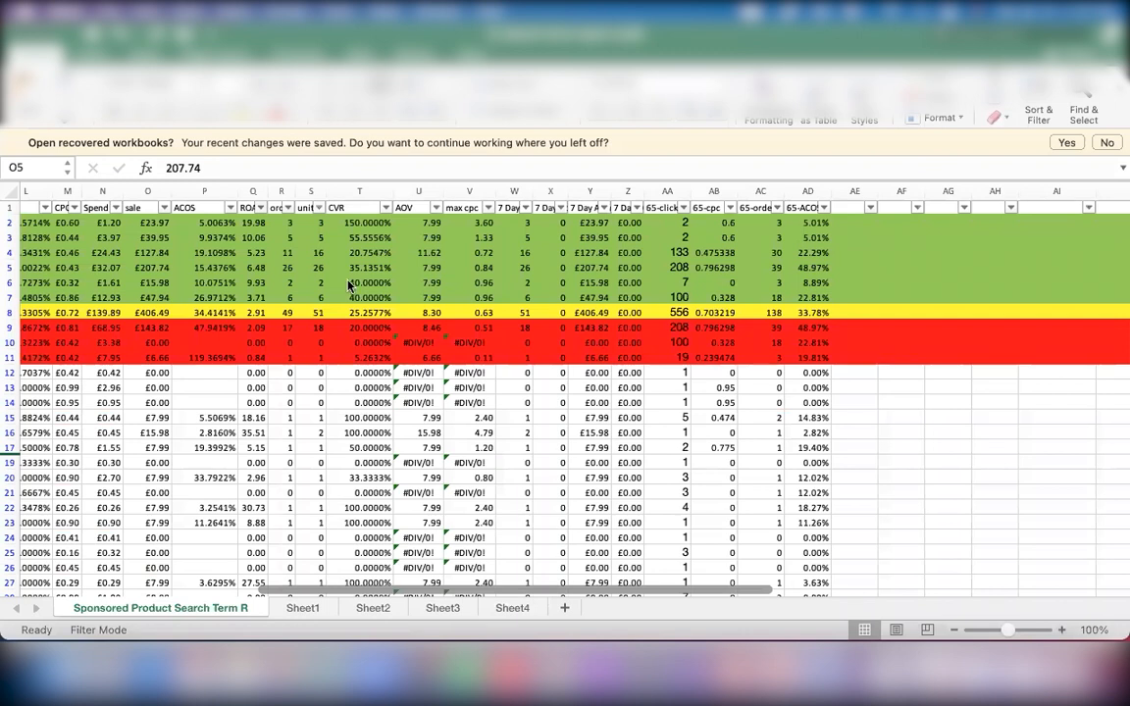
{"action": "scroll", "coordinate": [555, 257], "scroll_direction": "right", "scroll_amount": 8}
{"action": "scroll", "coordinate": [555, 259], "scroll_direction": "right", "scroll_amount": 4}
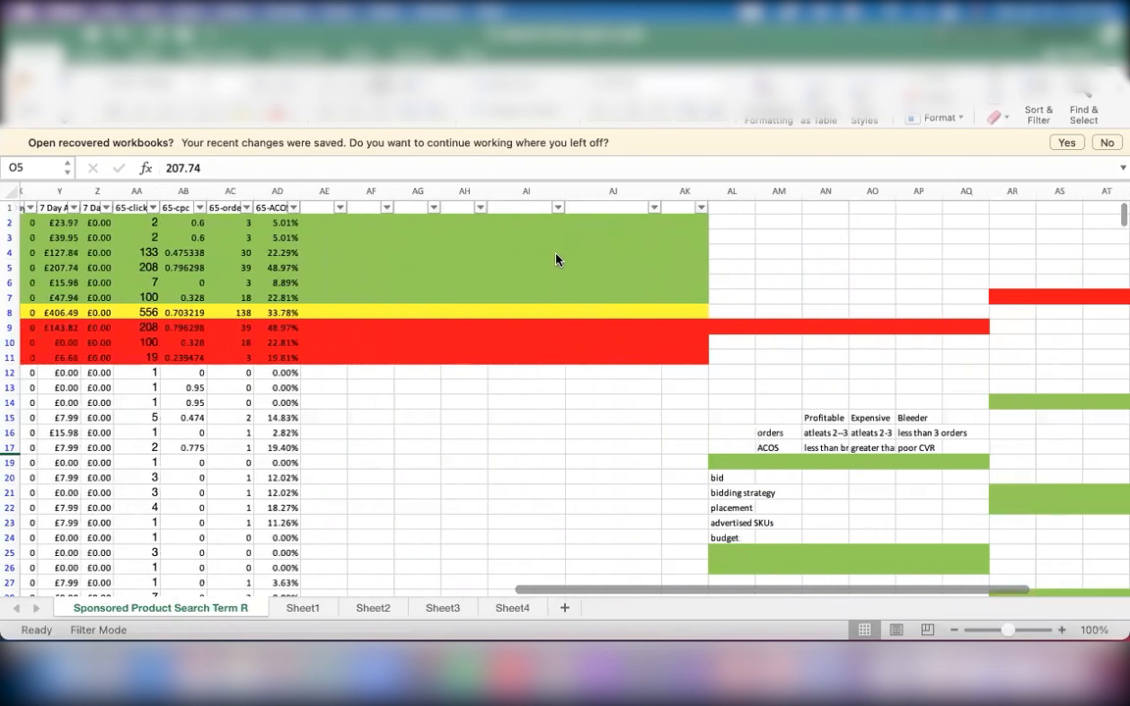
{"action": "scroll", "coordinate": [851, 453], "scroll_direction": "down", "scroll_amount": 3}
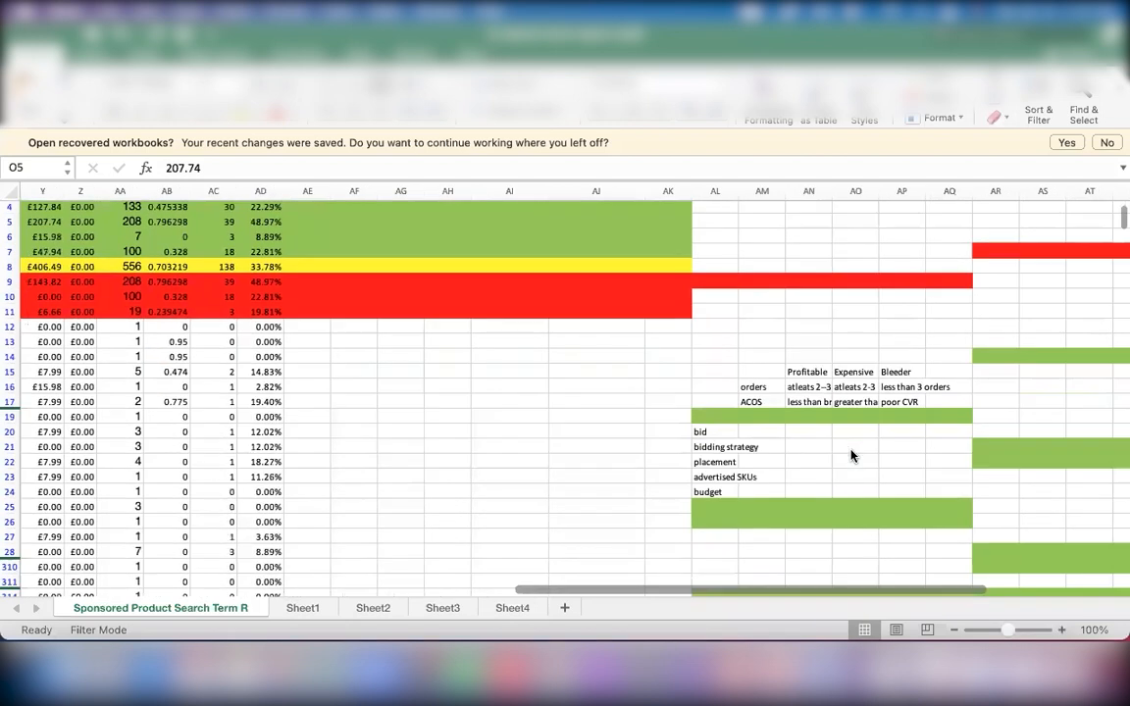
{"action": "left_click", "coordinate": [700, 508]}
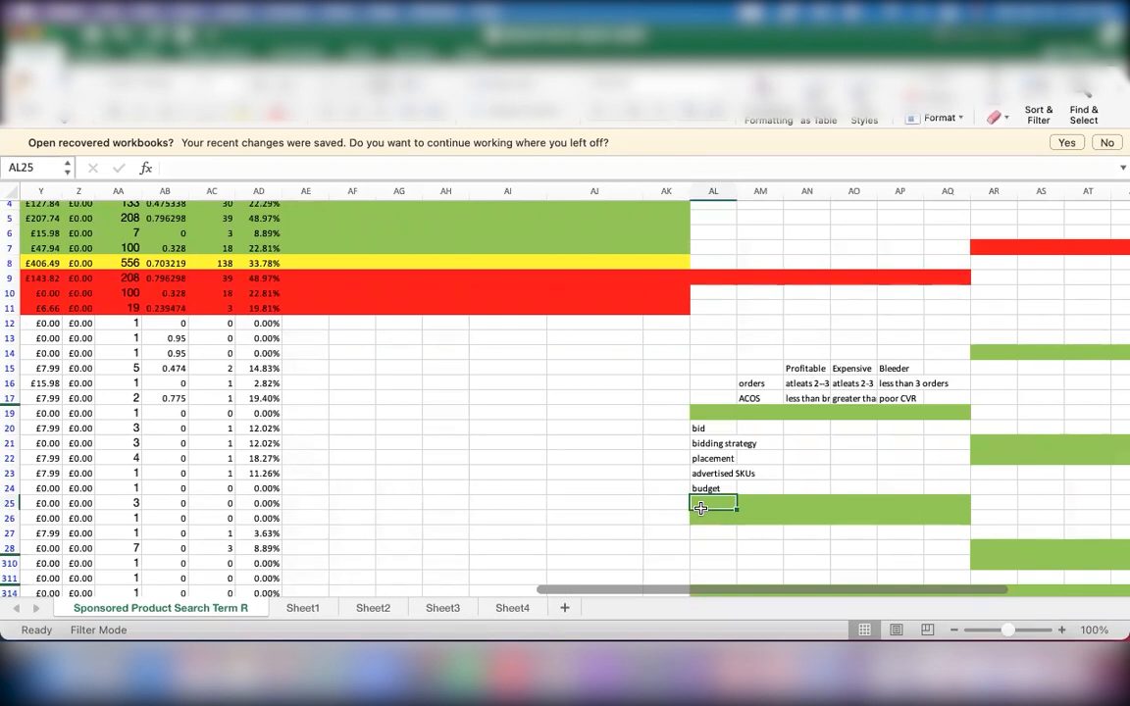
{"action": "left_click", "coordinate": [703, 413]}
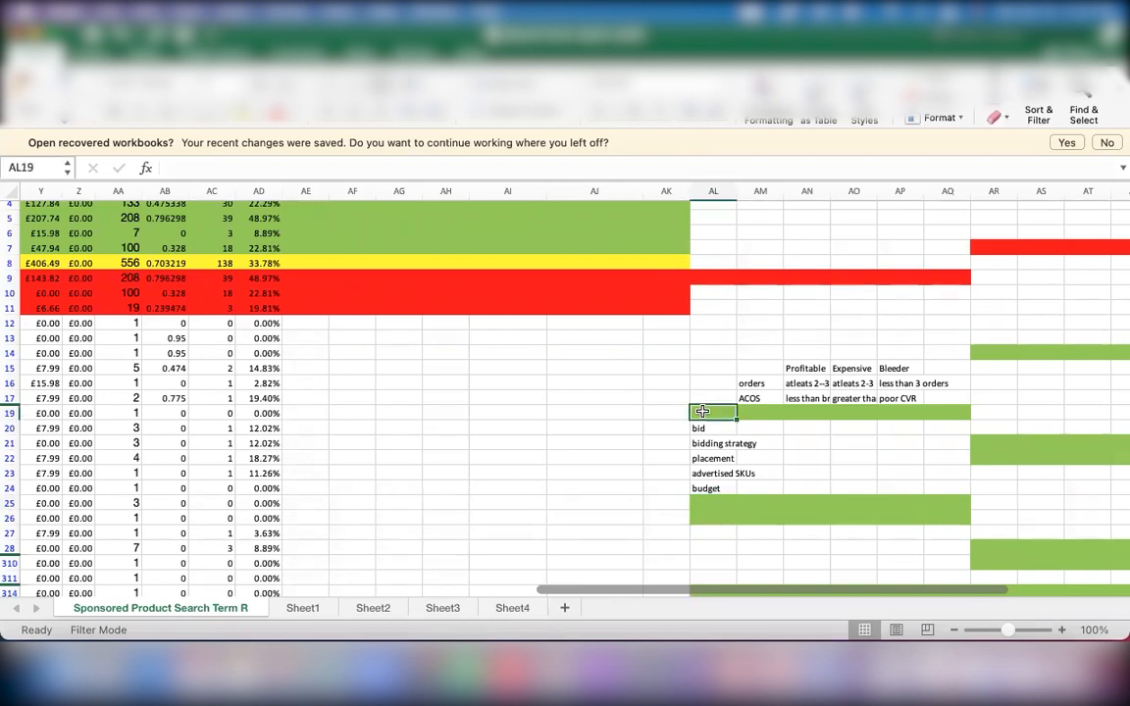
{"action": "type", "text": "campaign name"}
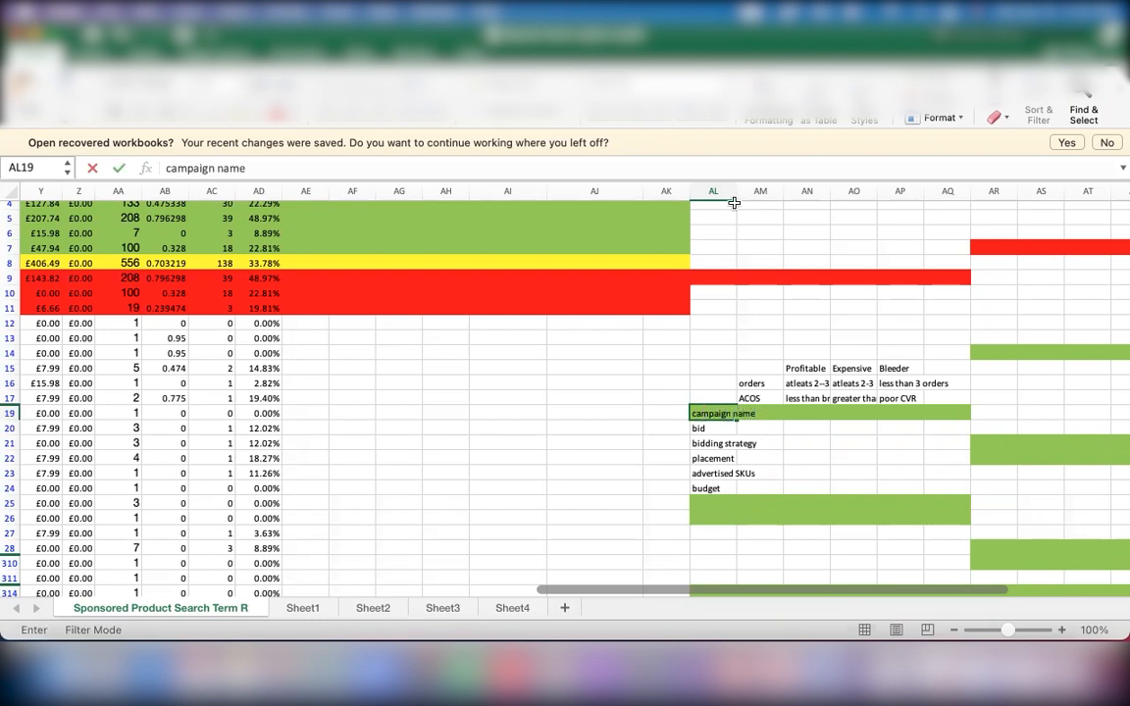
{"action": "left_click", "coordinate": [722, 234]}
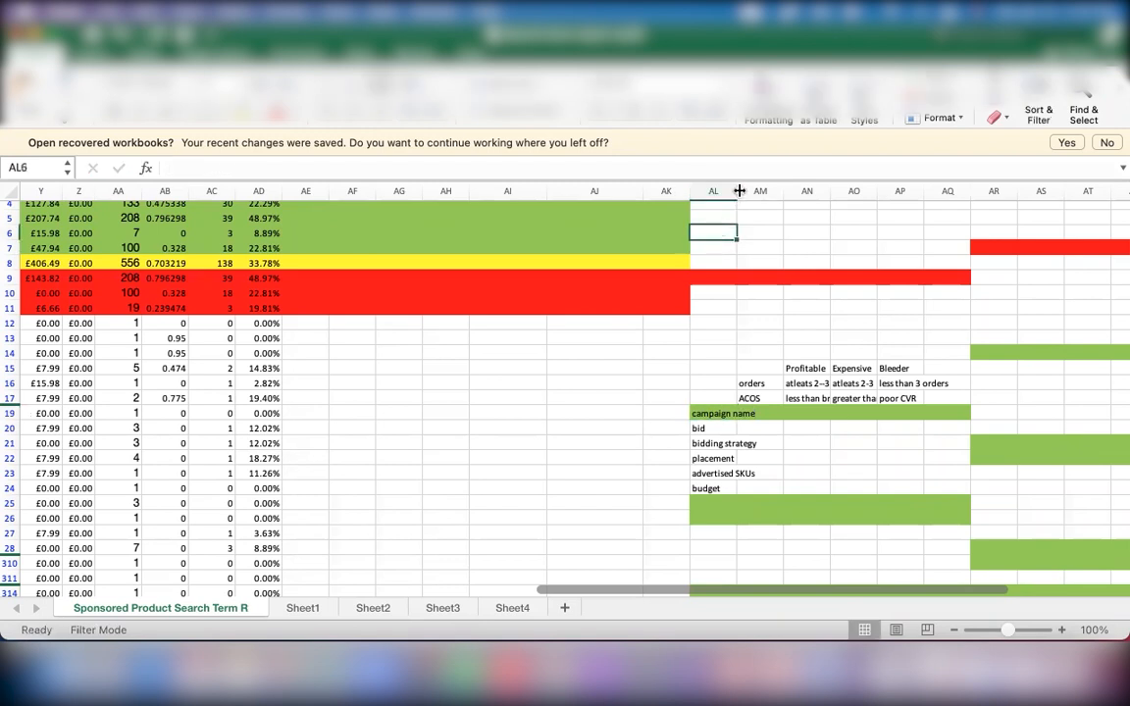
{"action": "left_click_drag", "start_coordinate": [736, 192], "coordinate": [780, 193]}
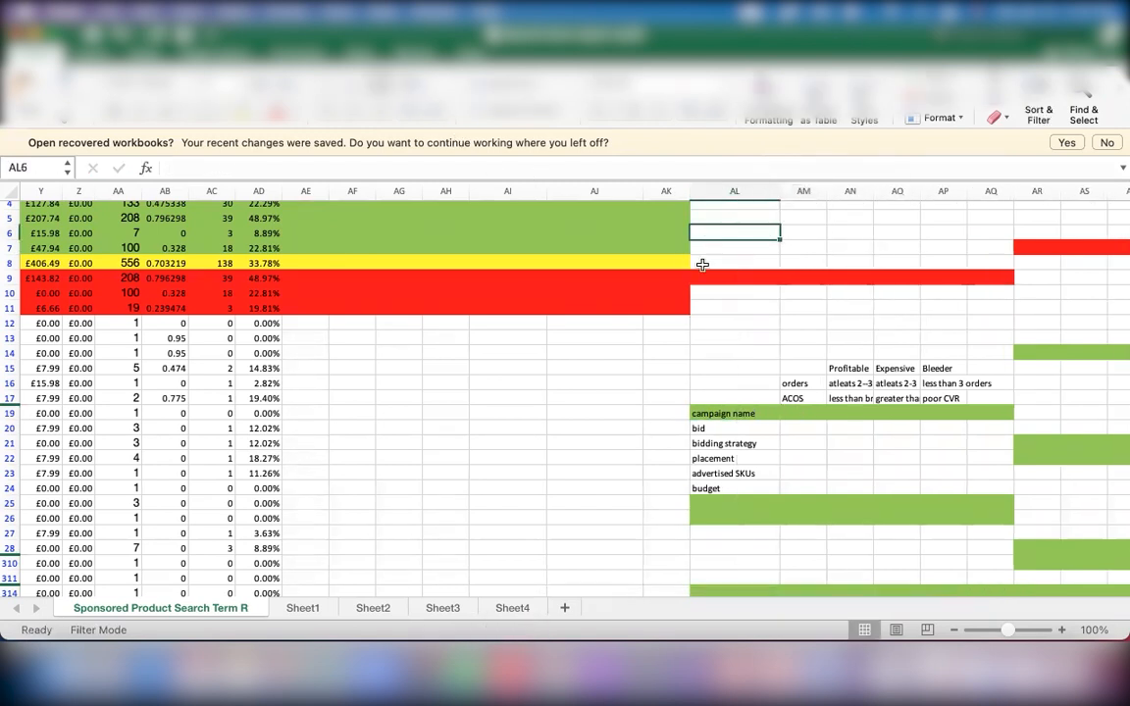
- Enter "profitable" in AN19 and "expesnive" in AO19 on the campaign name row
{"action": "left_click", "coordinate": [793, 410]}
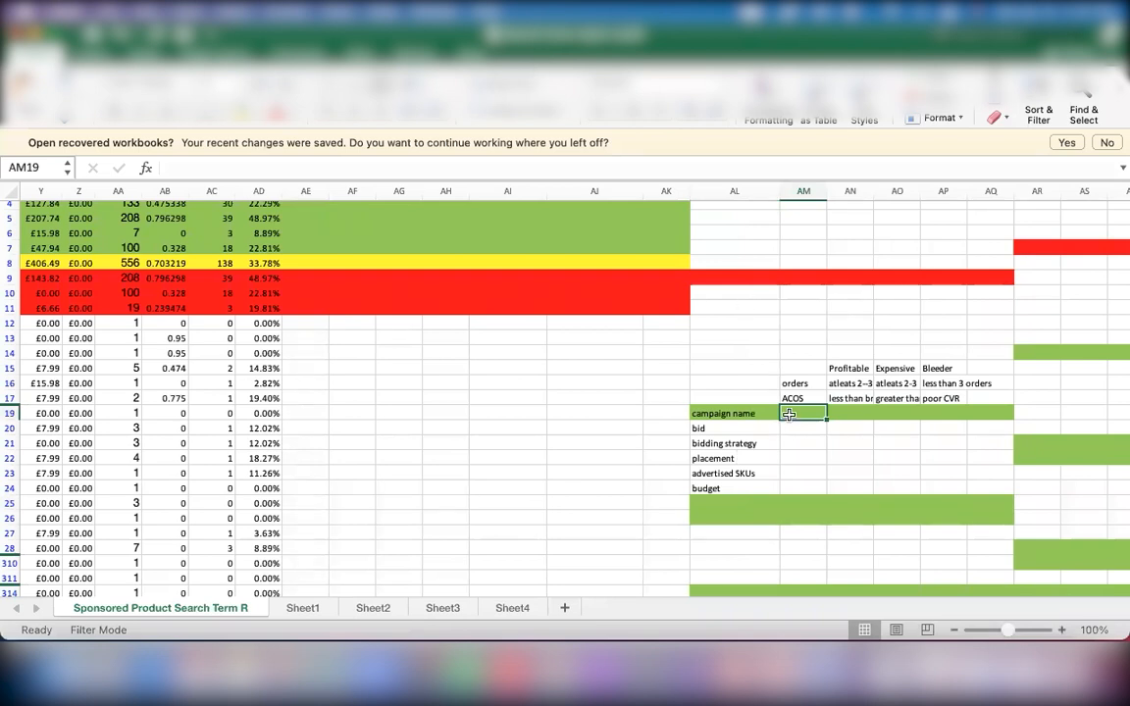
{"action": "left_click", "coordinate": [852, 413]}
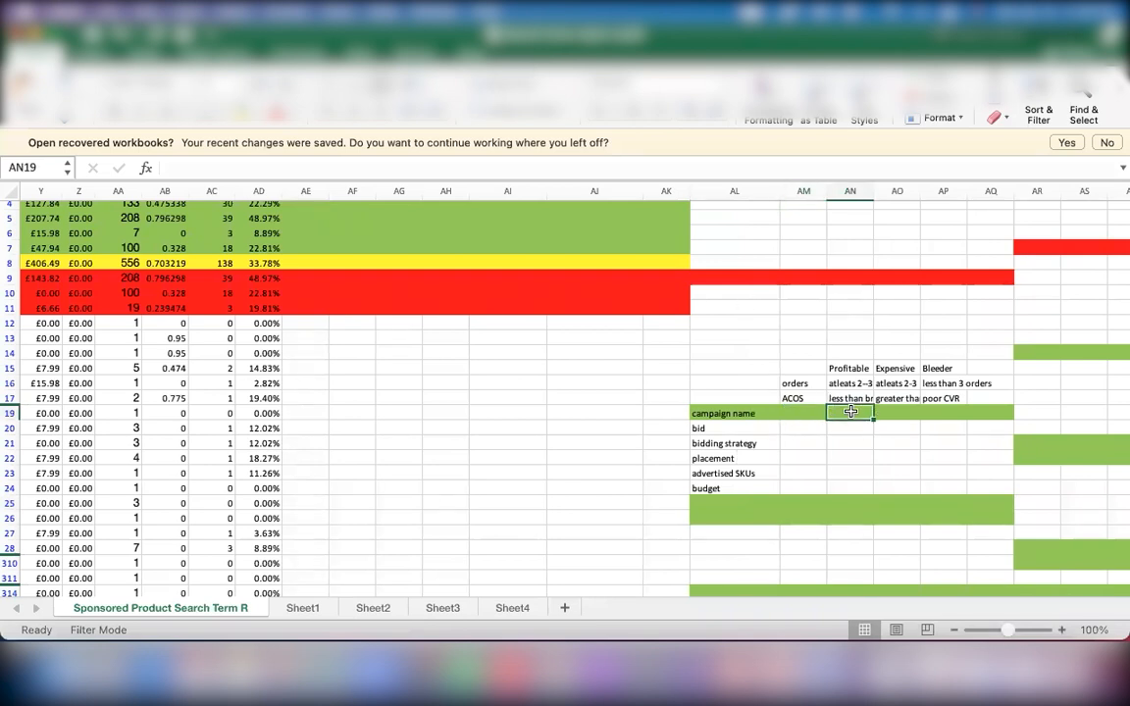
{"action": "type", "text": "pr"}
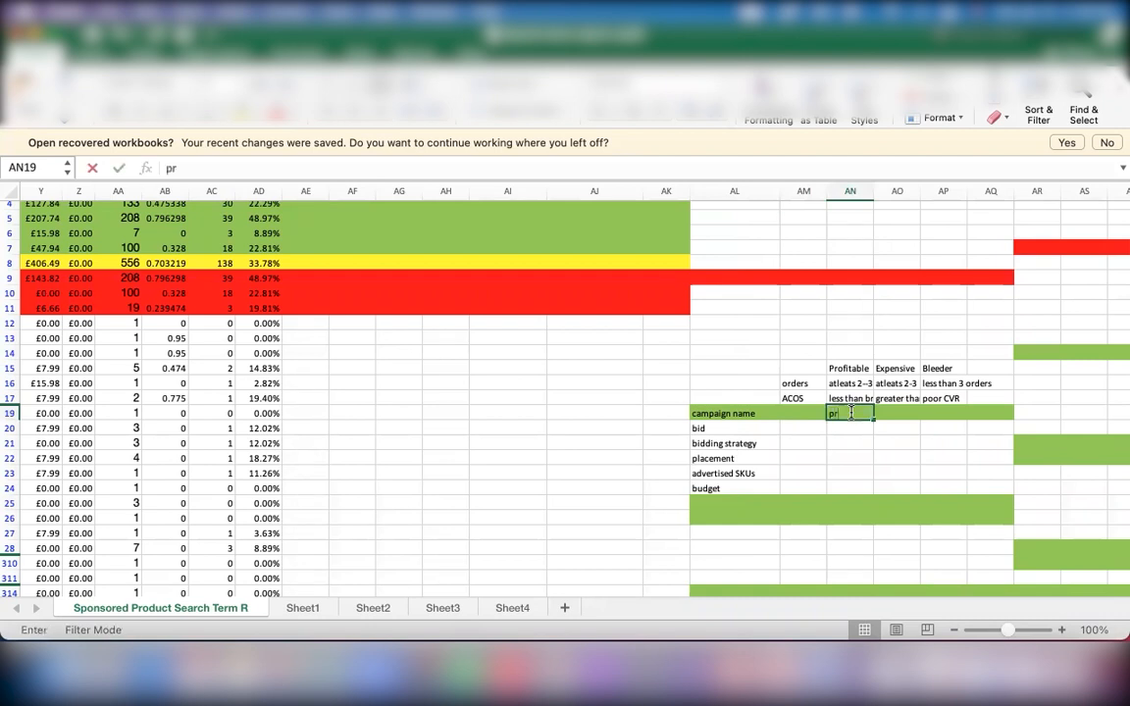
{"action": "type", "text": "ofitable"}
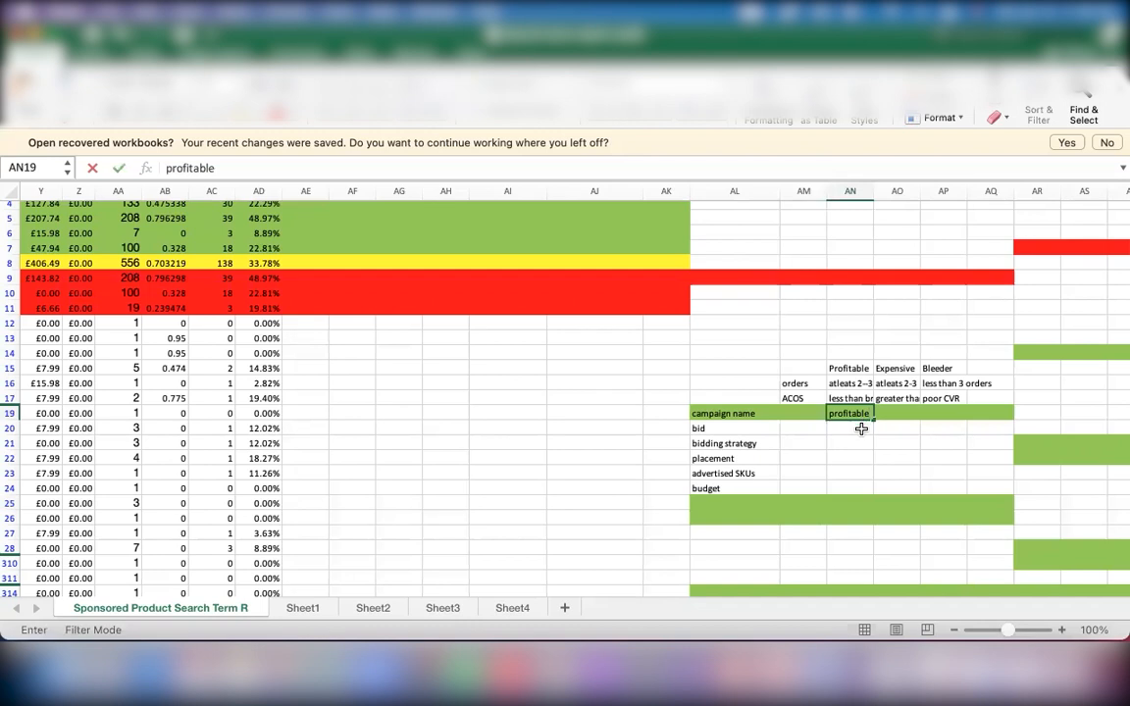
{"action": "key", "text": "Tab"}
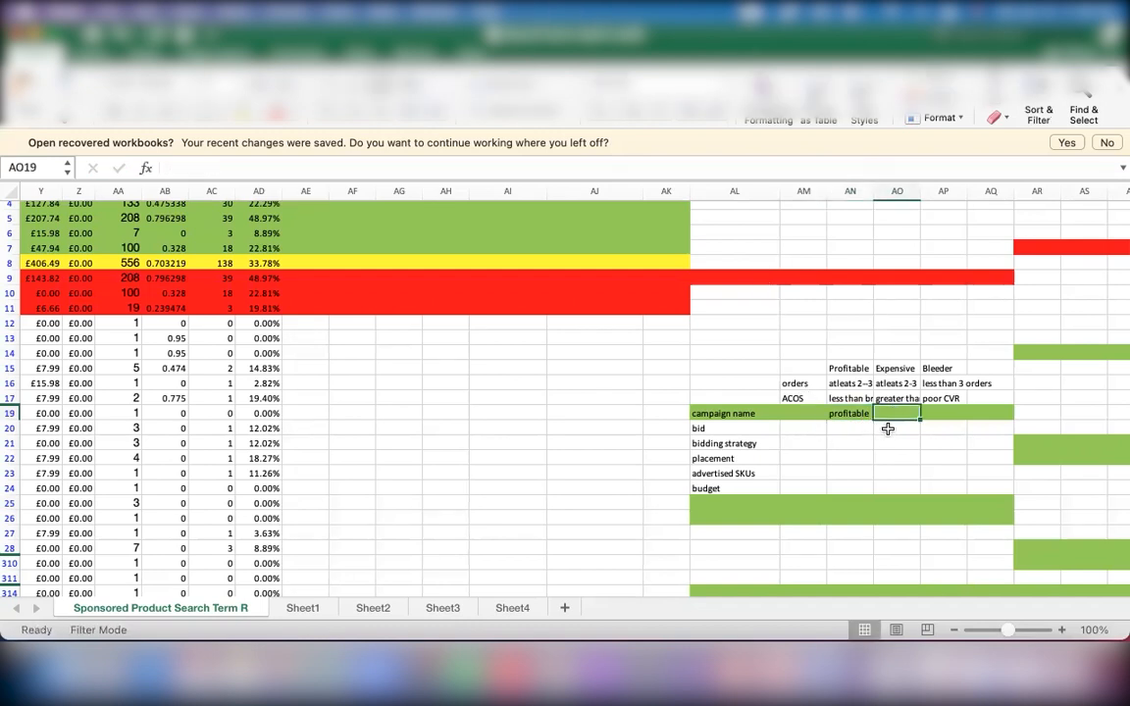
{"action": "type", "text": "expesnive"}
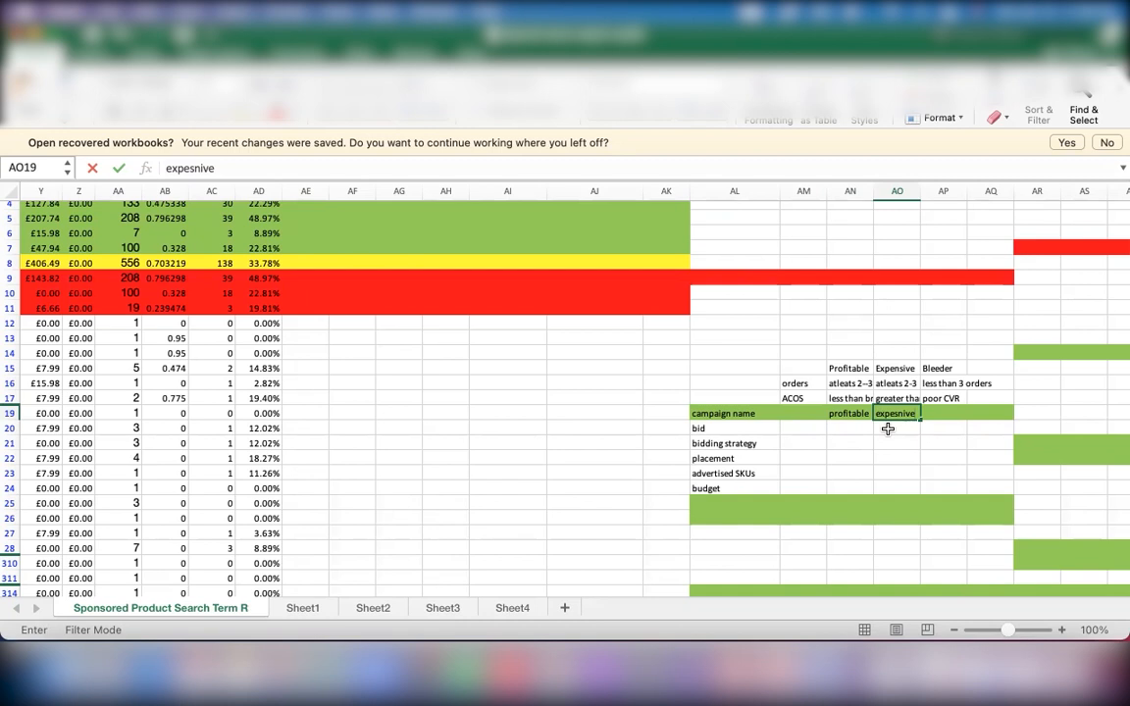
{"action": "left_click", "coordinate": [942, 413]}
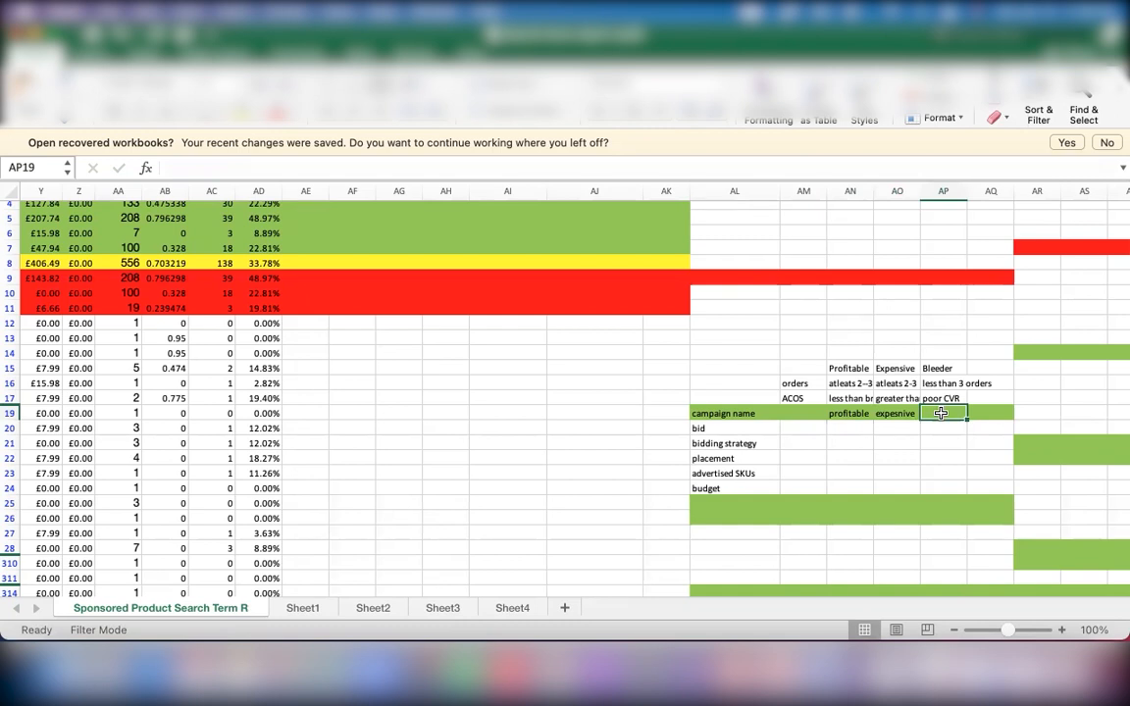
- Copy the green search term rows 2 to 7 from the report into a new sheet, starting at row 1
{"action": "scroll", "coordinate": [354, 377], "scroll_direction": "left", "scroll_amount": 10}
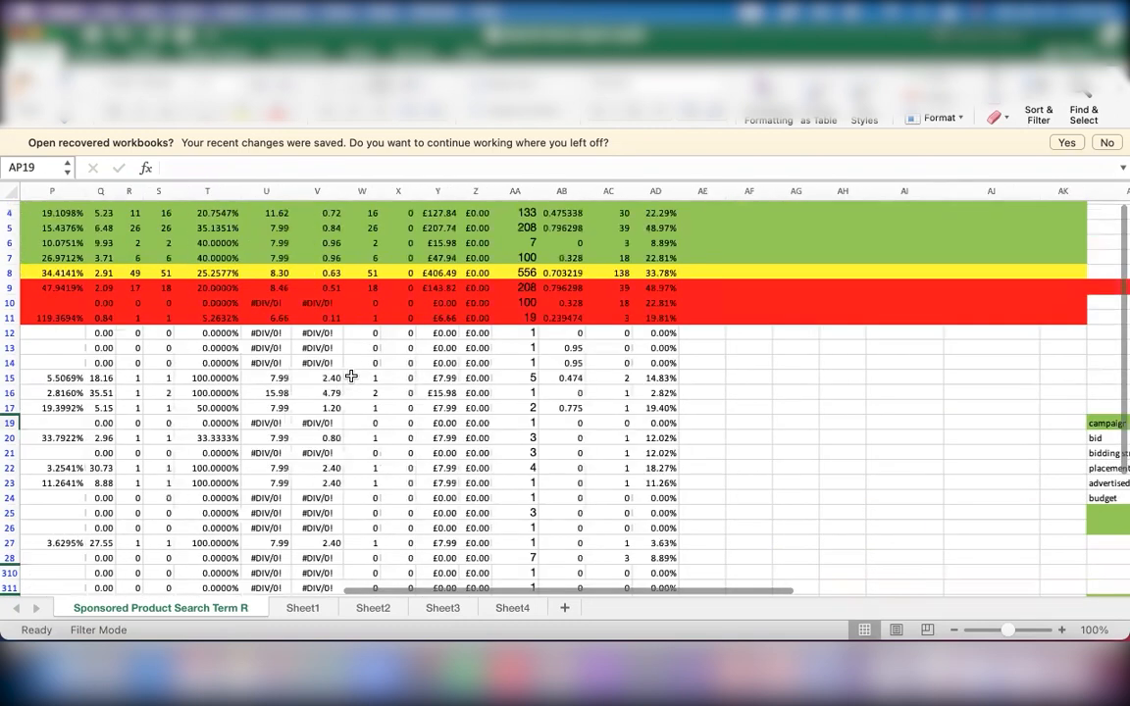
{"action": "scroll", "coordinate": [351, 376], "scroll_direction": "up", "scroll_amount": 1}
{"action": "scroll", "coordinate": [351, 377], "scroll_direction": "left", "scroll_amount": 10}
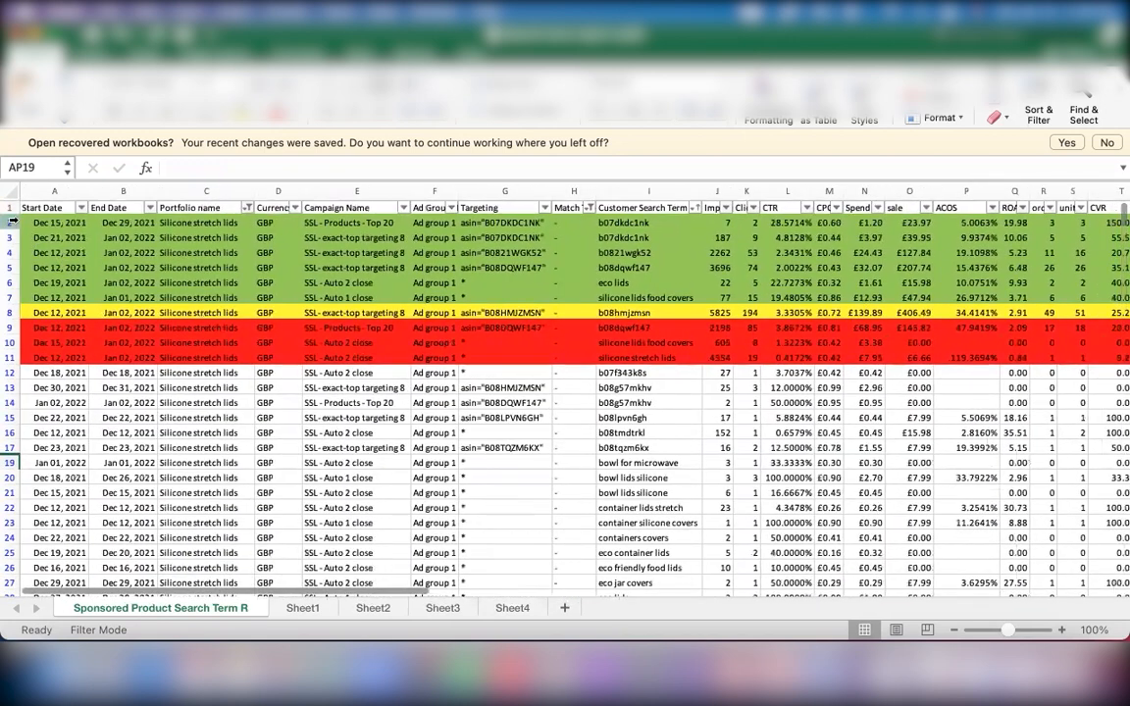
{"action": "left_click", "coordinate": [14, 222]}
{"action": "left_click_drag", "start_coordinate": [14, 222], "coordinate": [14, 295]}
{"action": "key", "text": "super+c"}
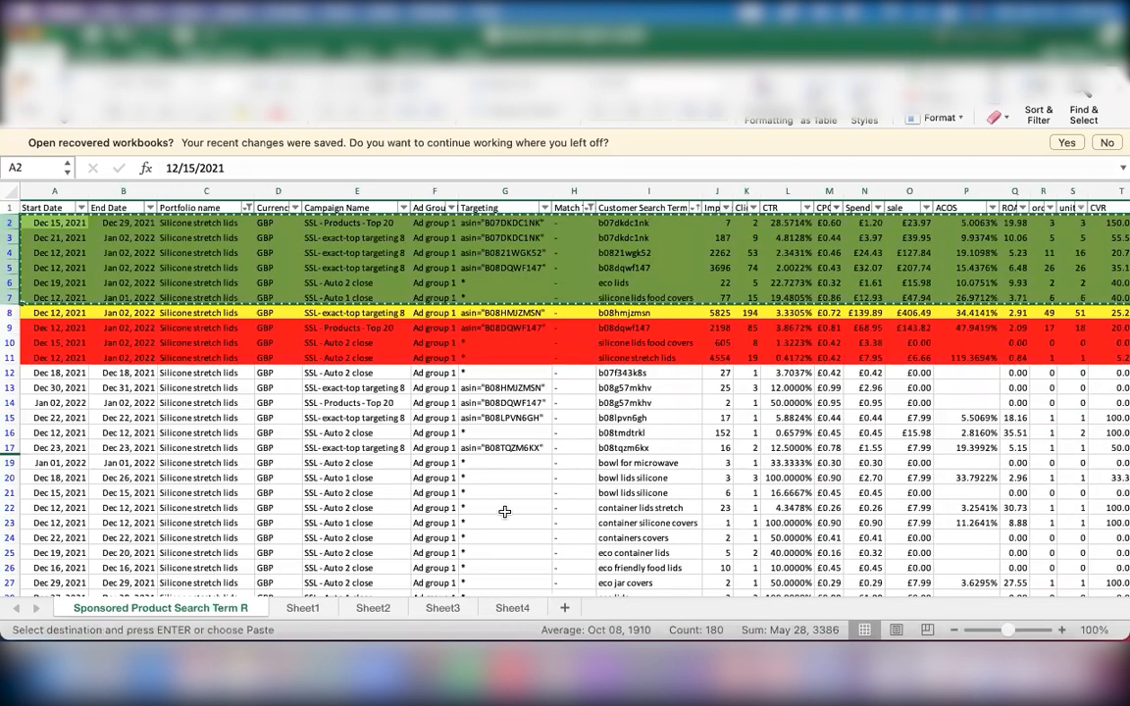
{"action": "left_click", "coordinate": [565, 609]}
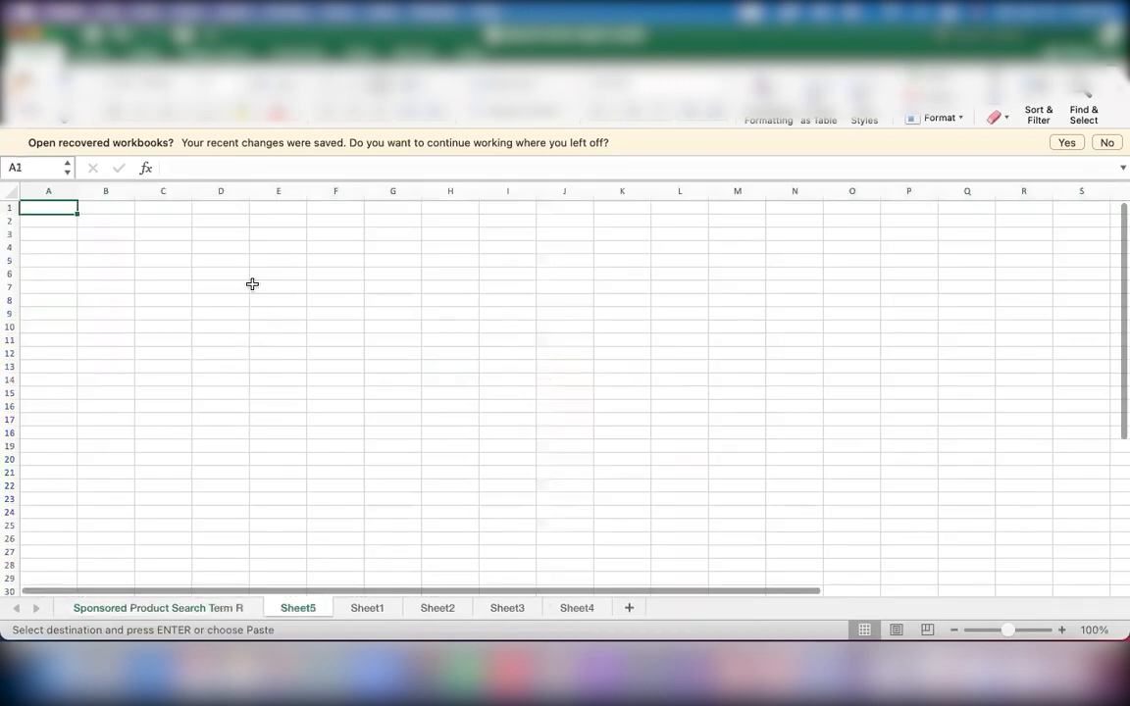
{"action": "left_click", "coordinate": [12, 208]}
{"action": "key", "text": "super+v"}
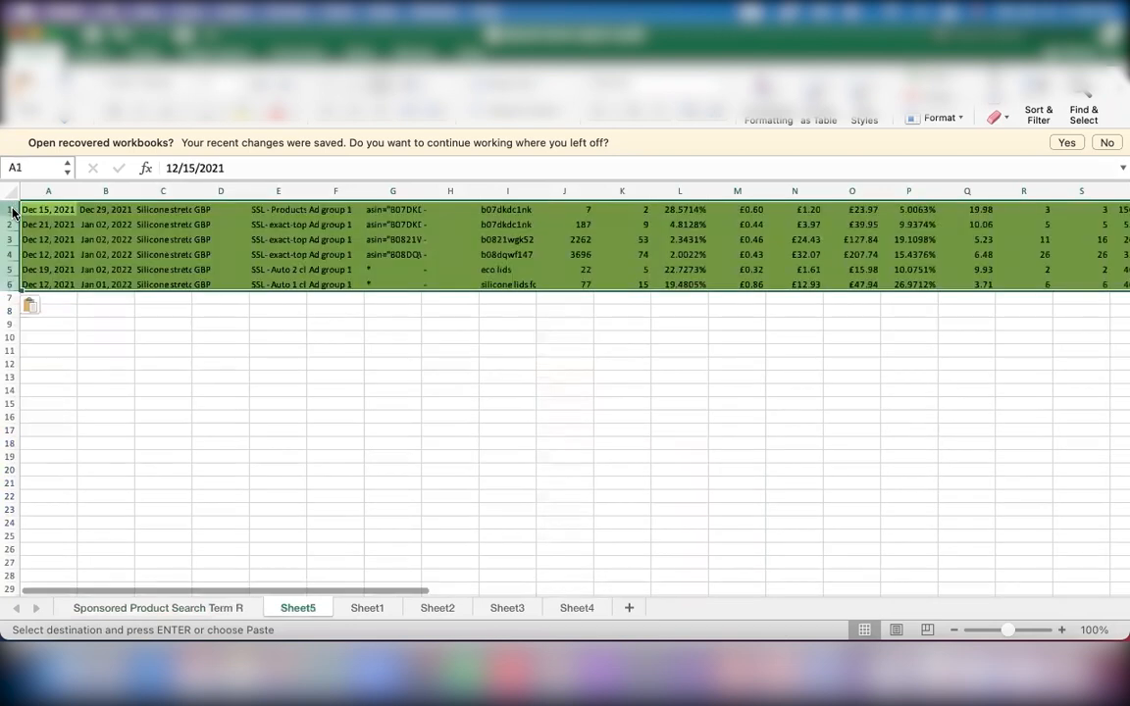
- Rename the new sheet holding the green rows as "profitable"
{"action": "double_click", "coordinate": [304, 610]}
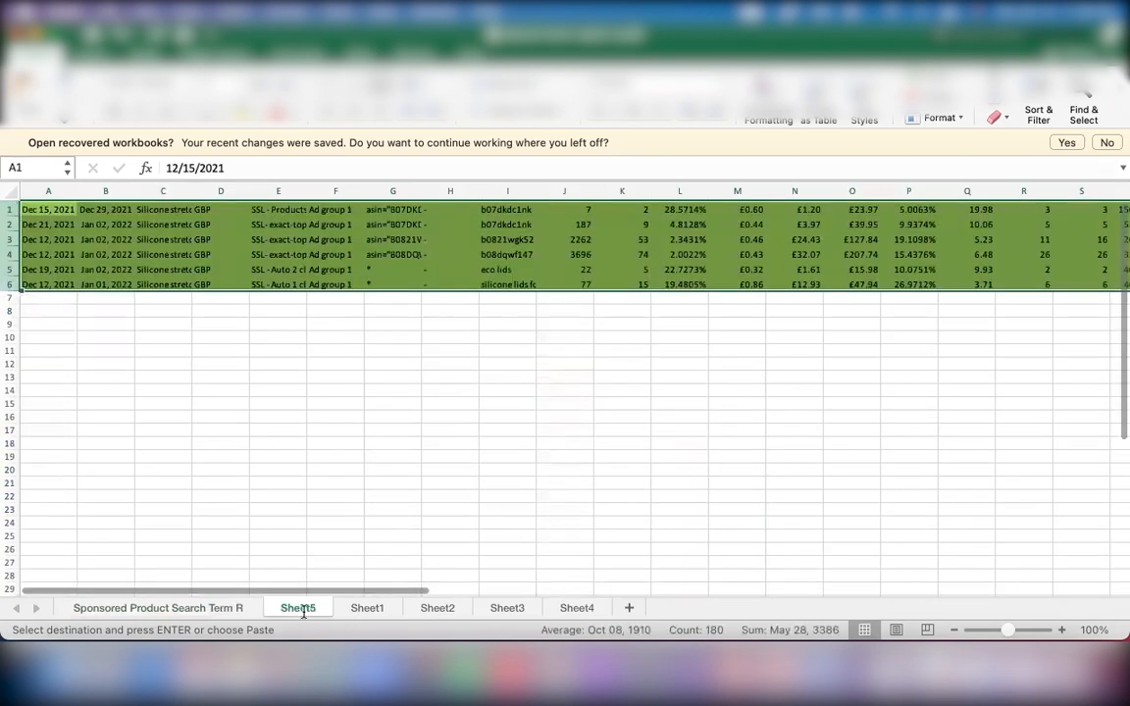
{"action": "type", "text": "profitable"}
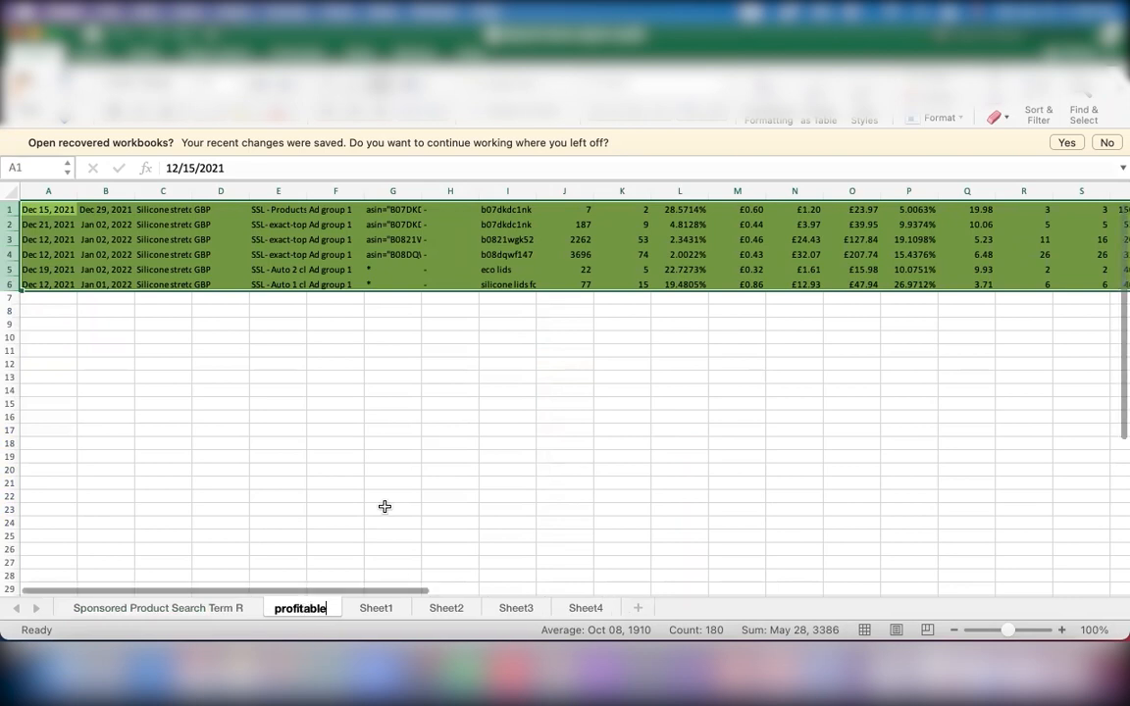
{"action": "left_click", "coordinate": [388, 509]}
- Copy the yellow search term row 8 from the report into row 2 of another new sheet
{"action": "left_click", "coordinate": [165, 608]}
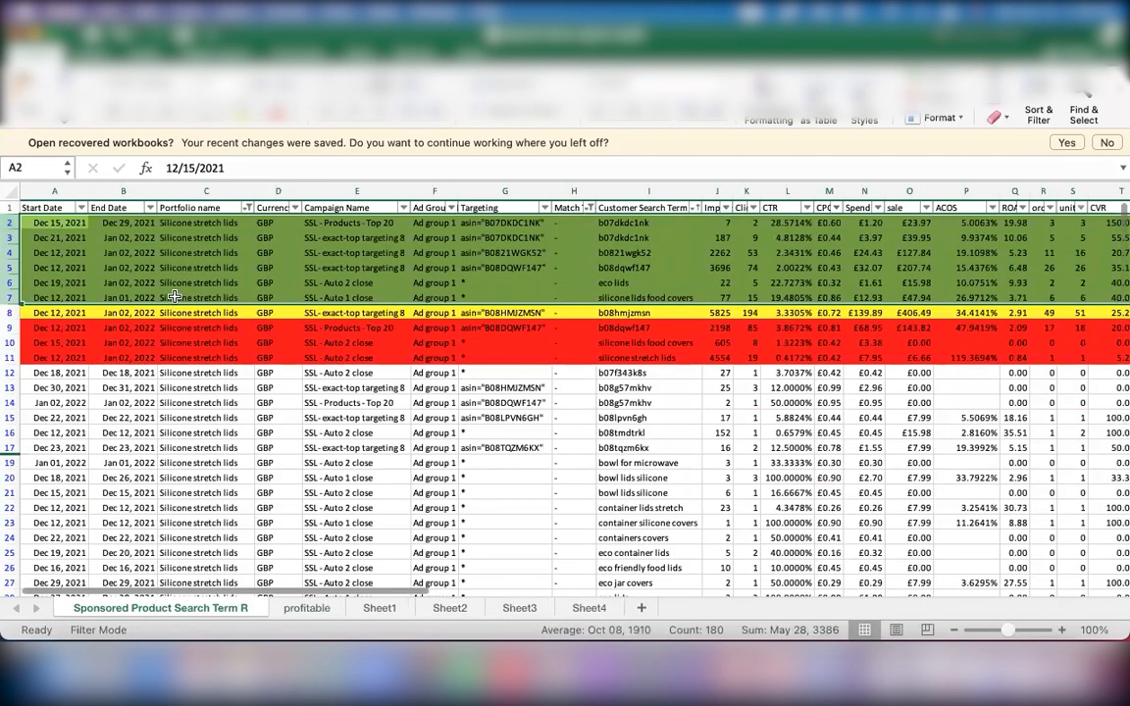
{"action": "left_click", "coordinate": [12, 312]}
{"action": "key", "text": "ctrl+c"}
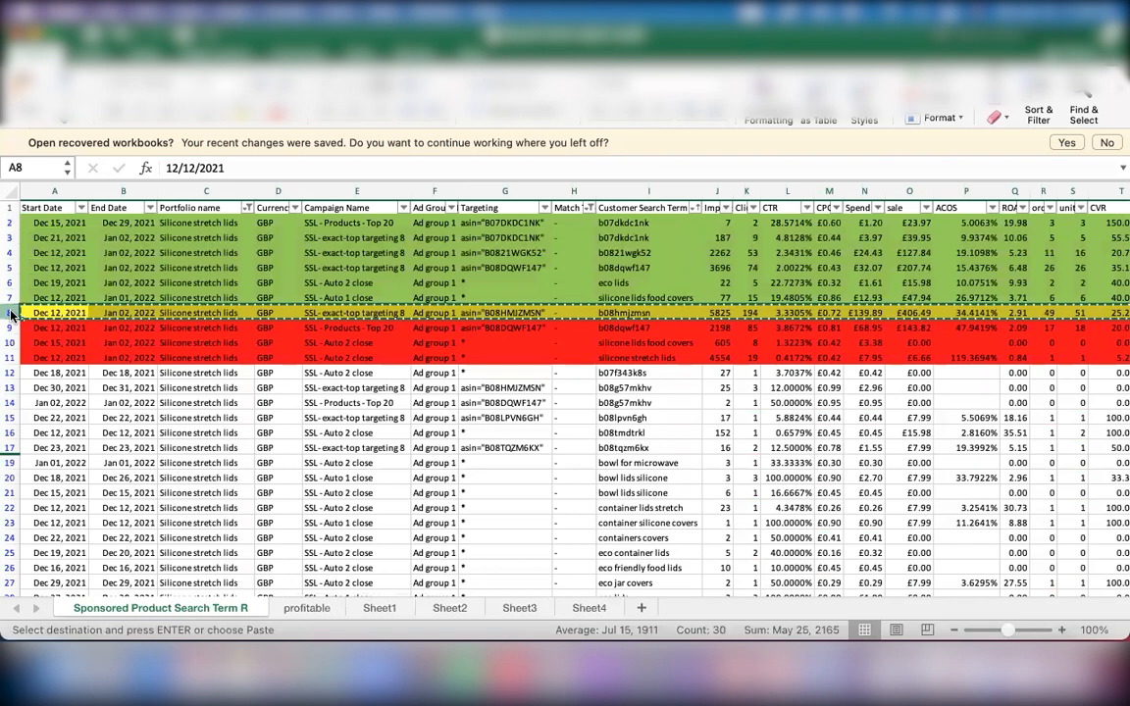
{"action": "left_click", "coordinate": [644, 610]}
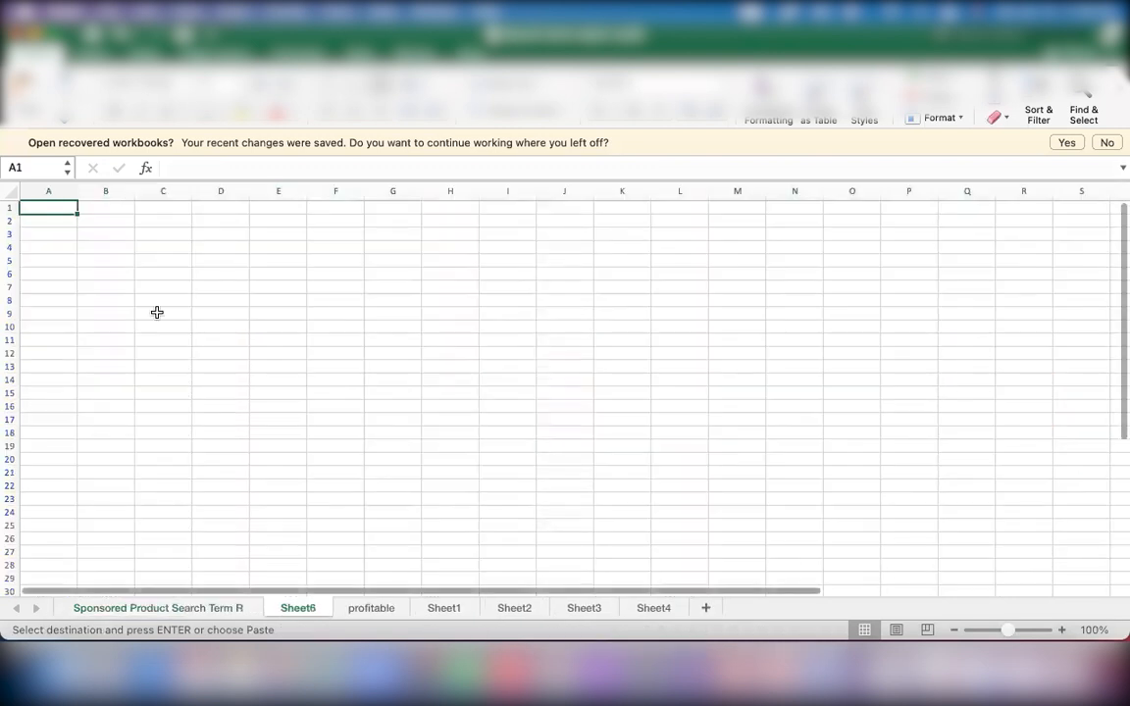
{"action": "left_click", "coordinate": [12, 221]}
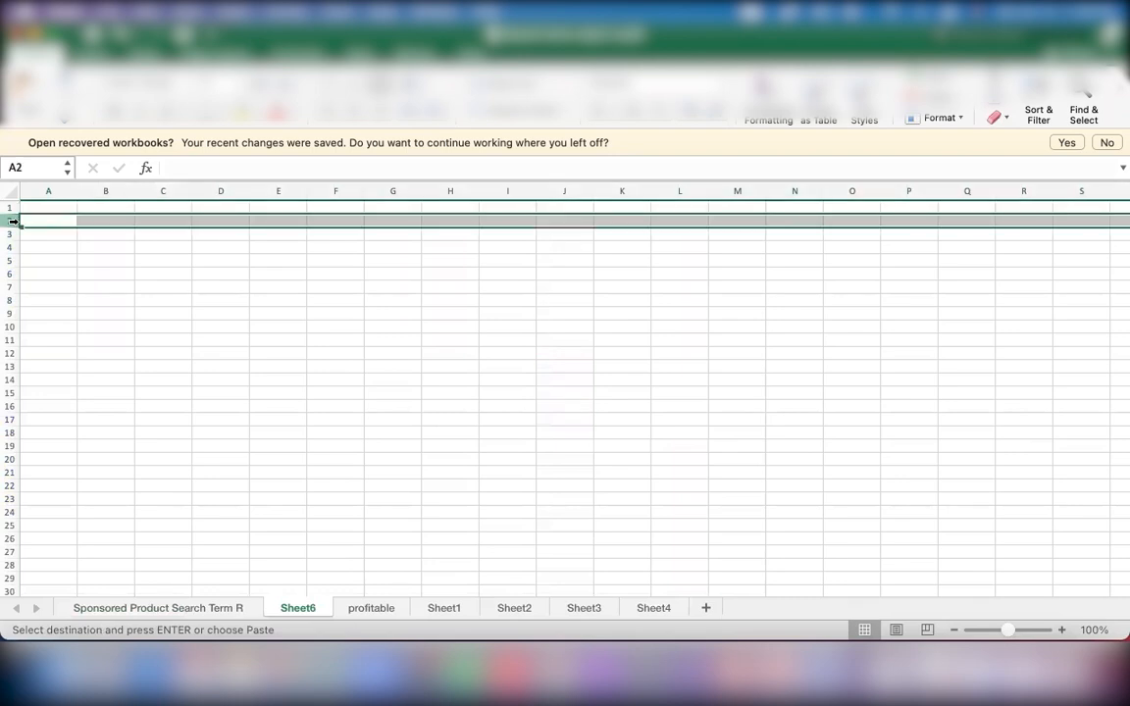
{"action": "key", "text": "super+v"}
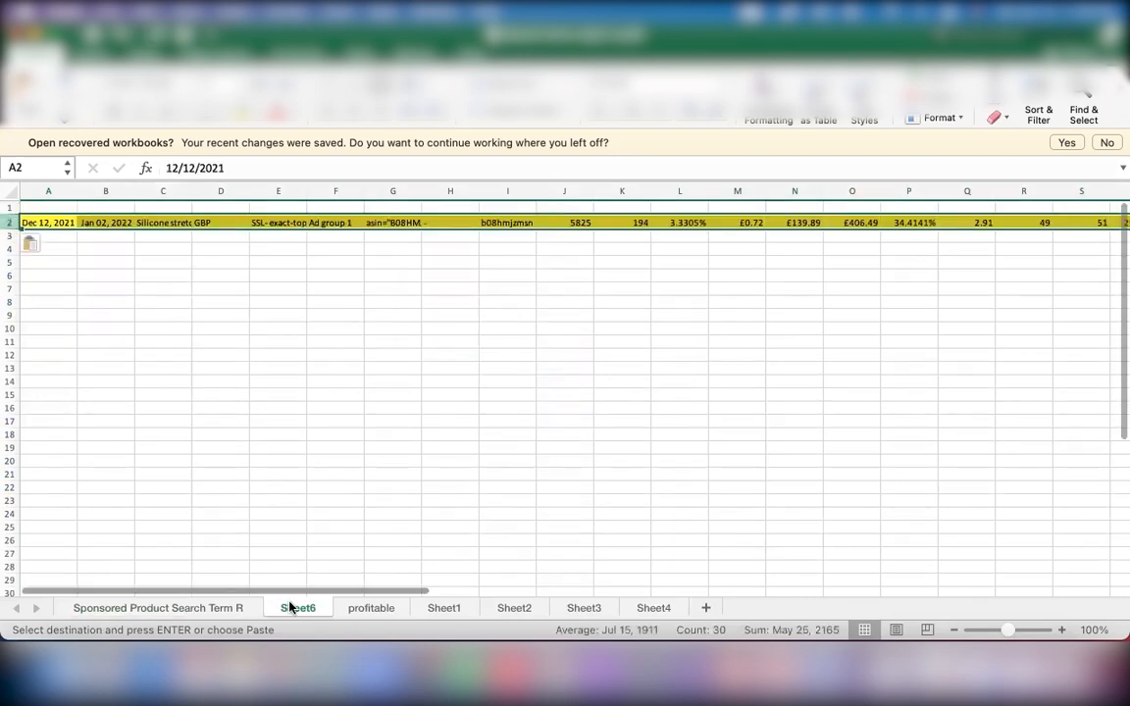
- Rename the new sheet holding the yellow row as "expesnive"
{"action": "double_click", "coordinate": [289, 609]}
{"action": "type", "text": "expesnive"}
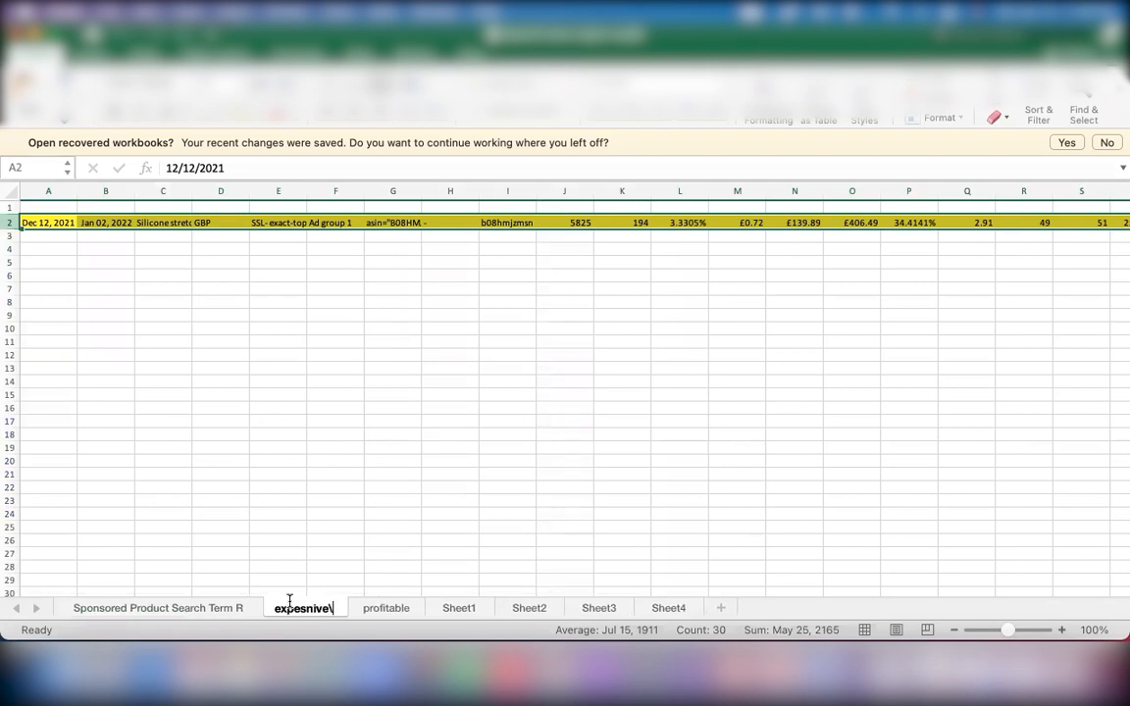
{"action": "key", "text": "Return"}
- Copy the report's header row into row 1 of the "expesnive" sheet
{"action": "left_click", "coordinate": [194, 609]}
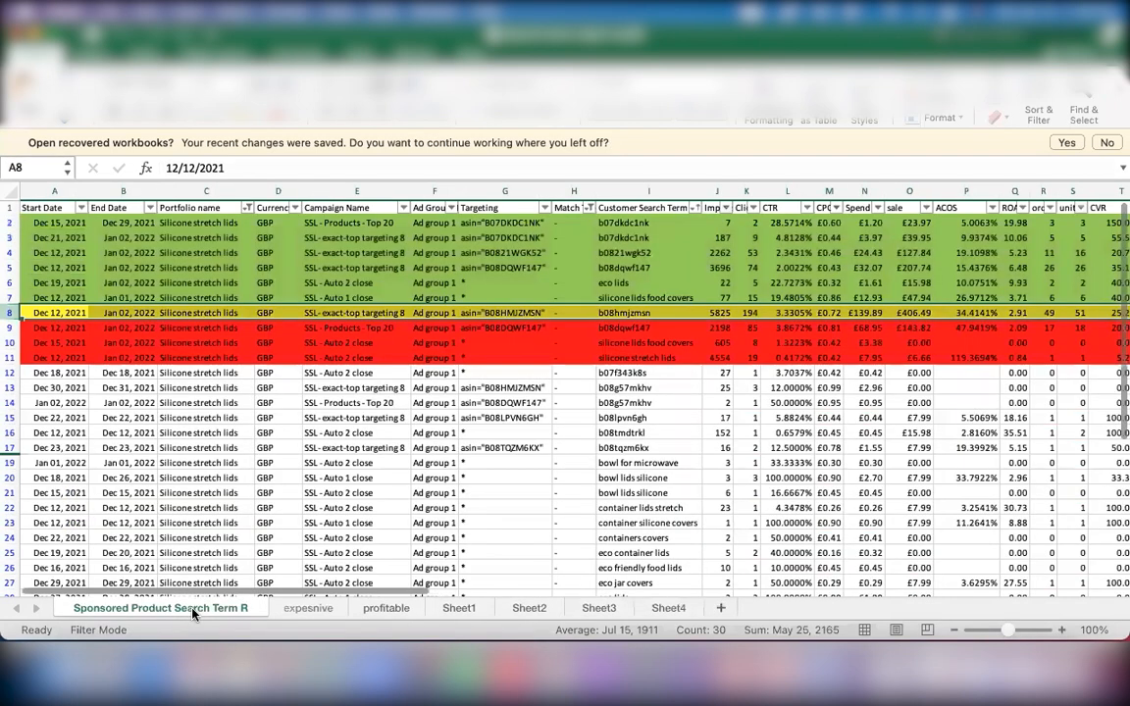
{"action": "left_click", "coordinate": [127, 224]}
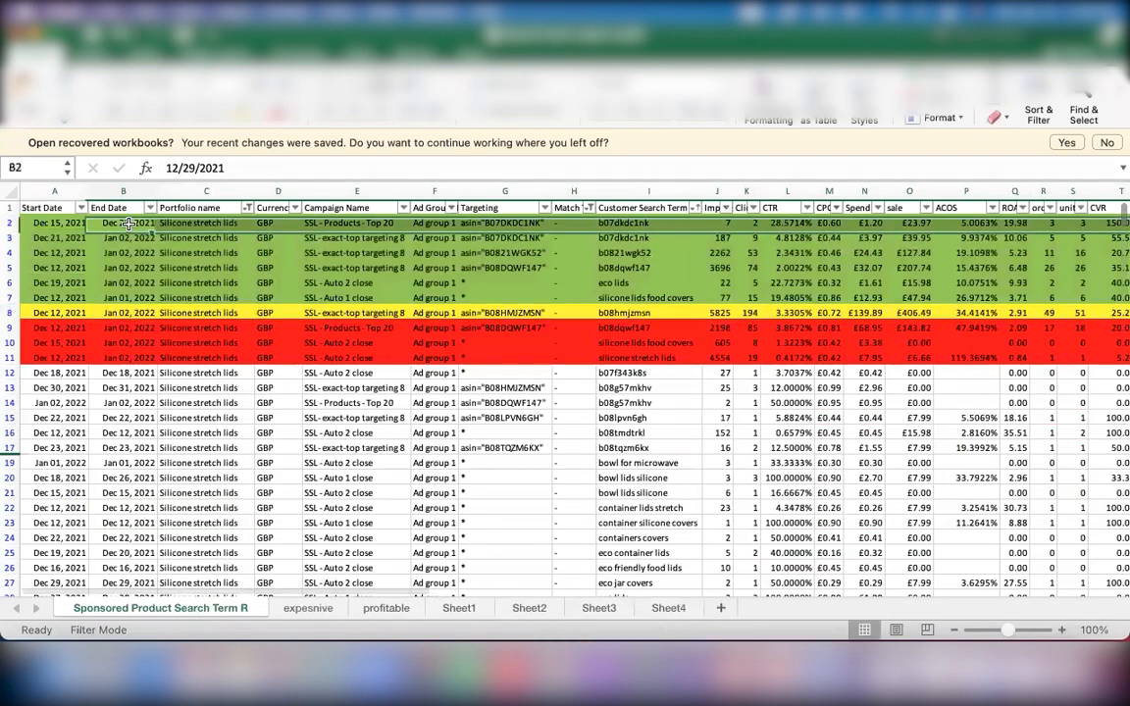
{"action": "left_click", "coordinate": [13, 207]}
{"action": "key", "text": "super+c"}
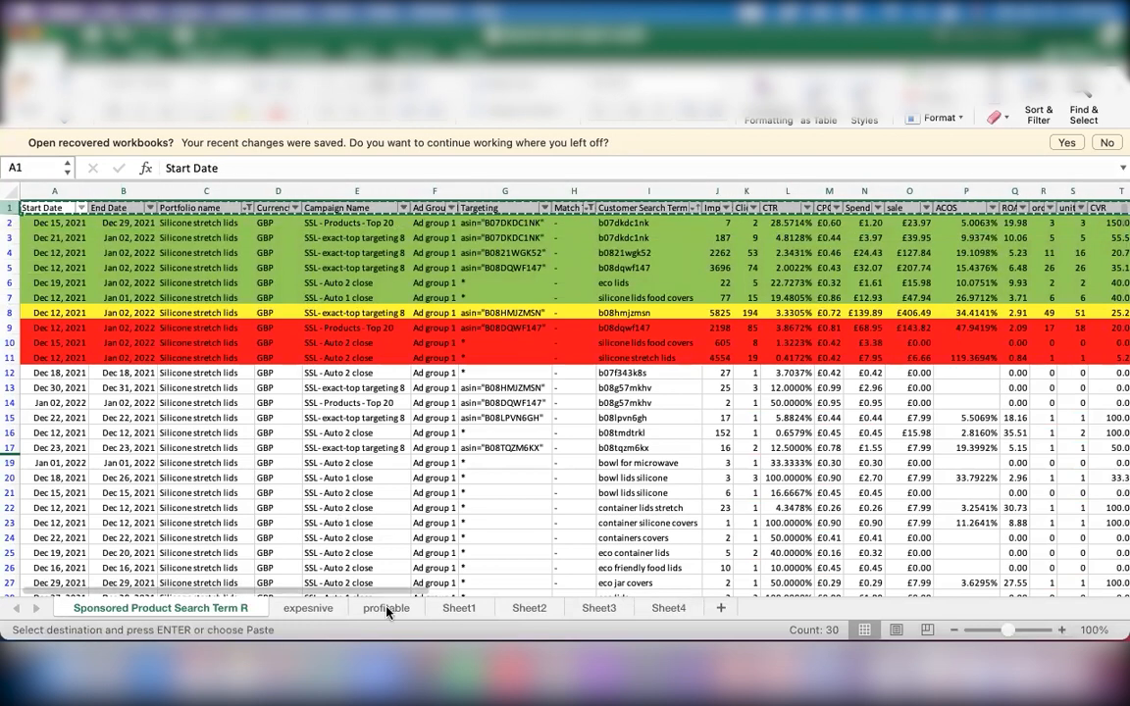
{"action": "left_click", "coordinate": [304, 608]}
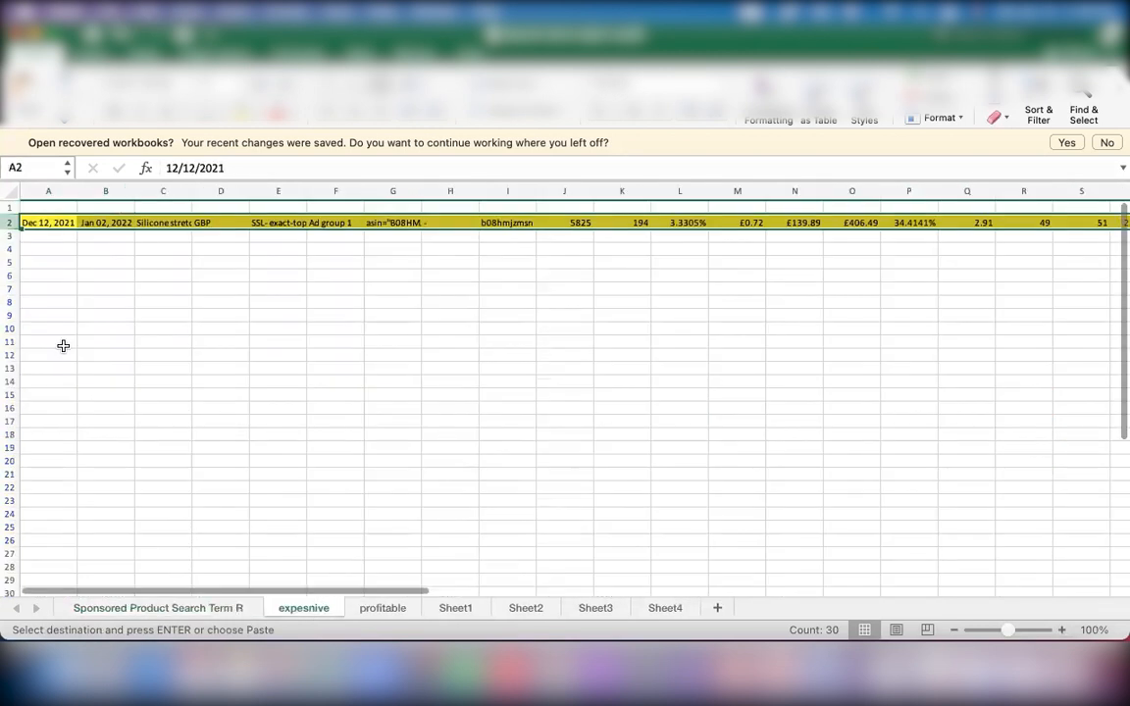
{"action": "left_click", "coordinate": [9, 207]}
{"action": "key", "text": "super+v"}
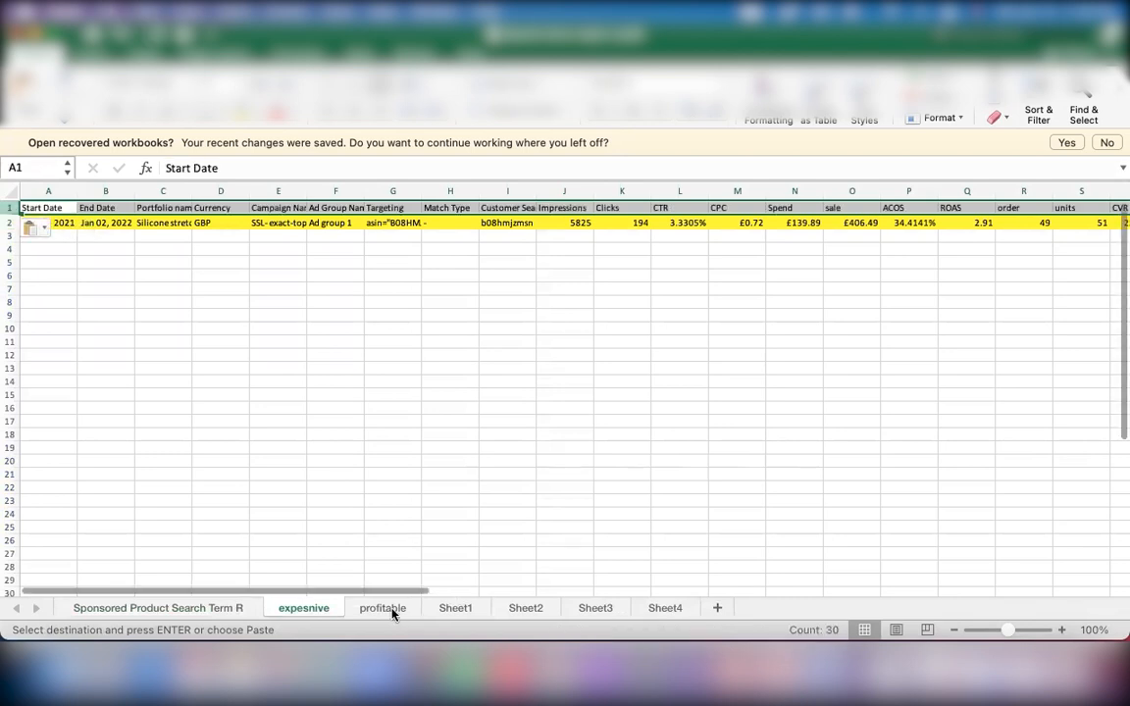
- Paste the copied header row into row 8 of the "profitable" sheet, below the green rows
{"action": "left_click", "coordinate": [382, 608]}
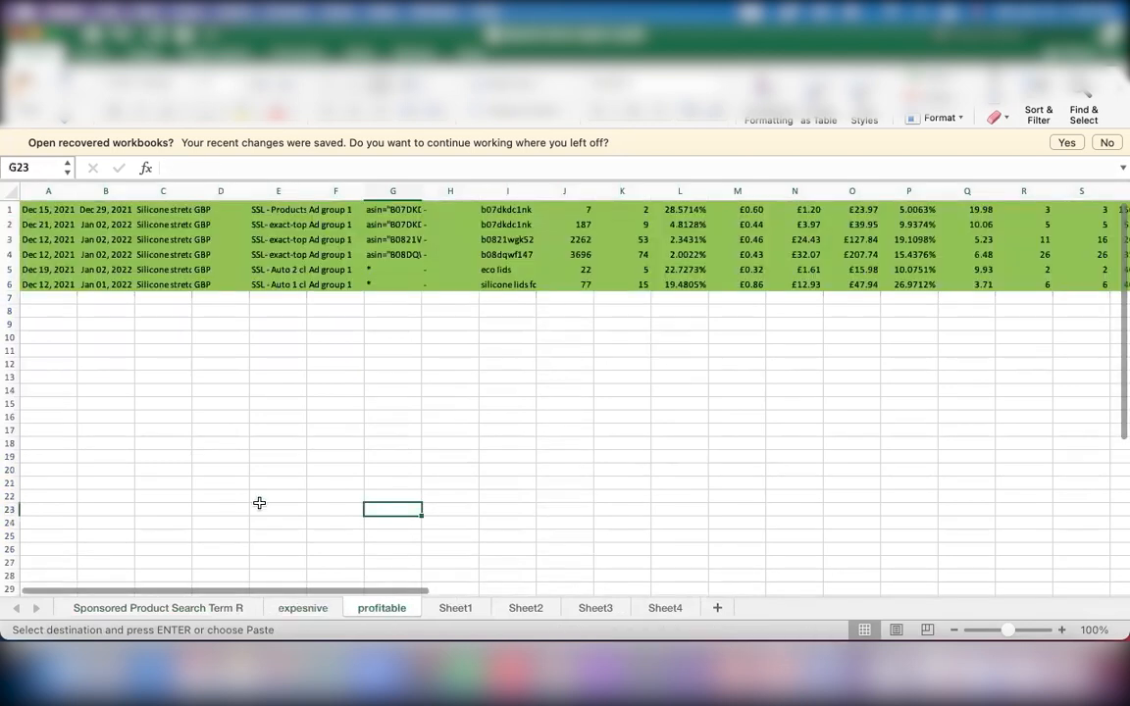
{"action": "left_click", "coordinate": [12, 207]}
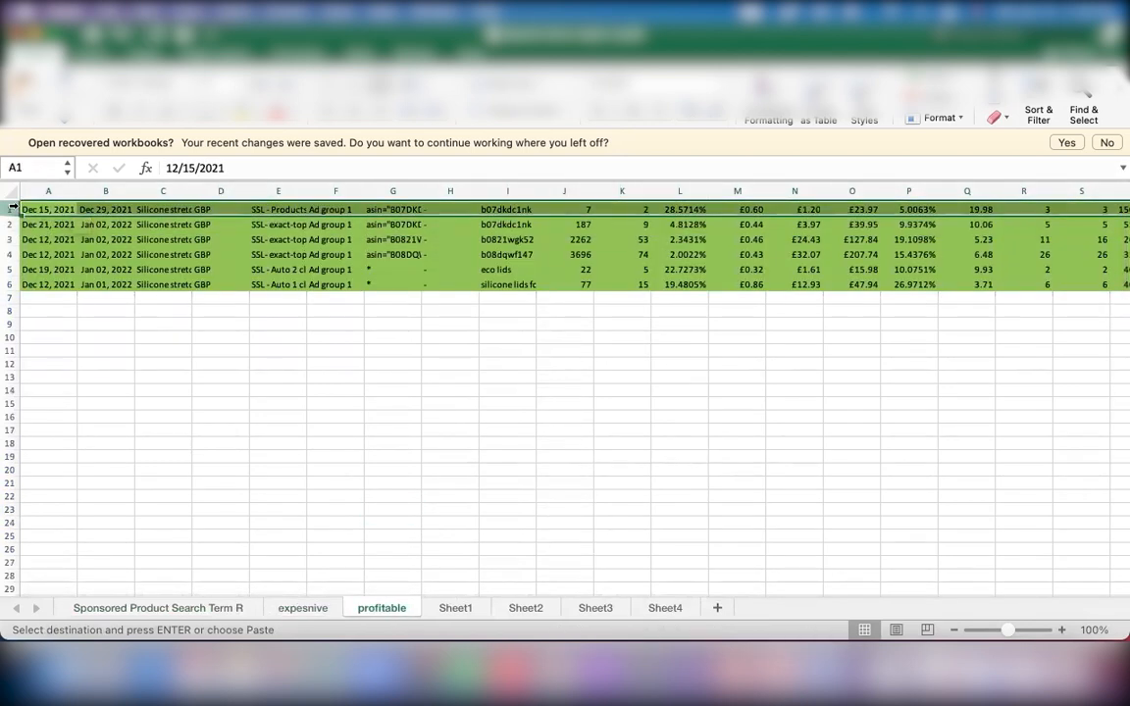
{"action": "left_click", "coordinate": [9, 311]}
{"action": "key", "text": "super+v"}
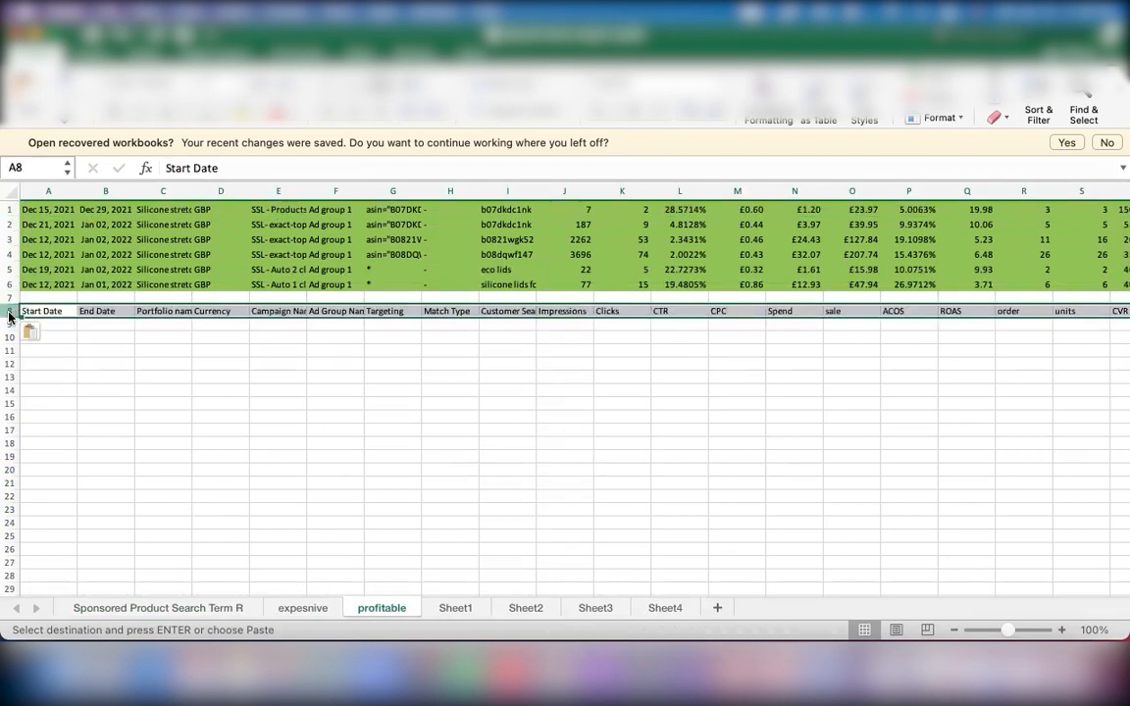
{"action": "left_click", "coordinate": [108, 365]}
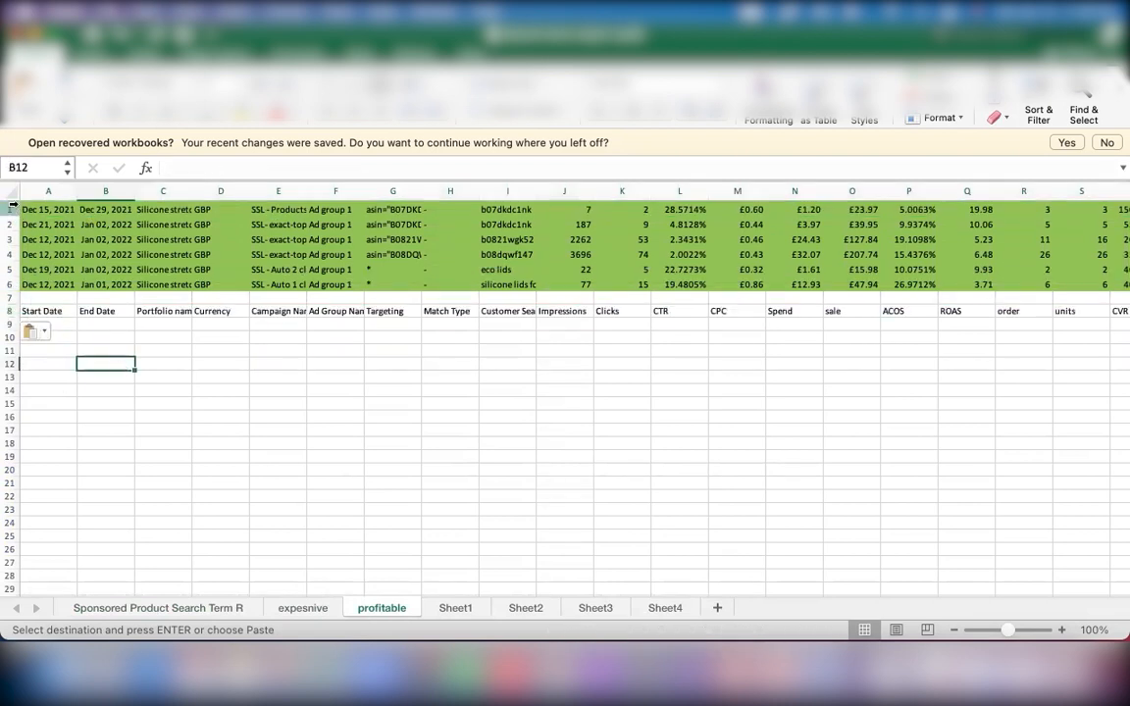
- Insert an empty row above the first green row on the "profitable" sheet
{"action": "left_click", "coordinate": [13, 207]}
{"action": "right_click", "coordinate": [13, 207]}
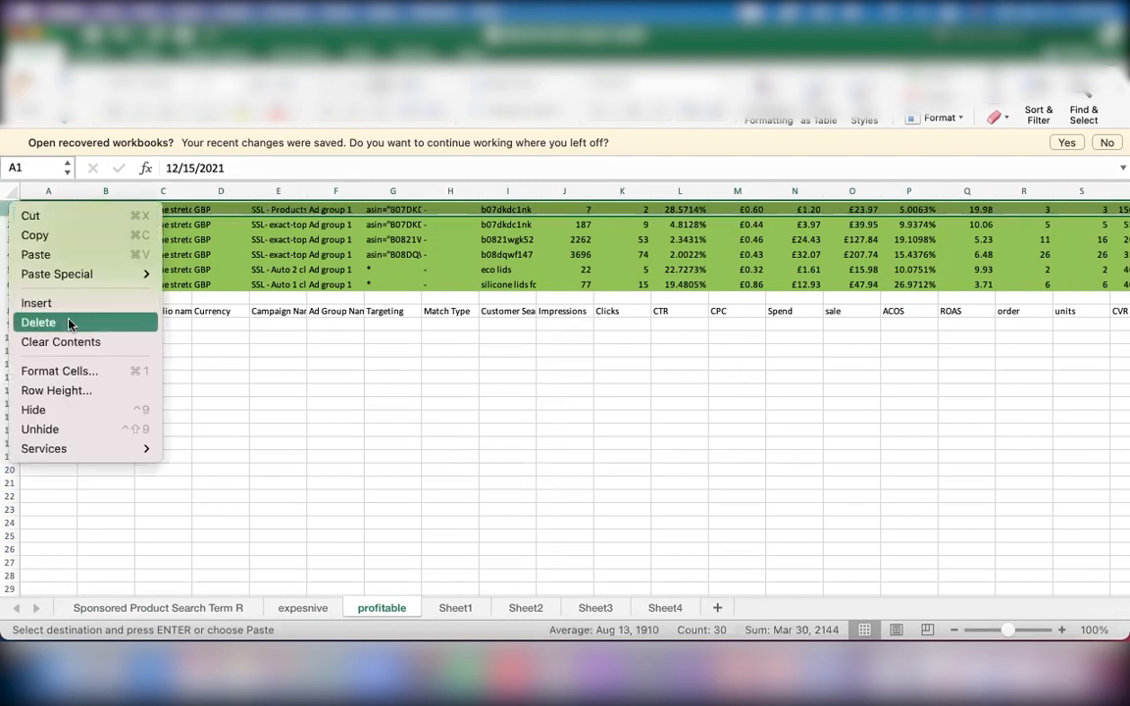
{"action": "left_click", "coordinate": [39, 303]}
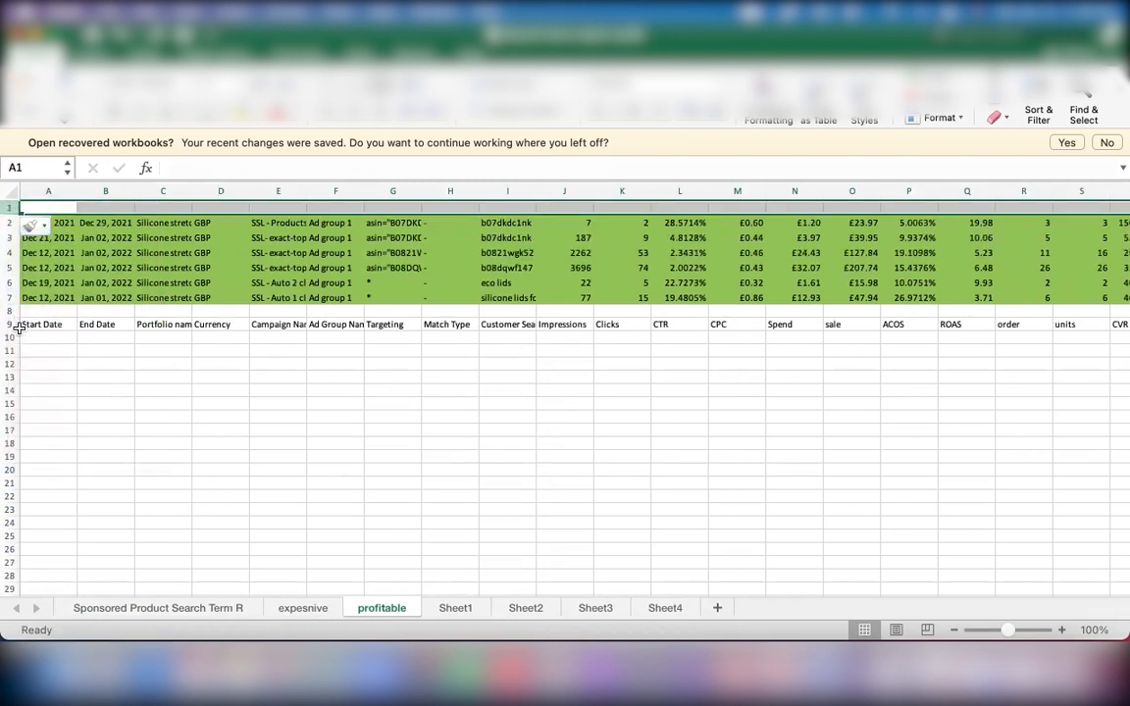
- Copy the header from row 9 into the empty row 1 and clear the duplicate header in row 9
{"action": "left_click", "coordinate": [9, 324]}
{"action": "key", "text": "cmd+c"}
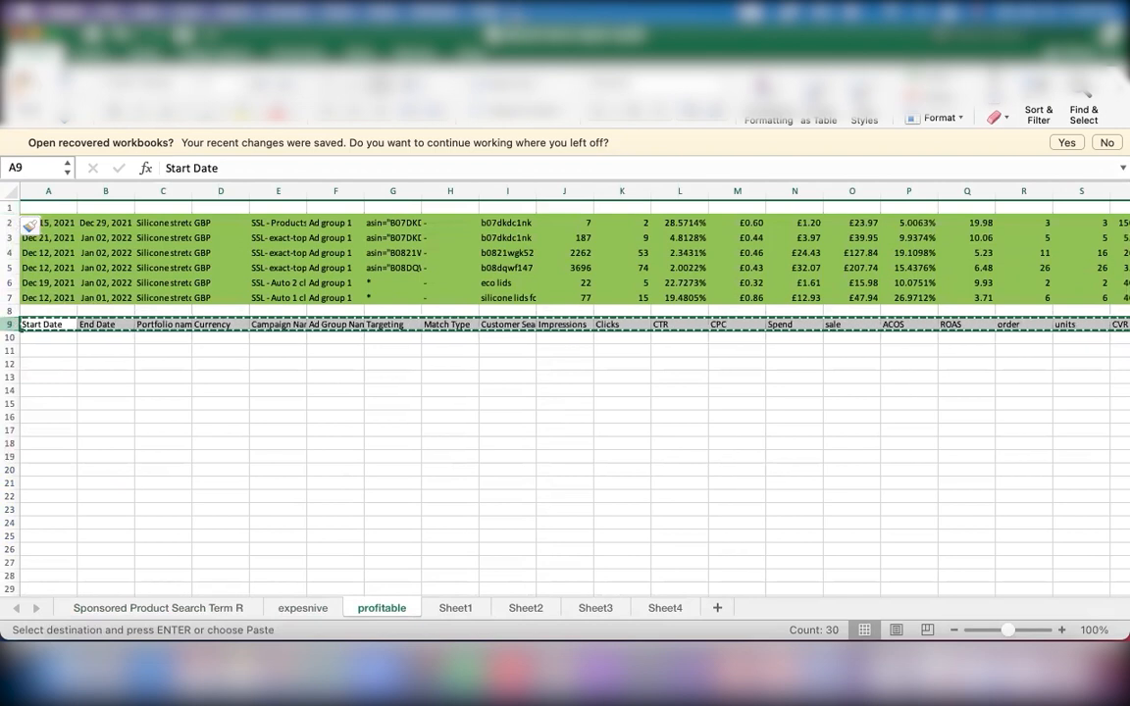
{"action": "left_click", "coordinate": [10, 207]}
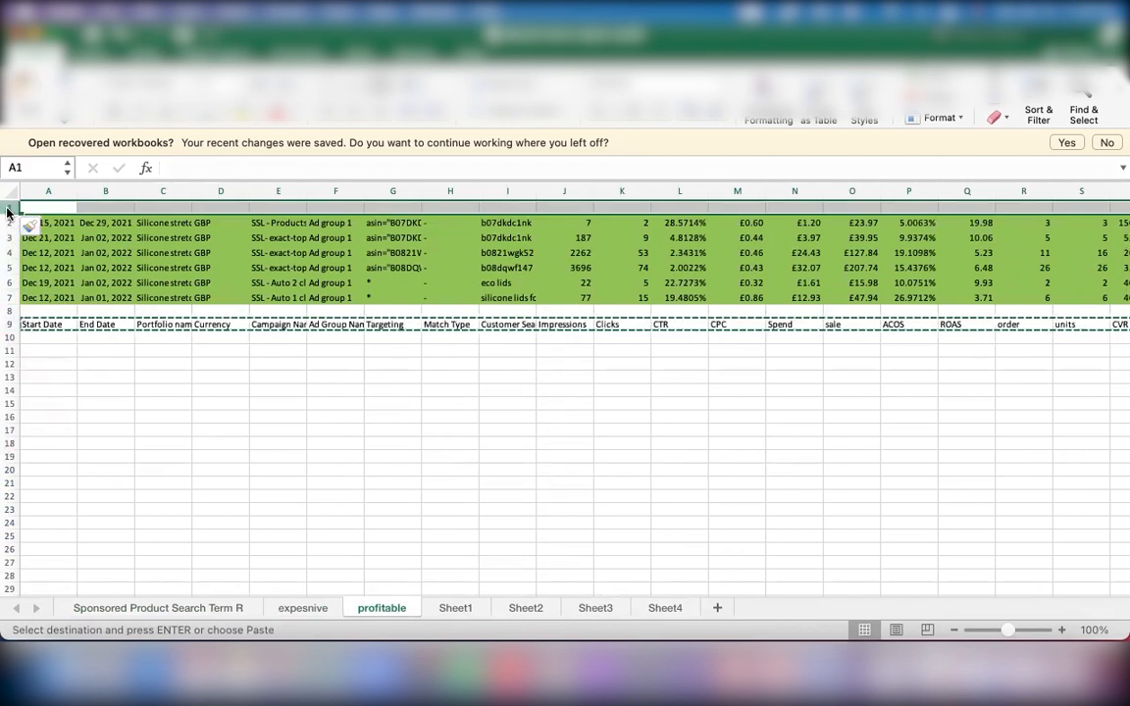
{"action": "key", "text": "cmd+v"}
{"action": "left_click", "coordinate": [323, 311]}
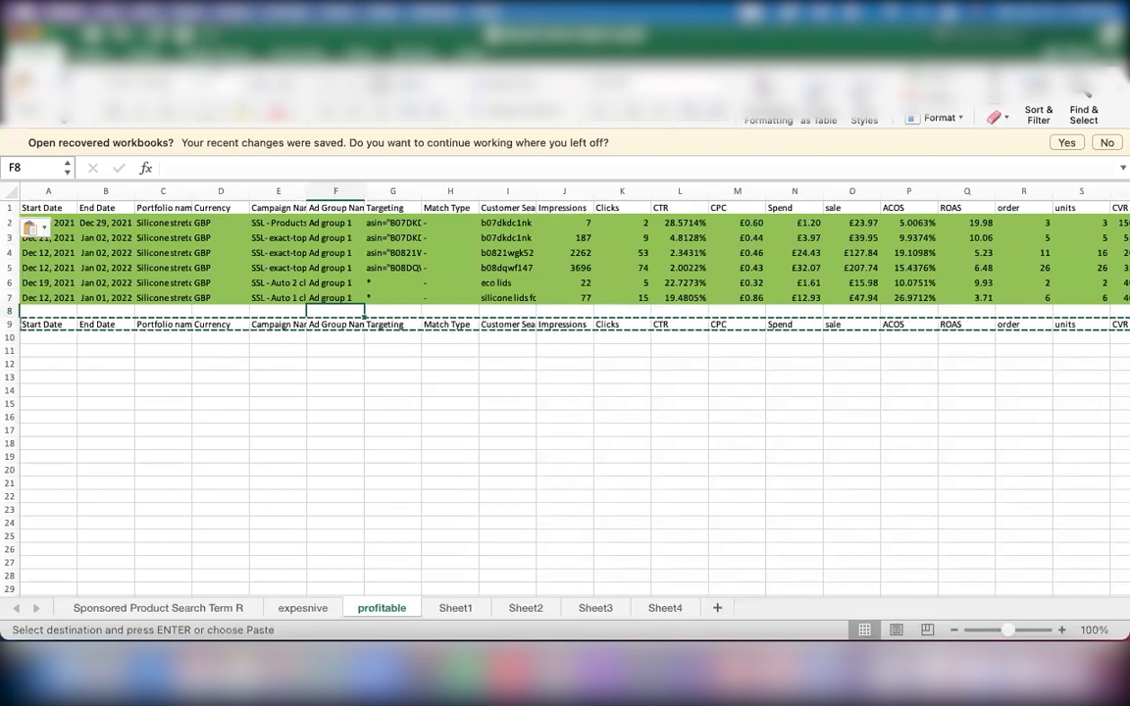
{"action": "left_click", "coordinate": [12, 324]}
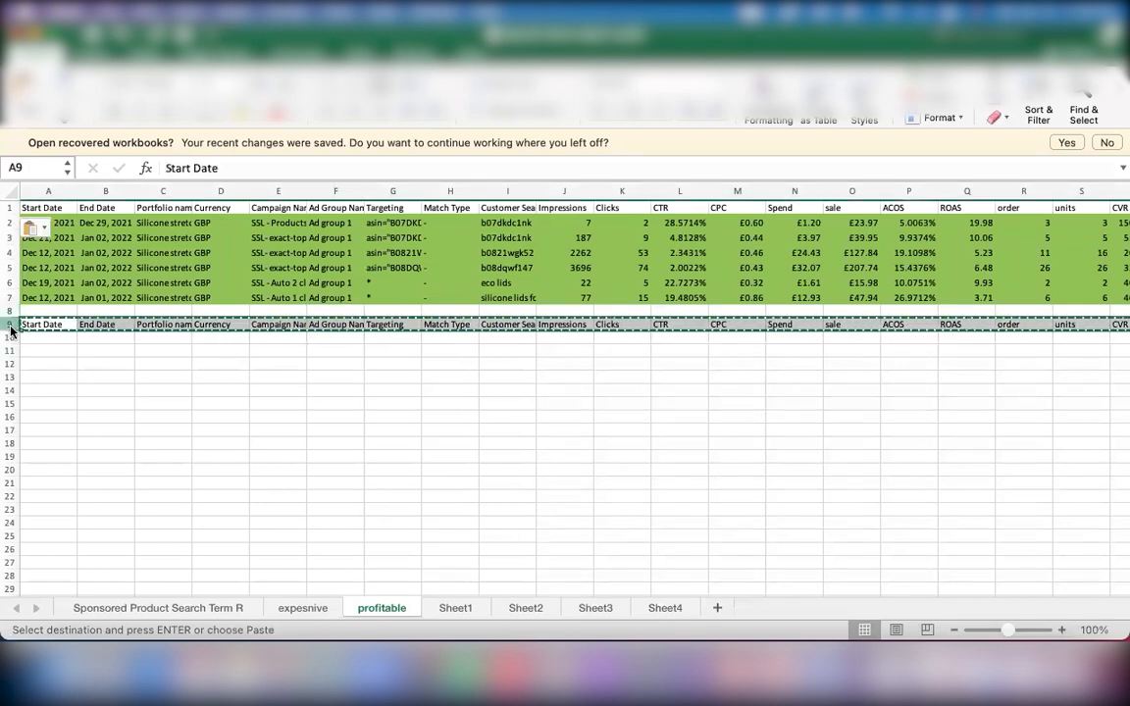
{"action": "key", "text": "Delete"}
{"action": "left_click", "coordinate": [220, 350]}
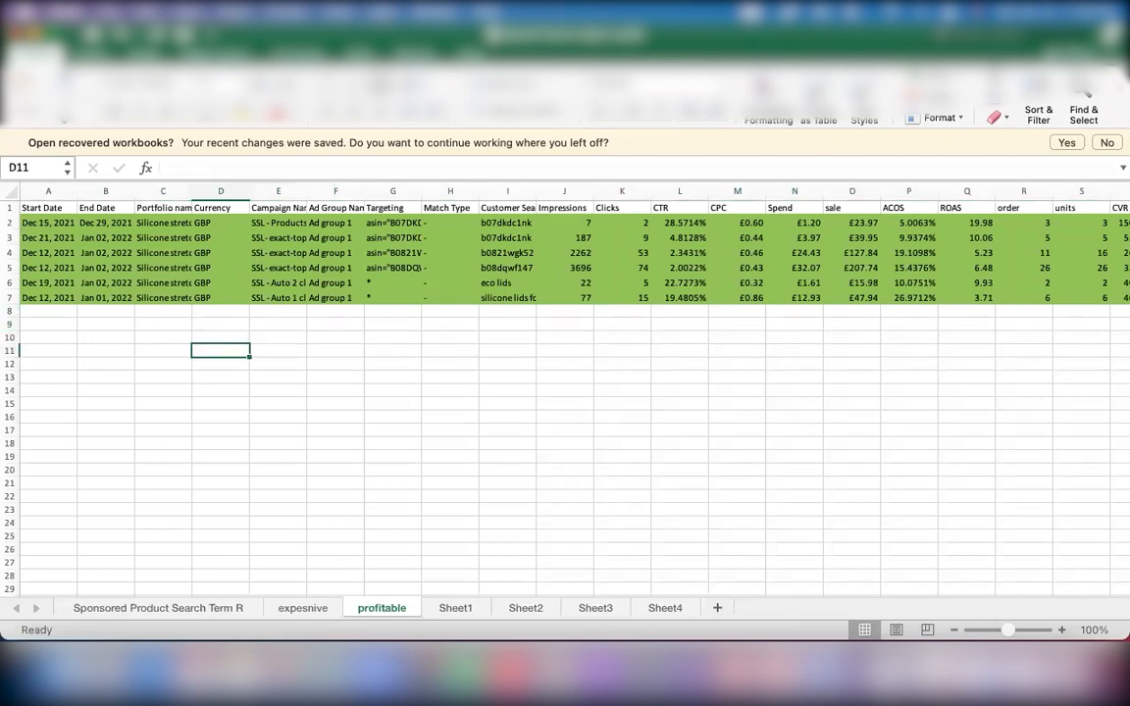
- Copy the criteria and campaign settings block AL14:AQ24 from the search term report into the "profitable" sheet at E14
{"action": "left_click", "coordinate": [182, 608]}
{"action": "scroll", "coordinate": [655, 436], "scroll_direction": "right", "scroll_amount": 15}
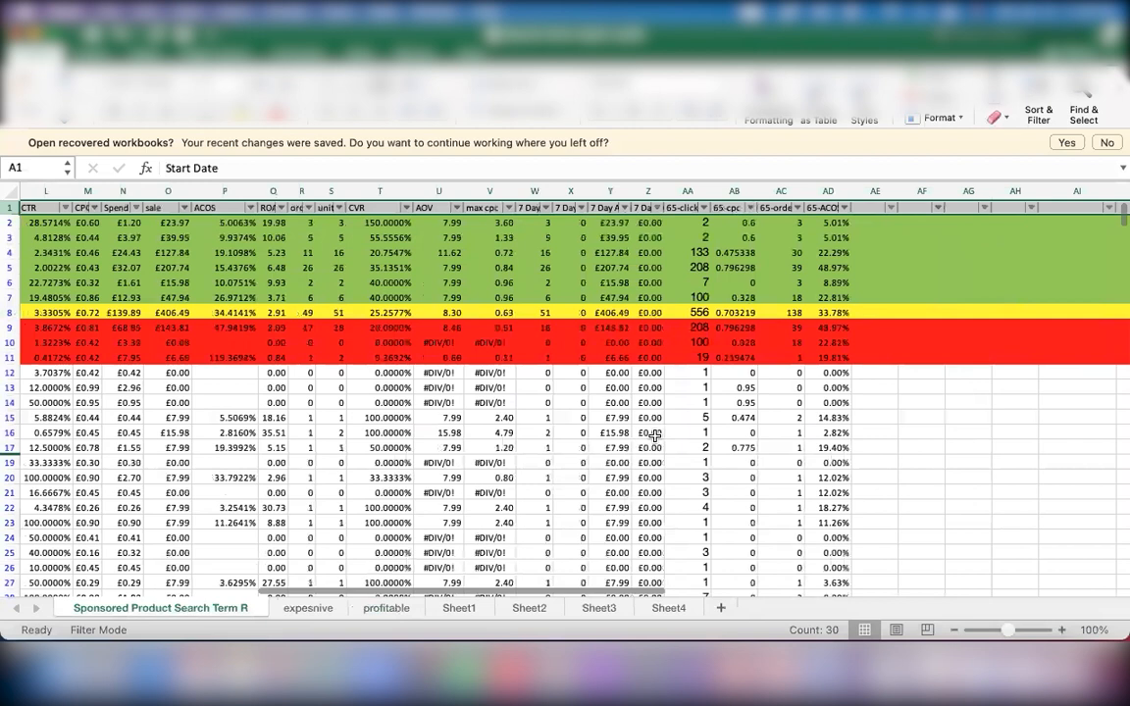
{"action": "scroll", "coordinate": [586, 422], "scroll_direction": "down", "scroll_amount": 3}
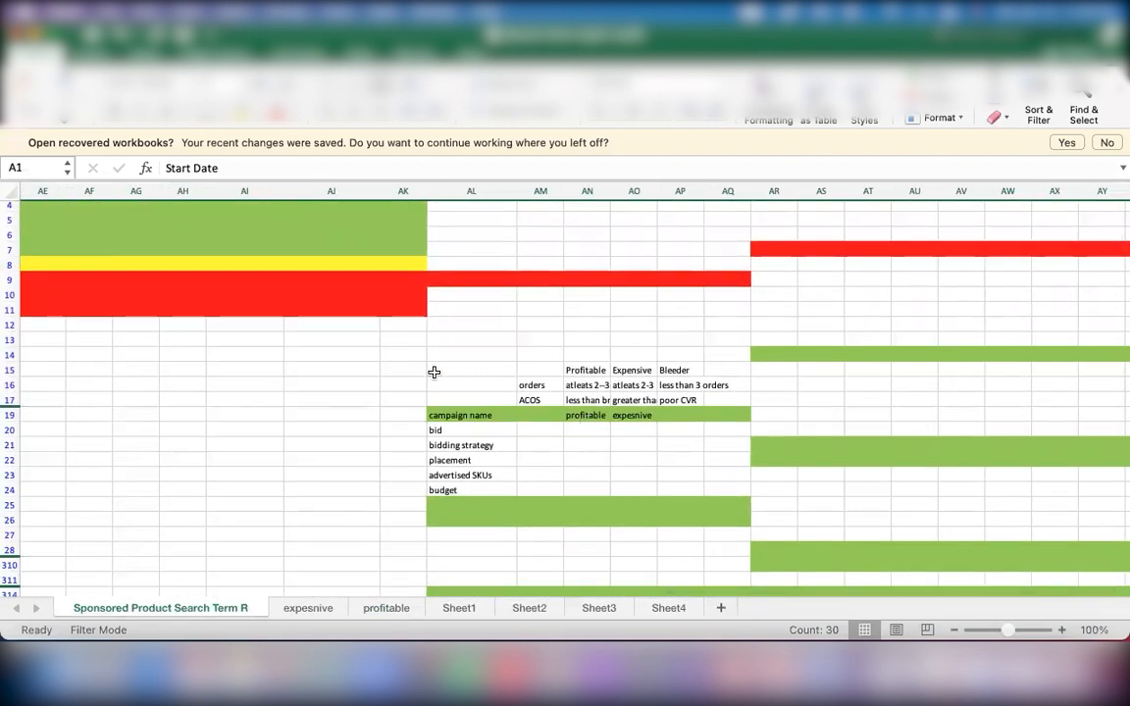
{"action": "left_click_drag", "start_coordinate": [437, 359], "coordinate": [643, 432]}
{"action": "left_click_drag", "start_coordinate": [710, 460], "coordinate": [707, 495]}
{"action": "key", "text": "super+c"}
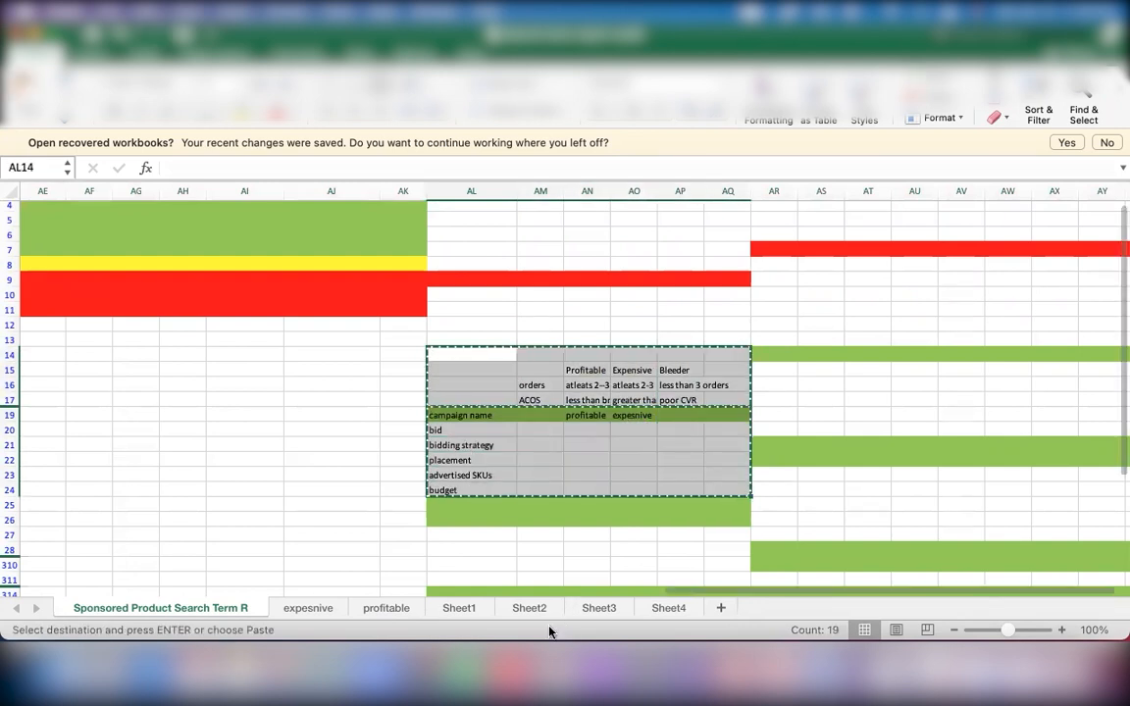
{"action": "left_click", "coordinate": [380, 610]}
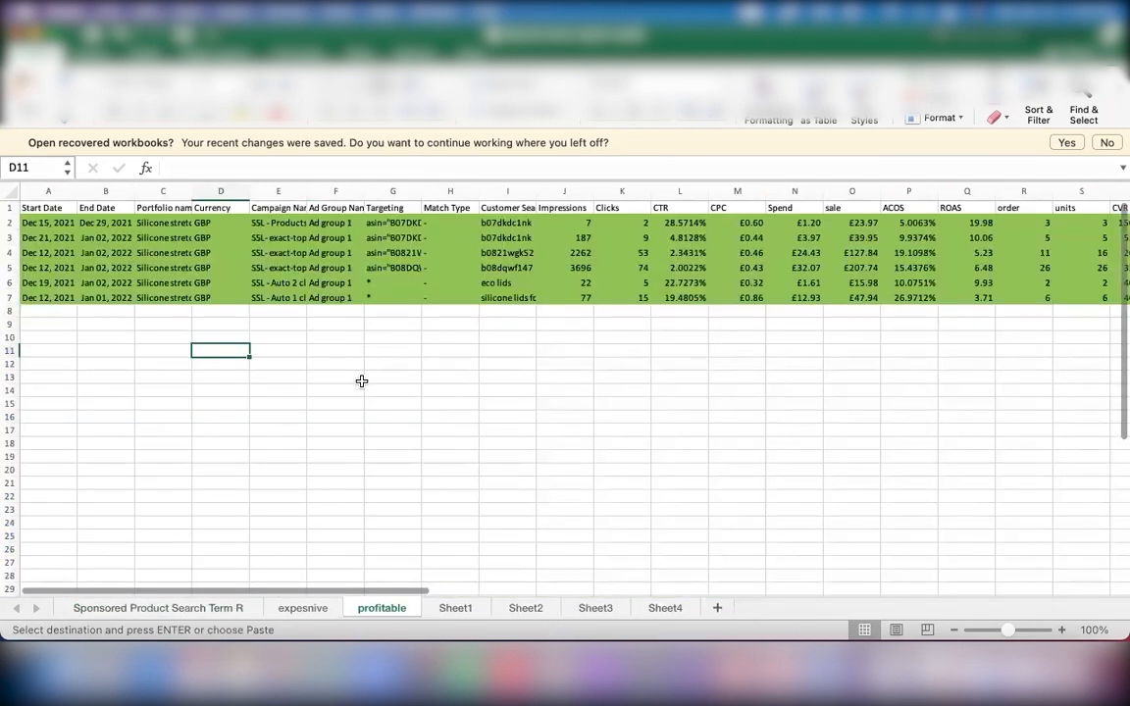
{"action": "left_click", "coordinate": [278, 389]}
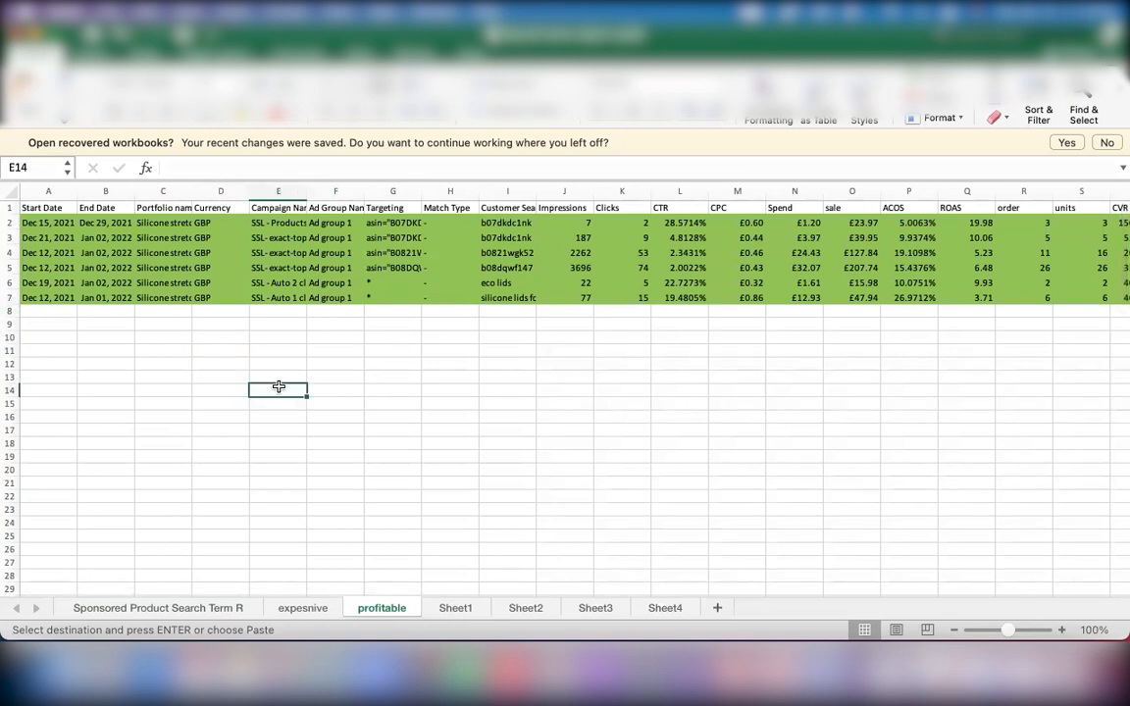
{"action": "key", "text": "super+v"}
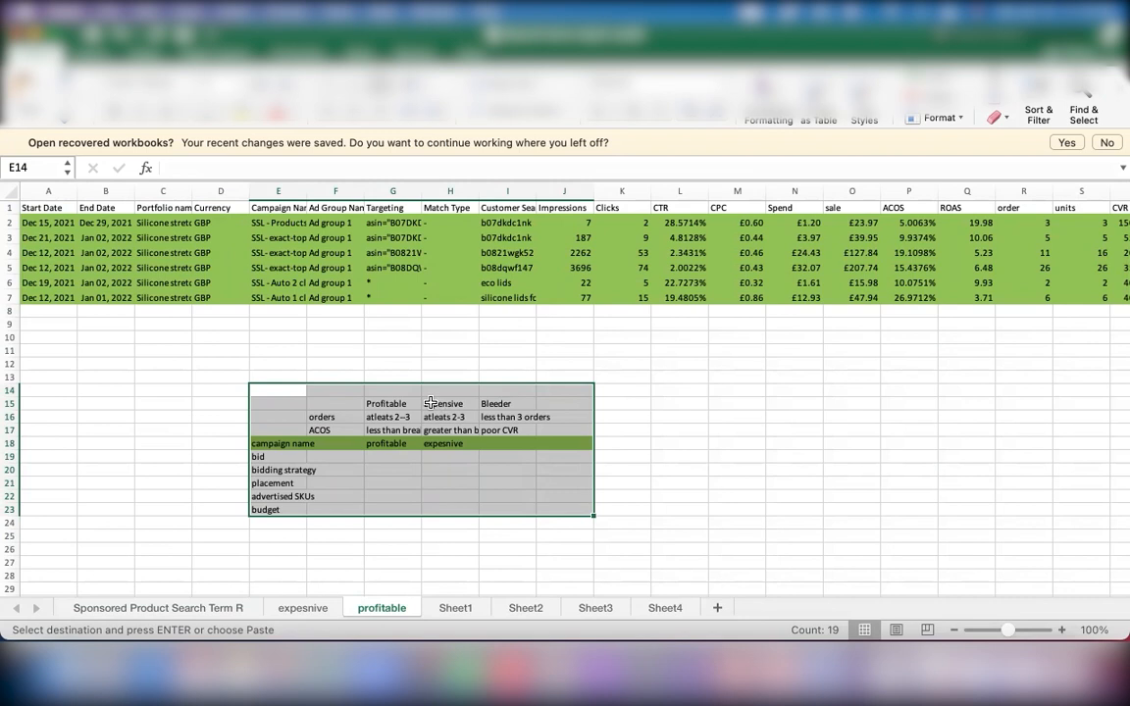
- Paste the copied criteria and campaign settings block into the "expesnive" sheet at E11
{"action": "left_click", "coordinate": [293, 609]}
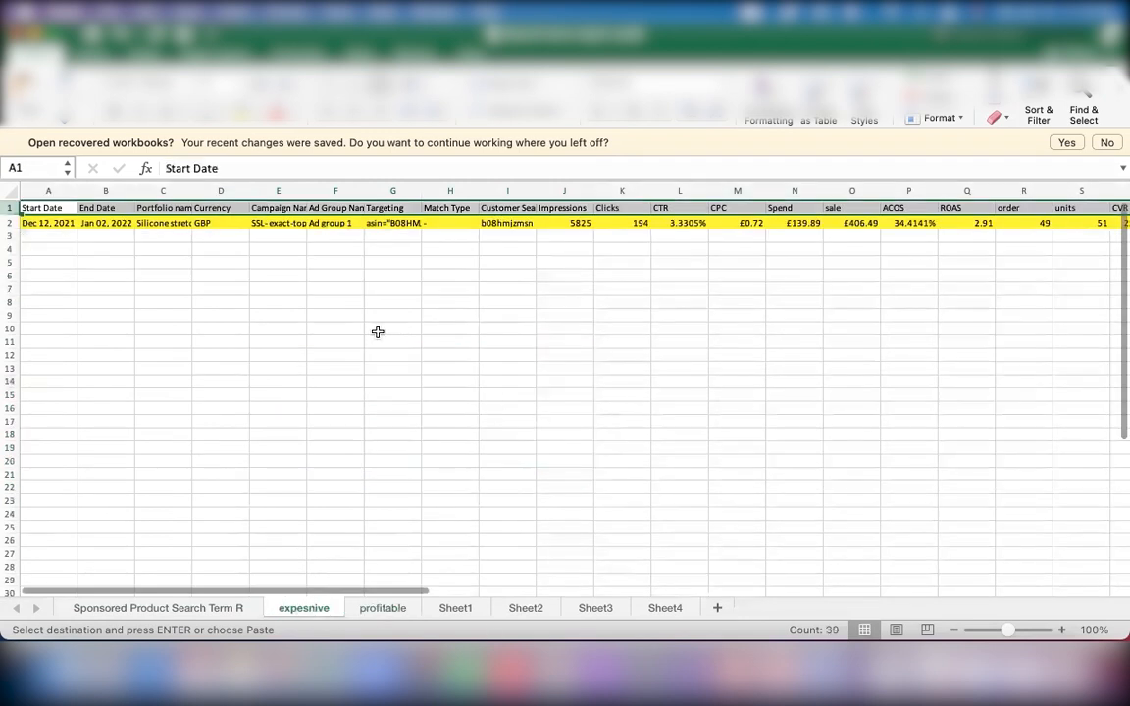
{"action": "left_click", "coordinate": [290, 339]}
{"action": "key", "text": "super+v"}
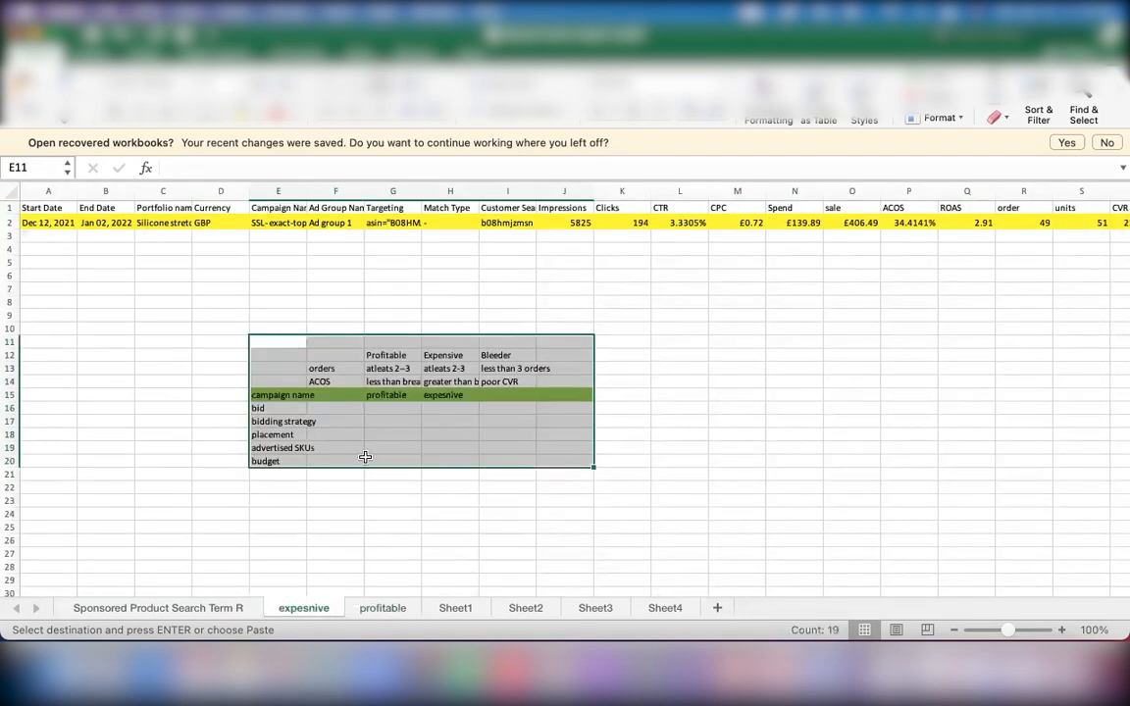
- Clear the Expensive and Bleeder columns of the settings block, H14:J26, on the "profitable" sheet
{"action": "left_click", "coordinate": [382, 609]}
{"action": "left_click", "coordinate": [450, 468]}
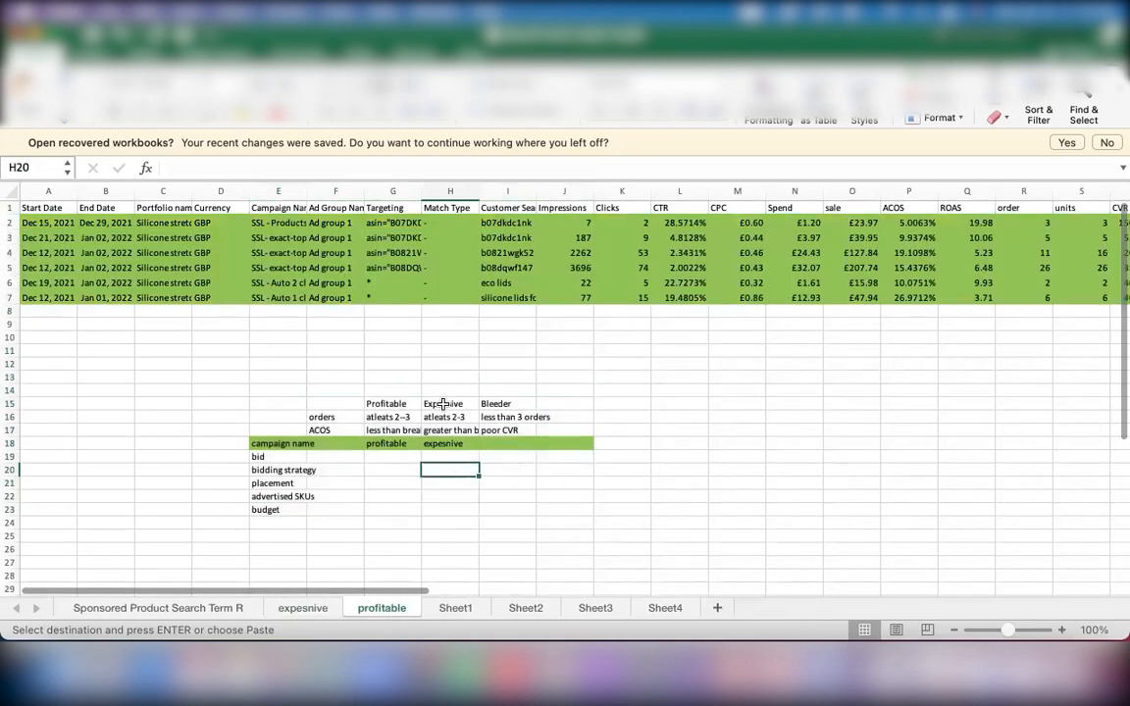
{"action": "left_click_drag", "start_coordinate": [432, 391], "coordinate": [559, 551]}
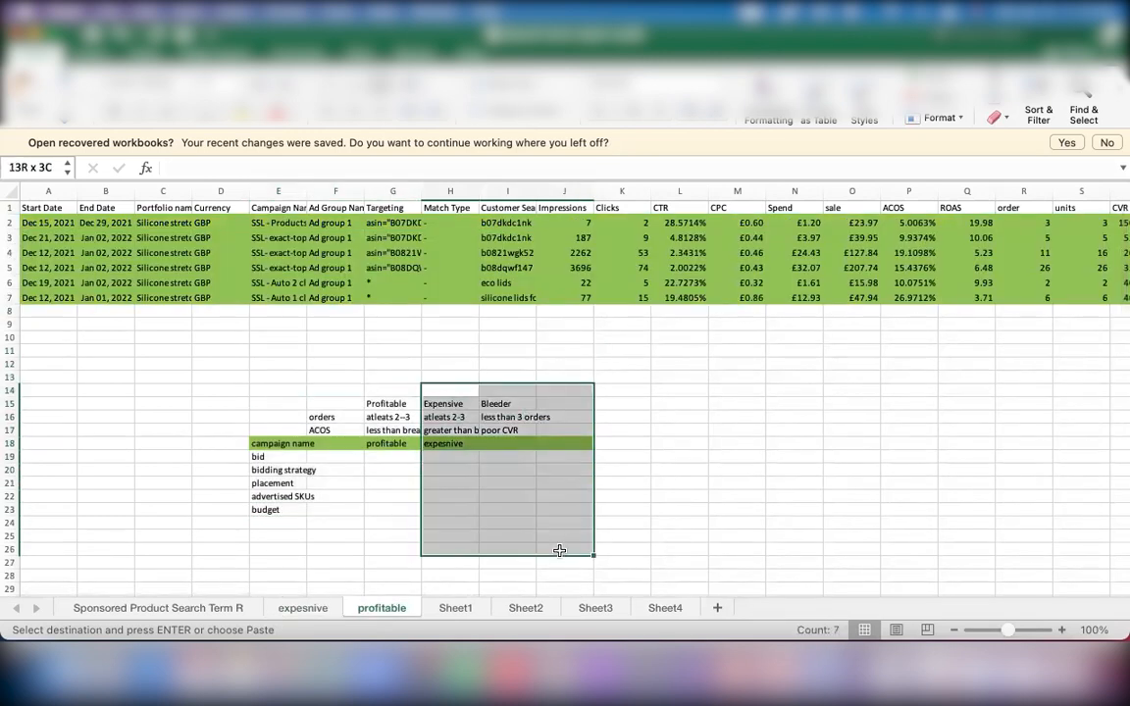
{"action": "key", "text": "Delete"}
{"action": "left_click", "coordinate": [457, 429]}
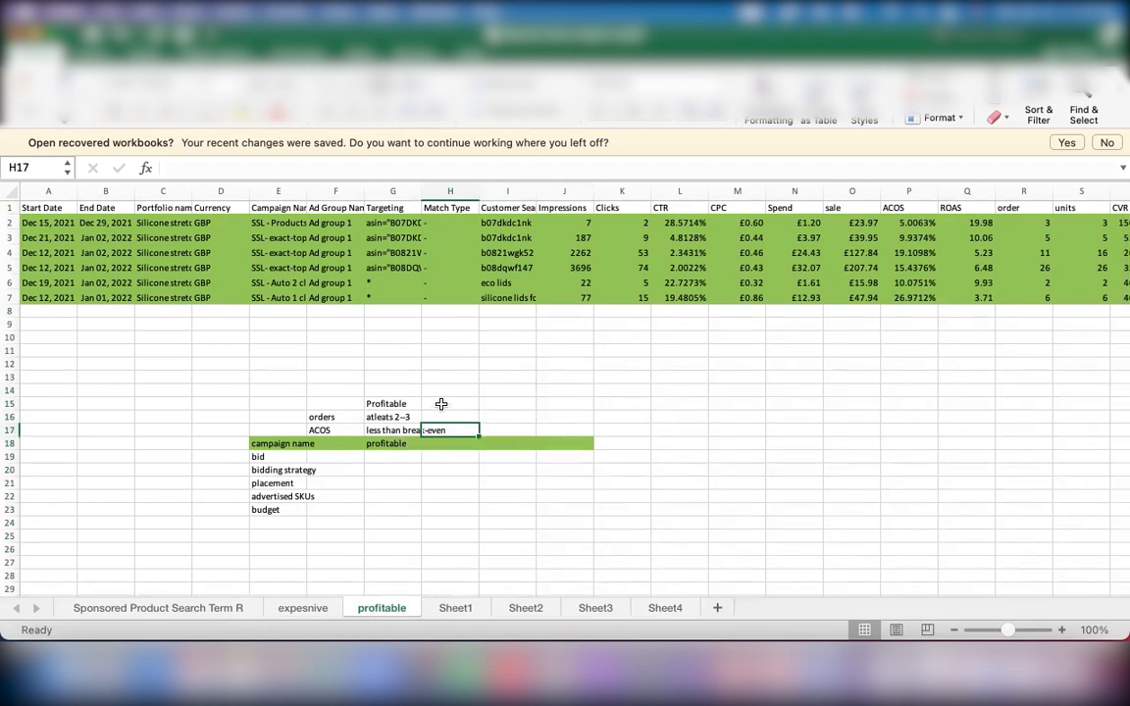
- Change the heading in G15 to "Profitable(kws)" and widen column G to fit the targeting values
{"action": "double_click", "coordinate": [406, 404]}
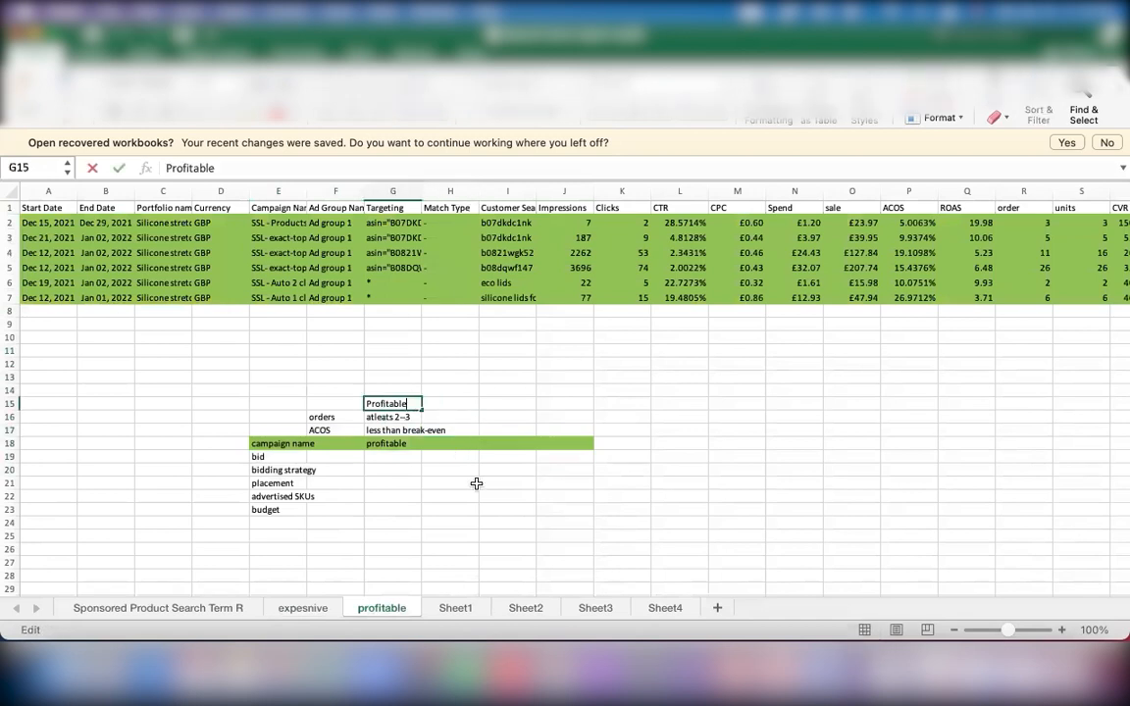
{"action": "type", "text": "(kws"}
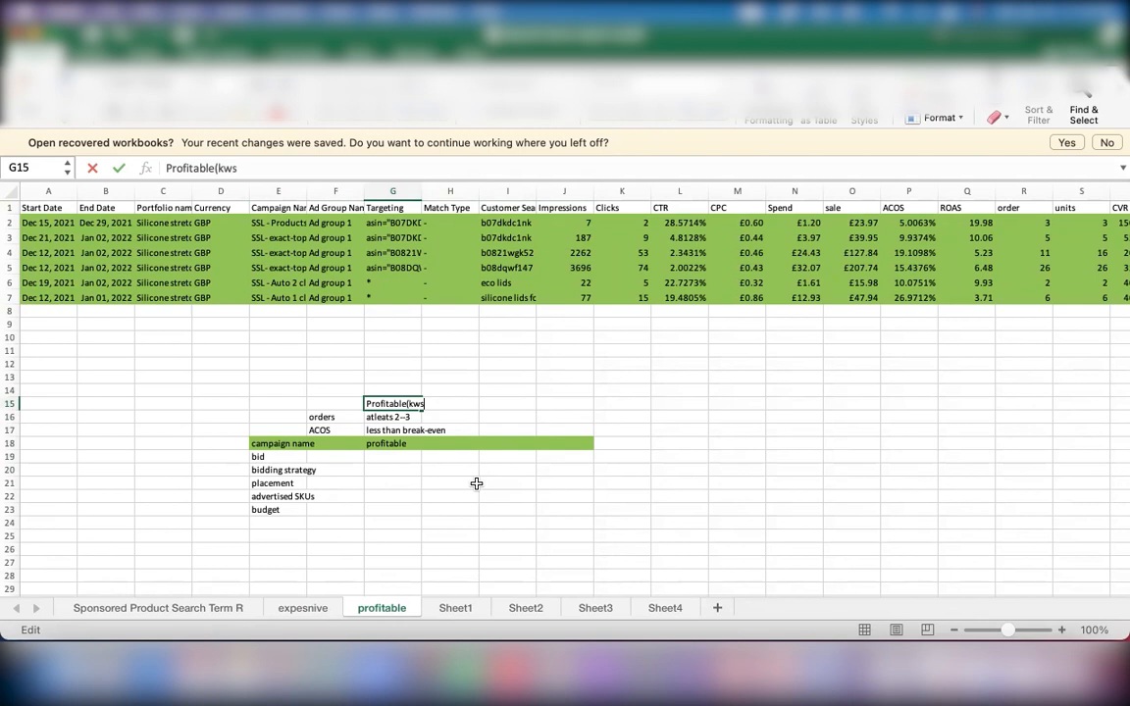
{"action": "type", "text": ")"}
{"action": "left_click", "coordinate": [481, 495]}
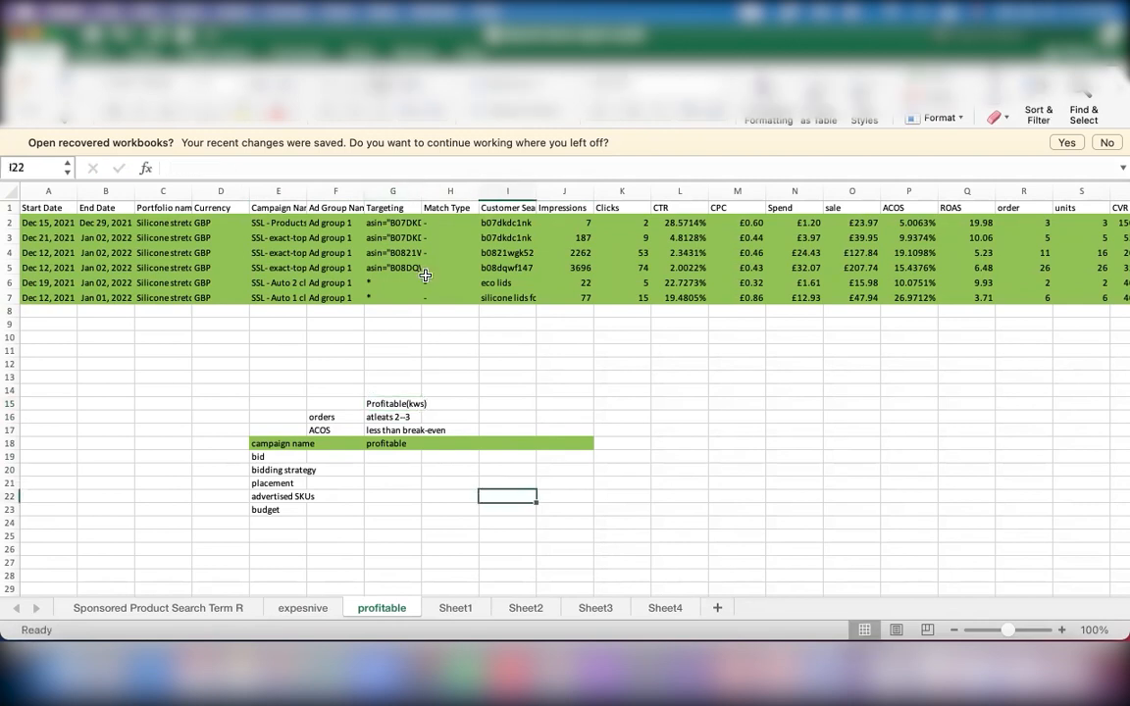
{"action": "left_click_drag", "start_coordinate": [424, 200], "coordinate": [465, 200]}
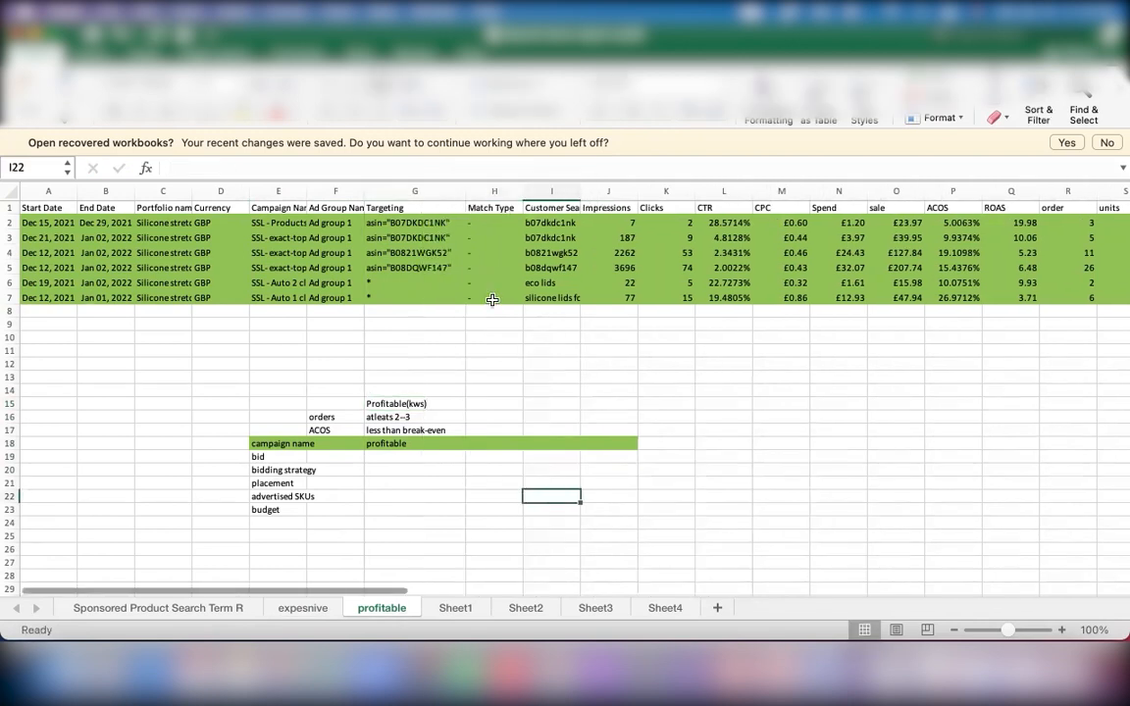
- Enter the heading "profitable ASIns" in H15, beside the keyword heading
{"action": "left_click", "coordinate": [481, 403]}
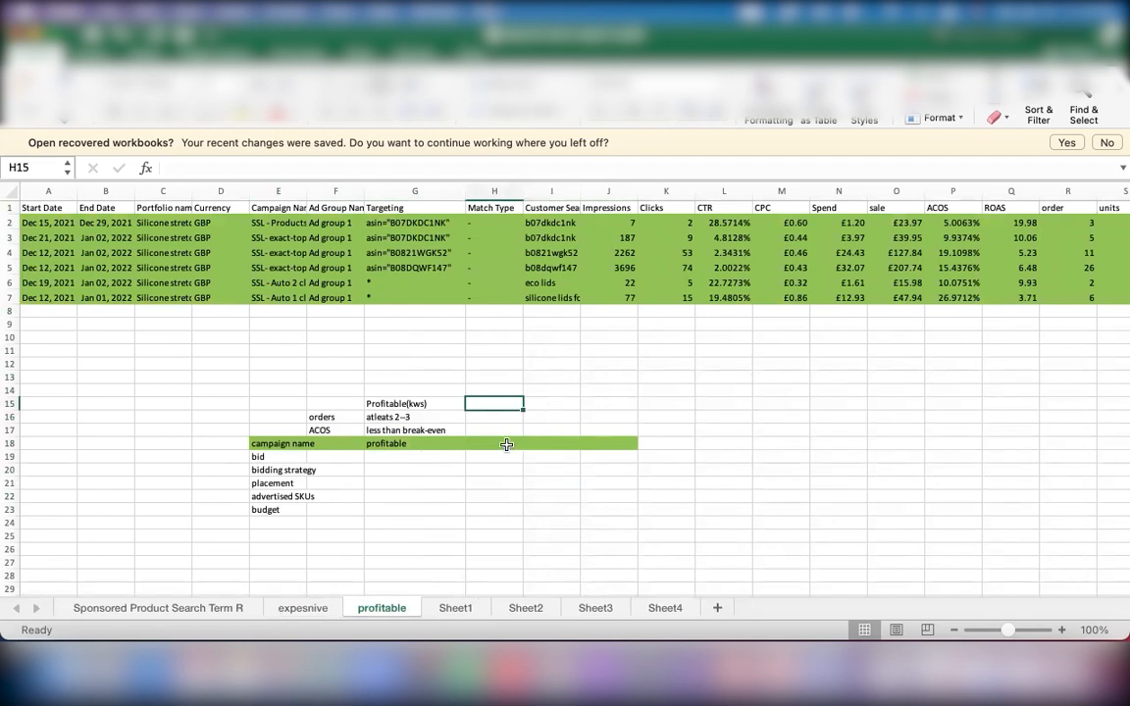
{"action": "type", "text": "profi"}
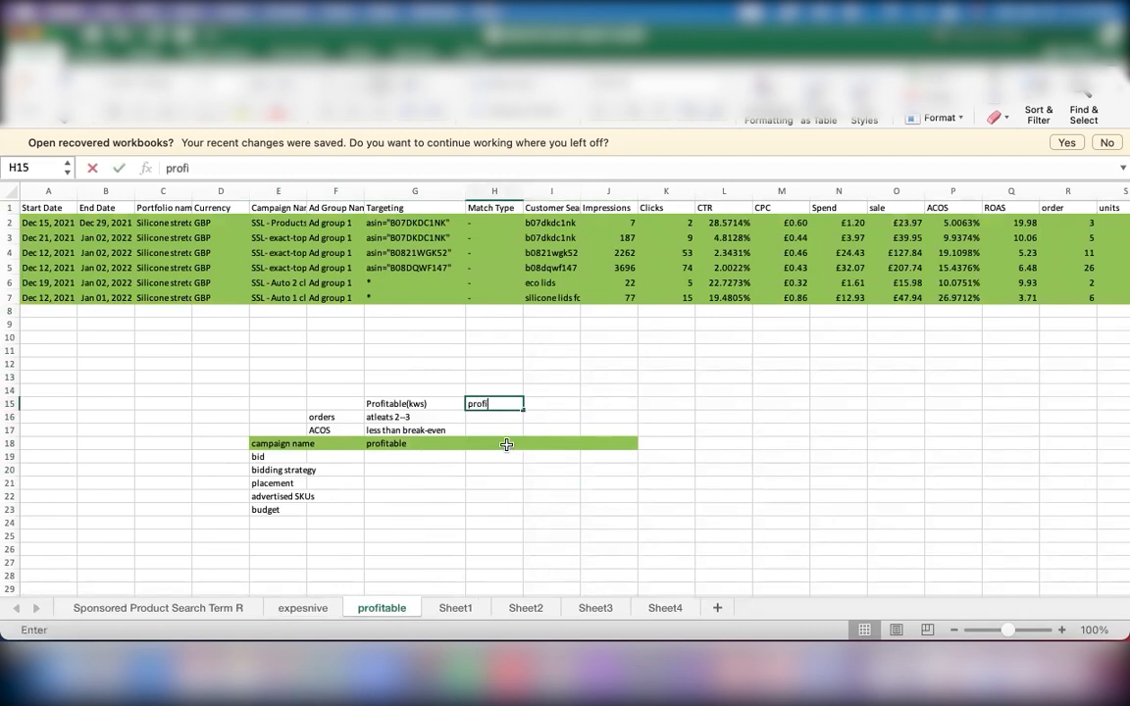
{"action": "type", "text": "table A"}
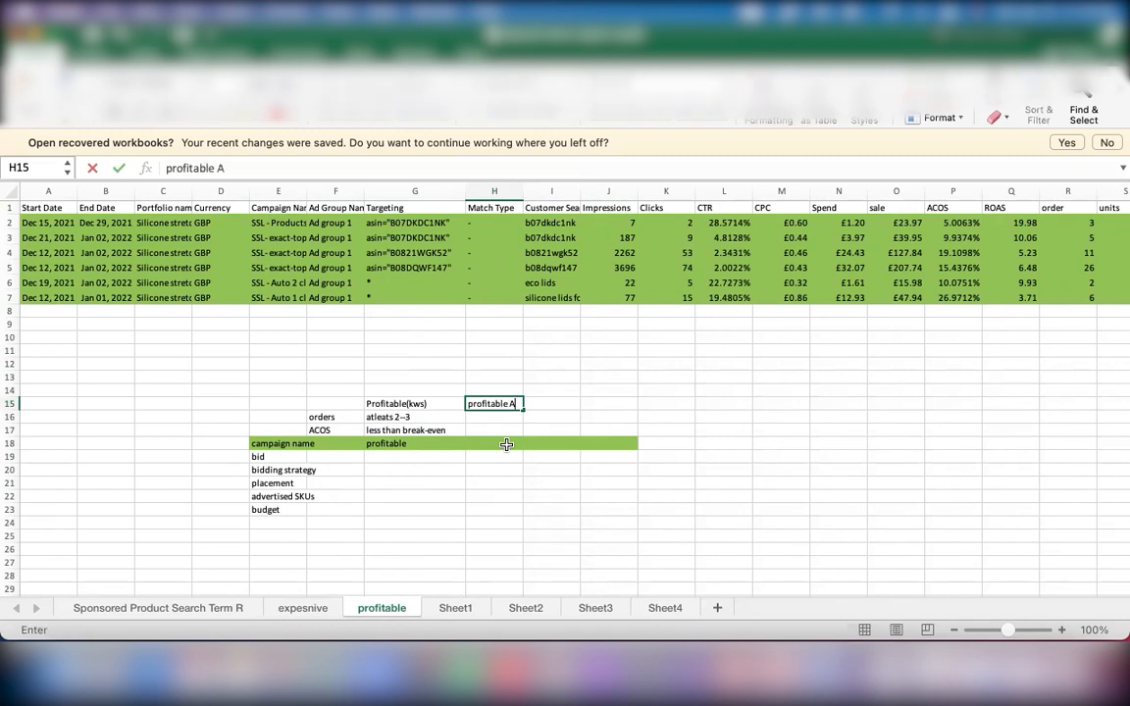
{"action": "type", "text": "SIns"}
{"action": "key", "text": "Return"}
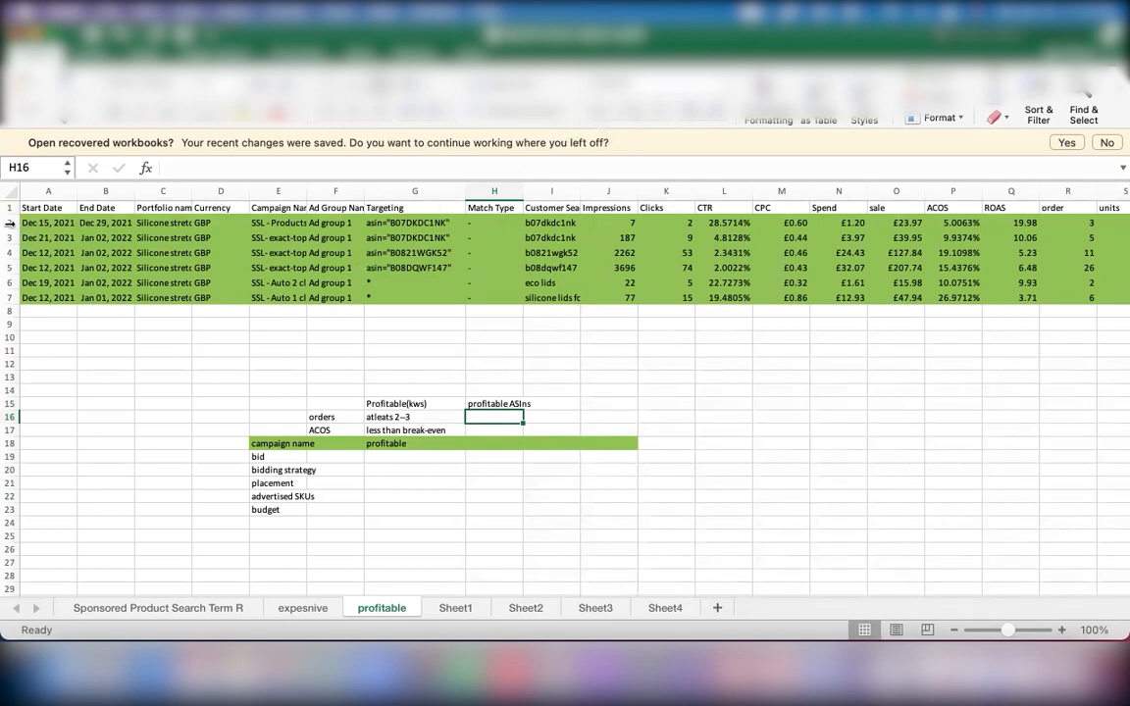
{"action": "left_click_drag", "start_coordinate": [12, 223], "coordinate": [13, 265]}
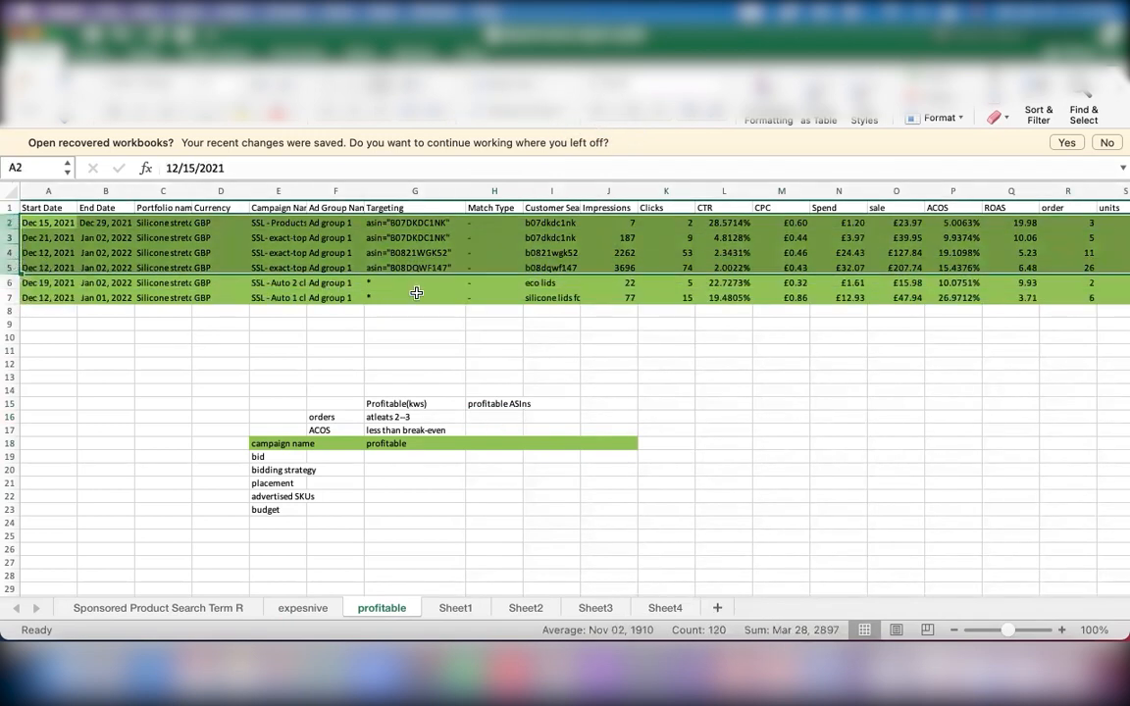
{"action": "left_click", "coordinate": [257, 317]}
{"action": "left_click_drag", "start_coordinate": [12, 283], "coordinate": [12, 300]}
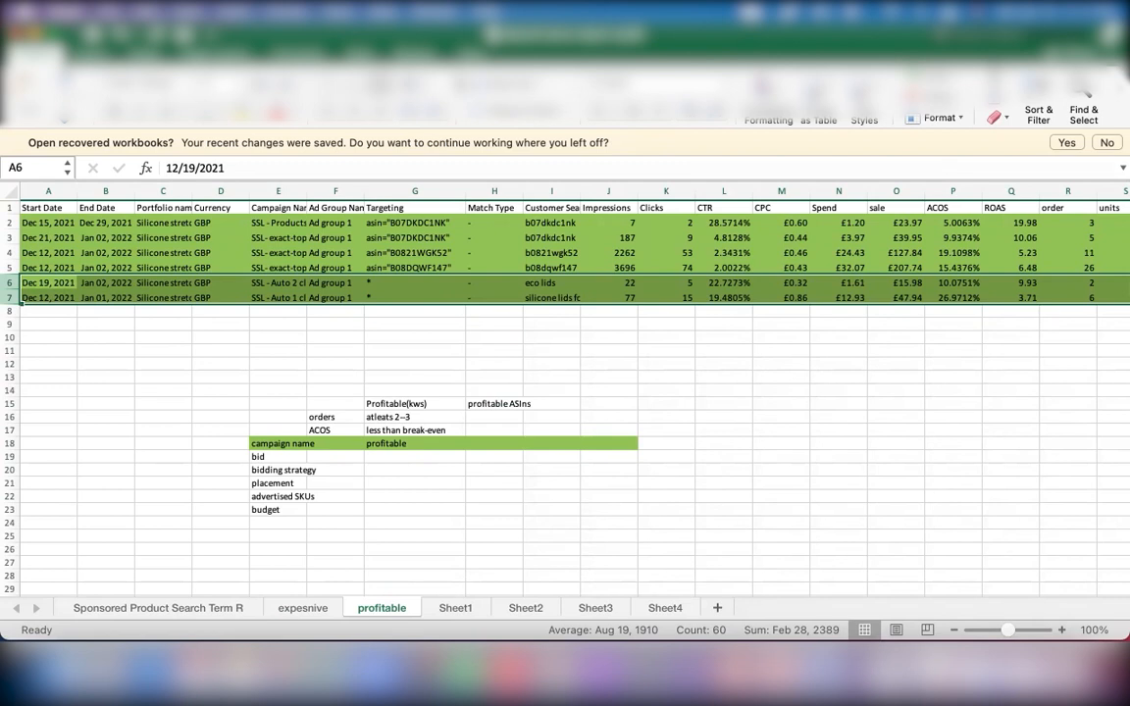
- Enter "5-10 cents higher than previous target" as the keyword bid in G19 and widen column G to fit it
{"action": "left_click", "coordinate": [393, 467]}
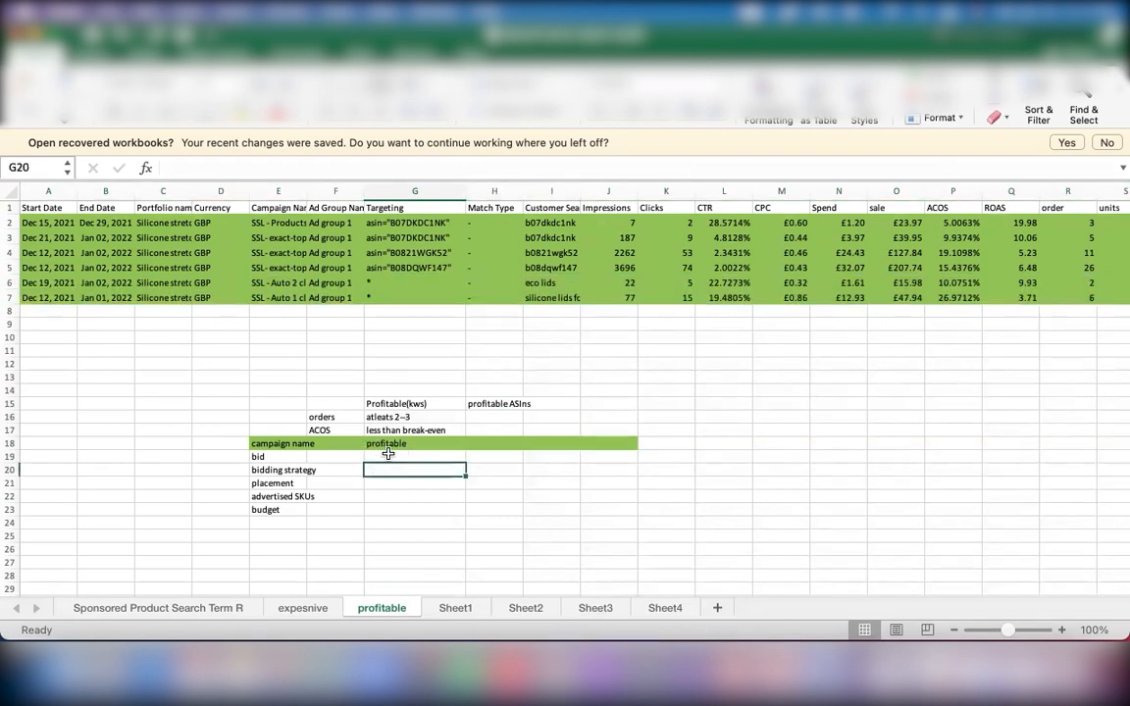
{"action": "left_click", "coordinate": [388, 455]}
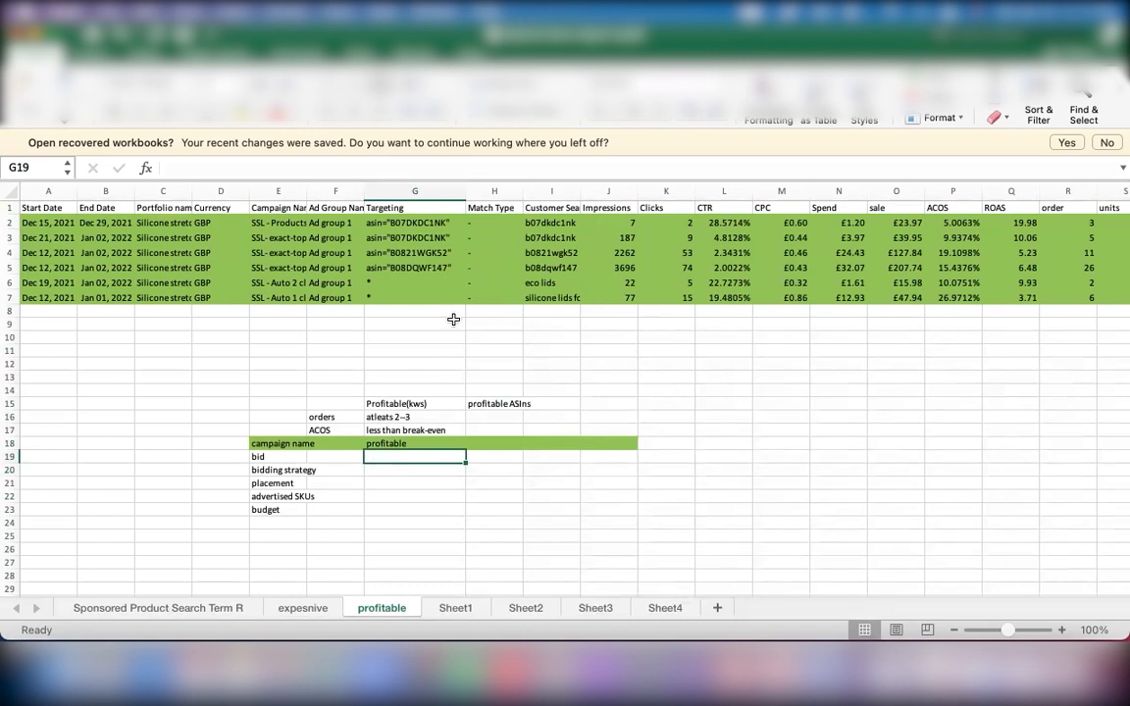
{"action": "type", "text": "5-"}
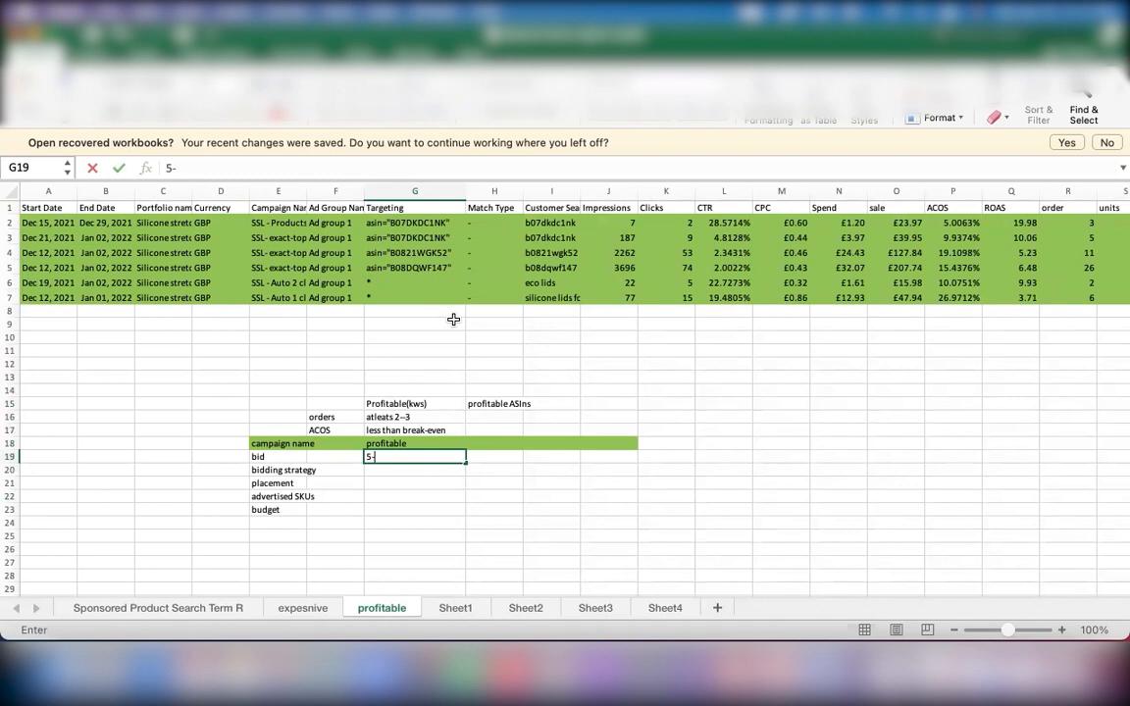
{"action": "type", "text": "10 cents high"}
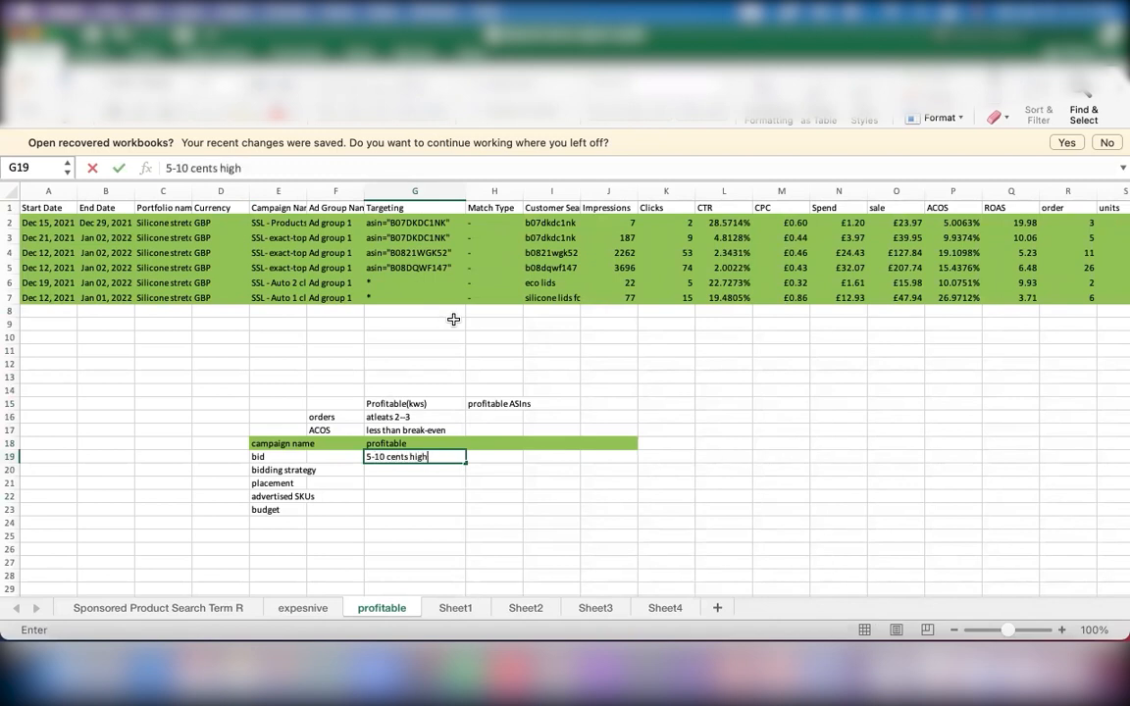
{"action": "type", "text": "er than previous target"}
{"action": "key", "text": "Return"}
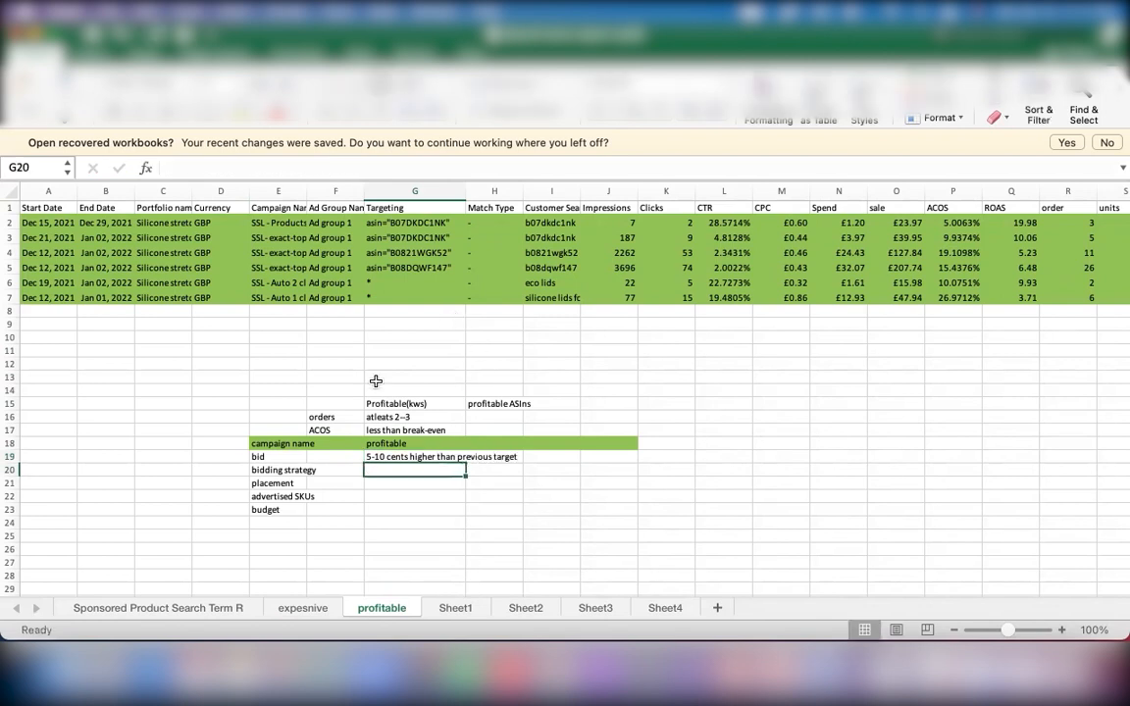
{"action": "left_click", "coordinate": [397, 509]}
{"action": "left_click_drag", "start_coordinate": [468, 190], "coordinate": [532, 193]}
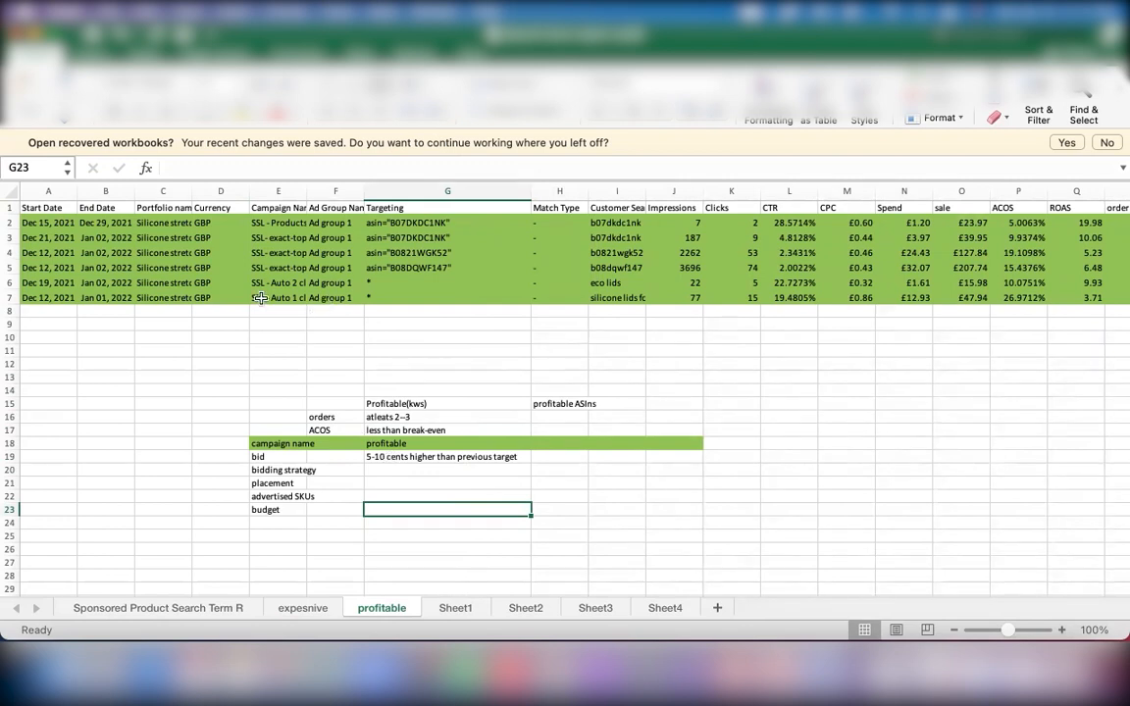
{"action": "left_click", "coordinate": [616, 284]}
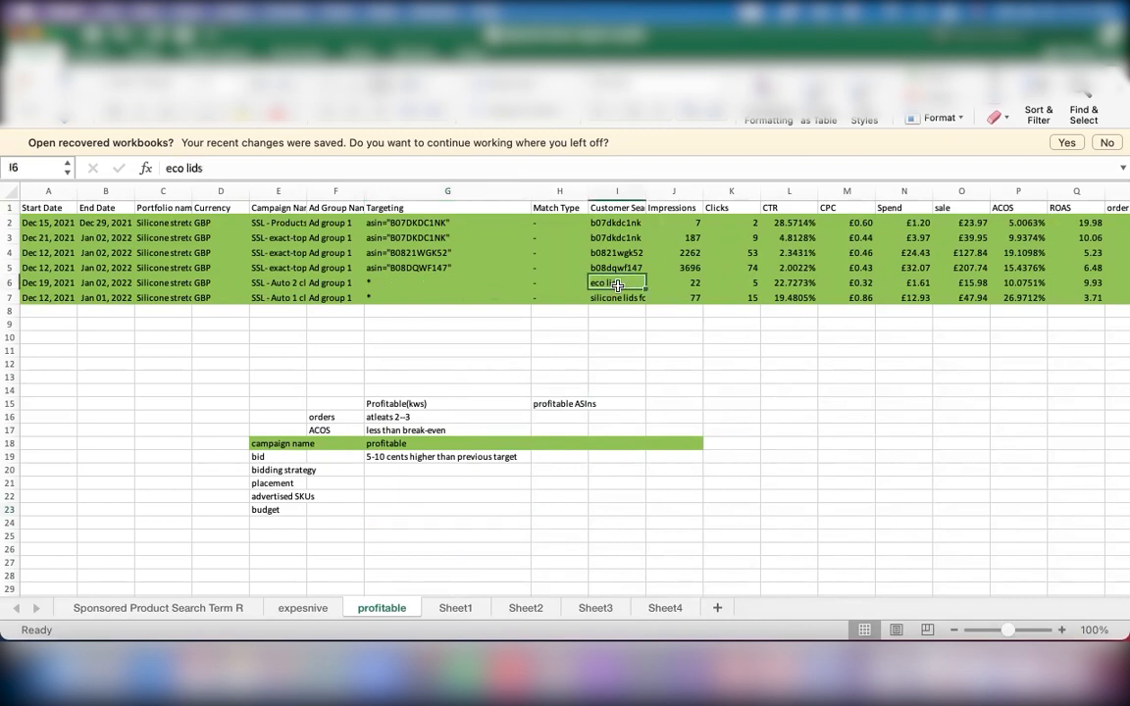
{"action": "left_click", "coordinate": [281, 297]}
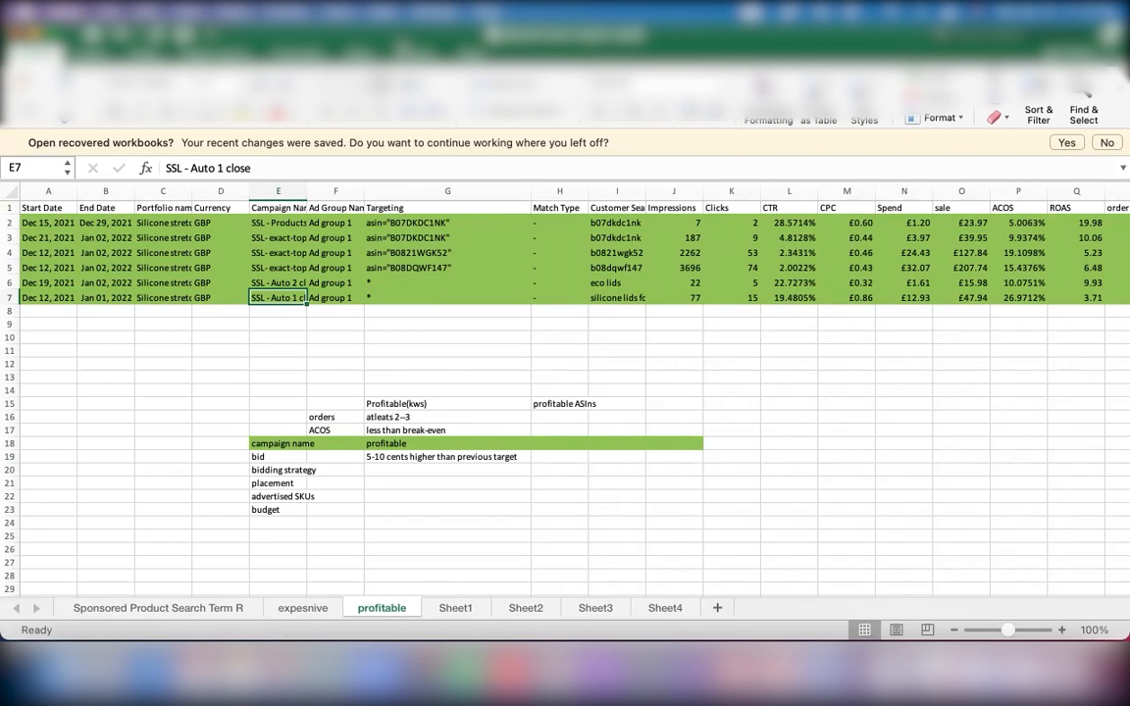
{"action": "scroll", "coordinate": [688, 311], "scroll_direction": "right", "scroll_amount": 8}
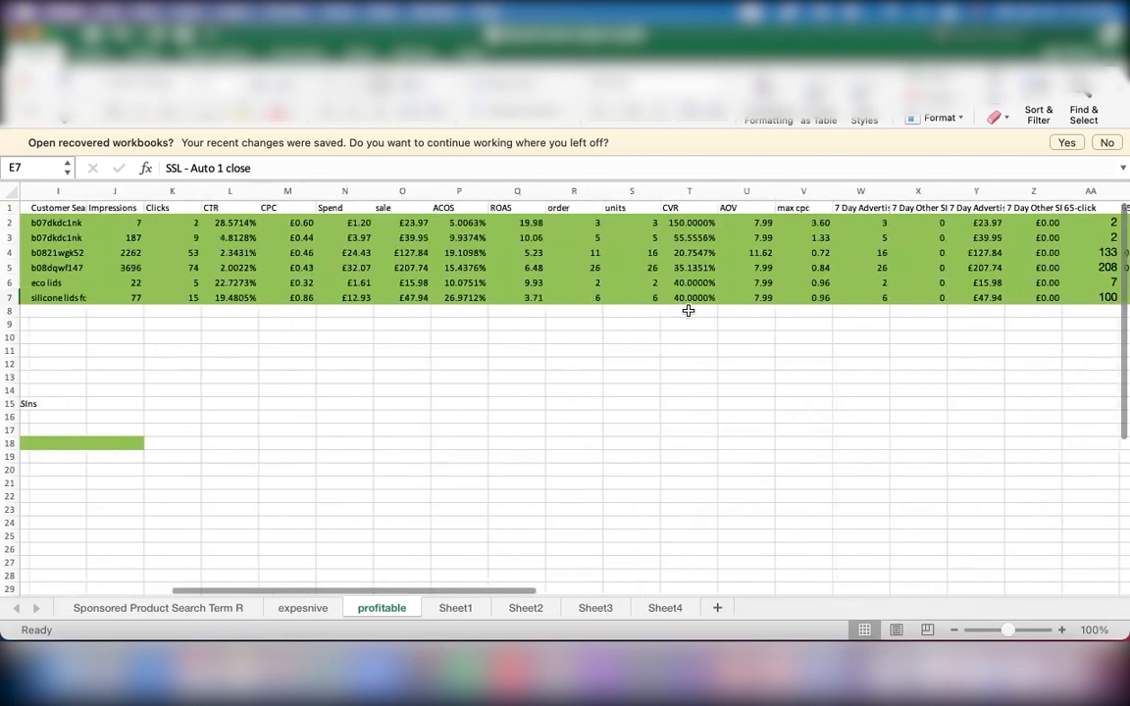
{"action": "scroll", "coordinate": [689, 311], "scroll_direction": "right", "scroll_amount": 2}
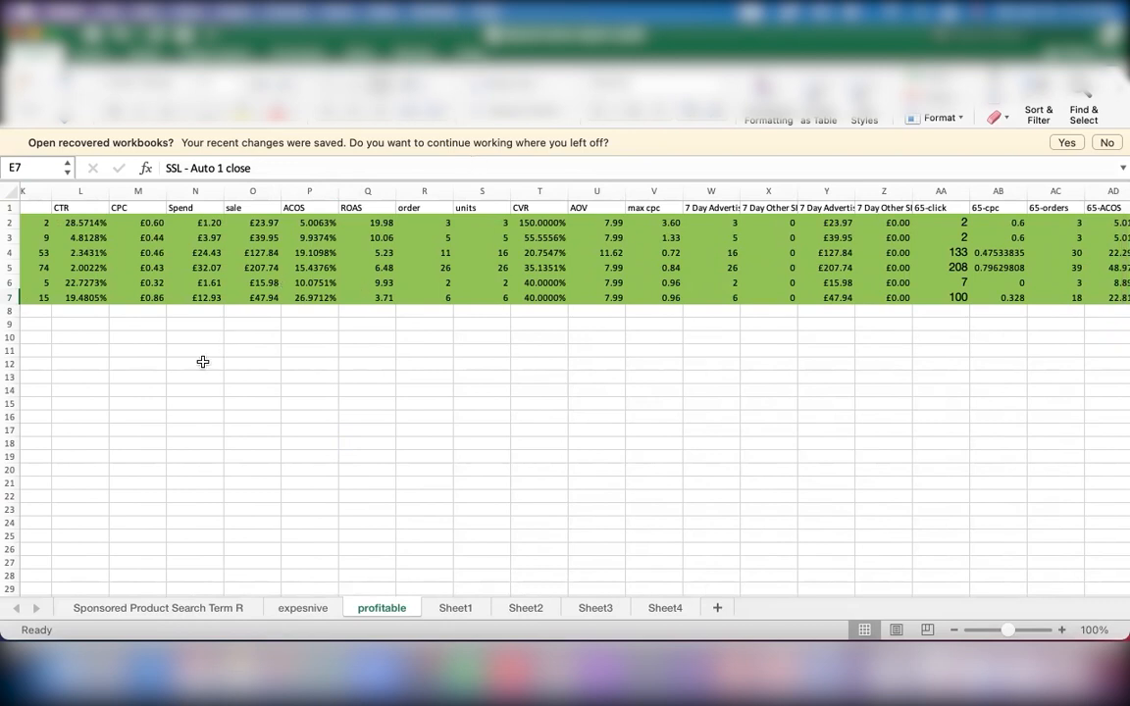
{"action": "scroll", "coordinate": [186, 334], "scroll_direction": "left", "scroll_amount": 8}
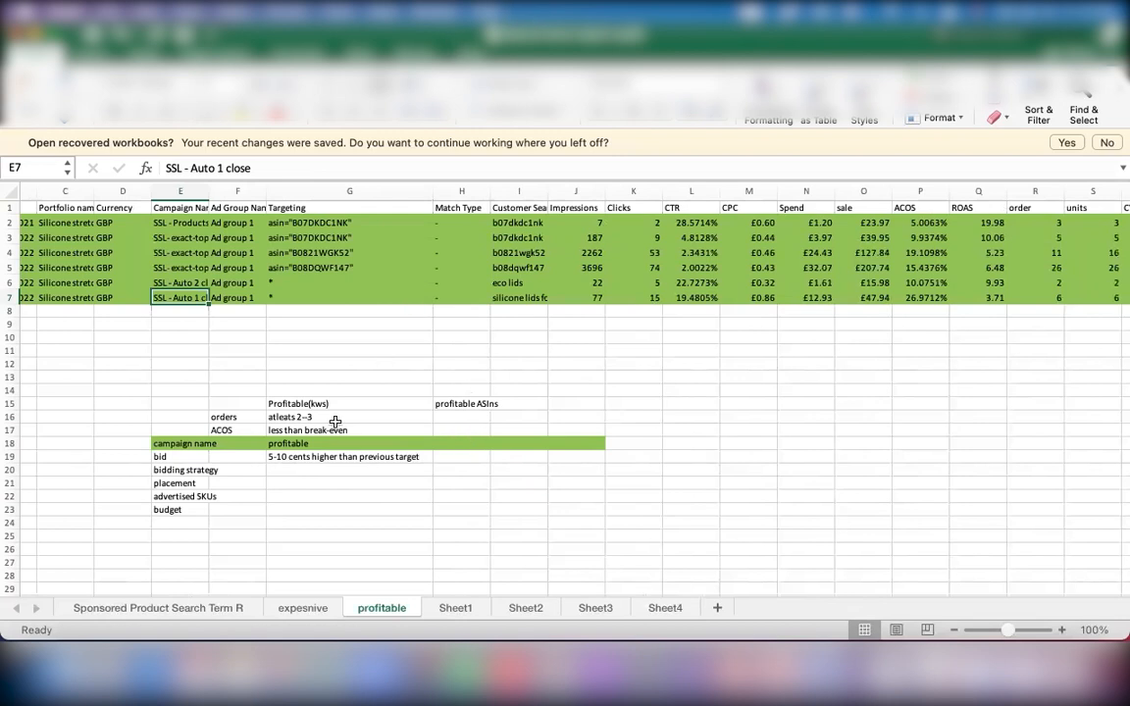
- Copy the keyword bid rule from G19 into H19 under the profitable ASINs heading
{"action": "left_click", "coordinate": [291, 462]}
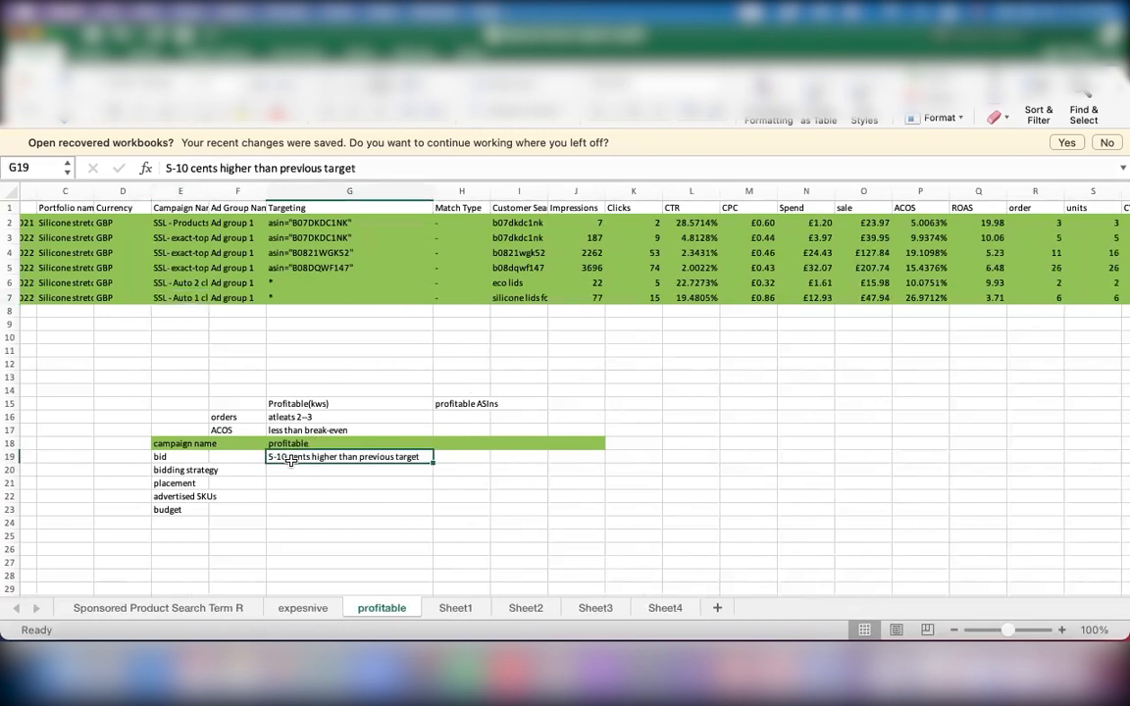
{"action": "key", "text": "super+c"}
{"action": "left_click", "coordinate": [461, 457]}
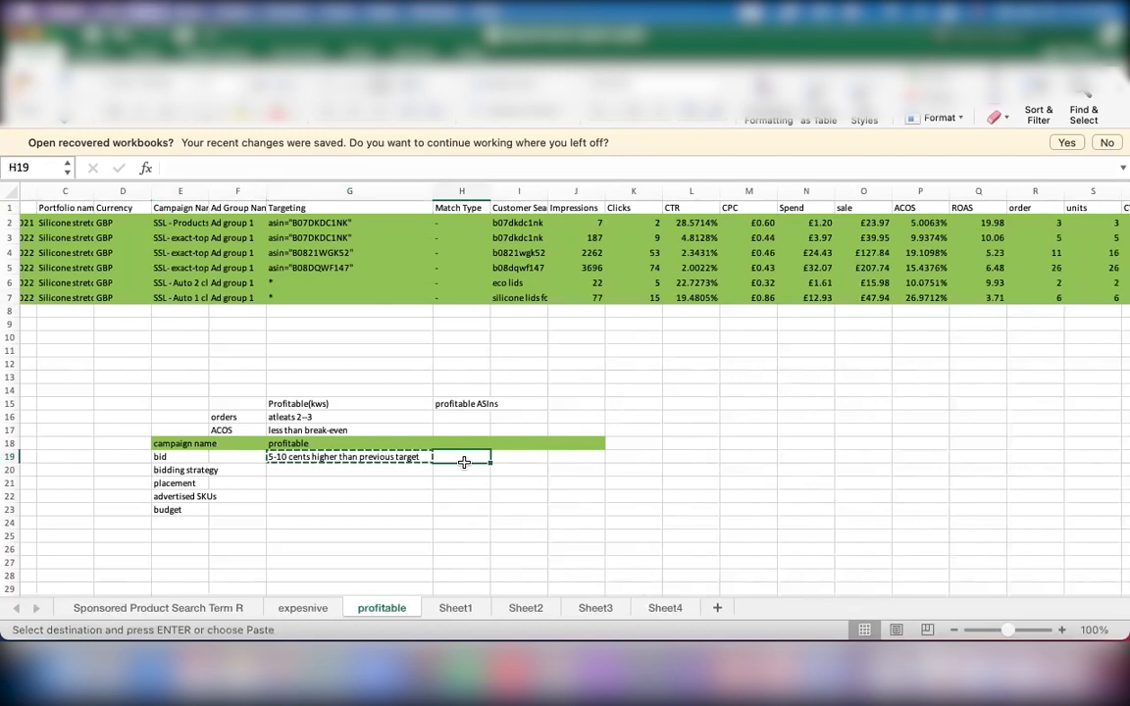
{"action": "key", "text": "super+v"}
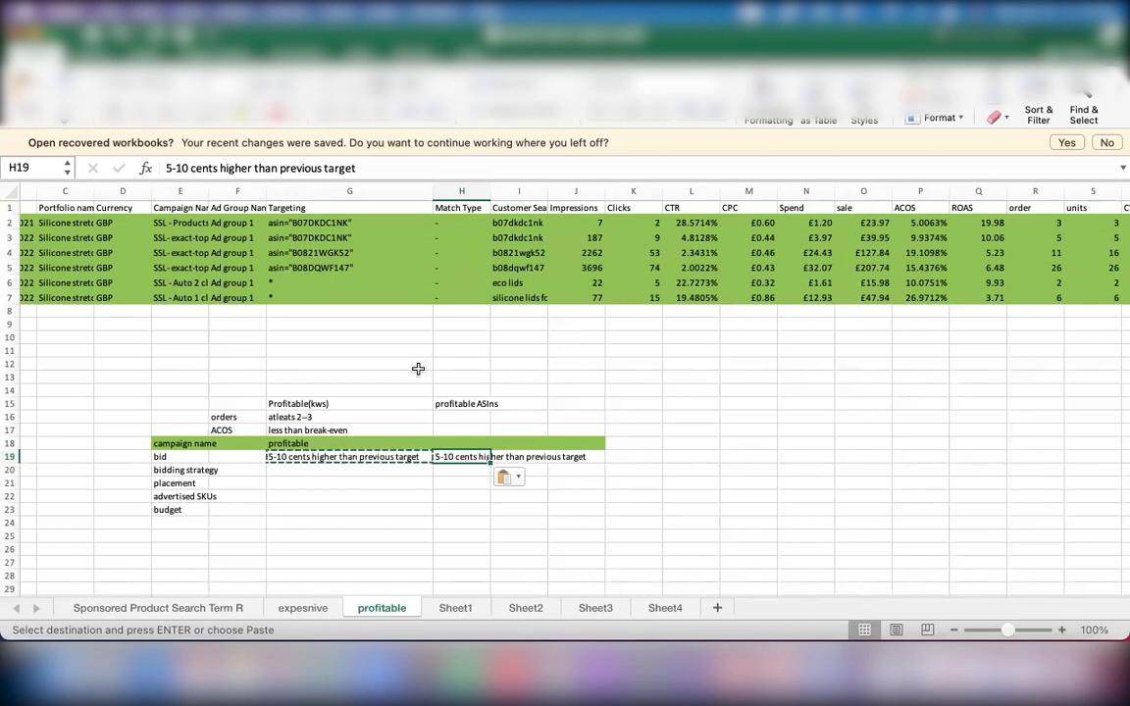
- Enter "same as previous campaign" as the keyword bidding strategy in G20 and copy it to H20 for the ASINs
{"action": "left_click", "coordinate": [295, 473]}
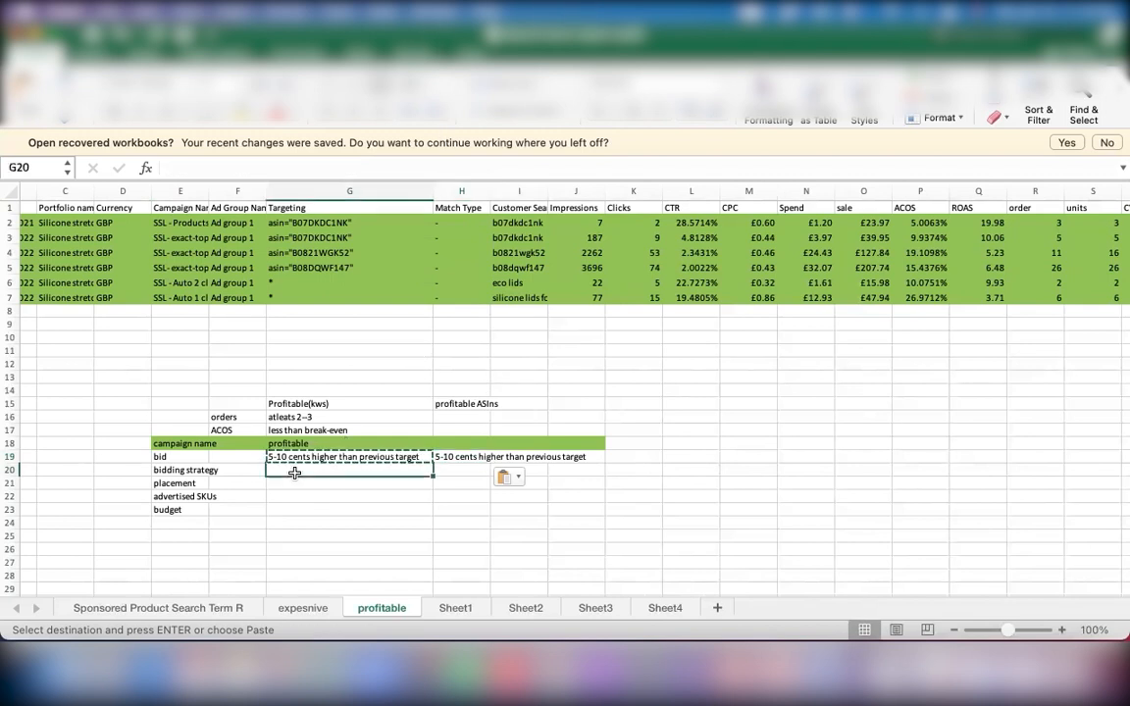
{"action": "type", "text": "same a"}
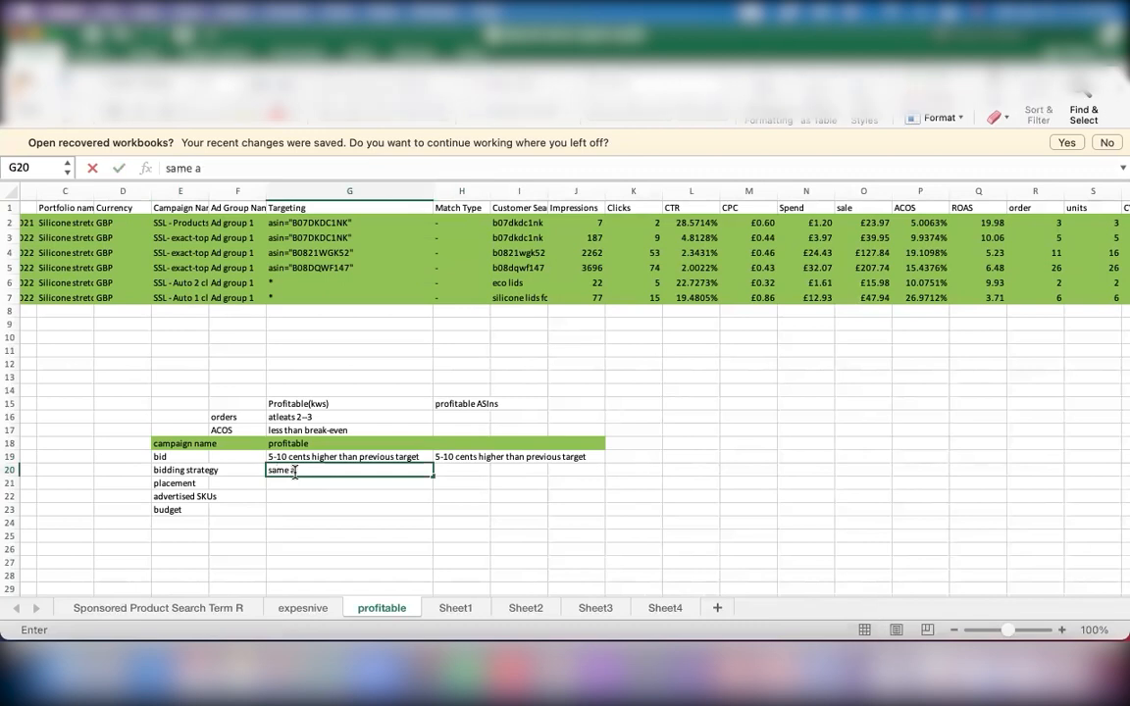
{"action": "type", "text": "s previous campaign"}
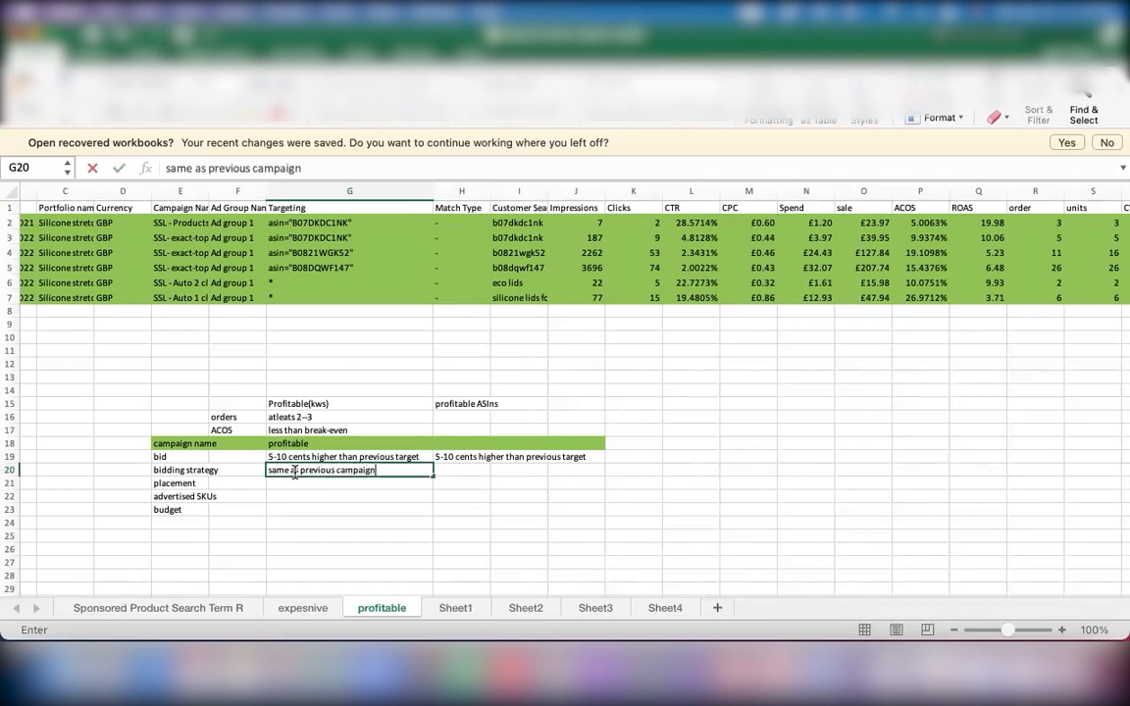
{"action": "key", "text": "Return"}
{"action": "left_click", "coordinate": [364, 473]}
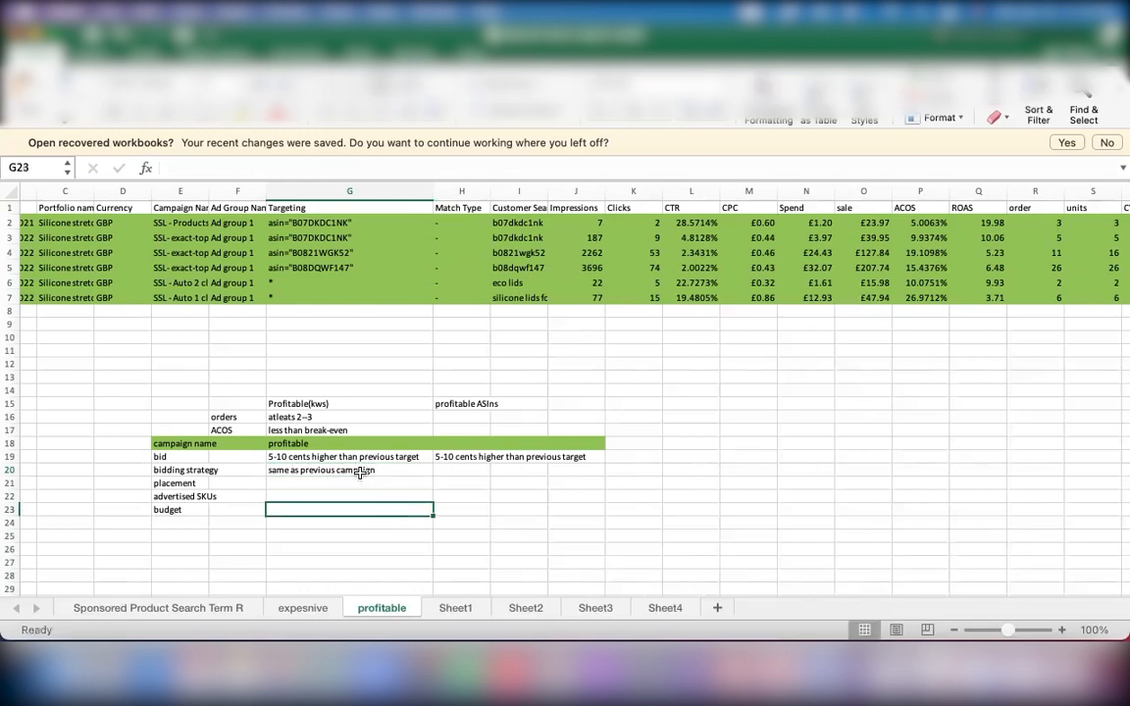
{"action": "key", "text": "super+c"}
{"action": "left_click", "coordinate": [467, 473]}
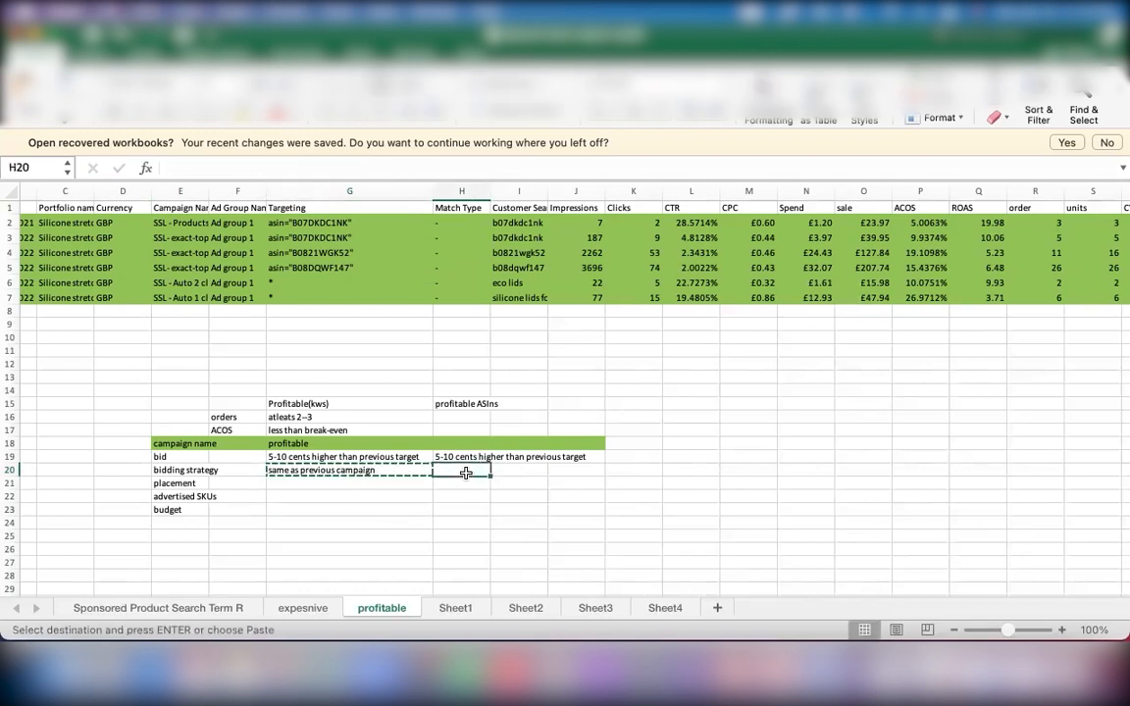
{"action": "key", "text": "super+v"}
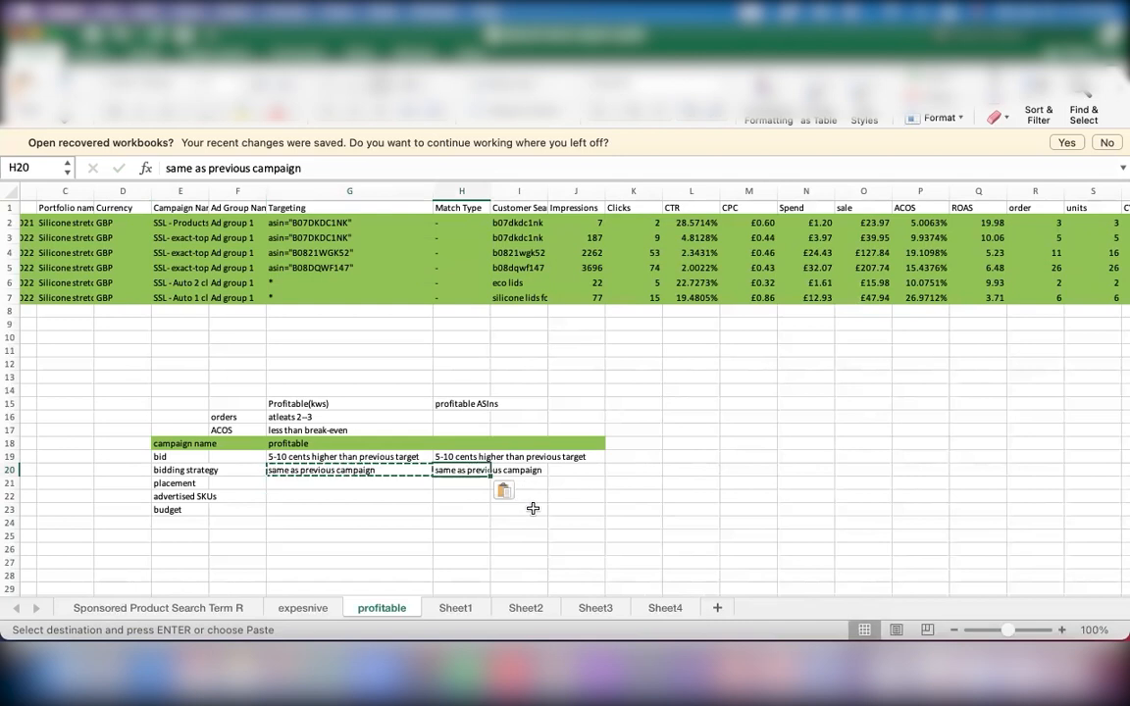
- Copy "same as previous campaign" from G20 into the placement row for both keywords and ASINs, G21 and H21
{"action": "key", "text": "Escape"}
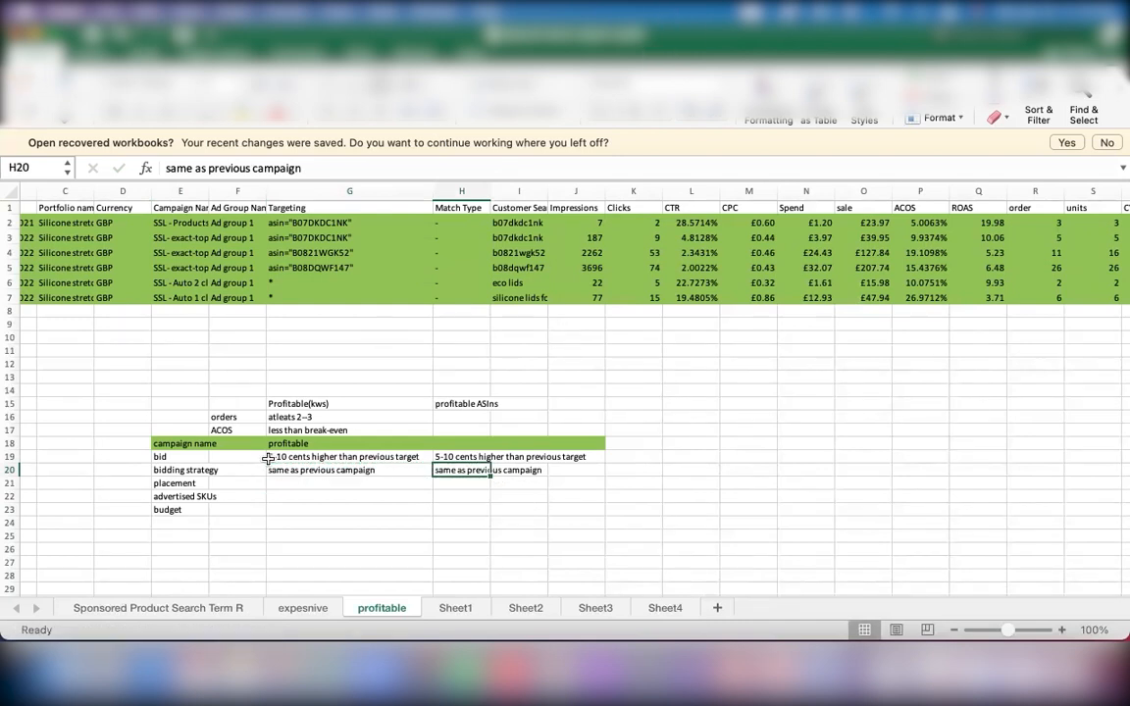
{"action": "left_click", "coordinate": [291, 482]}
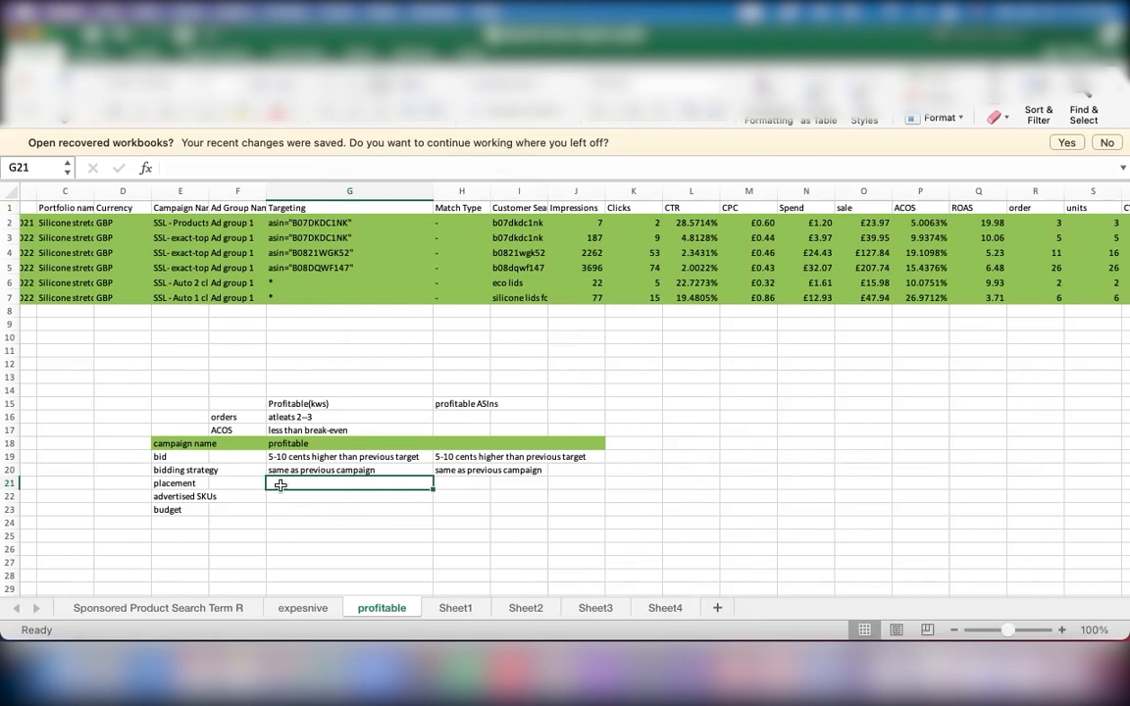
{"action": "left_click", "coordinate": [316, 467]}
{"action": "key", "text": "super+c"}
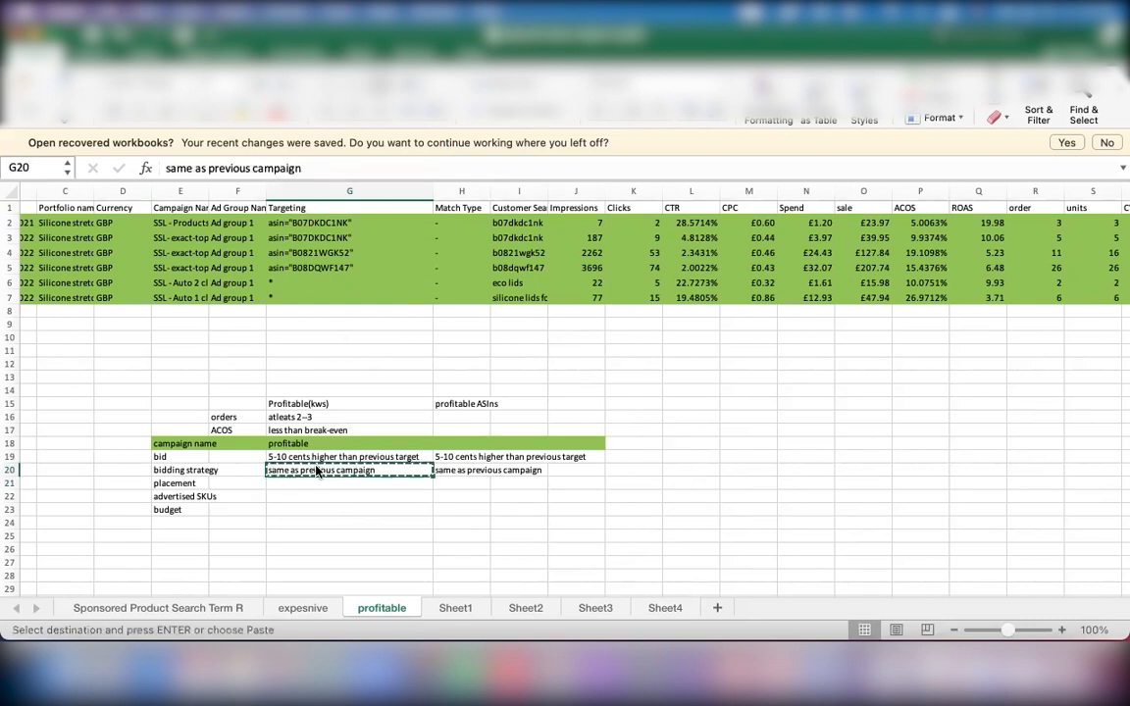
{"action": "left_click", "coordinate": [300, 483]}
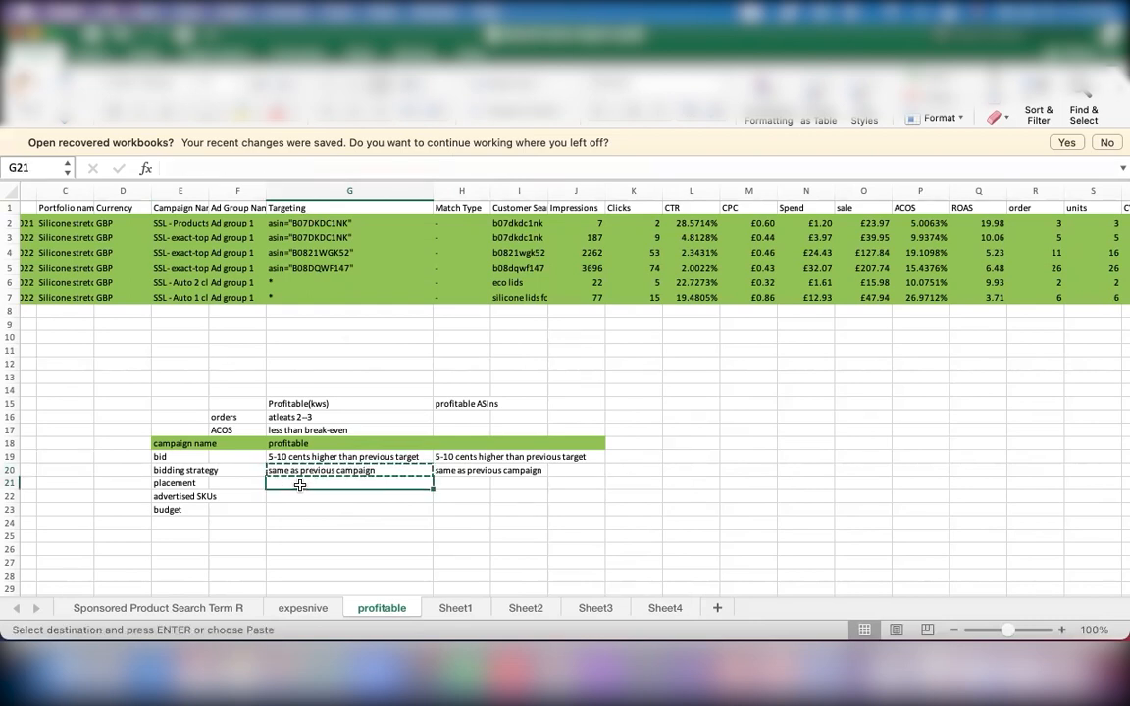
{"action": "key", "text": "super+v"}
{"action": "left_click", "coordinate": [463, 483]}
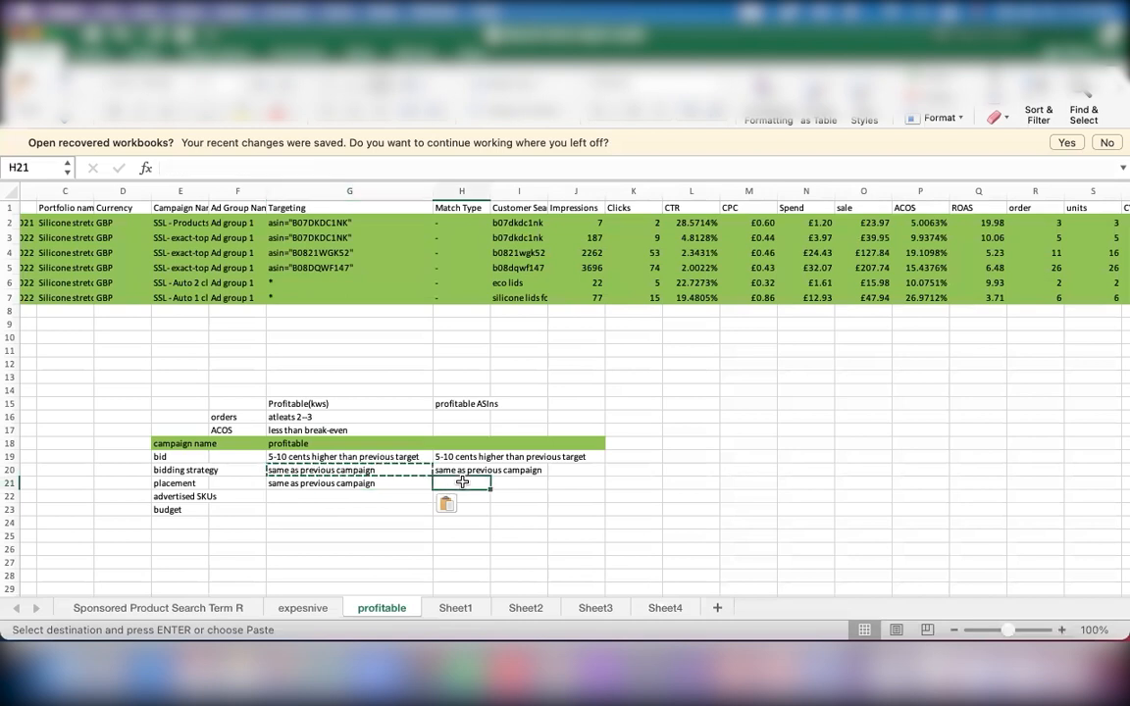
{"action": "key", "text": "super+v"}
{"action": "key", "text": "Escape"}
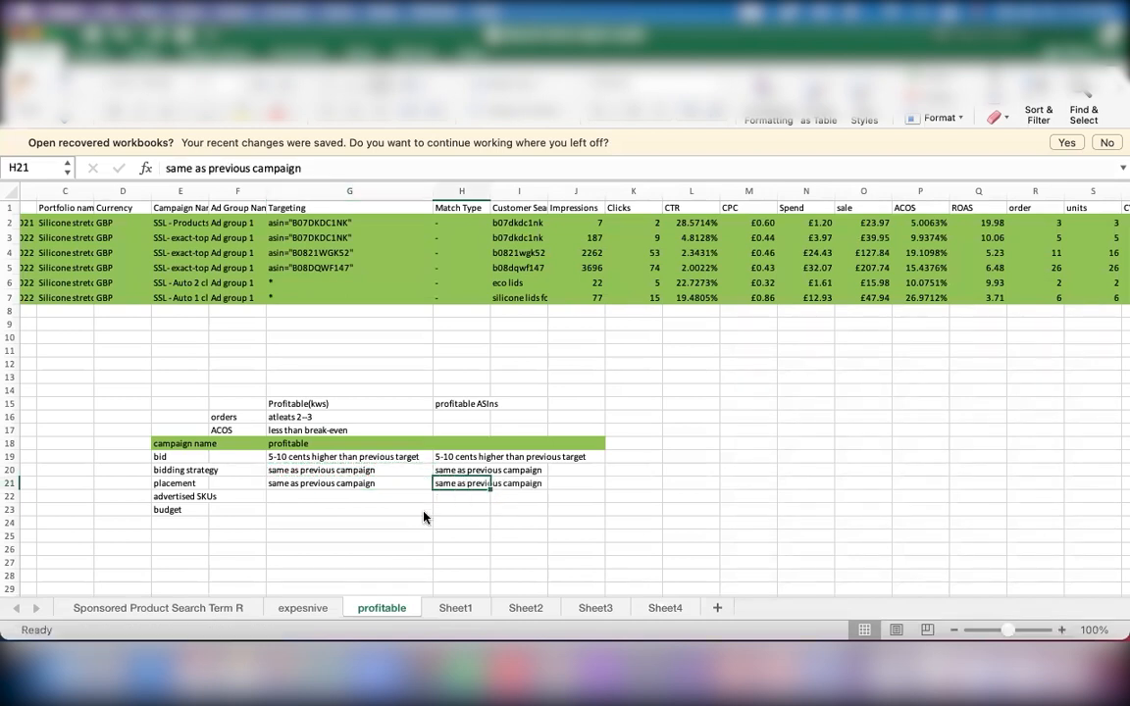
- Copy "same as previous campaign" from G21 into the advertised SKUs row for keywords and ASINs, G22 and H22
{"action": "left_click", "coordinate": [287, 496]}
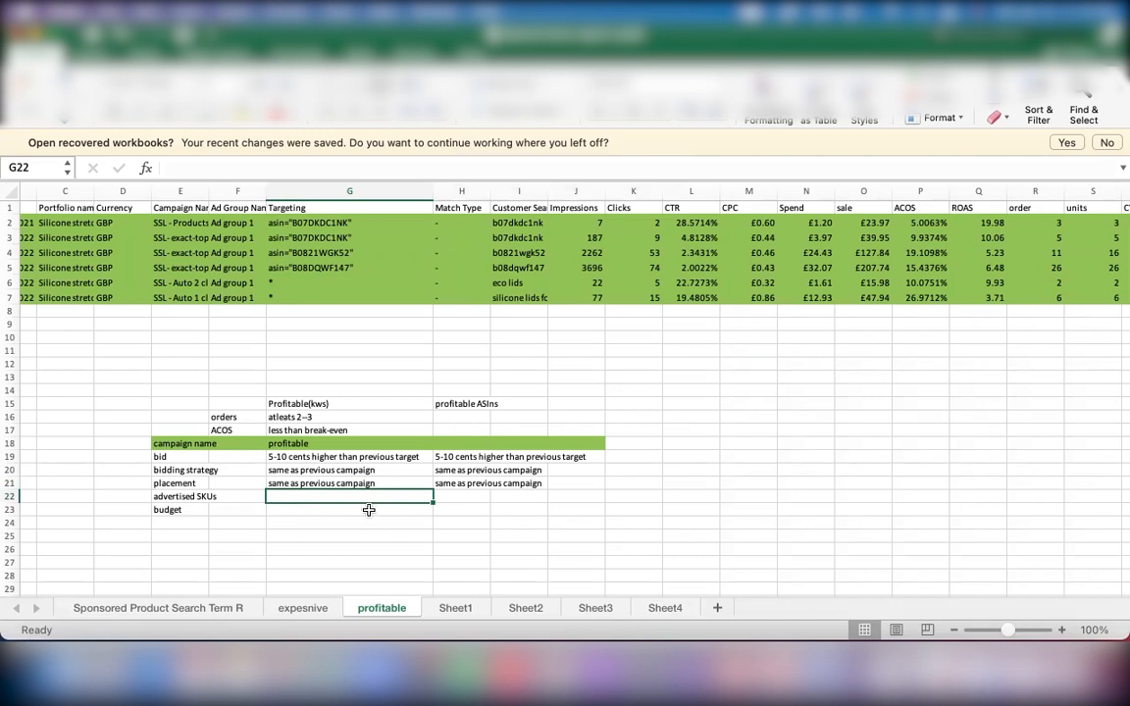
{"action": "left_click", "coordinate": [349, 483]}
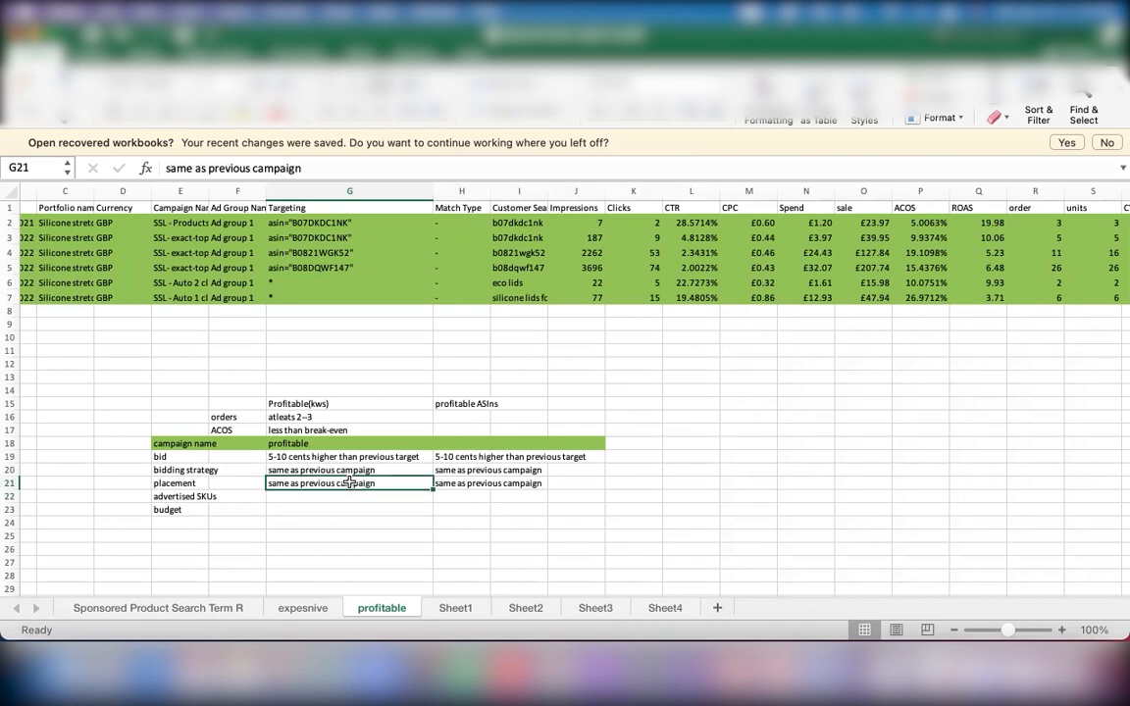
{"action": "key", "text": "super+c"}
{"action": "left_click", "coordinate": [321, 495]}
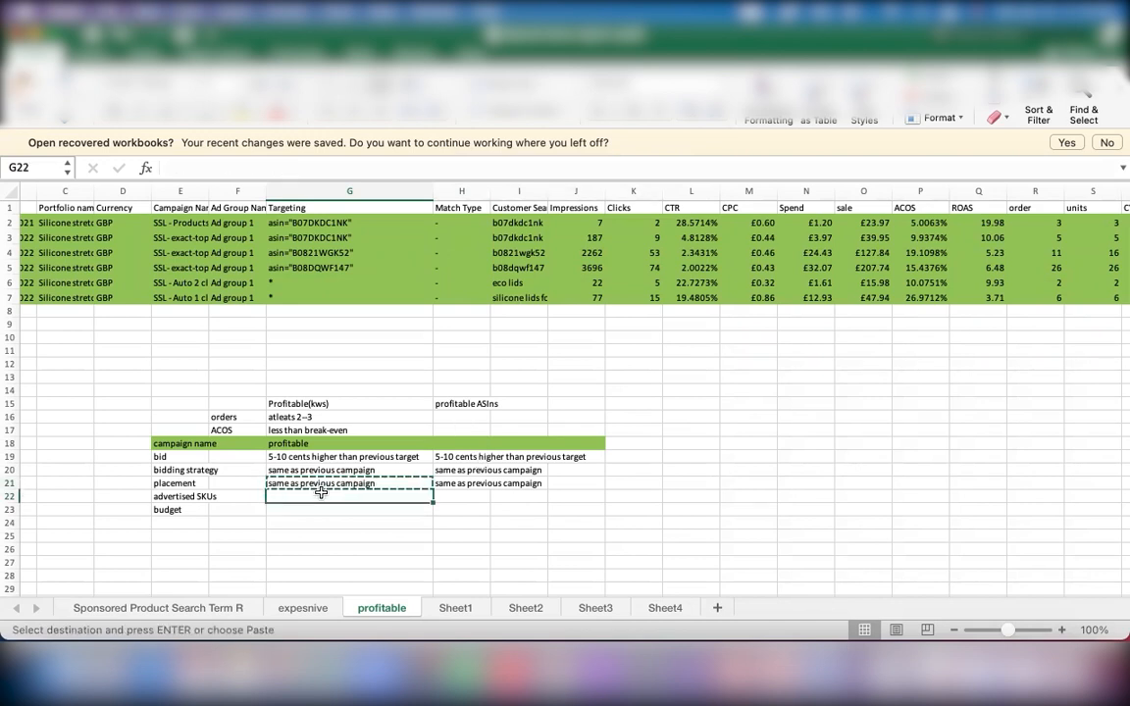
{"action": "key", "text": "super+v"}
{"action": "left_click", "coordinate": [454, 497]}
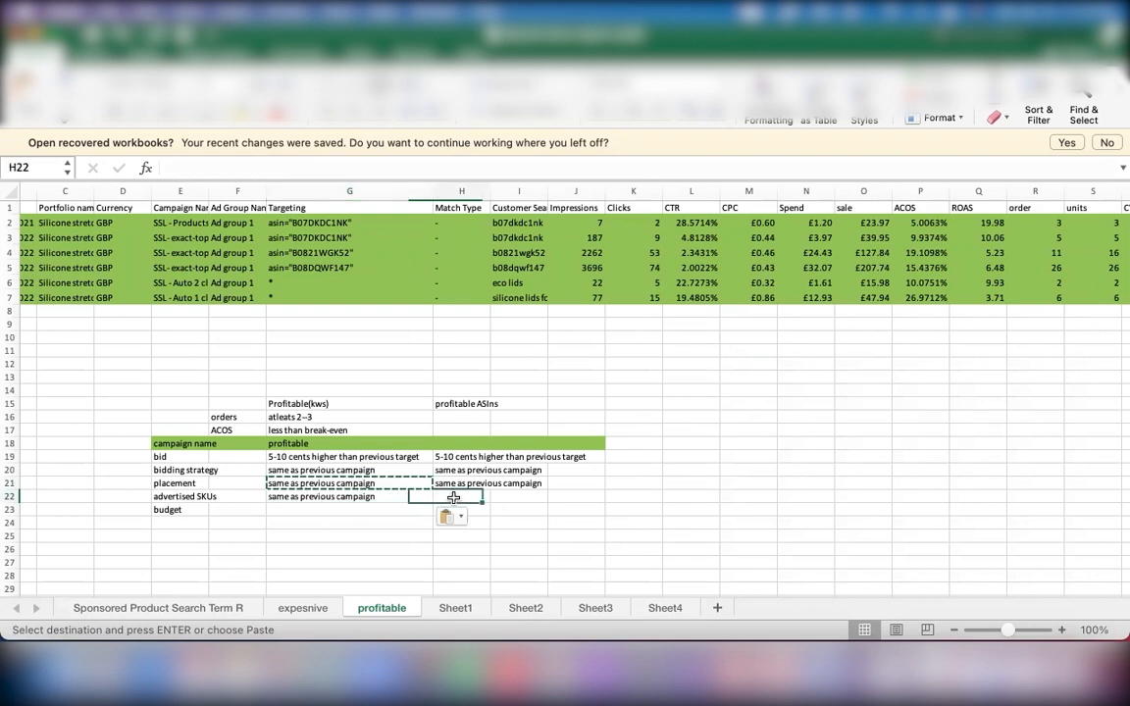
{"action": "key", "text": "super+v"}
{"action": "left_click", "coordinate": [576, 420]}
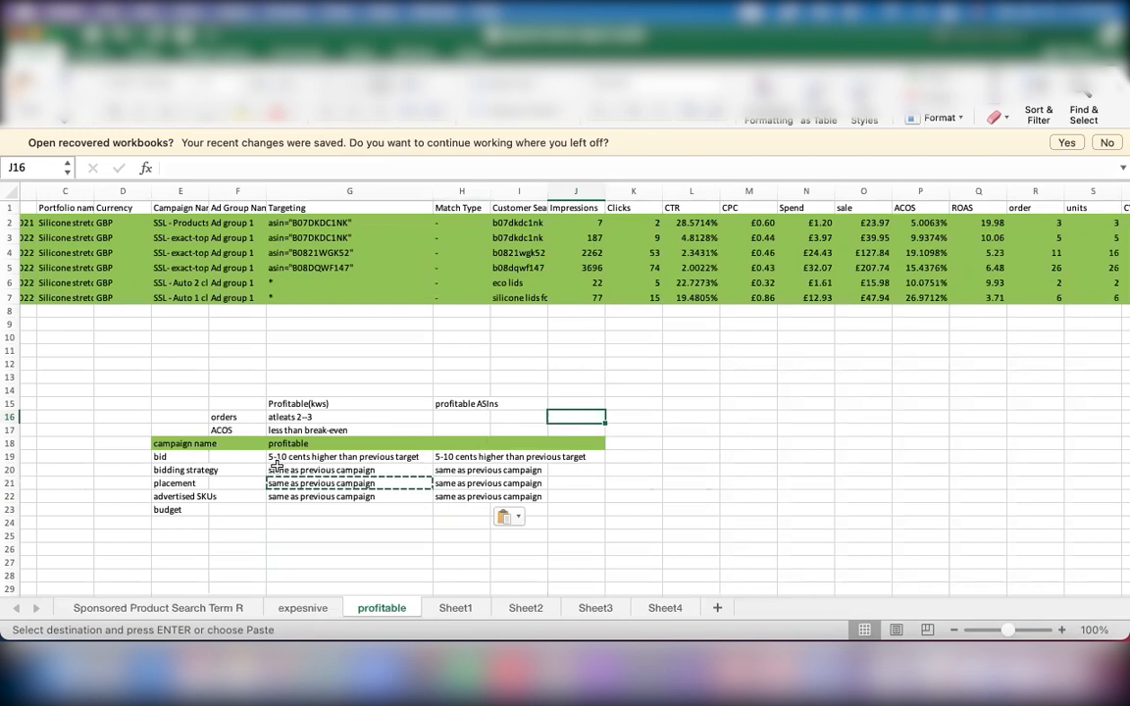
- Enter the note "put these STs as negative exact in previous campaign after 48-36 hrs" in G25, below the keyword settings
{"action": "left_click", "coordinate": [300, 511]}
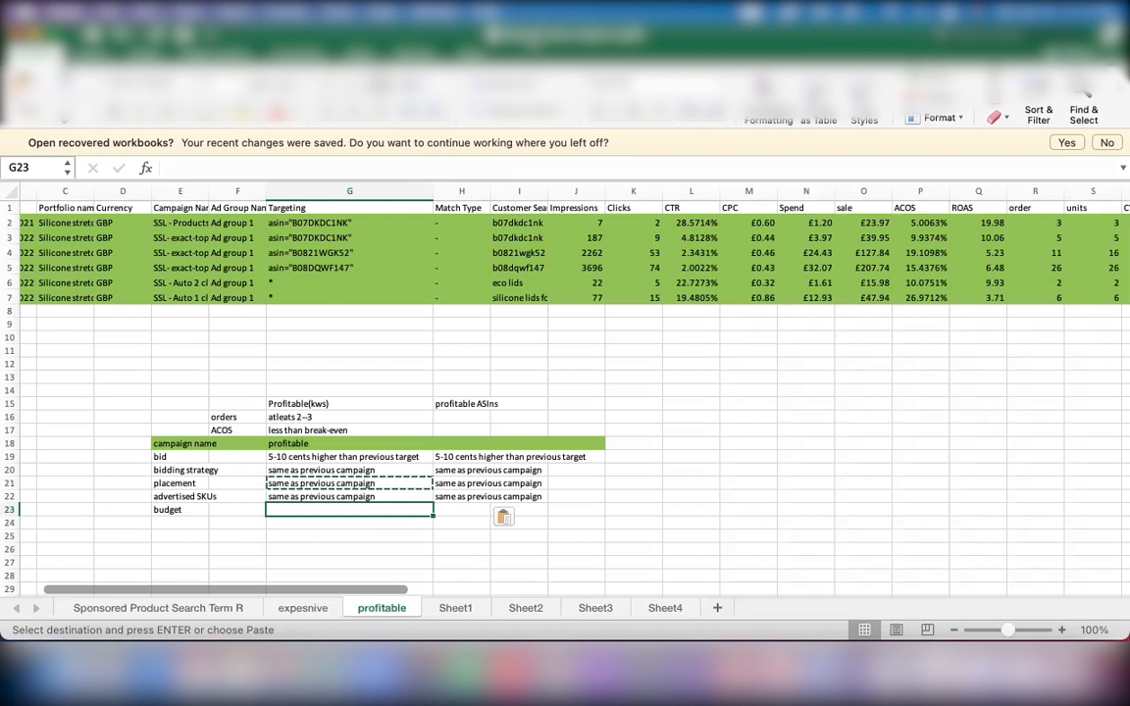
{"action": "scroll", "coordinate": [452, 245], "scroll_direction": "down", "scroll_amount": 5}
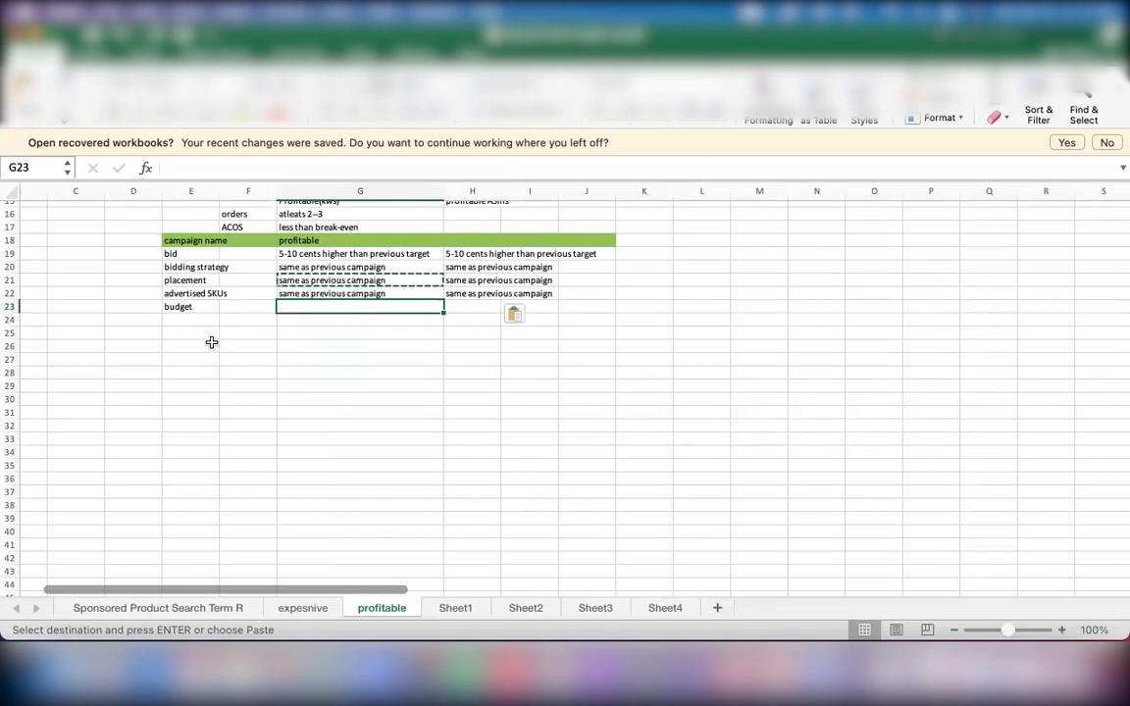
{"action": "left_click", "coordinate": [299, 335]}
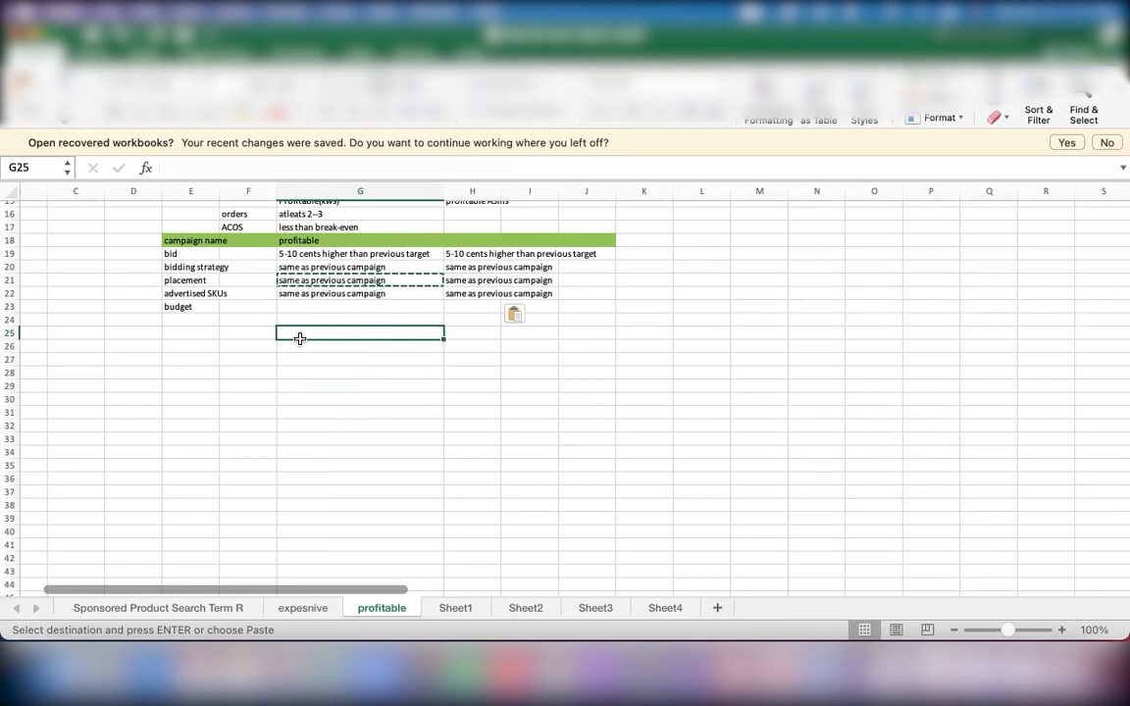
{"action": "type", "text": "put t"}
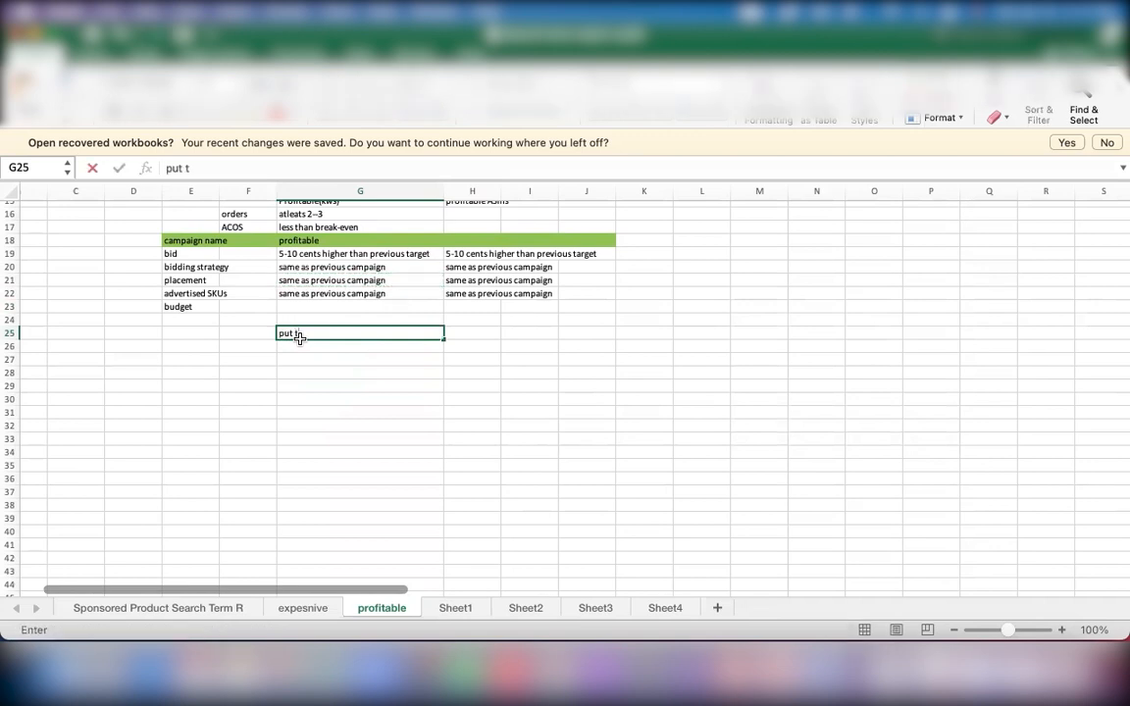
{"action": "type", "text": "hese STs as negative"}
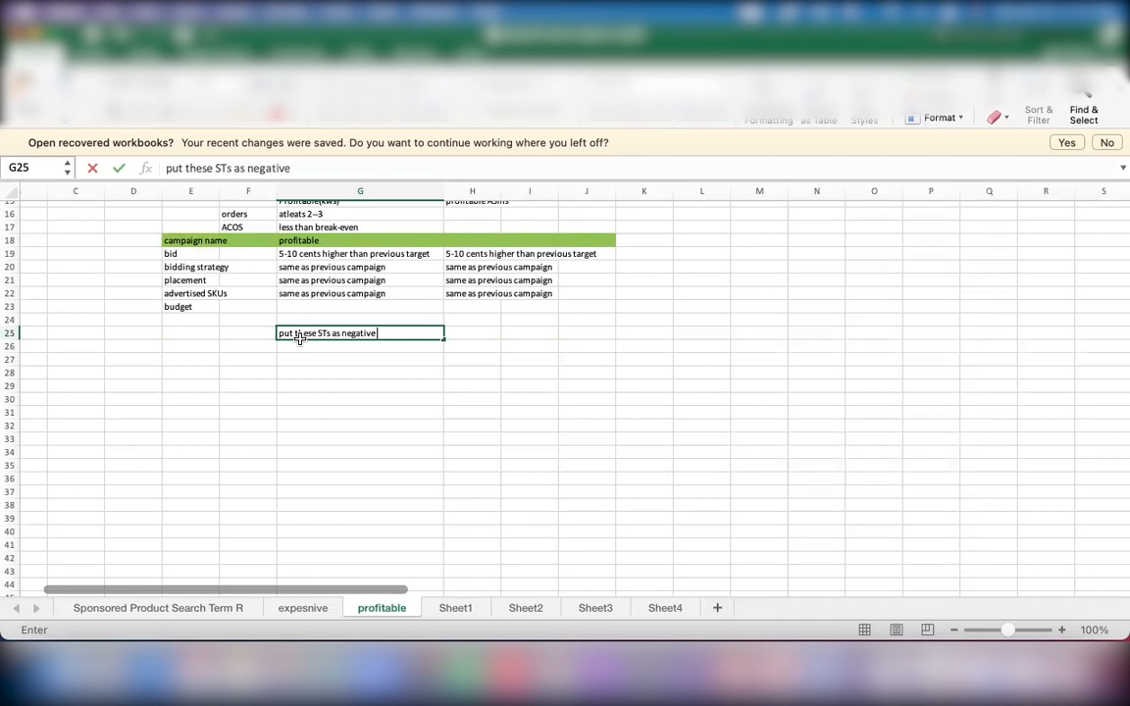
{"action": "type", "text": " exact in prev"}
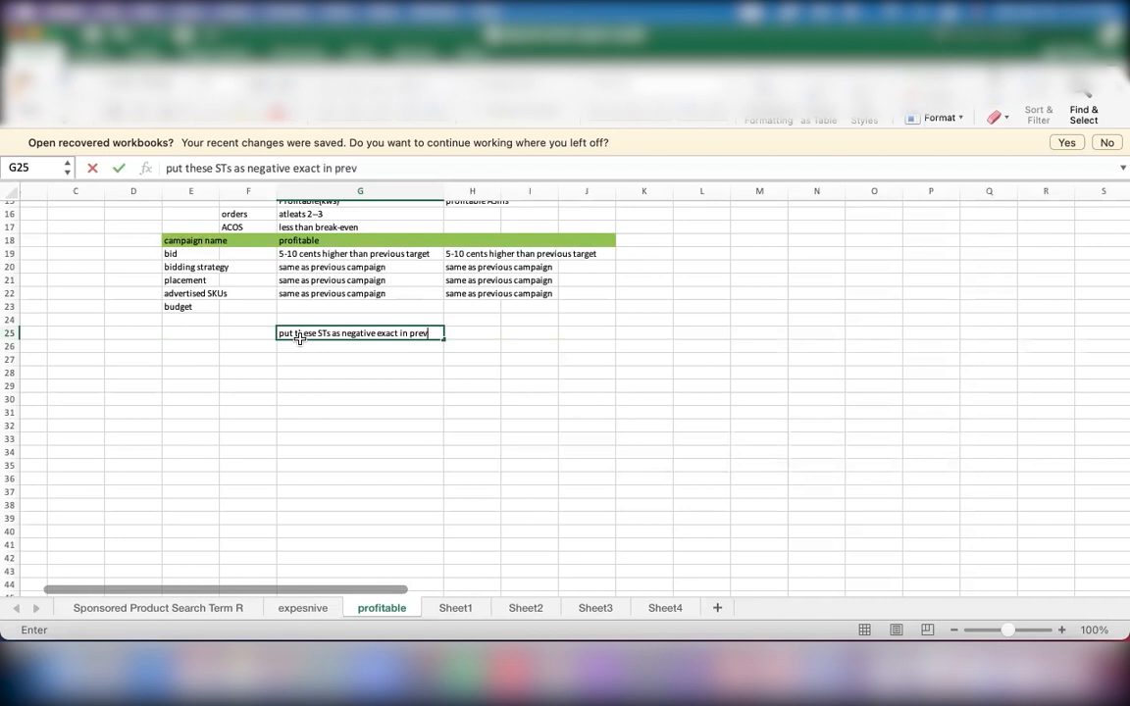
{"action": "type", "text": "ious campaign aftye"}
{"action": "key", "text": "BackSpace"}
{"action": "key", "text": "BackSpace"}
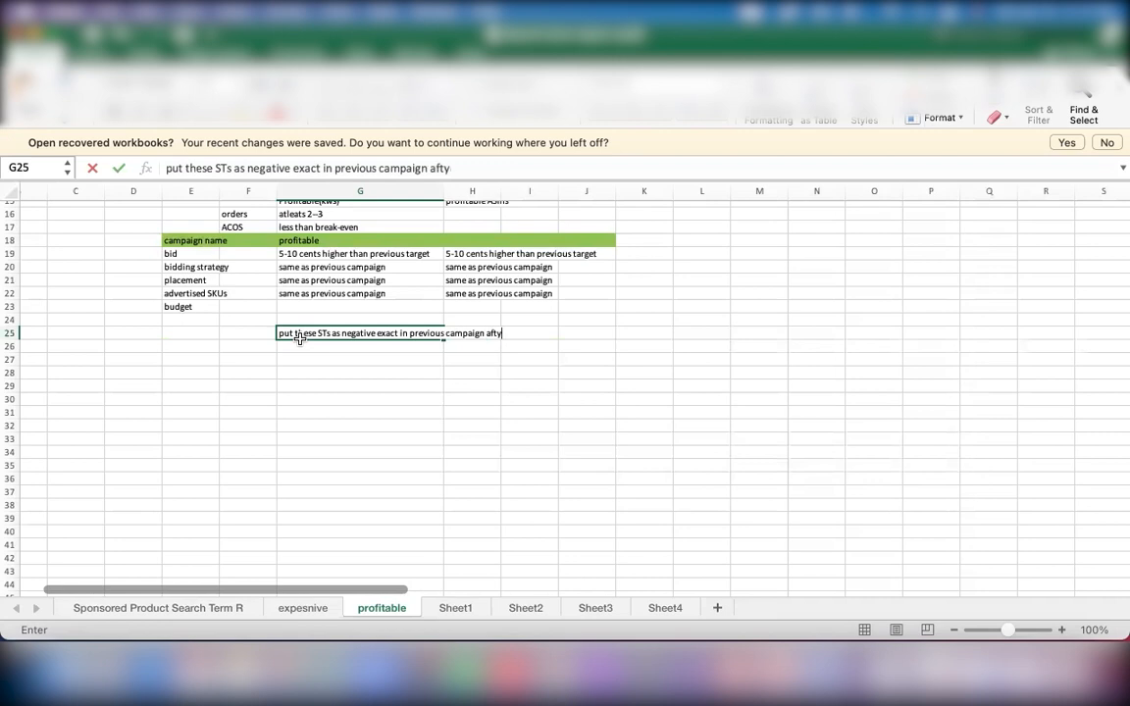
{"action": "type", "text": "er"}
{"action": "type", "text": "-"}
{"action": "type", "text": "24"}
{"action": "key", "text": "BackSpace"}
{"action": "key", "text": "BackSpace"}
{"action": "key", "text": "BackSpace"}
{"action": "type", "text": "48-36 hrs"}
{"action": "key", "text": "Return"}
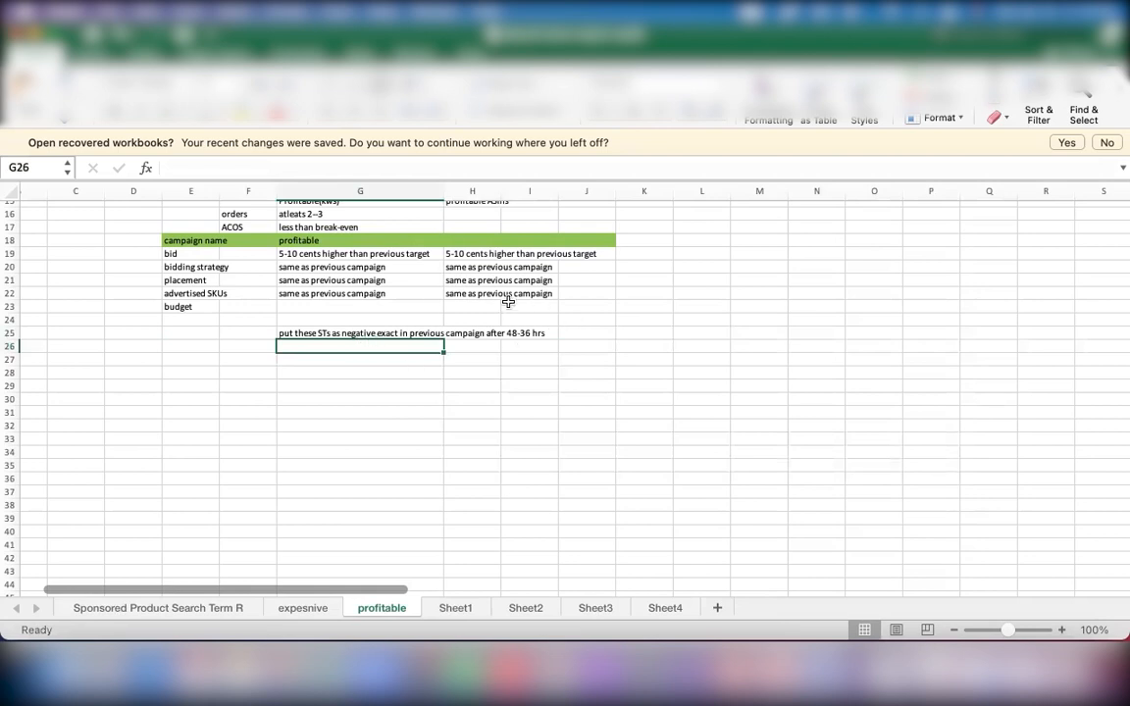
- Copy the negative exact note from G25 into H25 for the ASINs
{"action": "left_click", "coordinate": [377, 332]}
{"action": "key", "text": "super+c"}
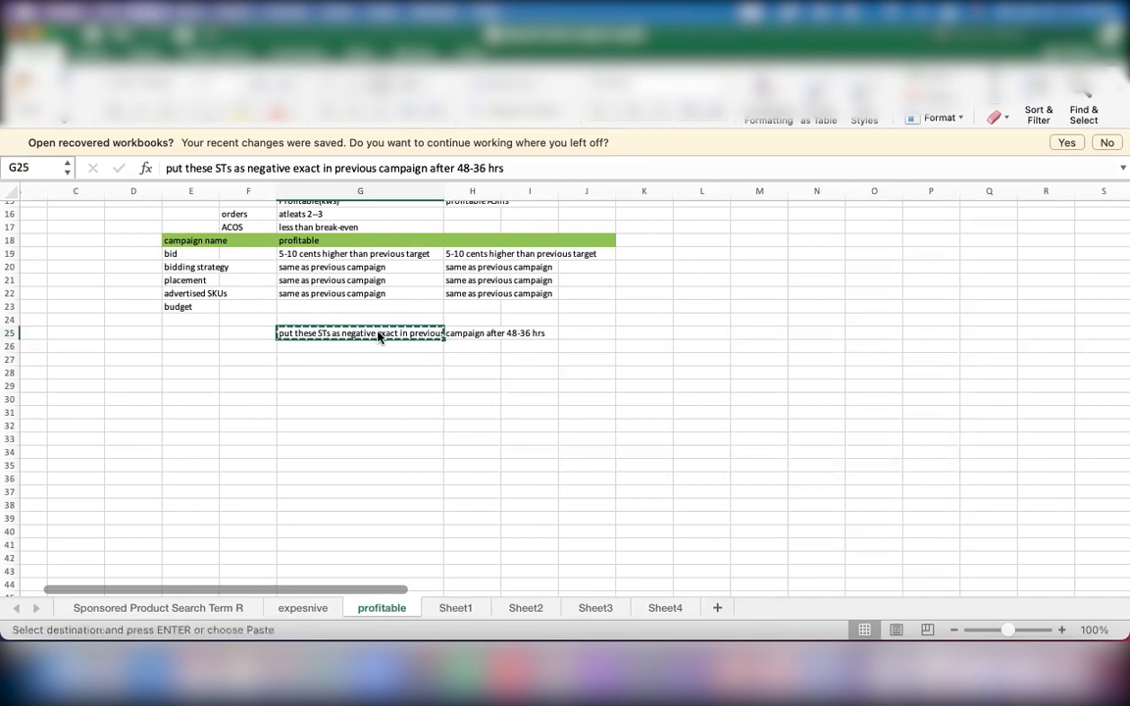
{"action": "left_click", "coordinate": [476, 333]}
{"action": "key", "text": "super+v"}
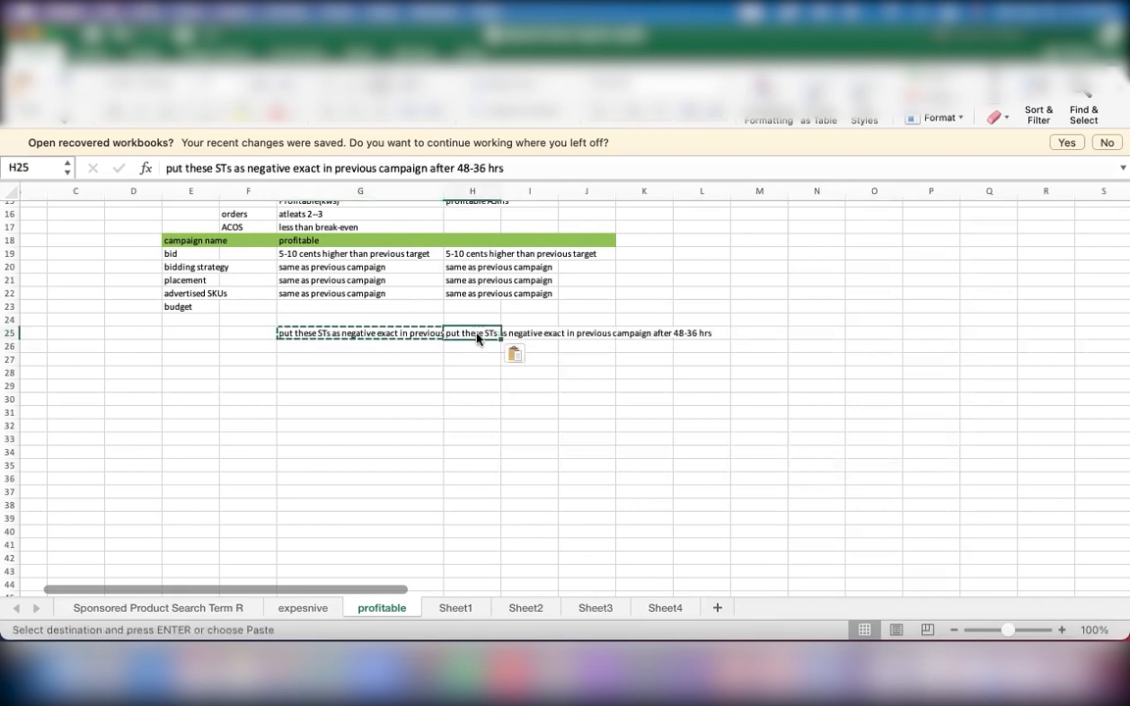
- Replace "exact" with "product" in the H25 note so the ASINs are put as negative product
{"action": "double_click", "coordinate": [479, 331]}
{"action": "key", "text": "Right"}
{"action": "key", "text": "Right"}
{"action": "key", "text": "Right"}
{"action": "key", "text": "Right"}
{"action": "key", "text": "Right"}
{"action": "key", "text": "Right"}
{"action": "key", "text": "Right"}
{"action": "key", "text": "Right"}
{"action": "key", "text": "Right"}
{"action": "key", "text": "Right"}
{"action": "key", "text": "Right"}
{"action": "key", "text": "Right"}
{"action": "key", "text": "Right"}
{"action": "key", "text": "Right"}
{"action": "key", "text": "Right"}
{"action": "key", "text": "Right"}
{"action": "key", "text": "Right"}
{"action": "key", "text": "Right"}
{"action": "key", "text": "Right"}
{"action": "key", "text": "Right"}
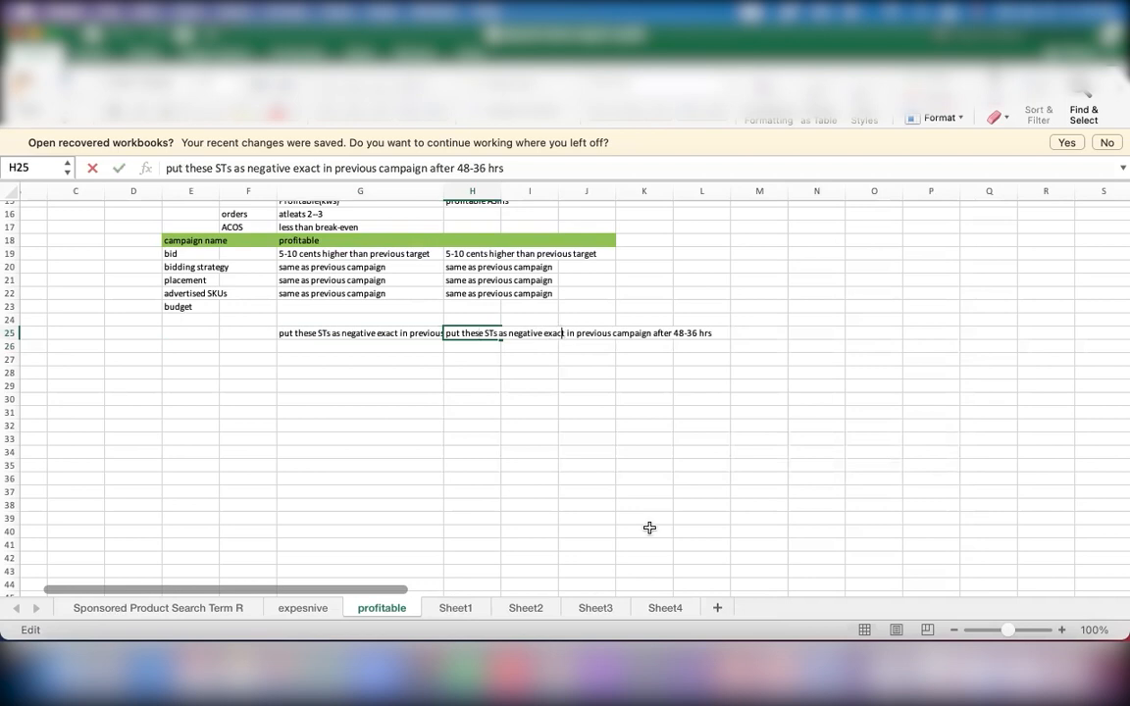
{"action": "key", "text": "BackSpace"}
{"action": "key", "text": "BackSpace"}
{"action": "key", "text": "BackSpace"}
{"action": "key", "text": "BackSpace"}
{"action": "key", "text": "BackSpace"}
{"action": "type", "text": "product"}
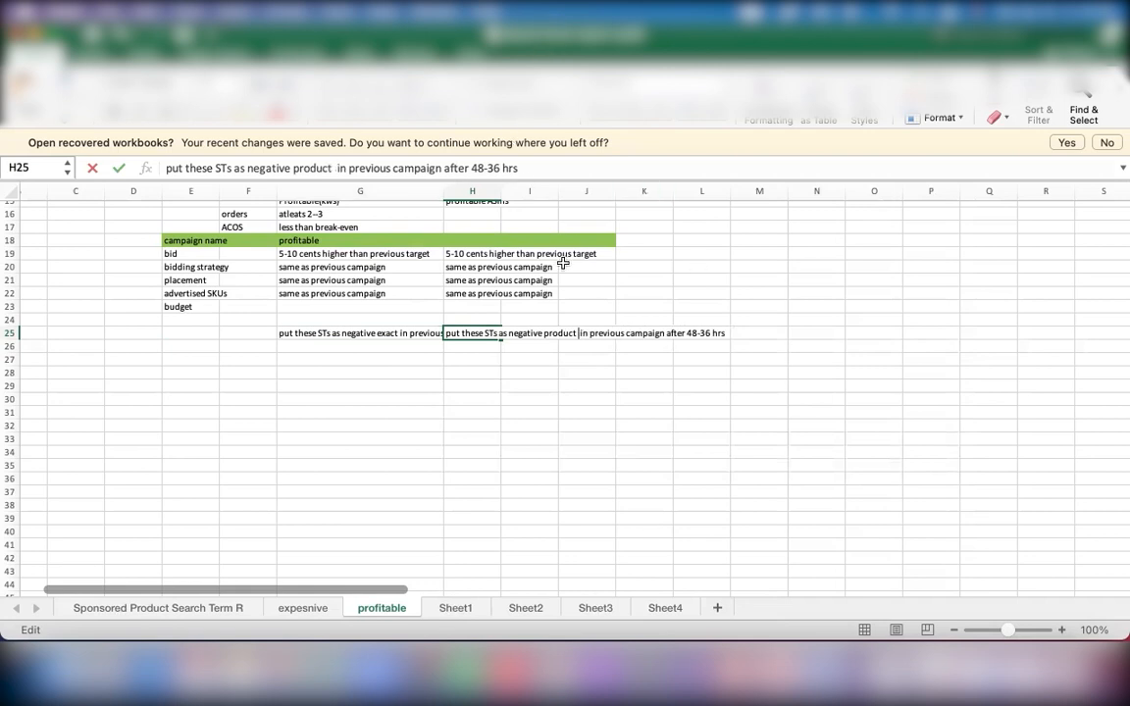
{"action": "left_click", "coordinate": [706, 348]}
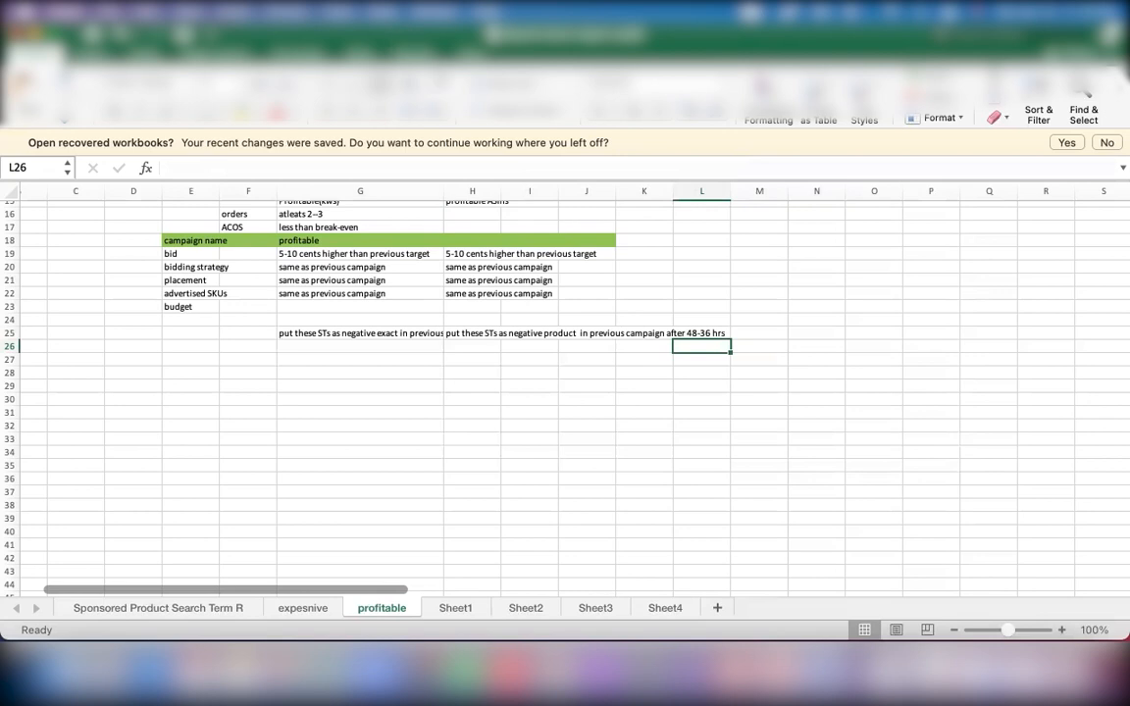
- On the expesnive sheet, clear the Profitable entries in column G and the Bleeder entries in column I of the criteria table
{"action": "left_click", "coordinate": [324, 267]}
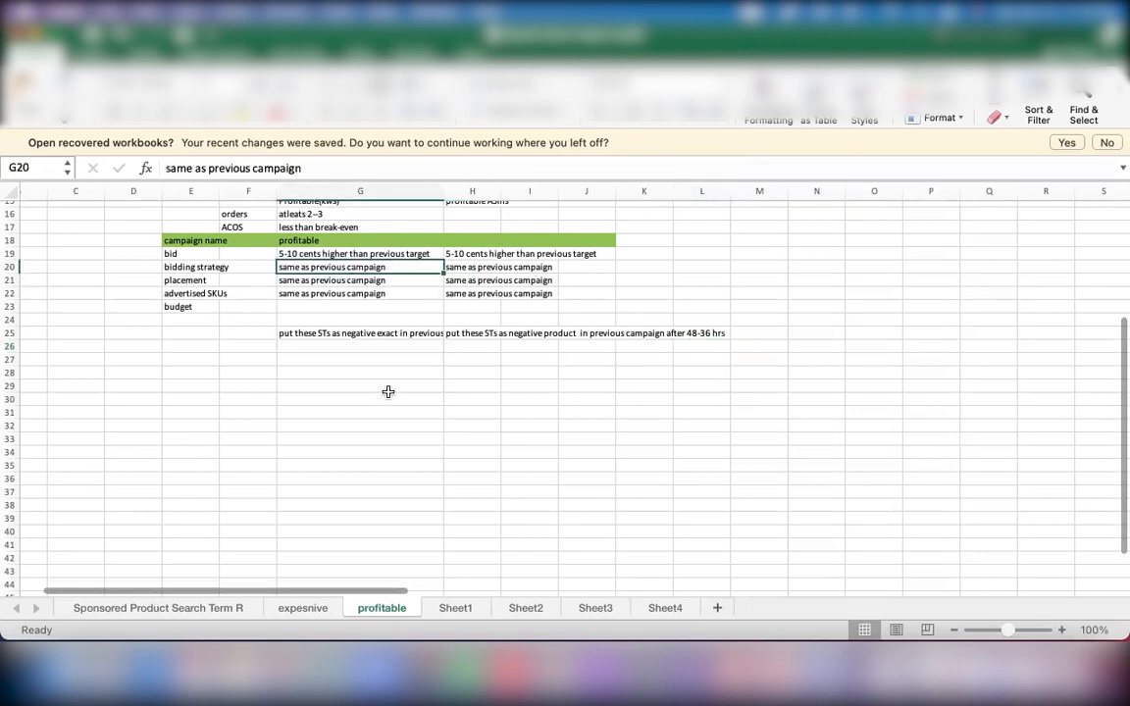
{"action": "left_click", "coordinate": [303, 609]}
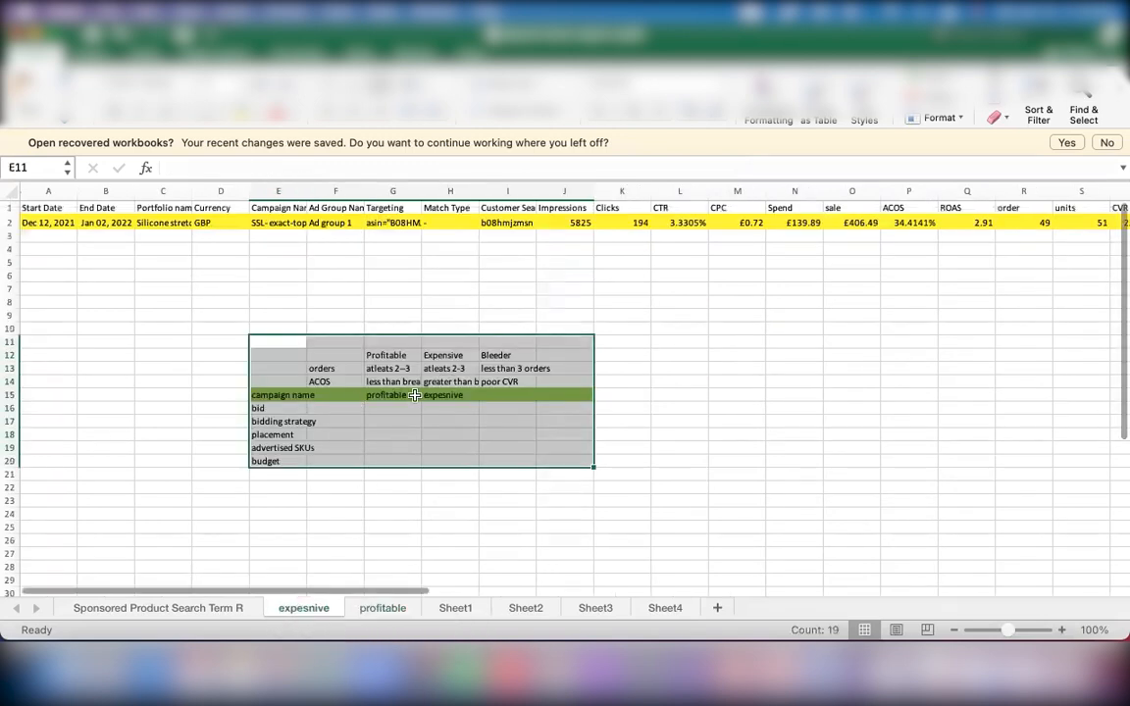
{"action": "left_click_drag", "start_coordinate": [373, 343], "coordinate": [398, 398]}
{"action": "key", "text": "Delete"}
{"action": "left_click_drag", "start_coordinate": [496, 354], "coordinate": [521, 397]}
{"action": "key", "text": "Delete"}
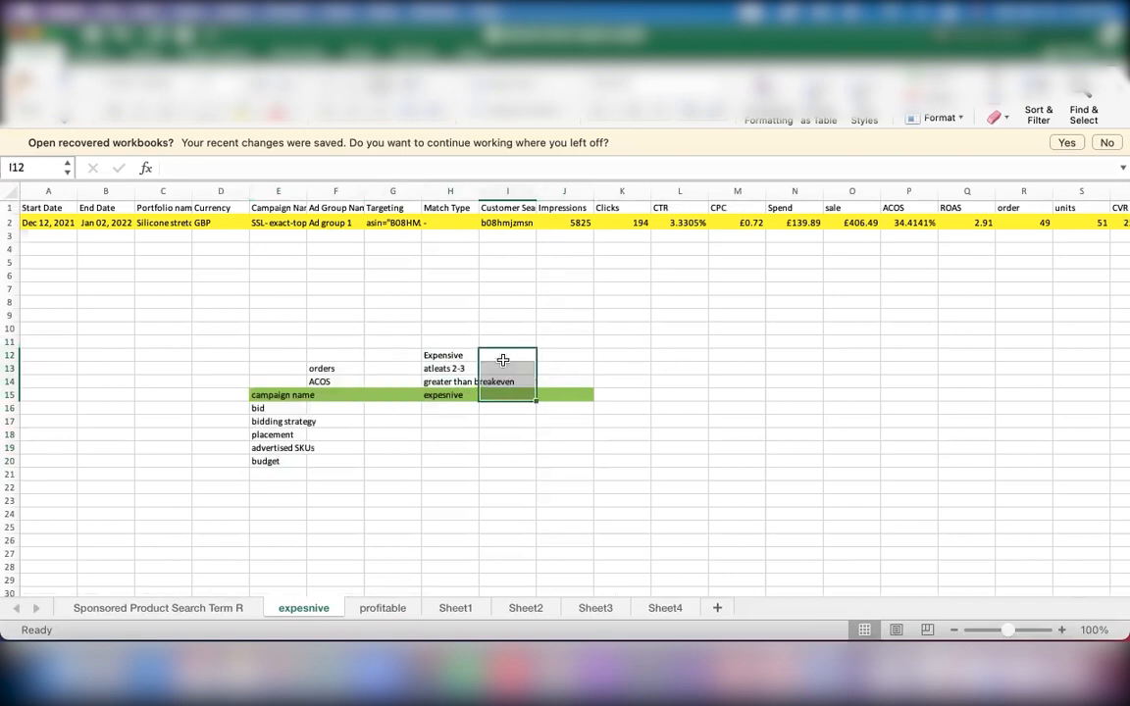
- Enter the heading "expesnsive ASINs" in I12, beside the Expensive heading
{"action": "left_click", "coordinate": [497, 357]}
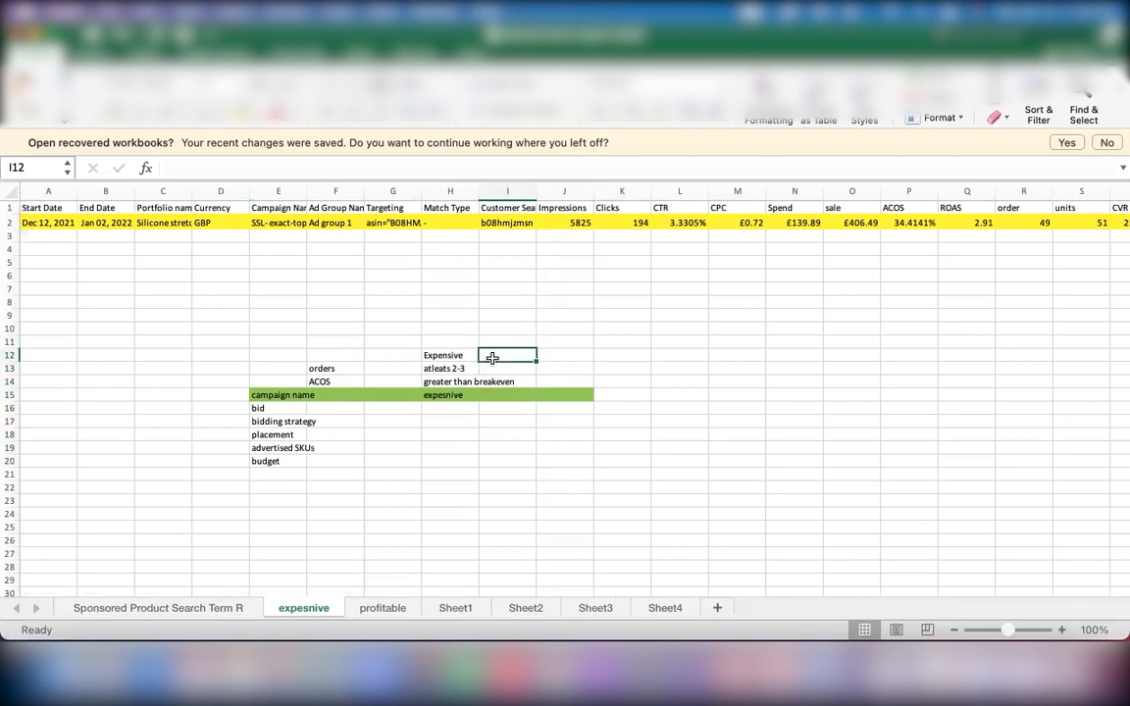
{"action": "type", "text": "expesn"}
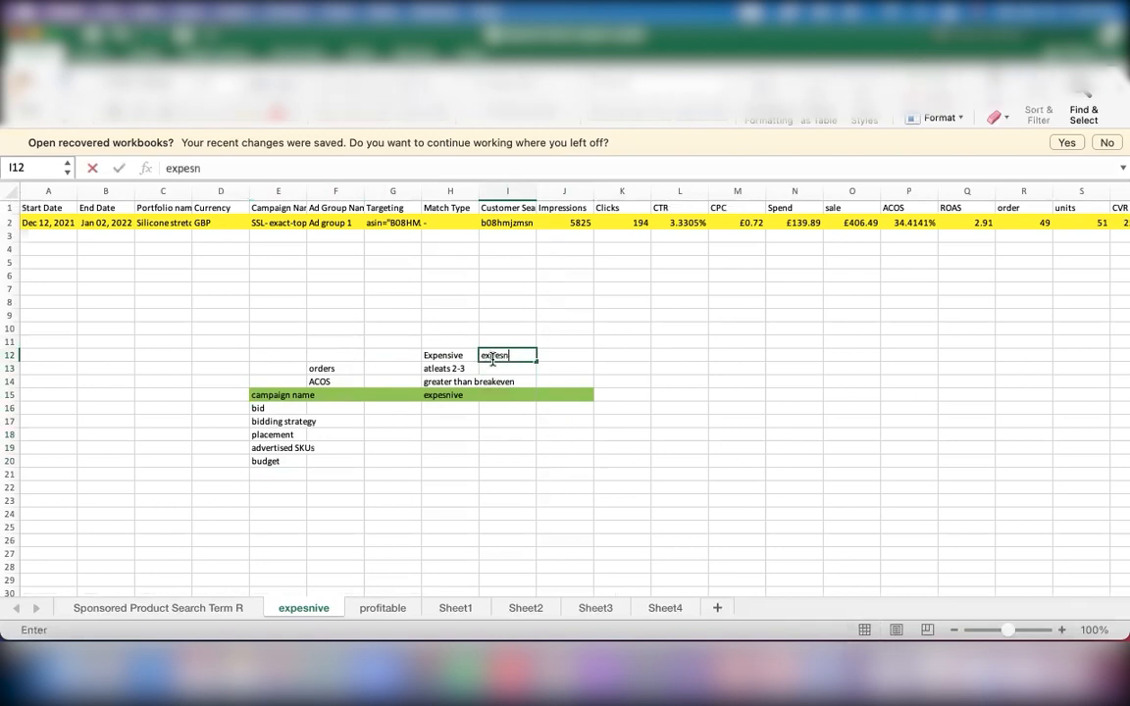
{"action": "type", "text": "sive ASINs"}
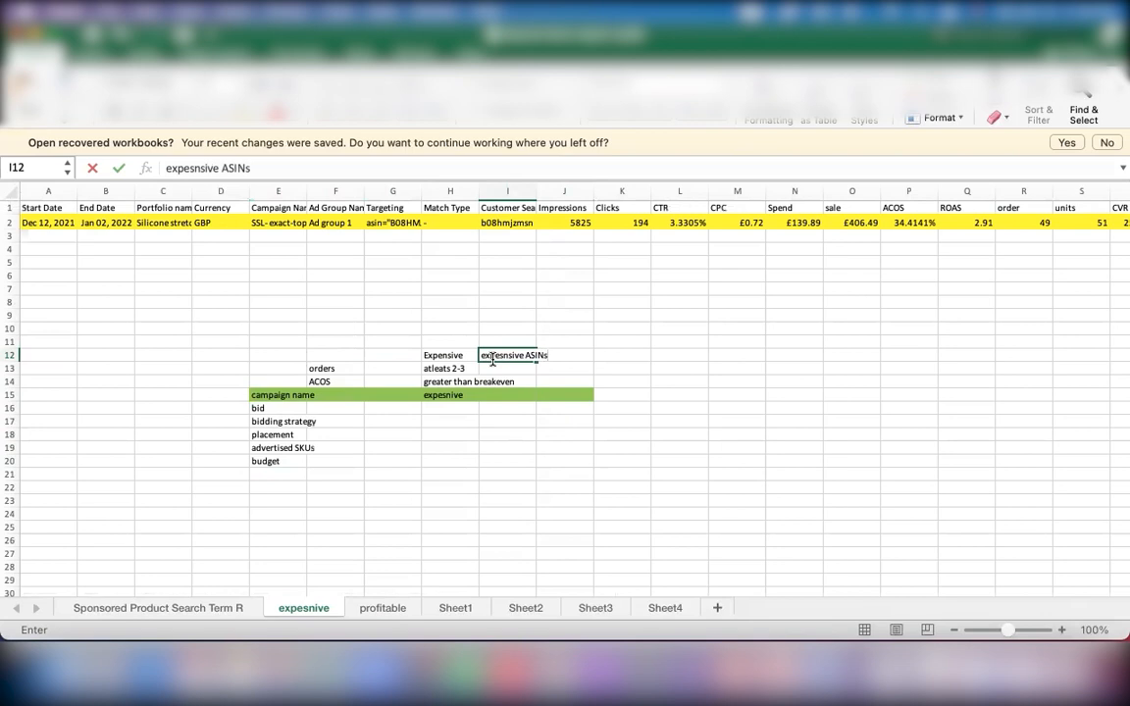
{"action": "key", "text": "Return"}
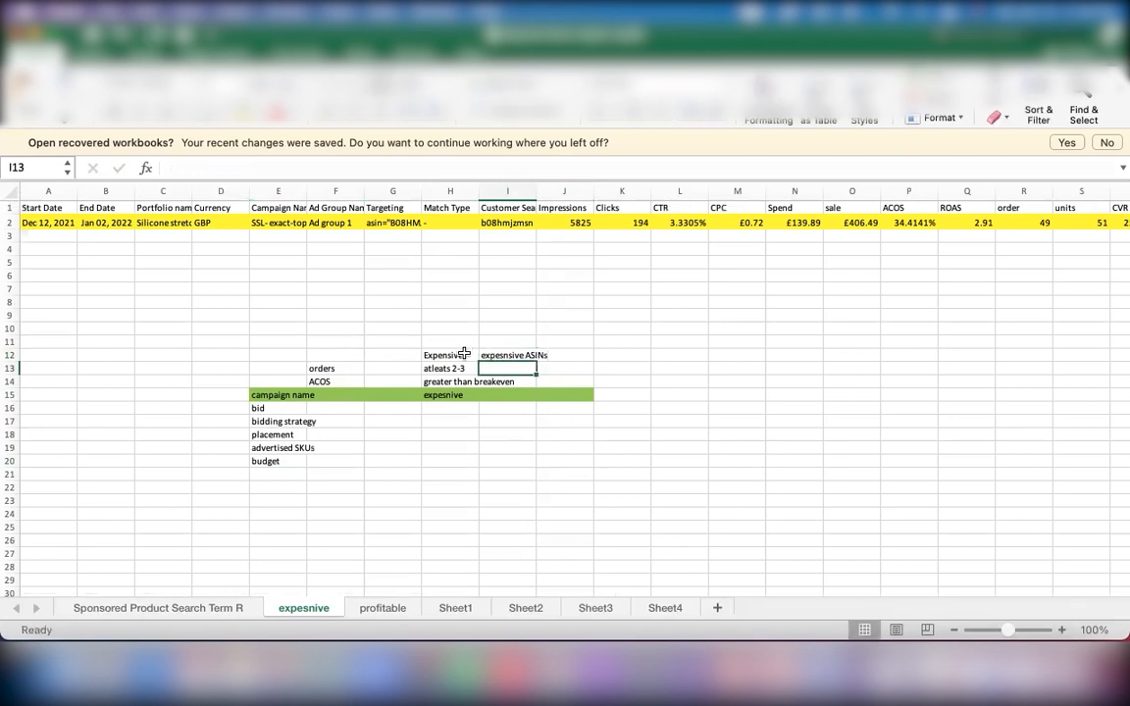
- Extend the H12 heading to "Expensive kws" and widen columns H and I to fit their contents
{"action": "double_click", "coordinate": [465, 354]}
{"action": "type", "text": "kws"}
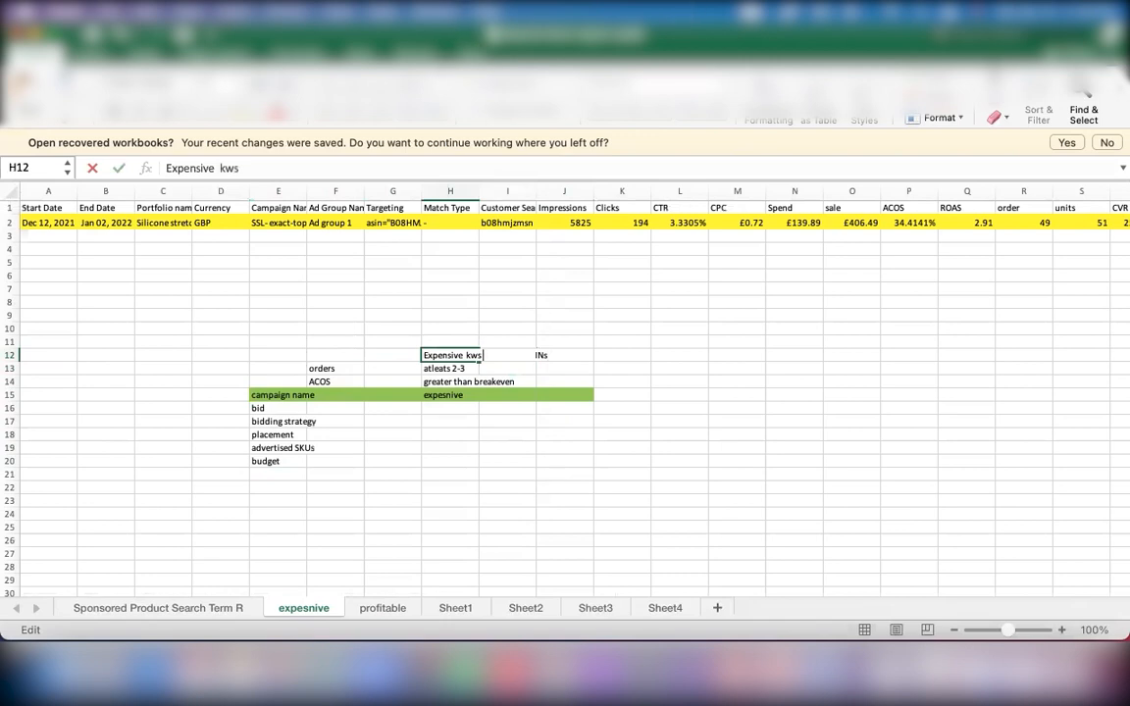
{"action": "left_click", "coordinate": [522, 446]}
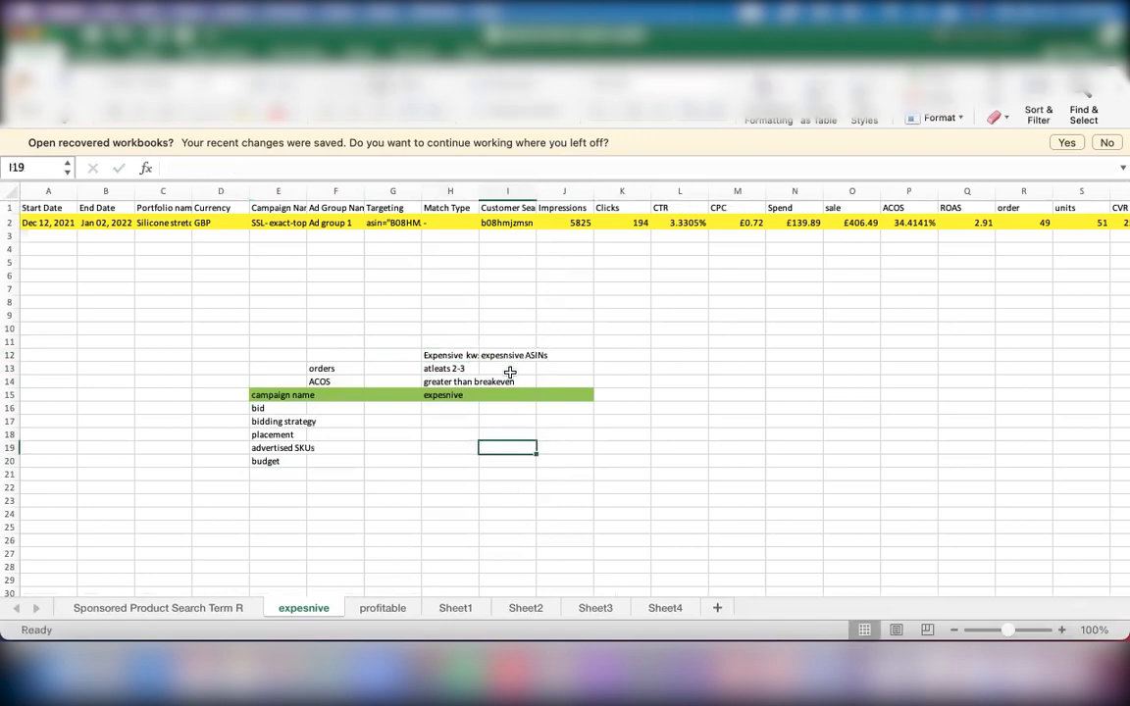
{"action": "left_click_drag", "start_coordinate": [479, 190], "coordinate": [654, 188]}
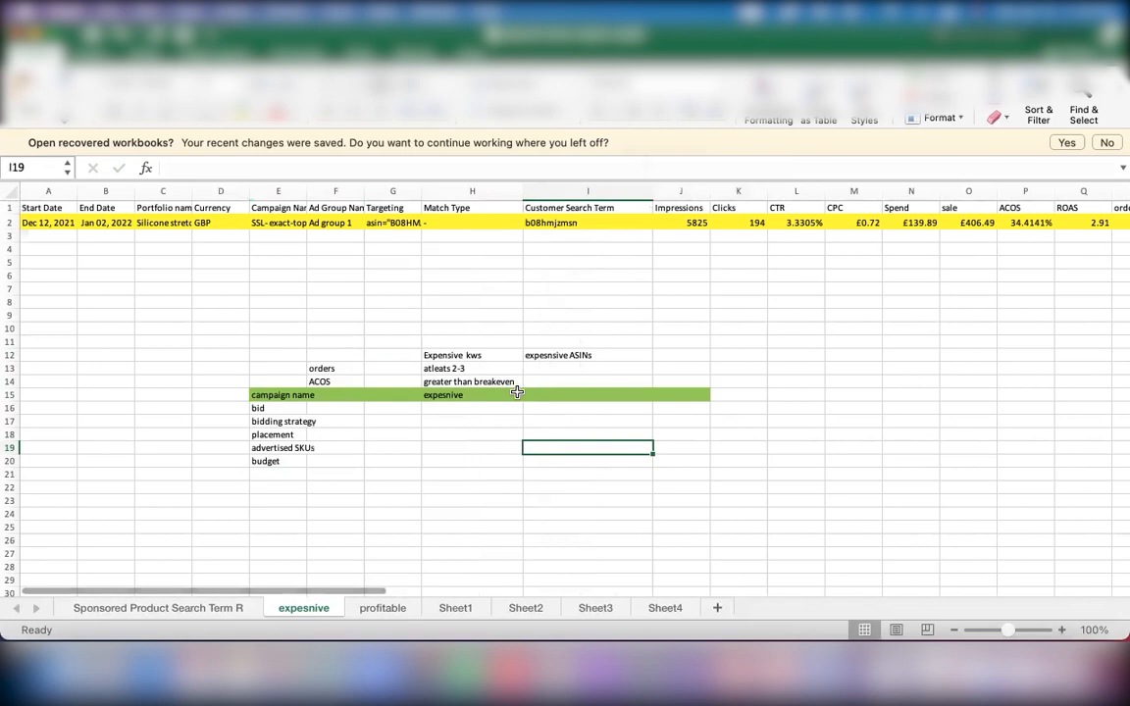
{"action": "left_click", "coordinate": [456, 410]}
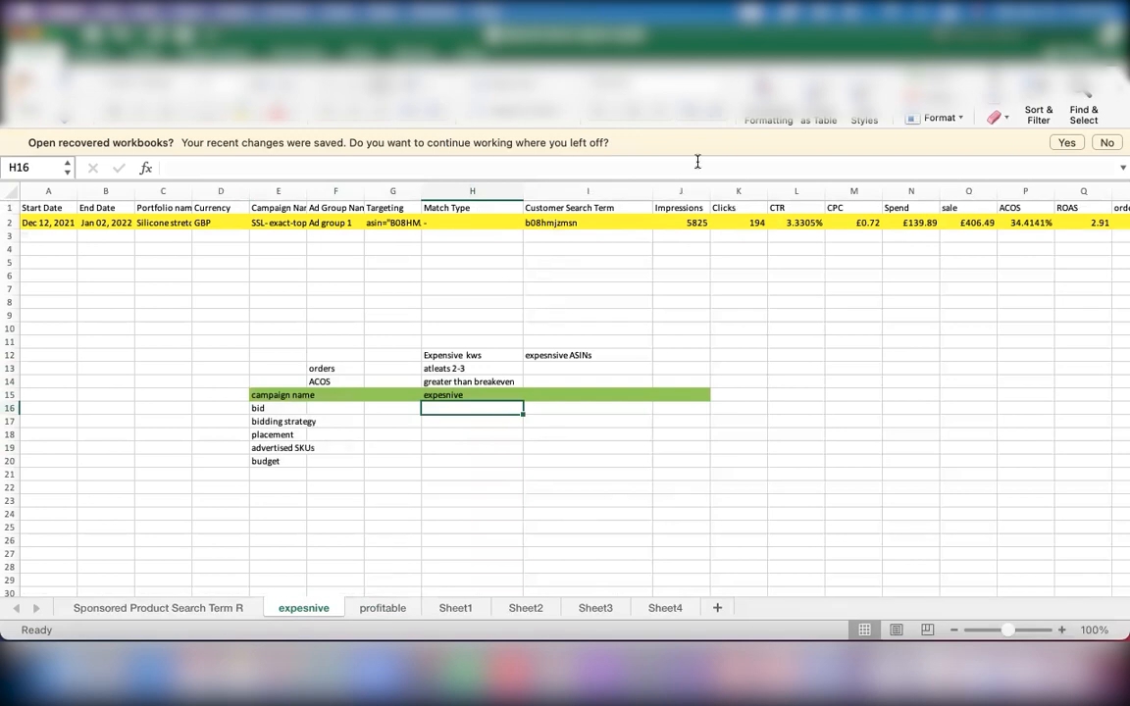
- Examine the ACOS, the max cpc formula and the 65-day figures of the highlighted search term on the expesnive sheet
{"action": "scroll", "coordinate": [833, 279], "scroll_direction": "right", "scroll_amount": 1}
{"action": "scroll", "coordinate": [833, 278], "scroll_direction": "right", "scroll_amount": 5}
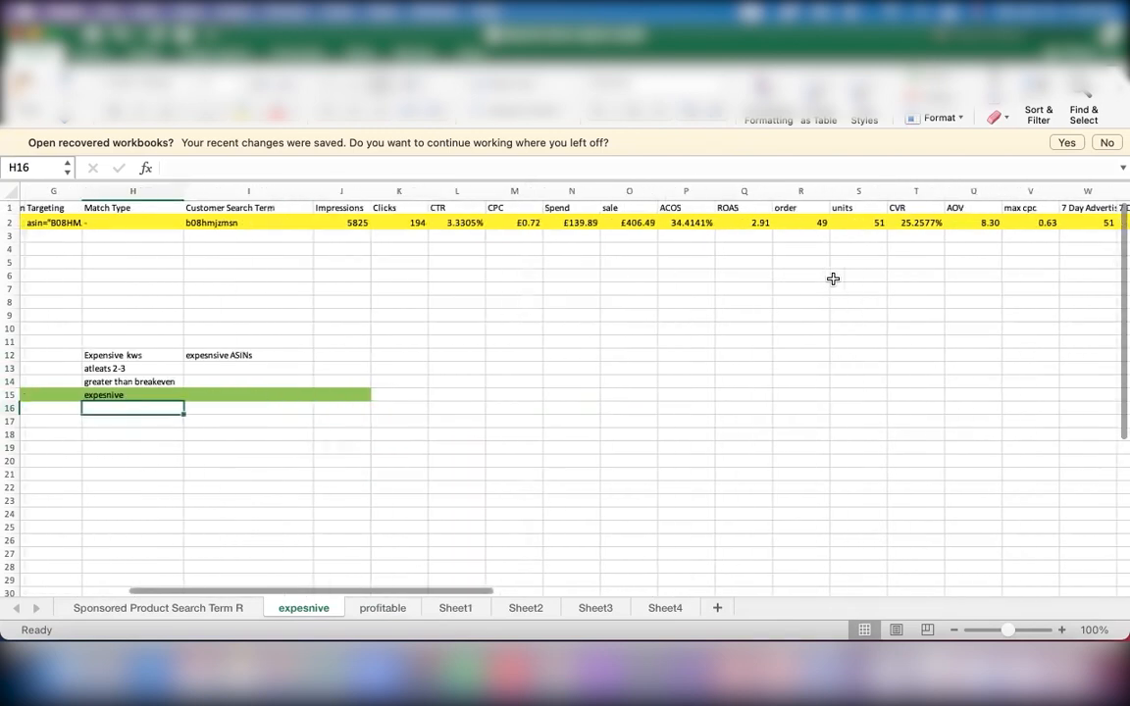
{"action": "scroll", "coordinate": [833, 278], "scroll_direction": "right", "scroll_amount": 2}
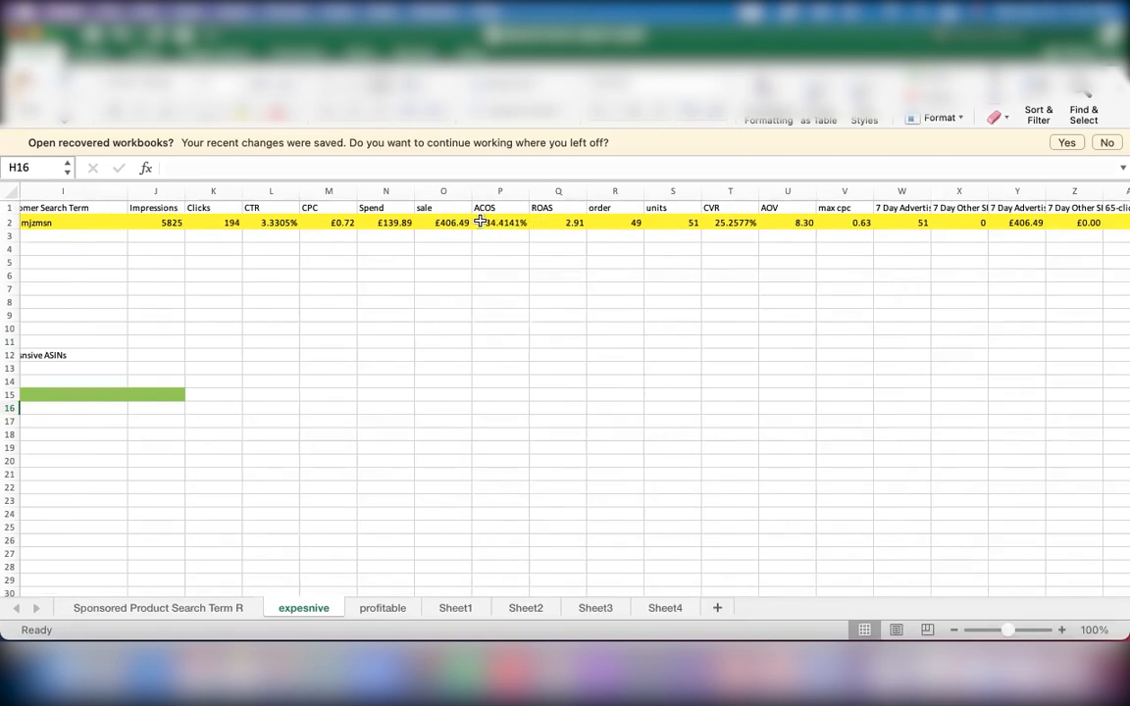
{"action": "left_click", "coordinate": [493, 223]}
{"action": "scroll", "coordinate": [949, 242], "scroll_direction": "right", "scroll_amount": 5}
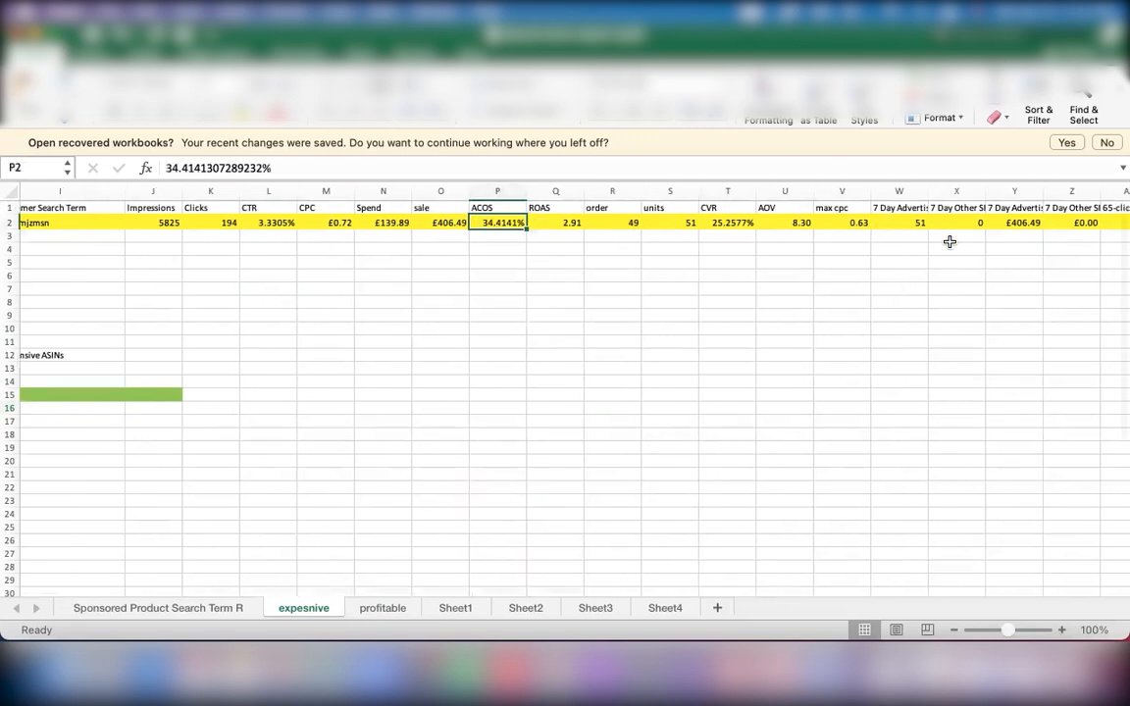
{"action": "scroll", "coordinate": [949, 242], "scroll_direction": "right", "scroll_amount": 3}
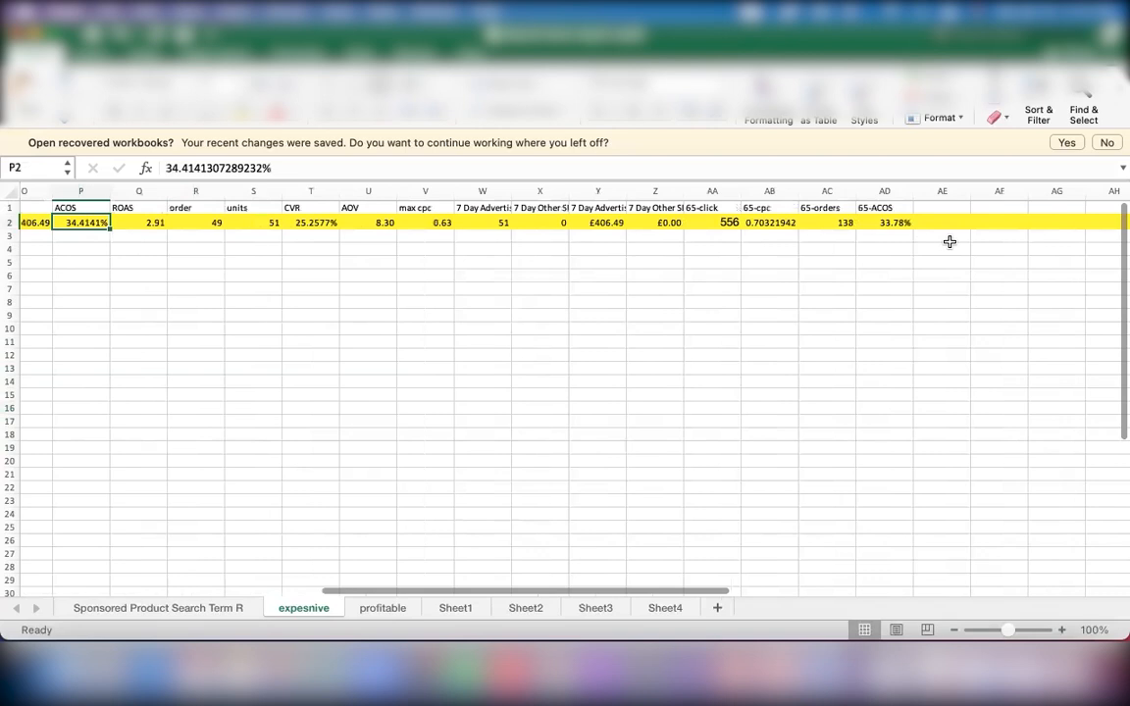
{"action": "left_click", "coordinate": [427, 222]}
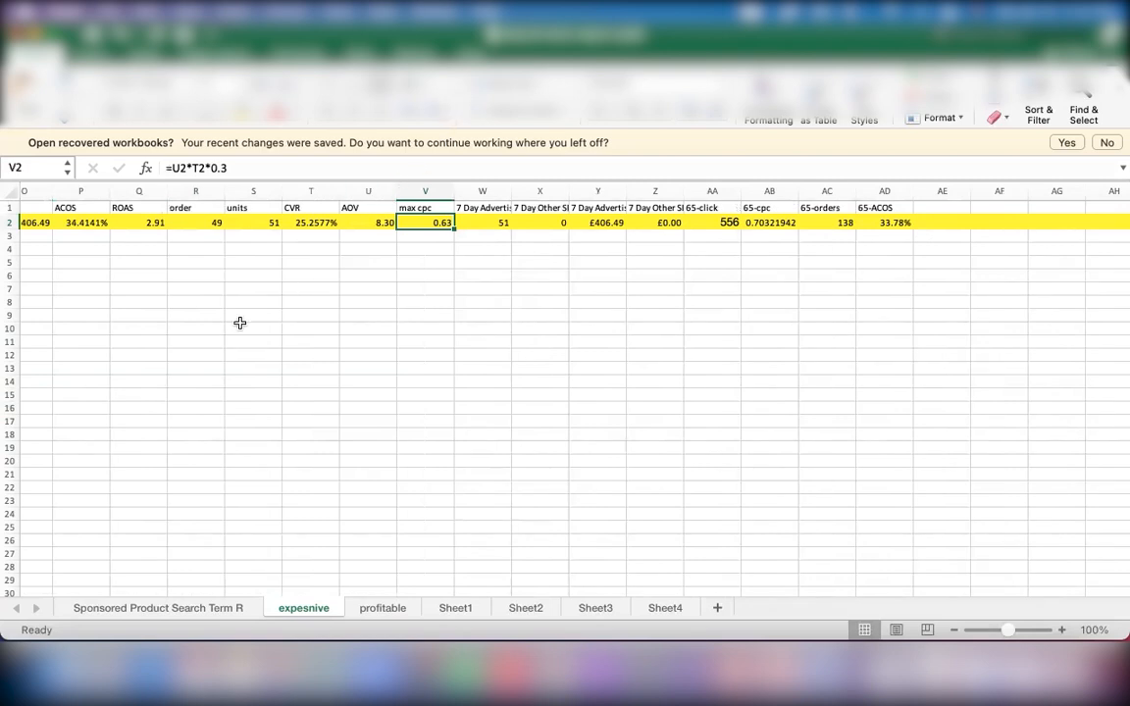
{"action": "scroll", "coordinate": [240, 323], "scroll_direction": "left", "scroll_amount": 10}
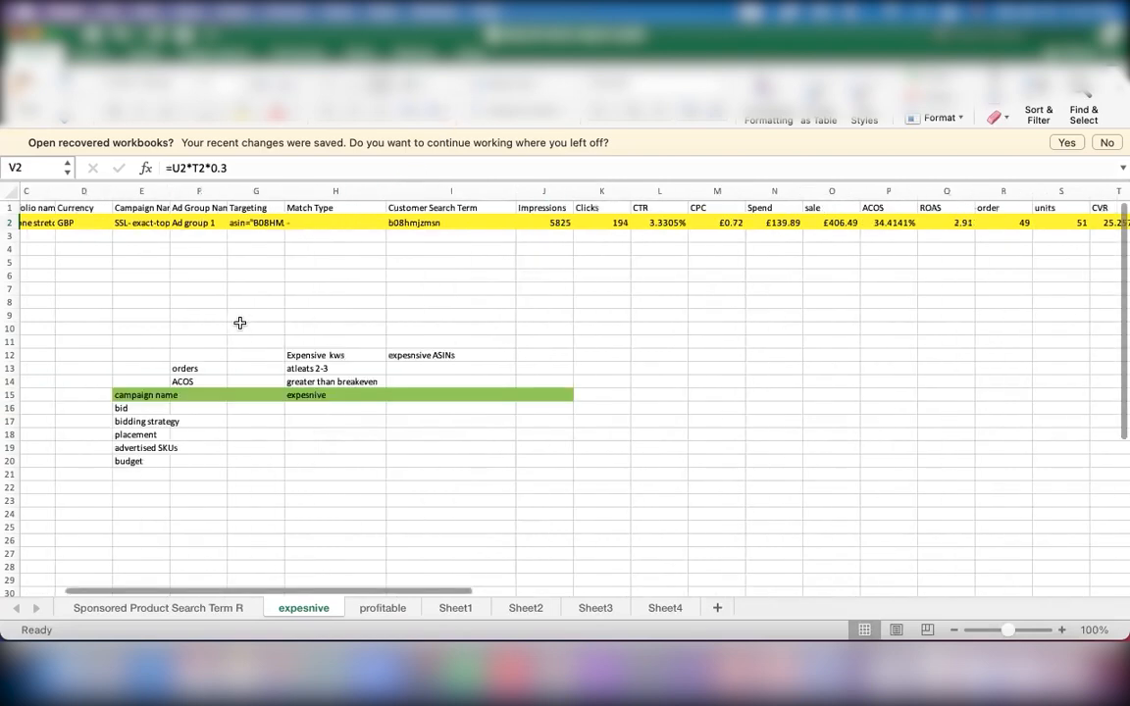
{"action": "left_click", "coordinate": [334, 408]}
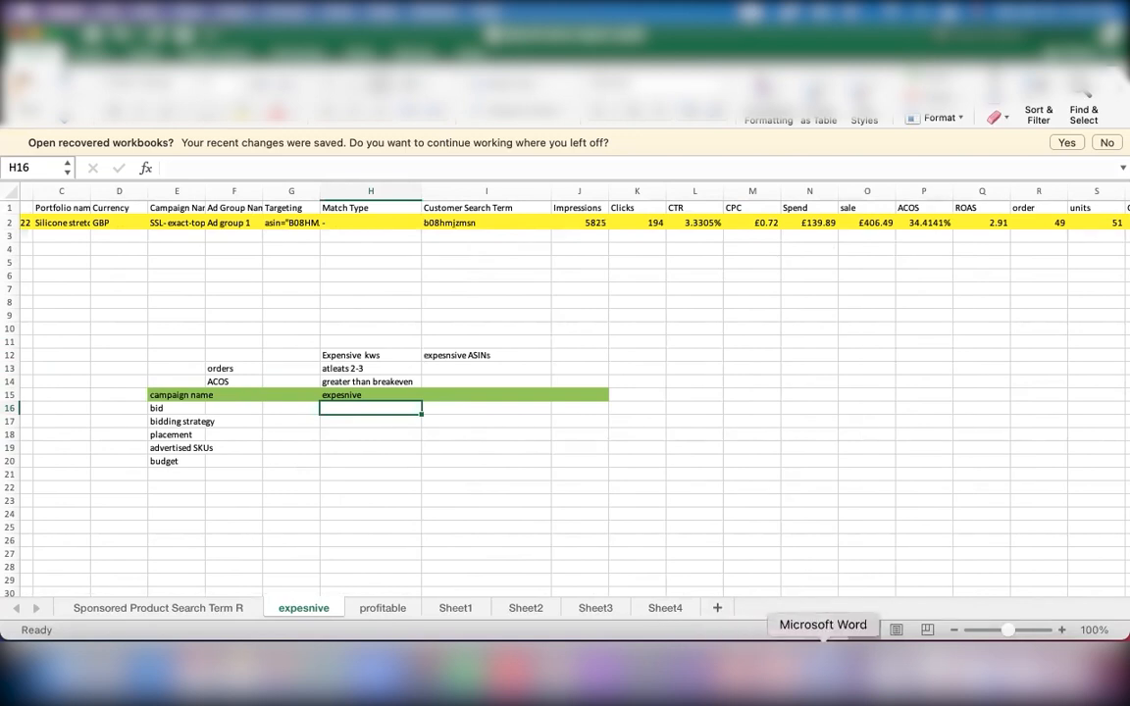
- Switch to the Word document and begin a new paragraph below the phrase line with "If difference"
{"action": "left_click", "coordinate": [820, 692]}
{"action": "scroll", "coordinate": [402, 486], "scroll_direction": "down", "scroll_amount": 3}
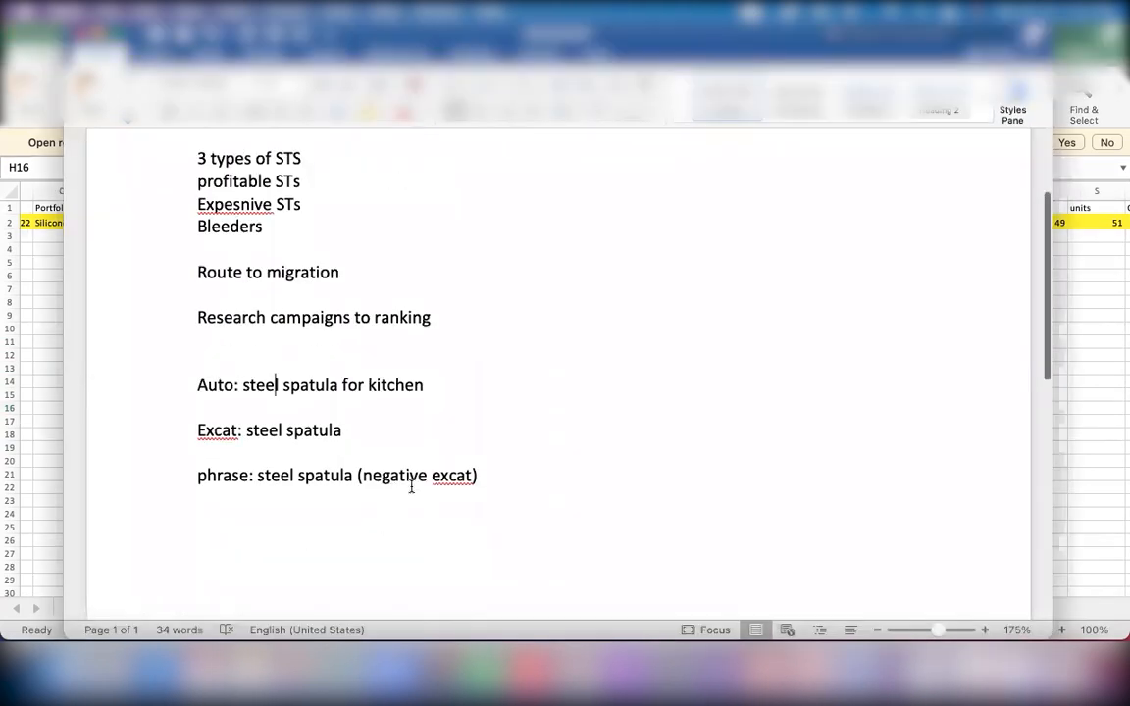
{"action": "key", "text": "Return"}
{"action": "key", "text": "Return"}
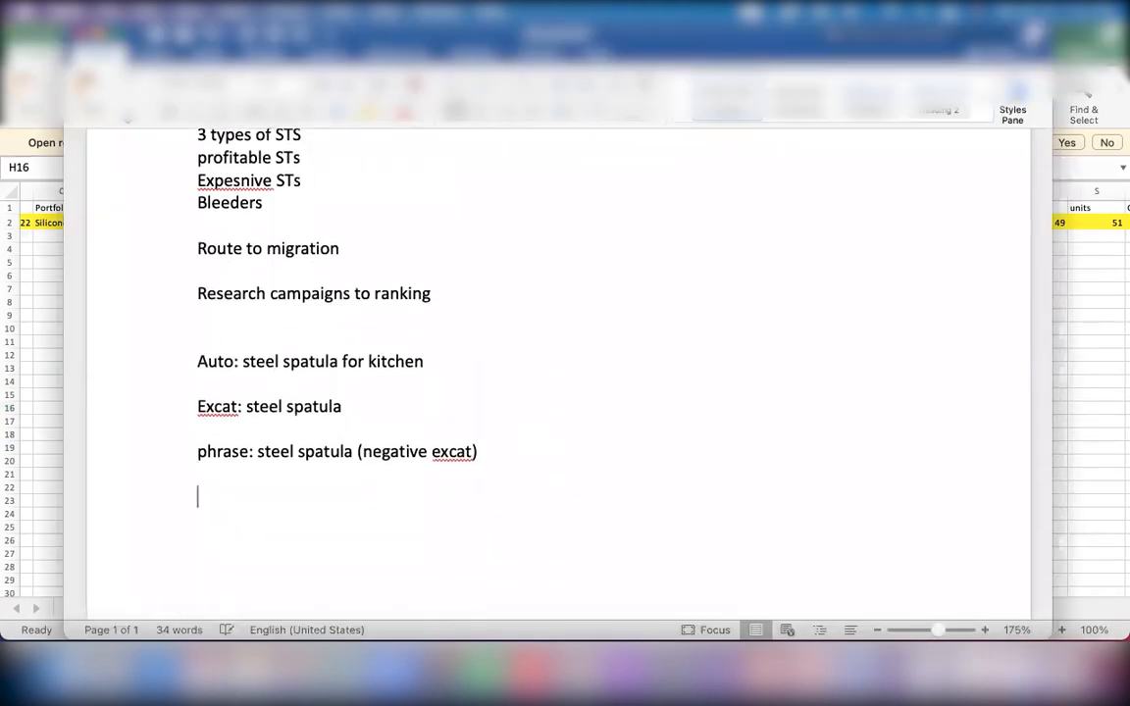
{"action": "key", "text": "Return"}
{"action": "type", "text": "If dif"}
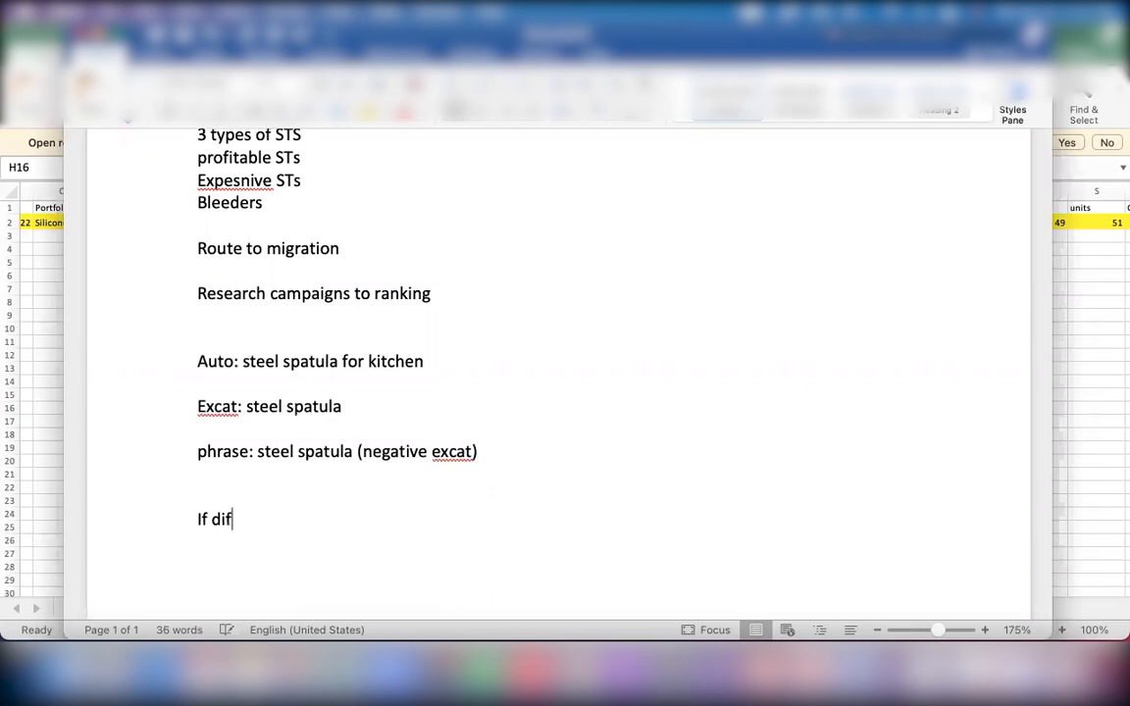
{"action": "type", "text": "ference betw"}
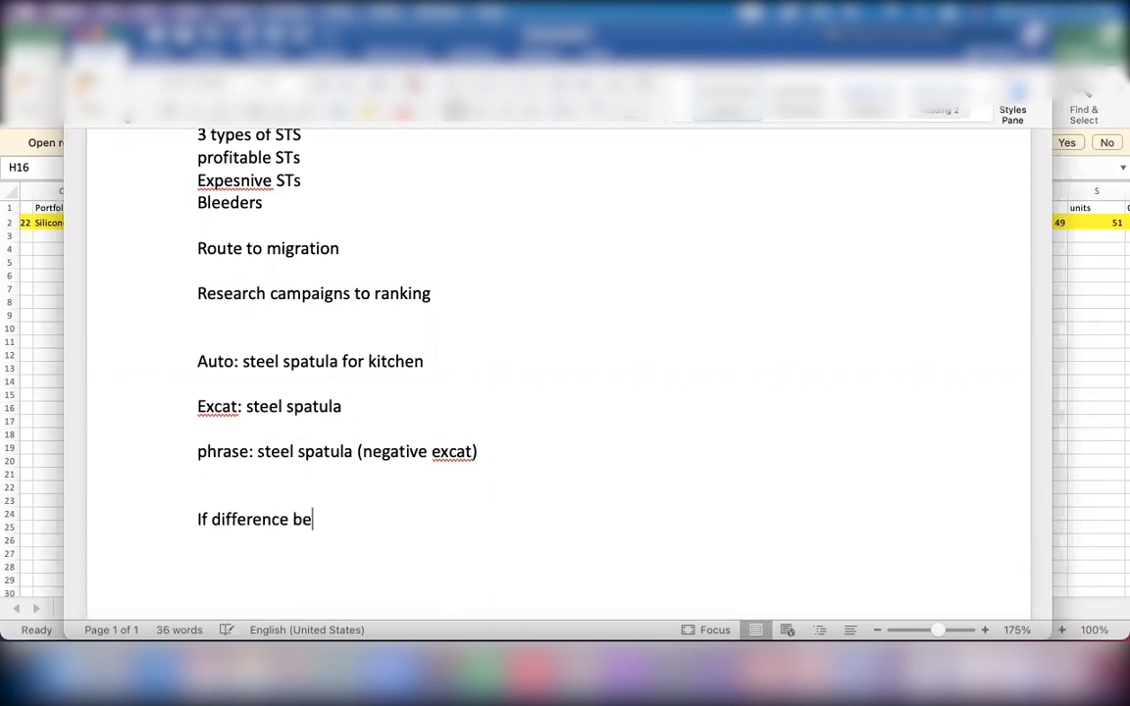
{"action": "key", "text": "BackSpace"}
{"action": "key", "text": "BackSpace"}
{"action": "key", "text": "BackSpace"}
{"action": "key", "text": "BackSpace"}
{"action": "key", "text": "BackSpace"}
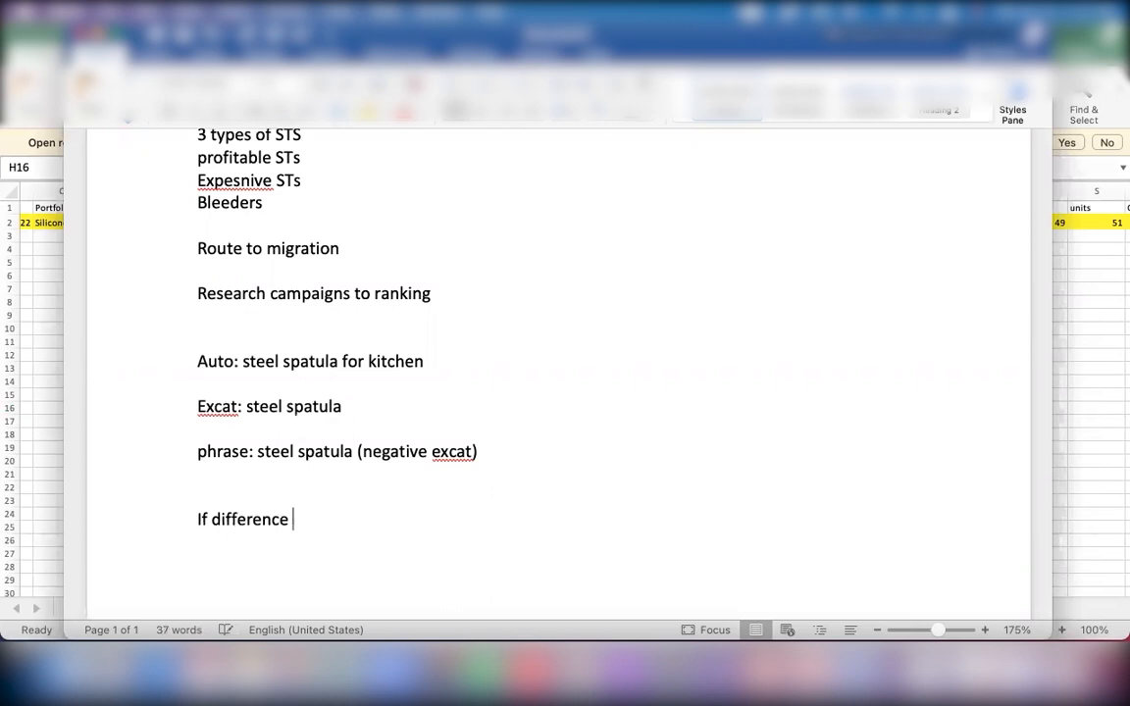
- Continue the new sentence with "of current ACOS and TA is not much"
{"action": "type", "text": "of A"}
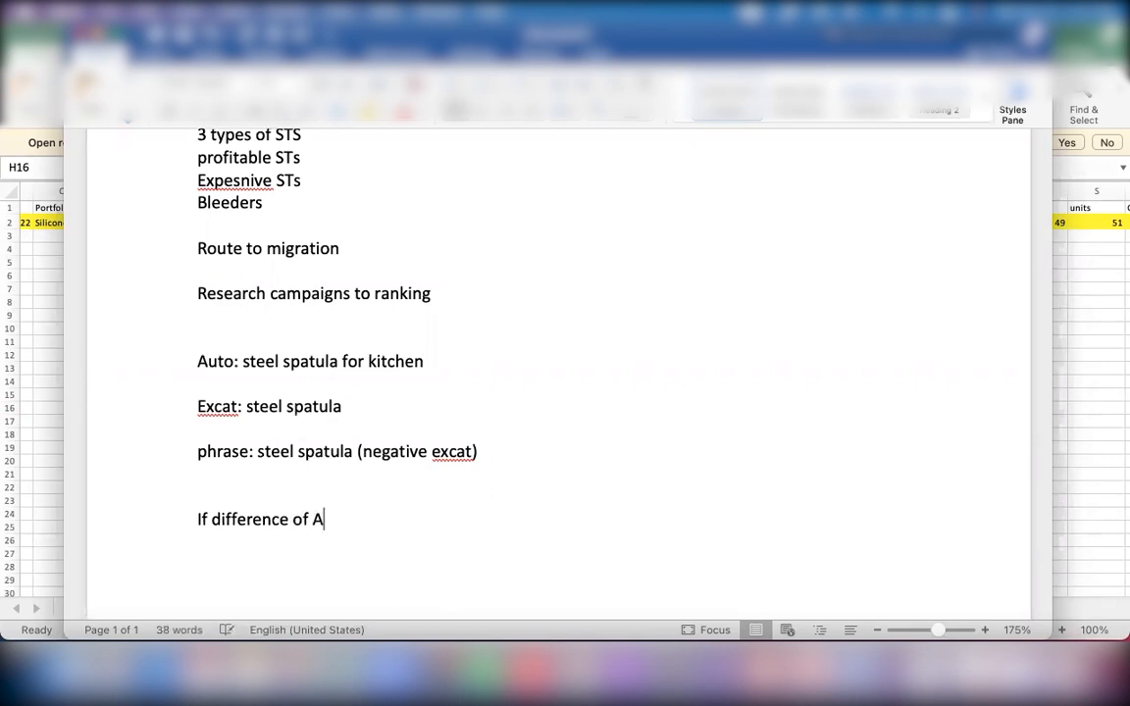
{"action": "key", "text": "BackSpace"}
{"action": "type", "text": "cy"}
{"action": "key", "text": "BackSpace"}
{"action": "type", "text": "urrent ACPOS"}
{"action": "key", "text": "BackSpace"}
{"action": "key", "text": "BackSpace"}
{"action": "key", "text": "BackSpace"}
{"action": "type", "text": "OS and"}
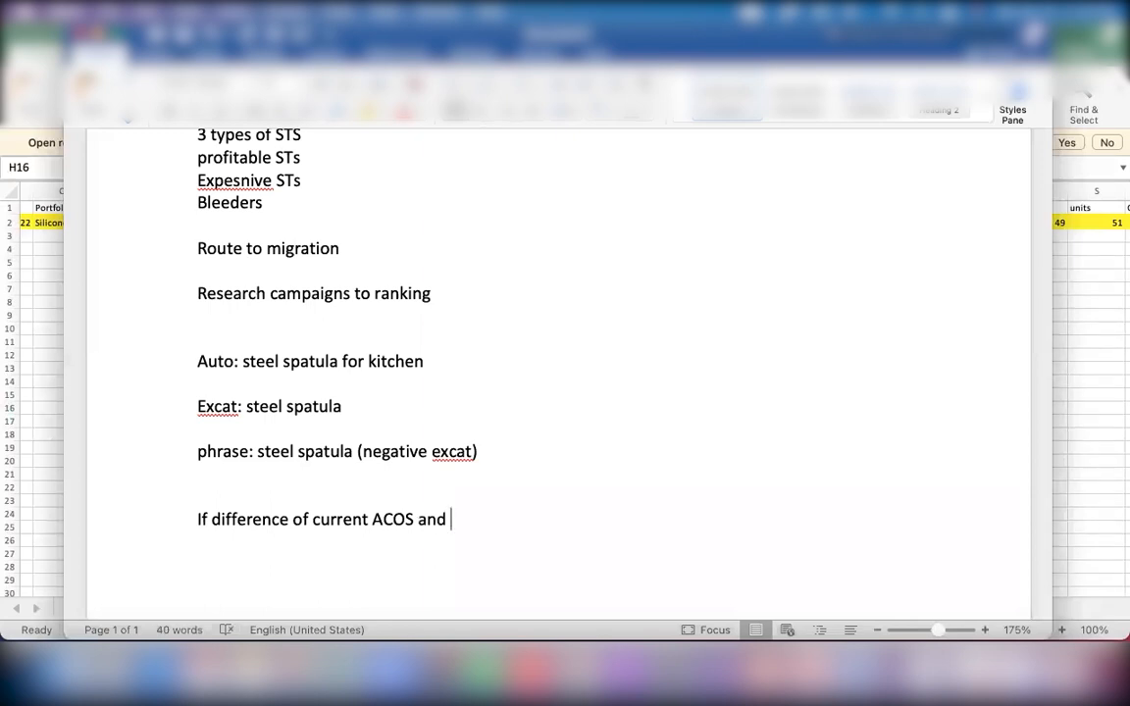
{"action": "type", "text": "TA "}
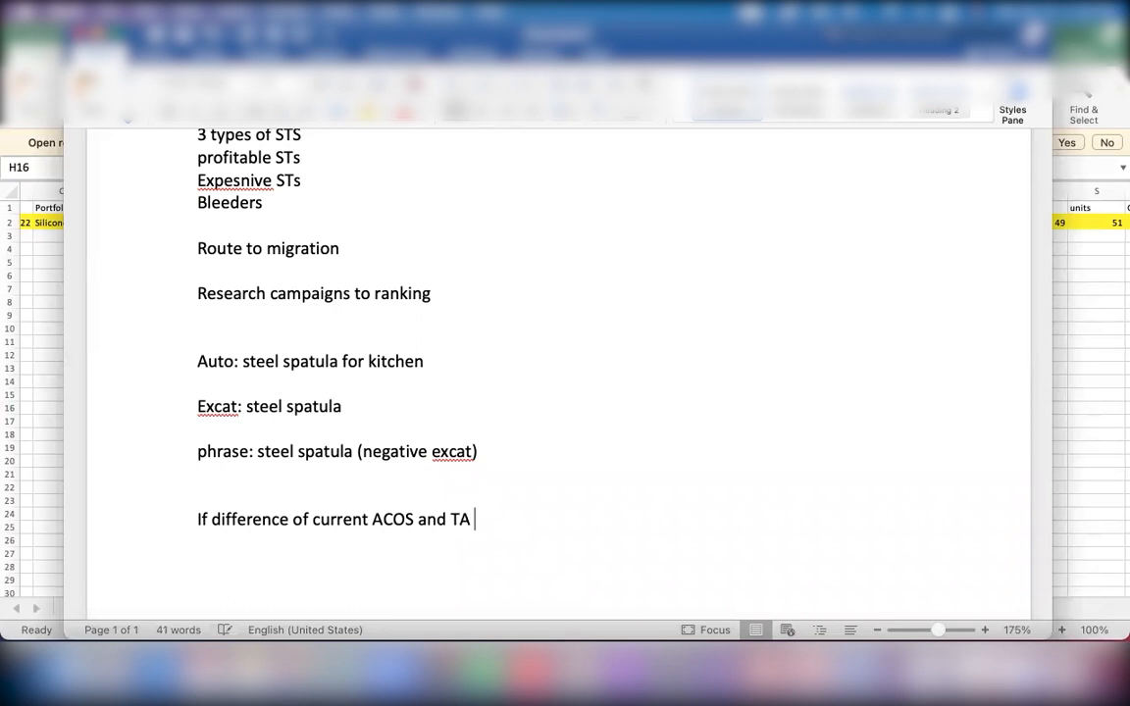
{"action": "type", "text": "is not"}
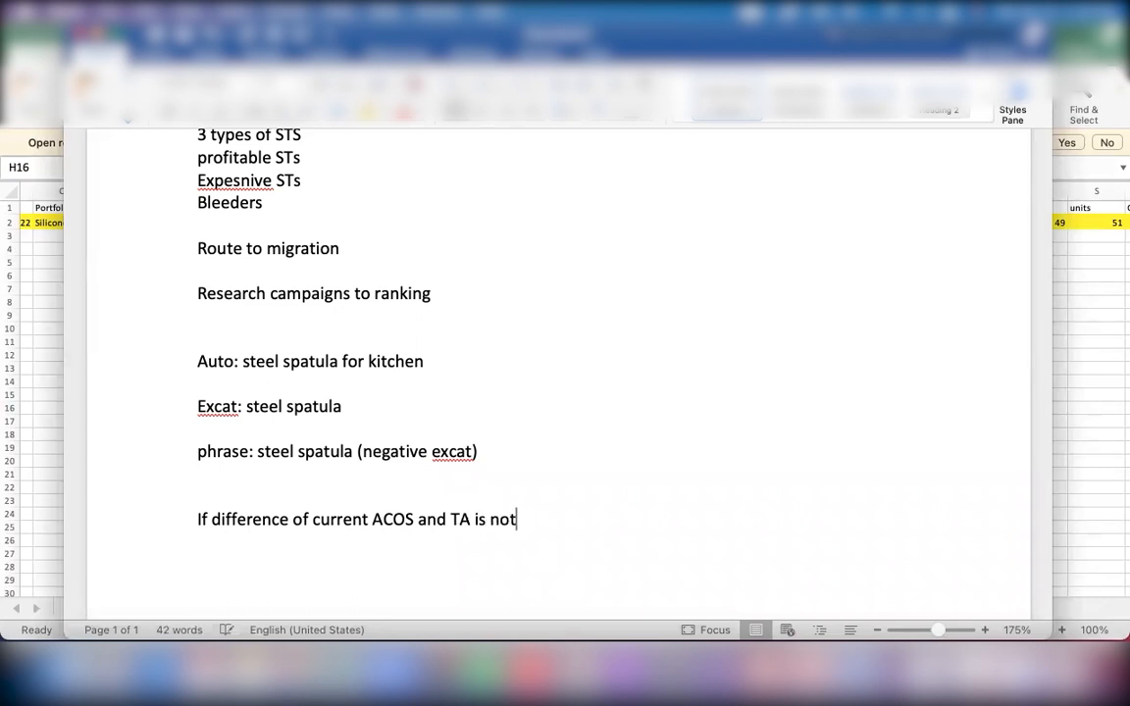
{"action": "type", "text": " much "}
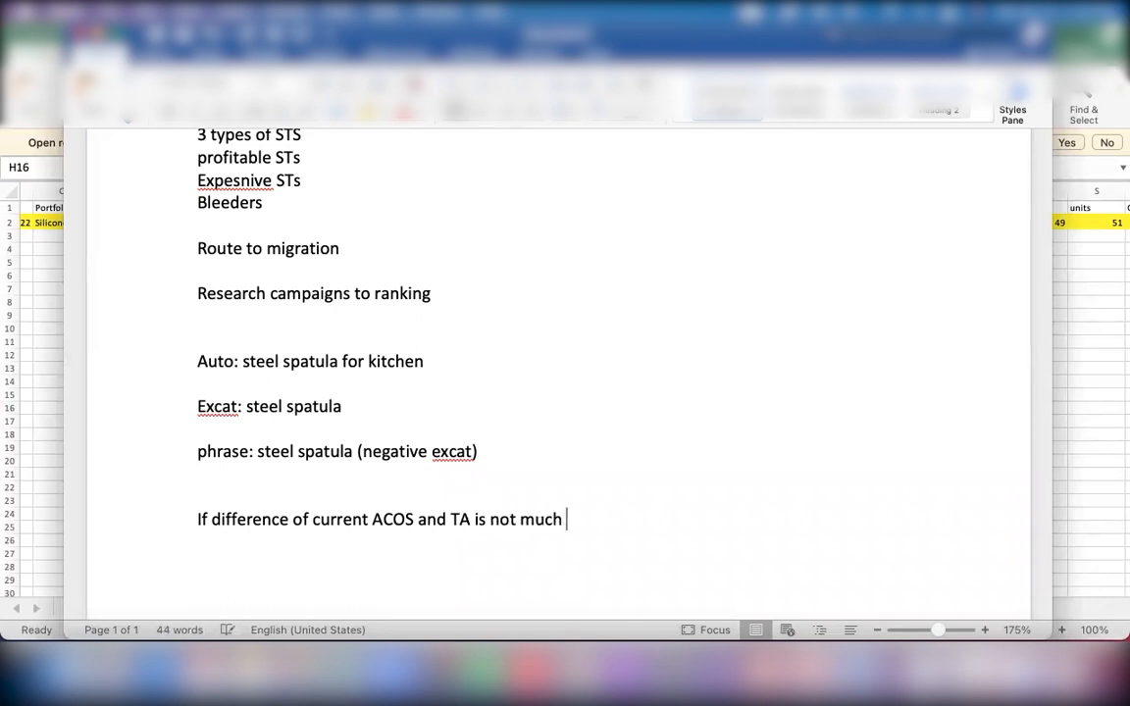
- Add the second condition "and parent campaign do not have placement multiplier" to the sentence
{"action": "type", "text": "and parent c"}
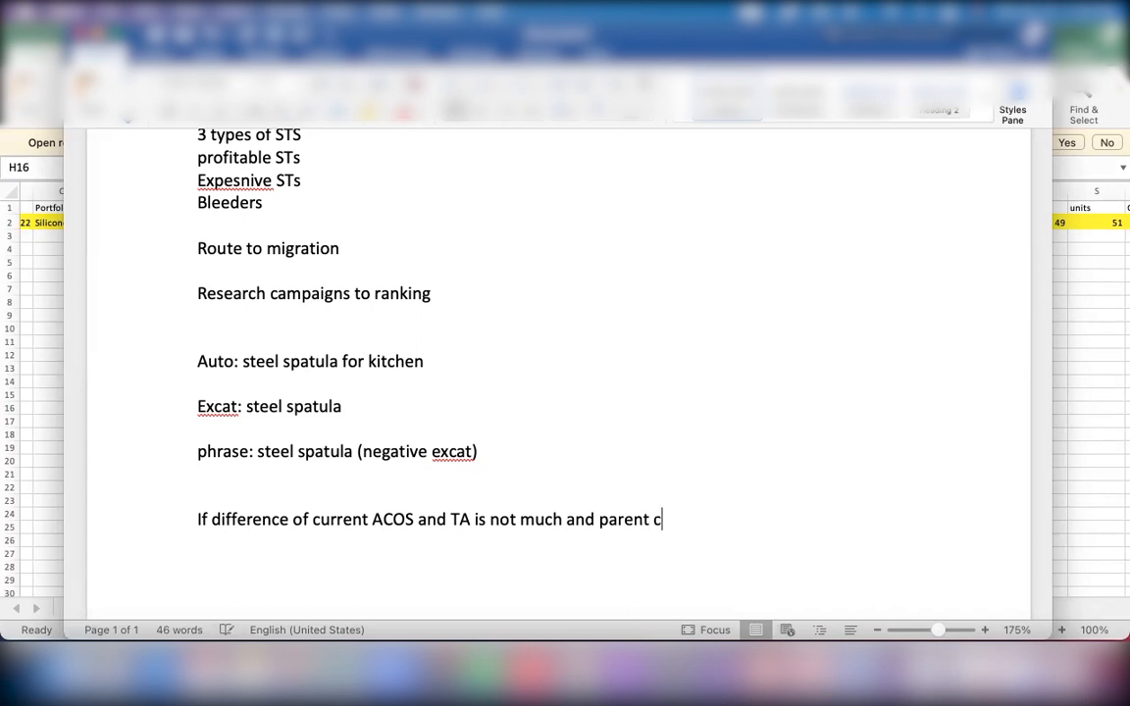
{"action": "type", "text": "ampaign do noy"}
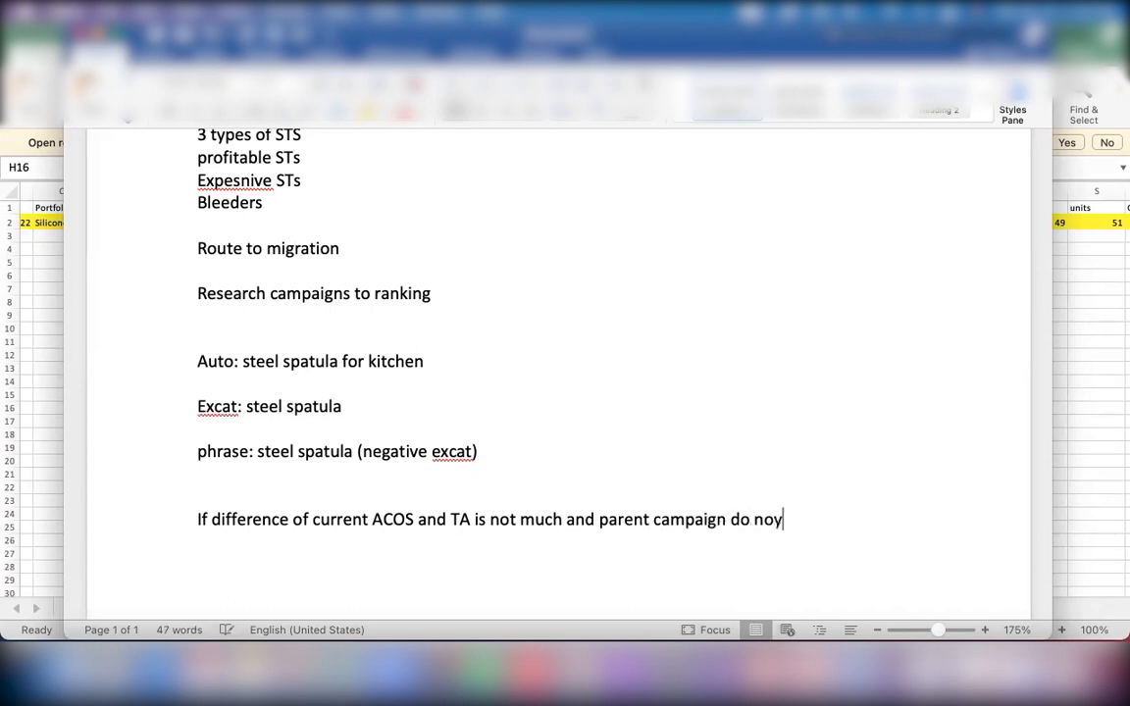
{"action": "key", "text": "BackSpace"}
{"action": "type", "text": "t have placement m"}
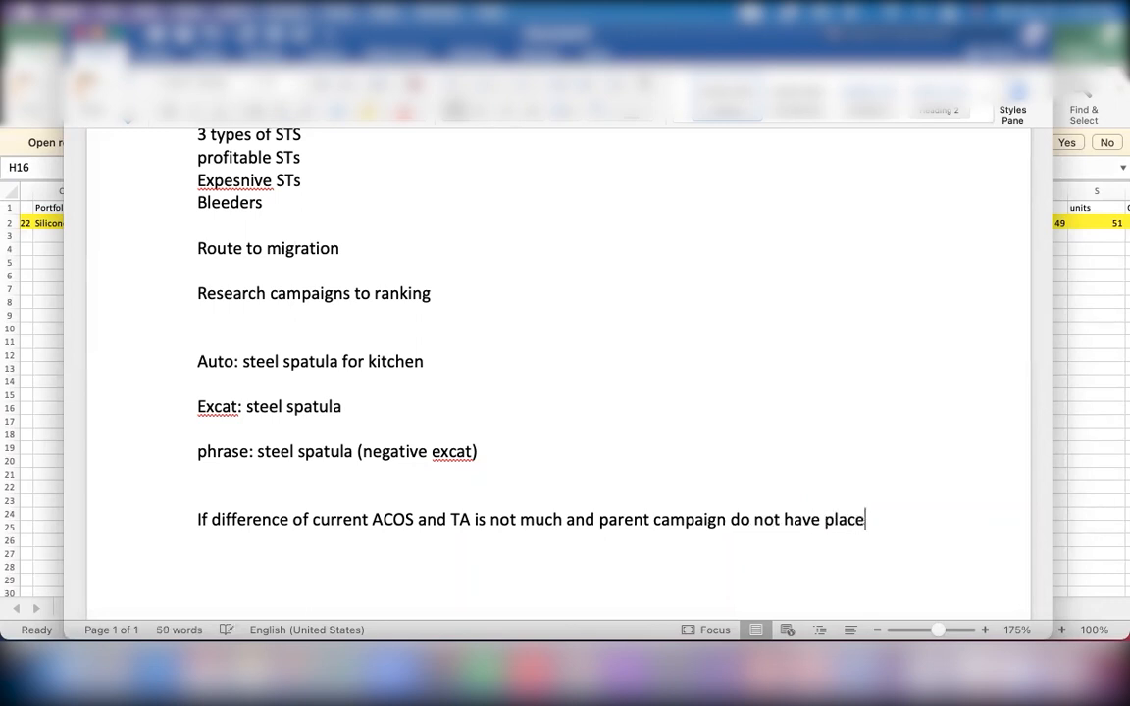
{"action": "type", "text": "ul"}
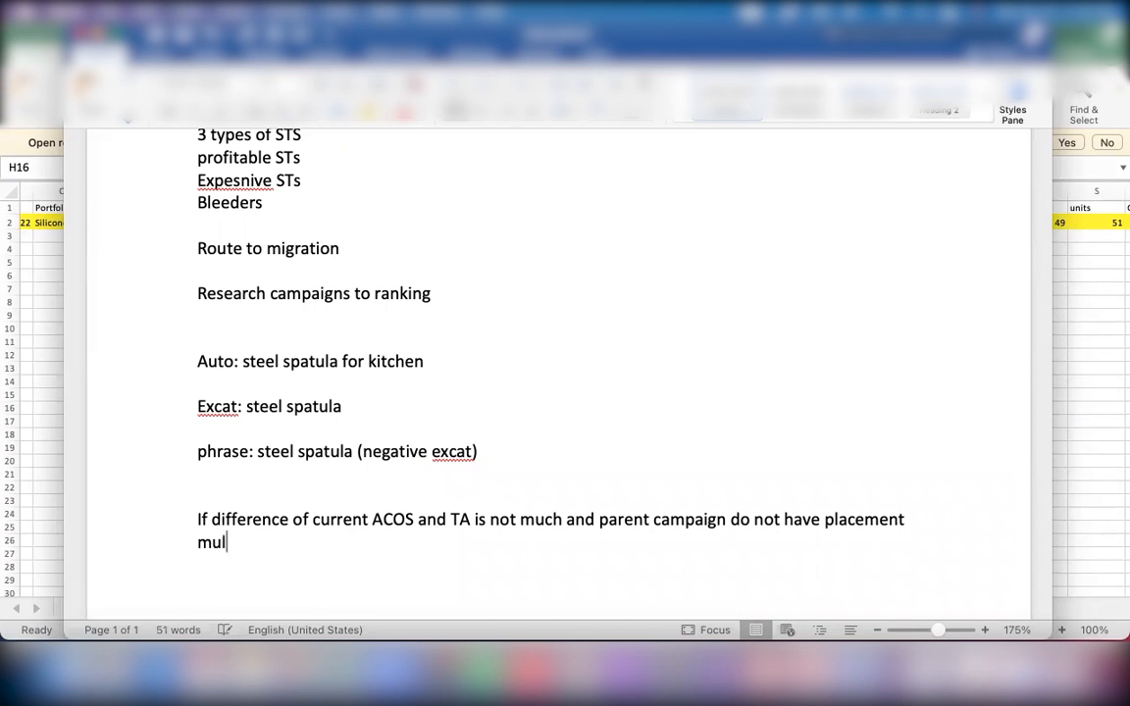
{"action": "type", "text": "tiplier r"}
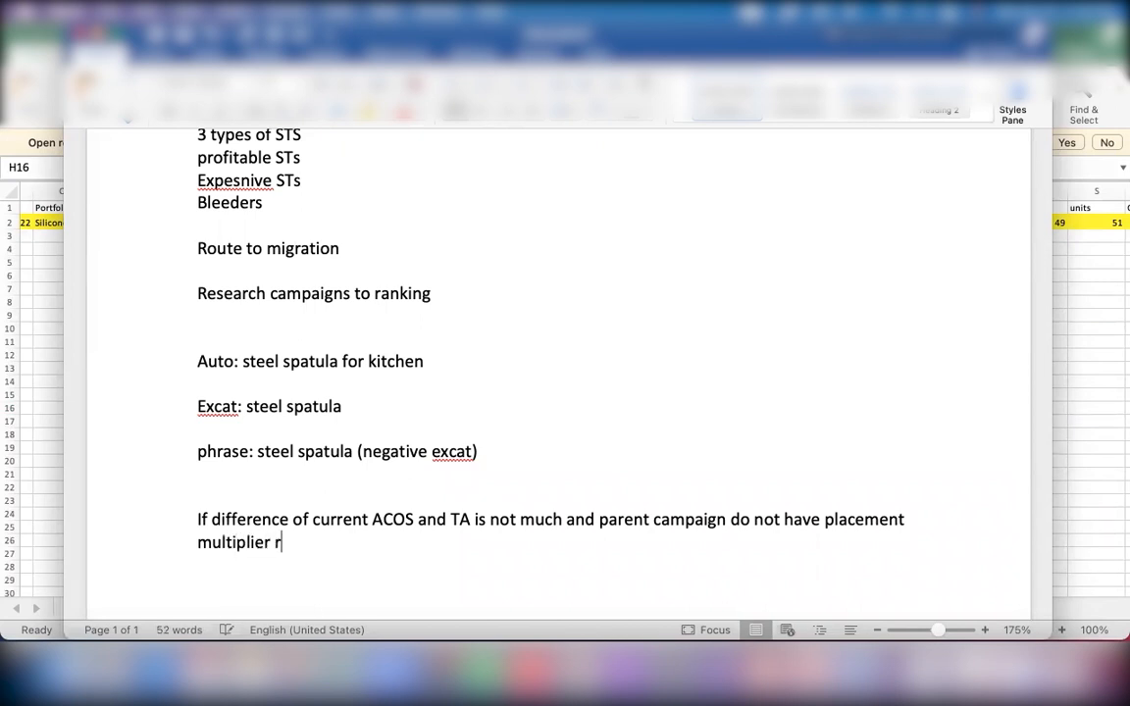
{"action": "key", "text": "BackSpace"}
- Finish the rule with "then target its bid same as max cpc" and return to the Excel workbook
{"action": "type", "text": "then target "}
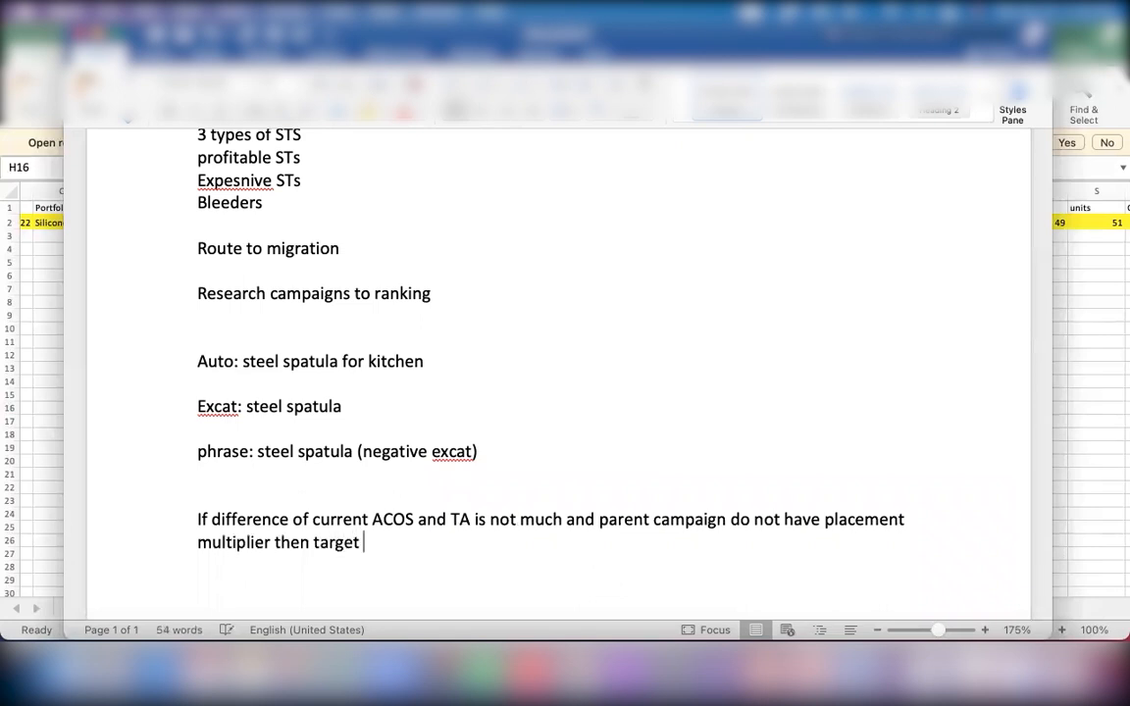
{"action": "type", "text": "its bid same as"}
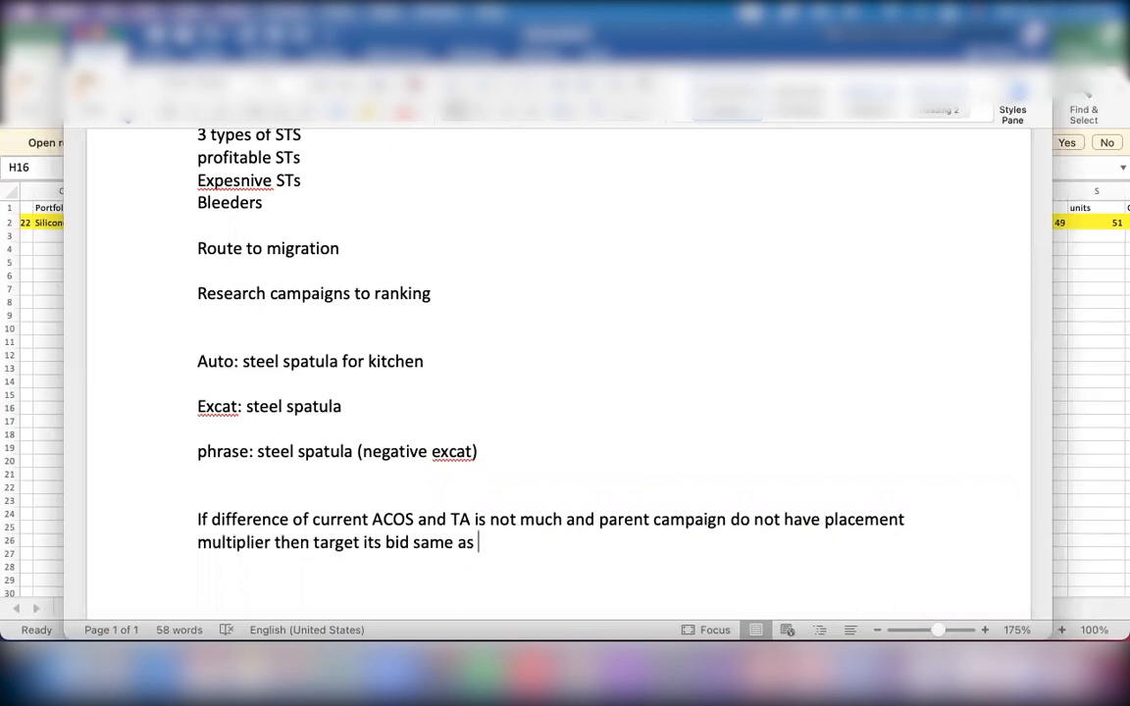
{"action": "type", "text": "mac"}
{"action": "key", "text": "BackSpace"}
{"action": "type", "text": "x cpc"}
{"action": "key", "text": "Return"}
{"action": "left_click", "coordinate": [93, 33]}
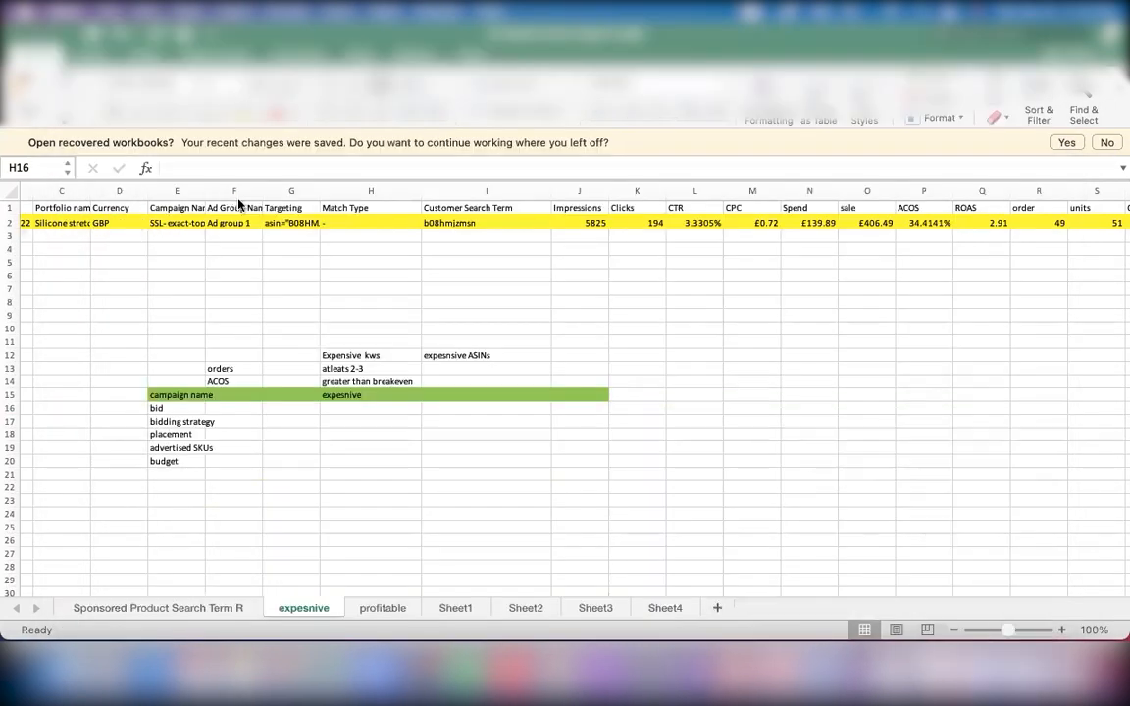
- Review the metrics of search term b08hmjzmsn in row 2 and inspect its max cpc formula in V2
{"action": "scroll", "coordinate": [596, 256], "scroll_direction": "right", "scroll_amount": 8}
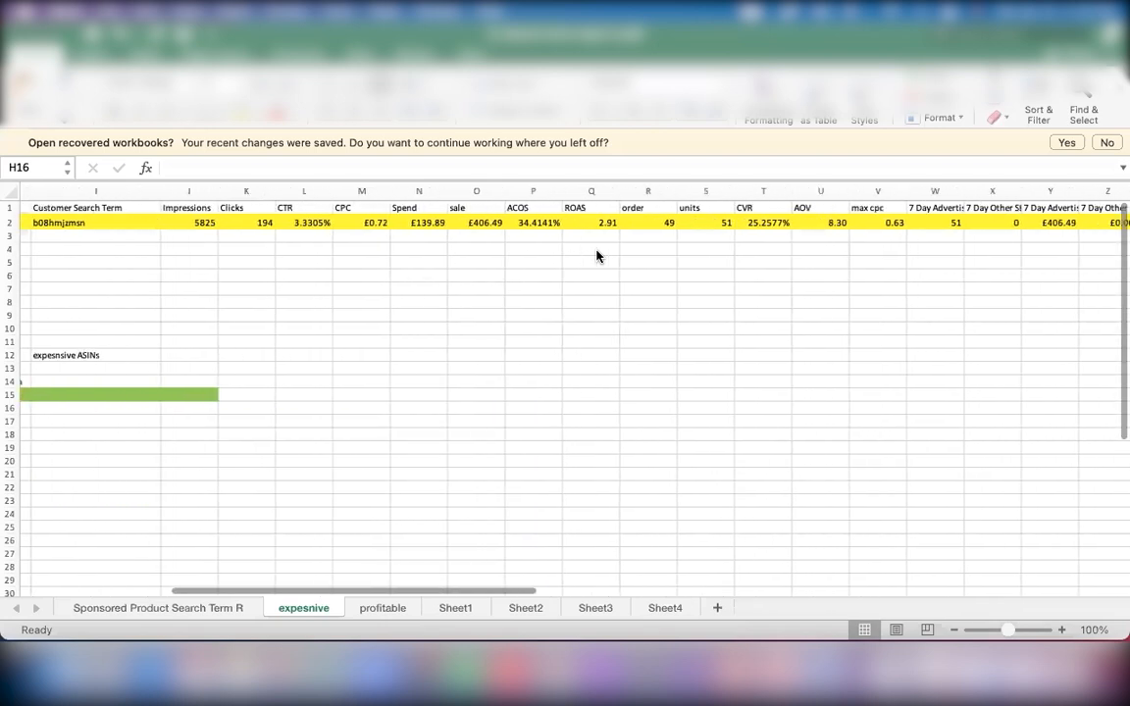
{"action": "scroll", "coordinate": [596, 256], "scroll_direction": "left", "scroll_amount": 10}
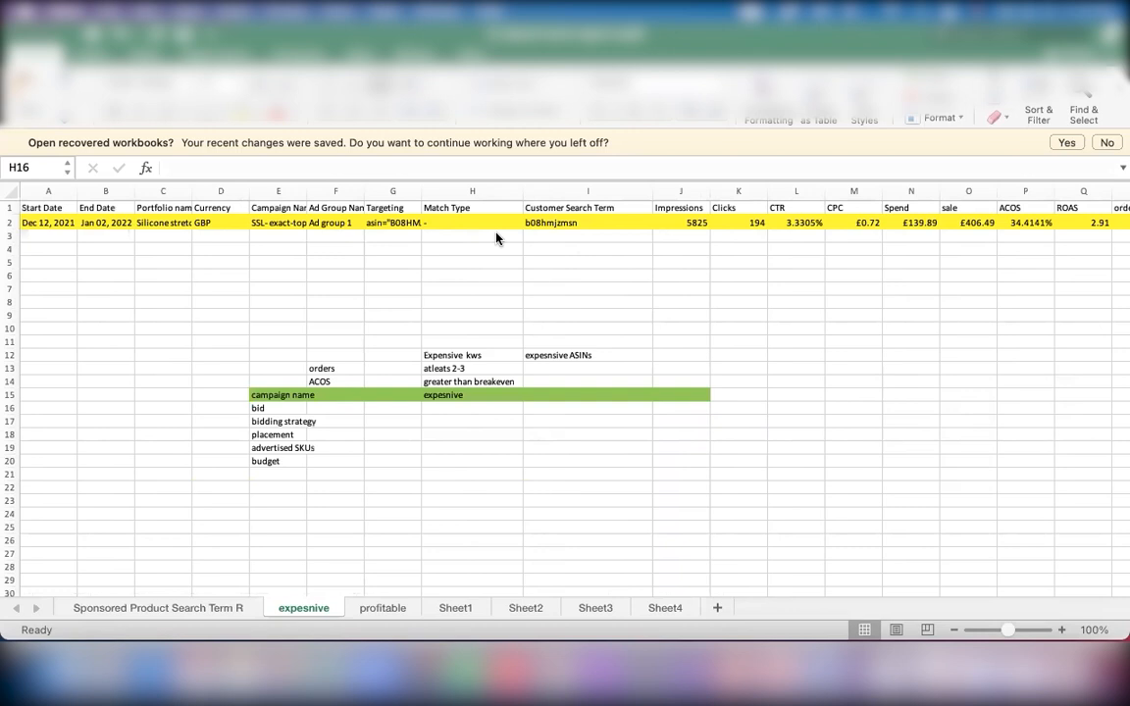
{"action": "scroll", "coordinate": [442, 235], "scroll_direction": "right", "scroll_amount": 2}
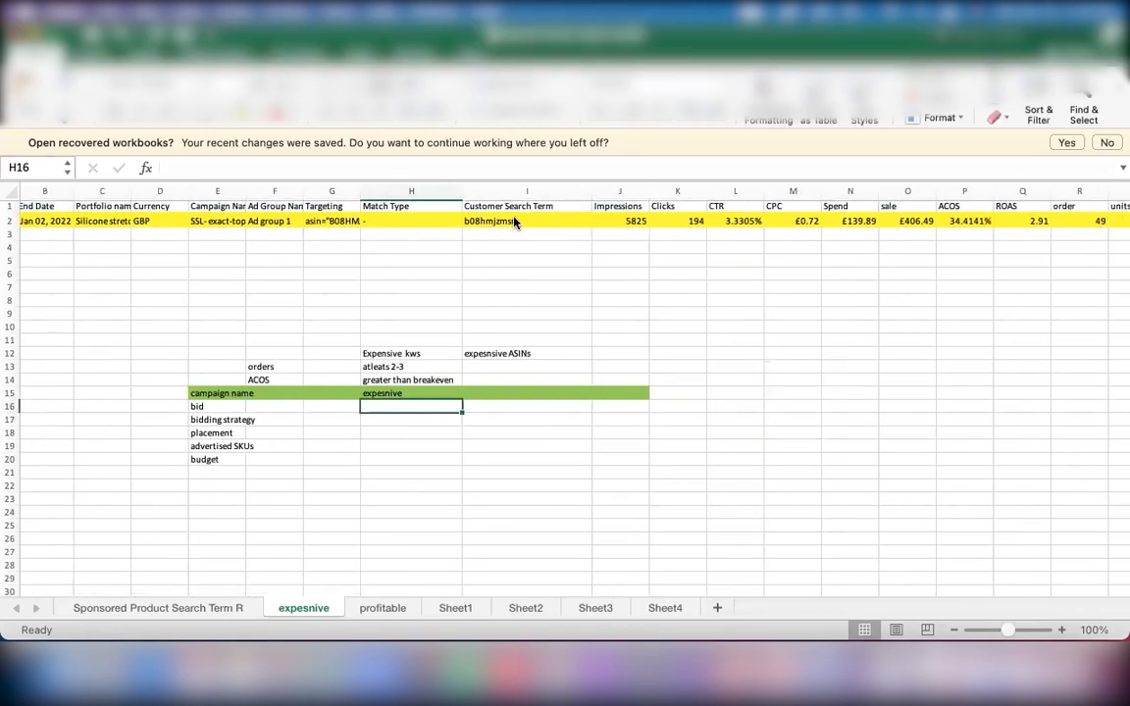
{"action": "left_click", "coordinate": [486, 222]}
{"action": "scroll", "coordinate": [636, 251], "scroll_direction": "right", "scroll_amount": 1}
{"action": "scroll", "coordinate": [635, 251], "scroll_direction": "right", "scroll_amount": 6}
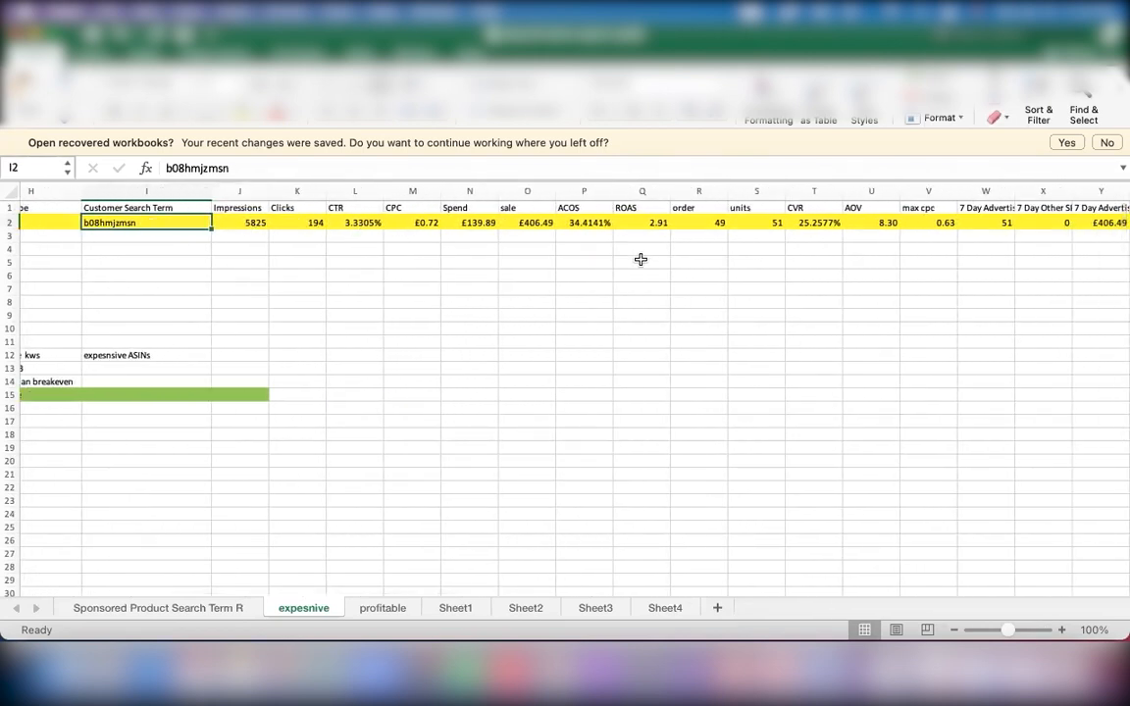
{"action": "scroll", "coordinate": [641, 259], "scroll_direction": "right", "scroll_amount": 1}
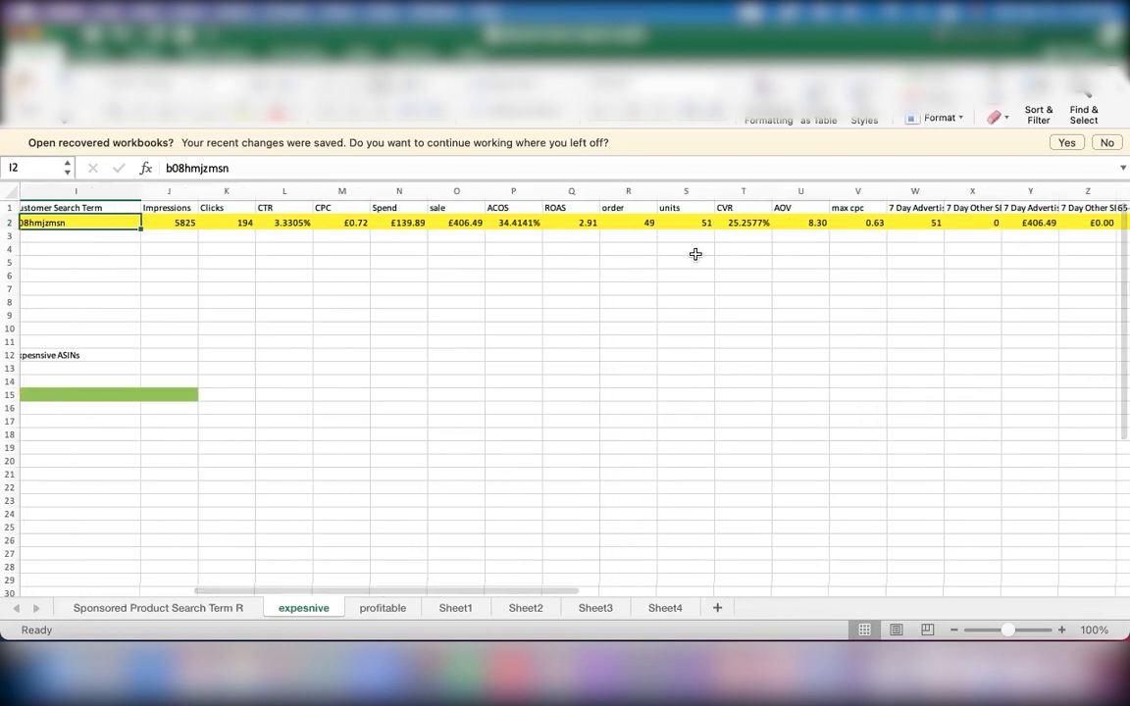
{"action": "scroll", "coordinate": [697, 255], "scroll_direction": "right", "scroll_amount": 1}
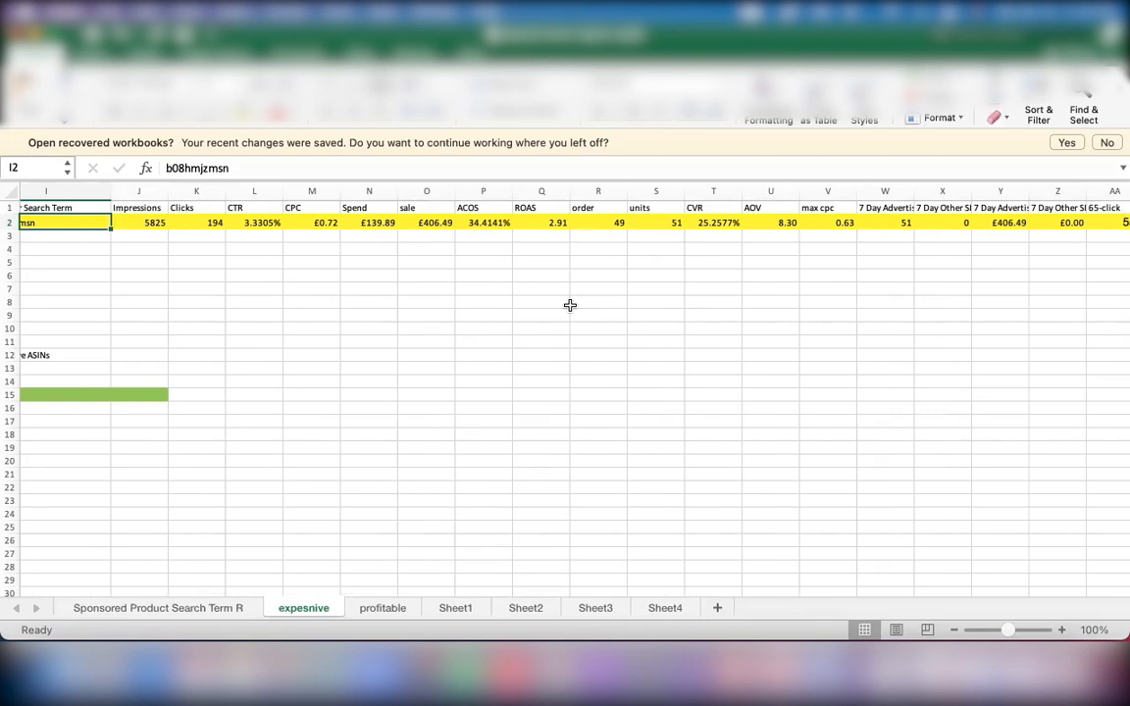
{"action": "scroll", "coordinate": [813, 306], "scroll_direction": "right", "scroll_amount": 4}
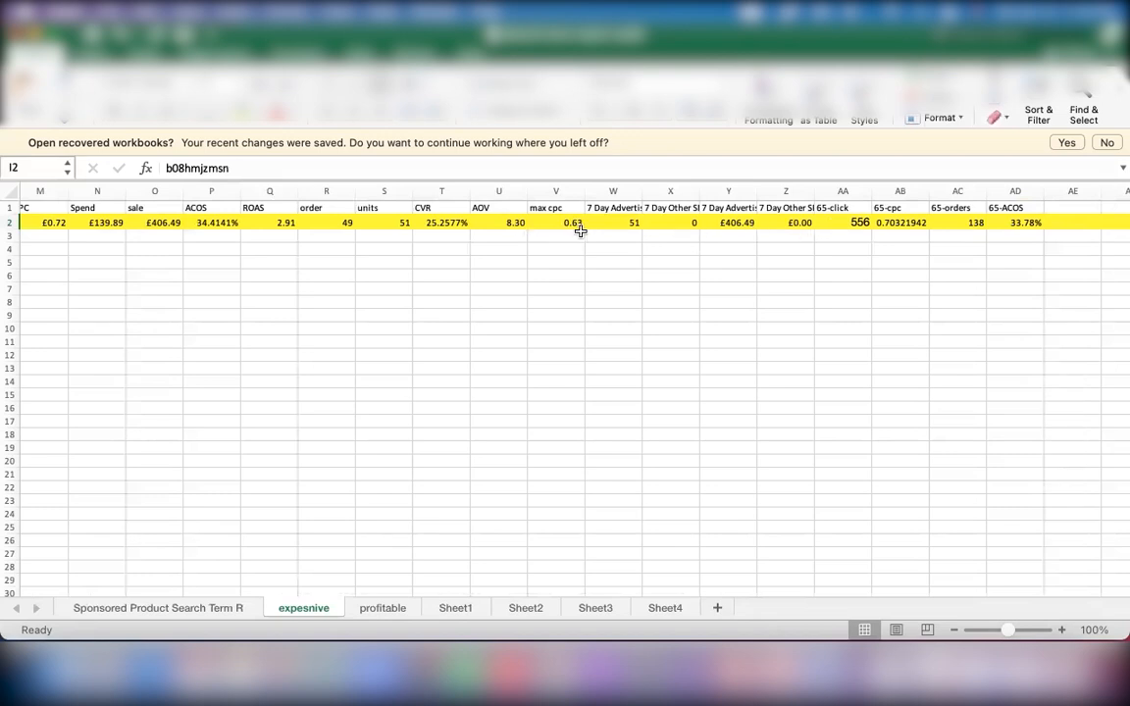
{"action": "left_click", "coordinate": [553, 190]}
{"action": "left_click", "coordinate": [560, 223]}
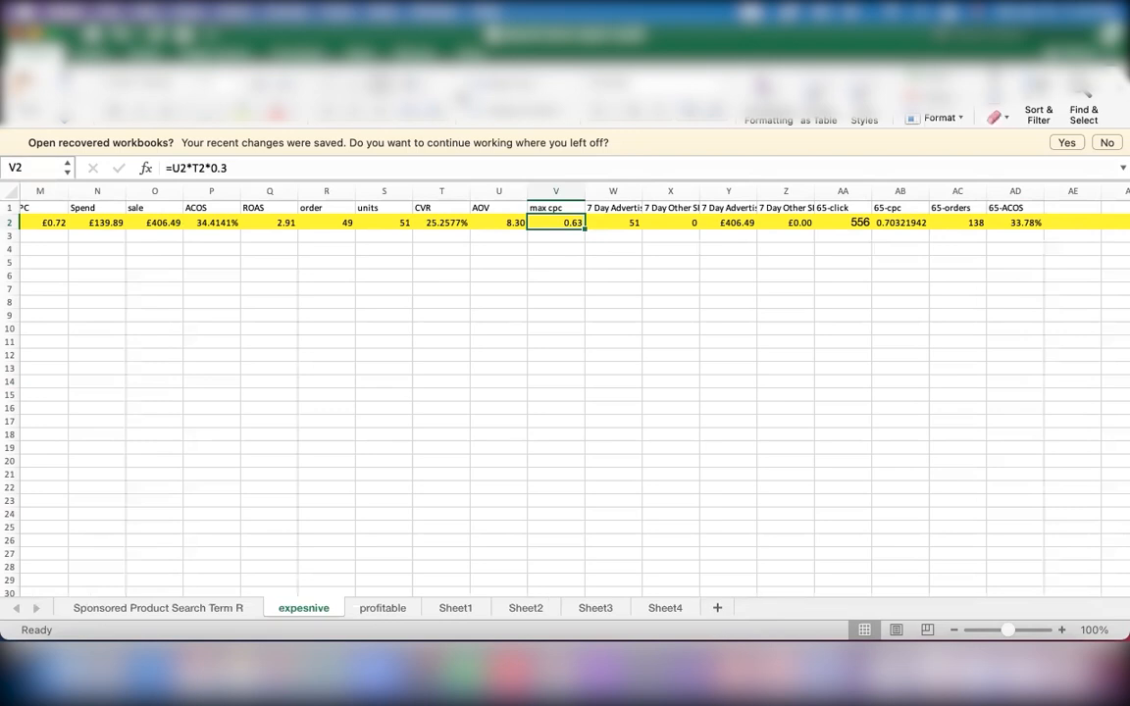
{"action": "key", "text": "ctrl+Up"}
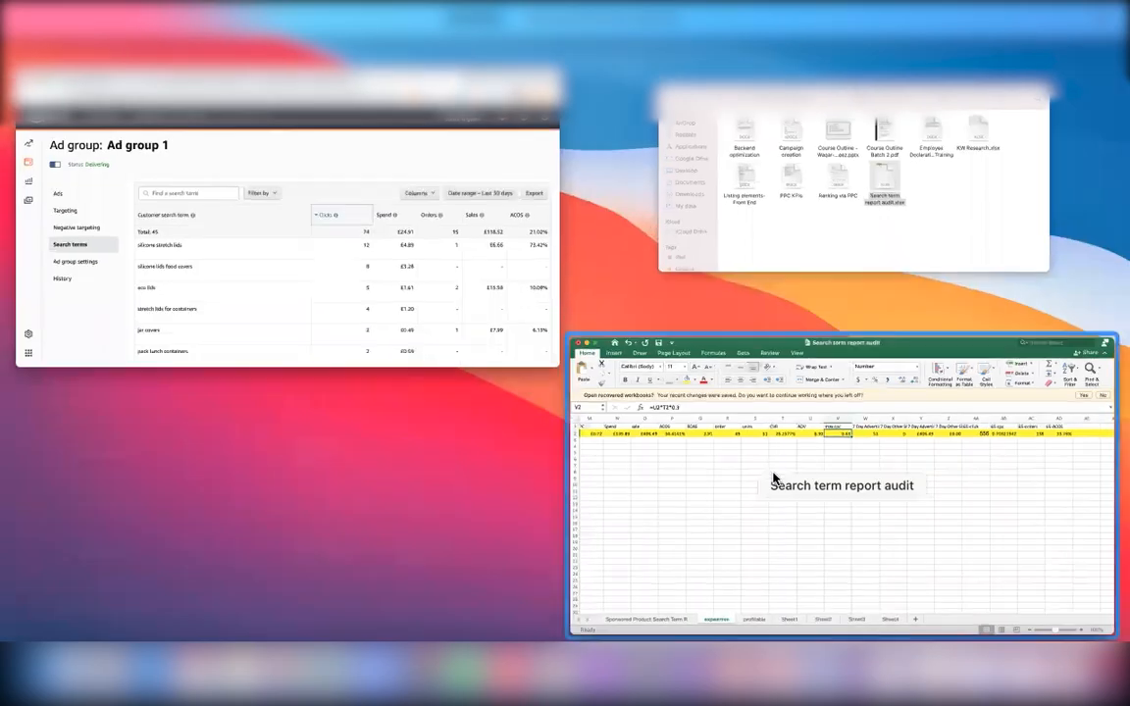
{"action": "left_click", "coordinate": [775, 478]}
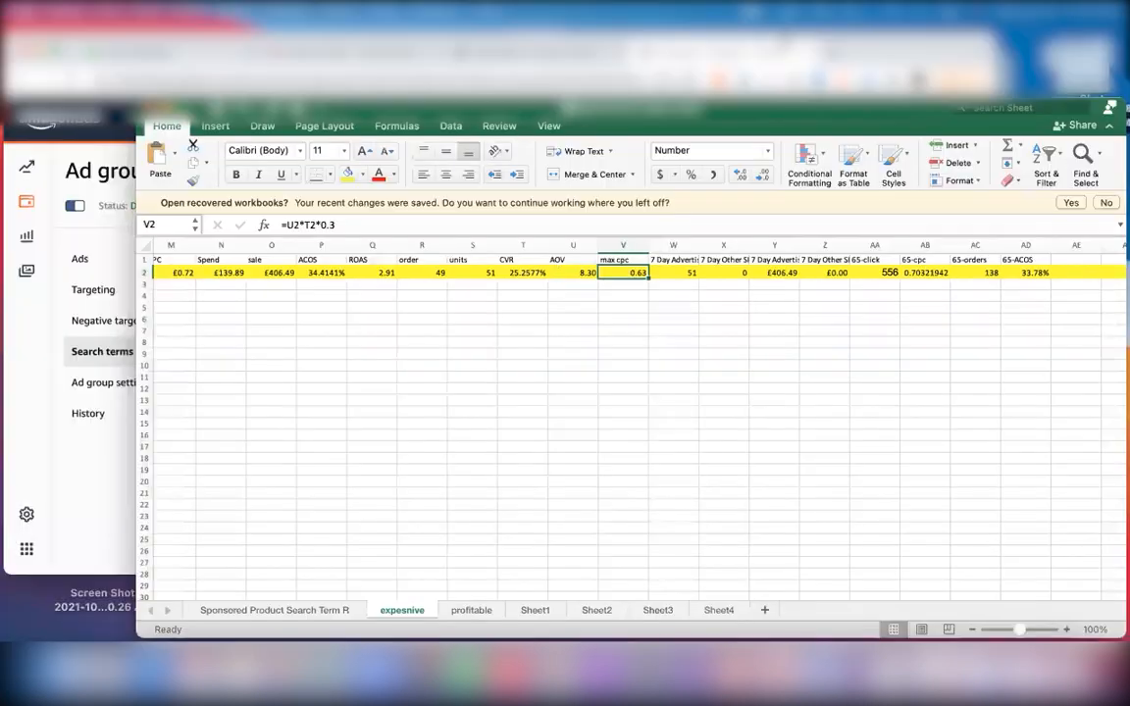
- Examine the expensive search term row and the criteria and campaign settings listed below it in the expesnive sheet
{"action": "key", "text": "ctrl+Up"}
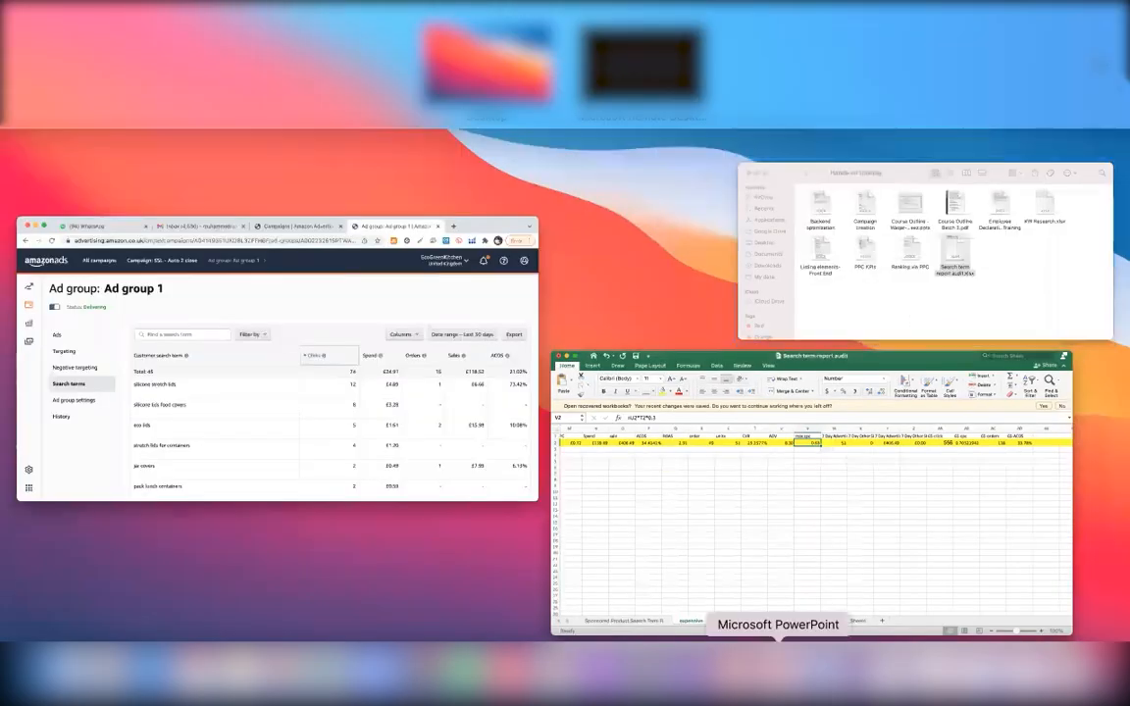
{"action": "left_click", "coordinate": [722, 527]}
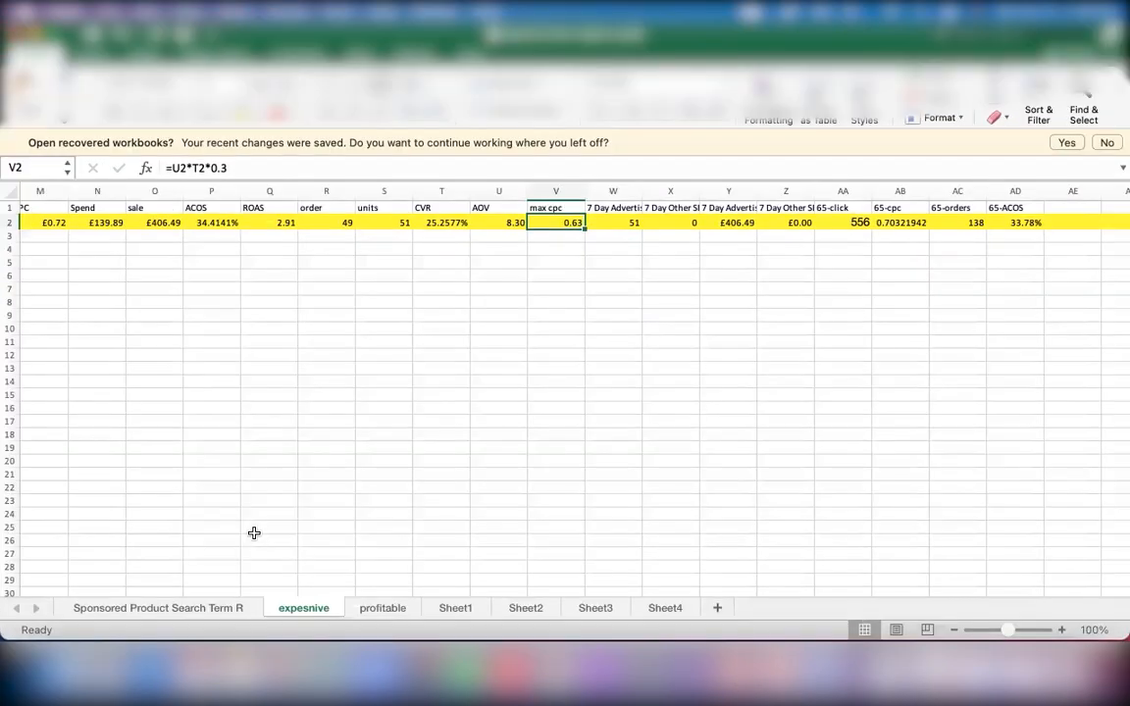
{"action": "scroll", "coordinate": [346, 429], "scroll_direction": "left", "scroll_amount": 10}
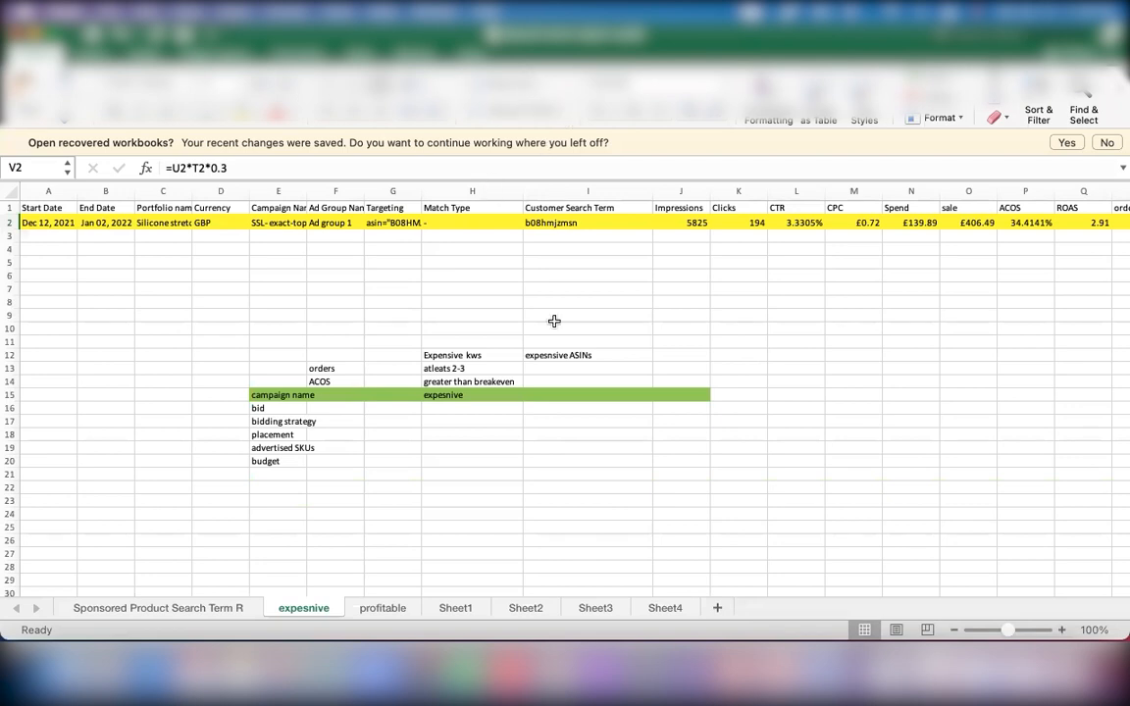
{"action": "scroll", "coordinate": [705, 340], "scroll_direction": "right", "scroll_amount": 1}
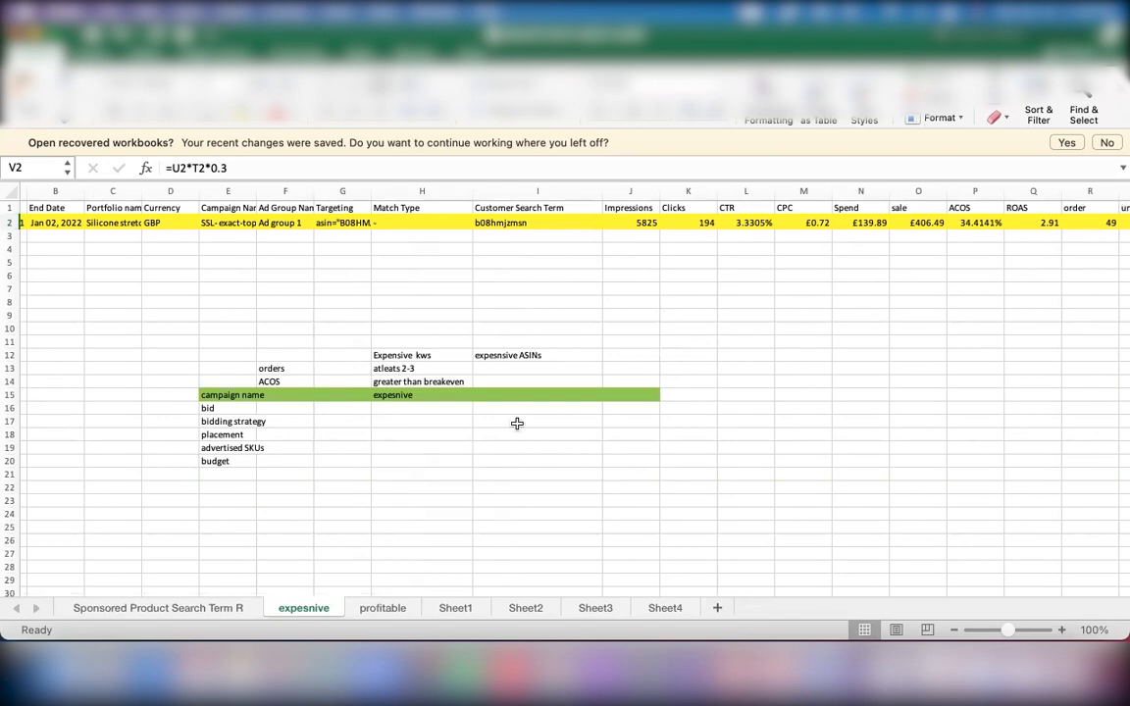
- Switch to the Word document and add the rule "if parent campaign has placement then max CPC can be higher than bid" below the first rule
{"action": "left_click", "coordinate": [823, 675]}
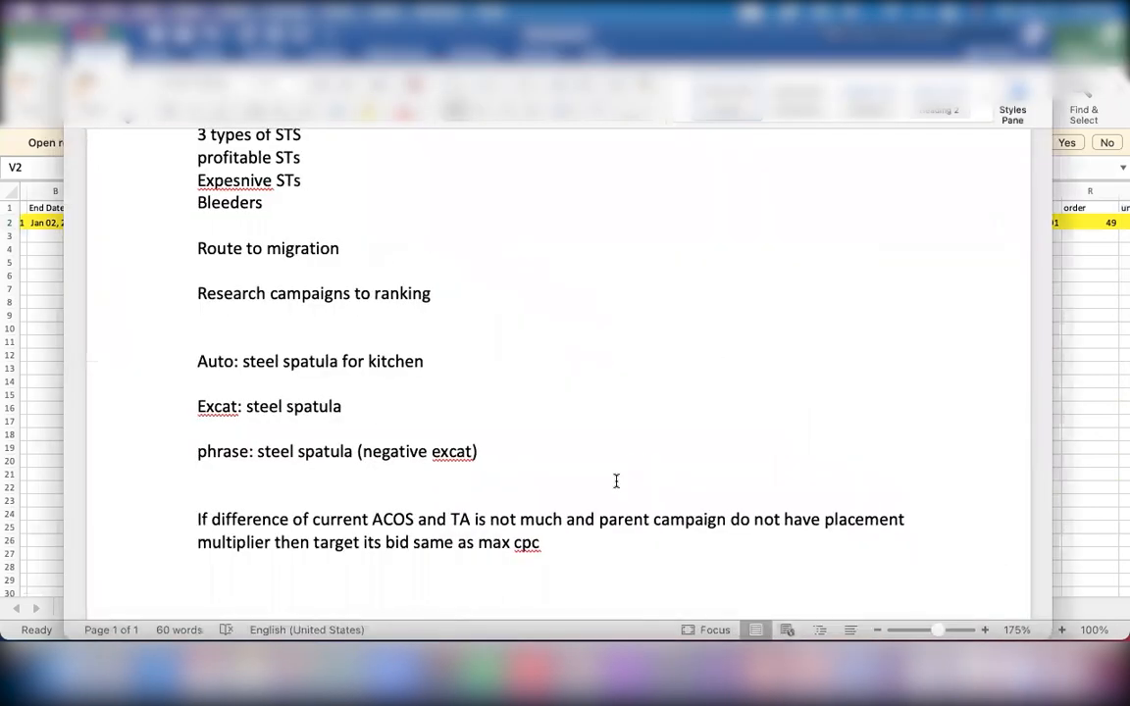
{"action": "scroll", "coordinate": [616, 479], "scroll_direction": "down", "scroll_amount": 3}
{"action": "key", "text": "Return"}
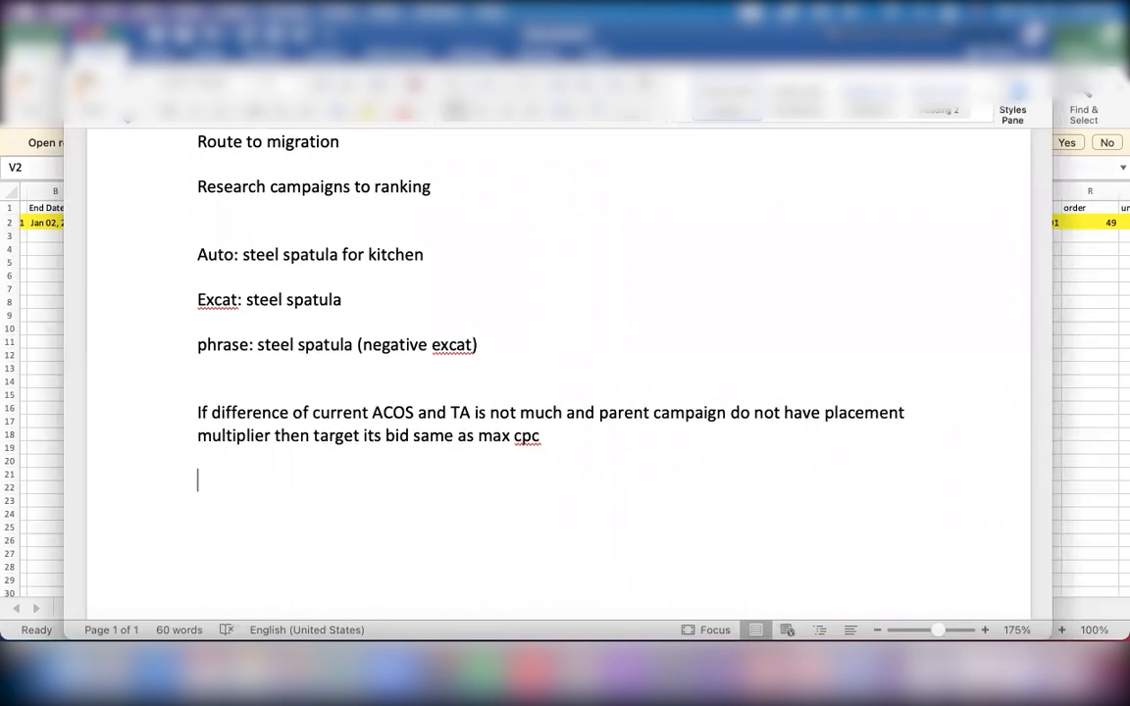
{"action": "type", "text": "if pa"}
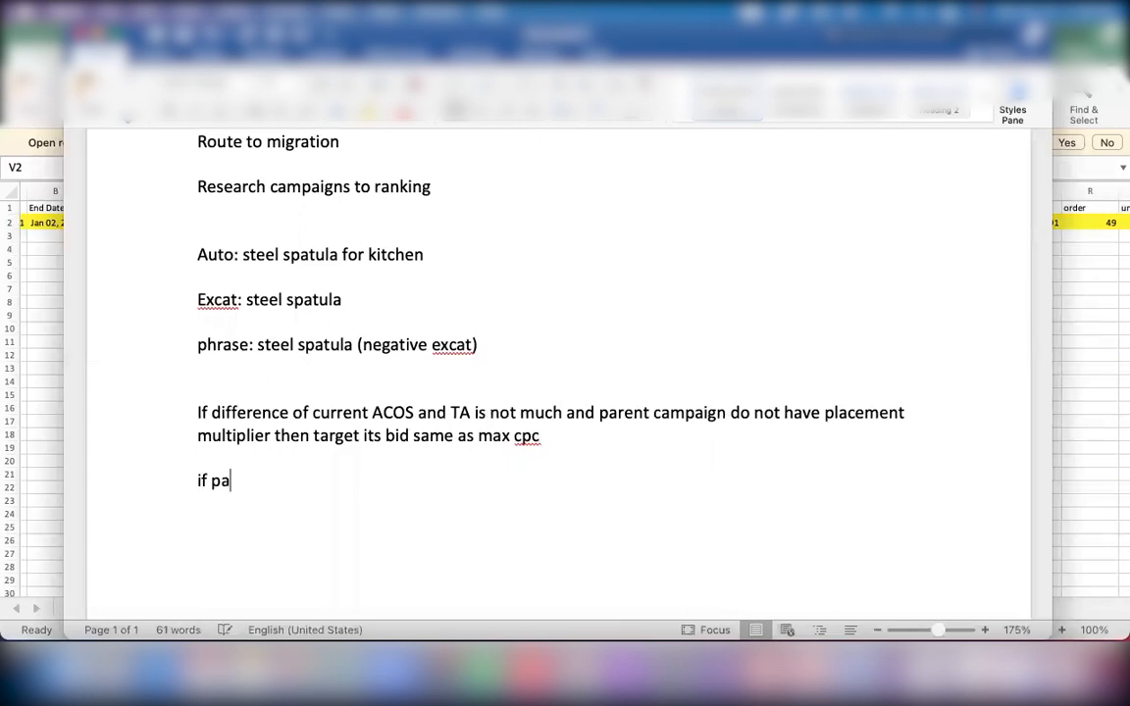
{"action": "type", "text": "rent campaign has placement then max CPC can be higher than bid"}
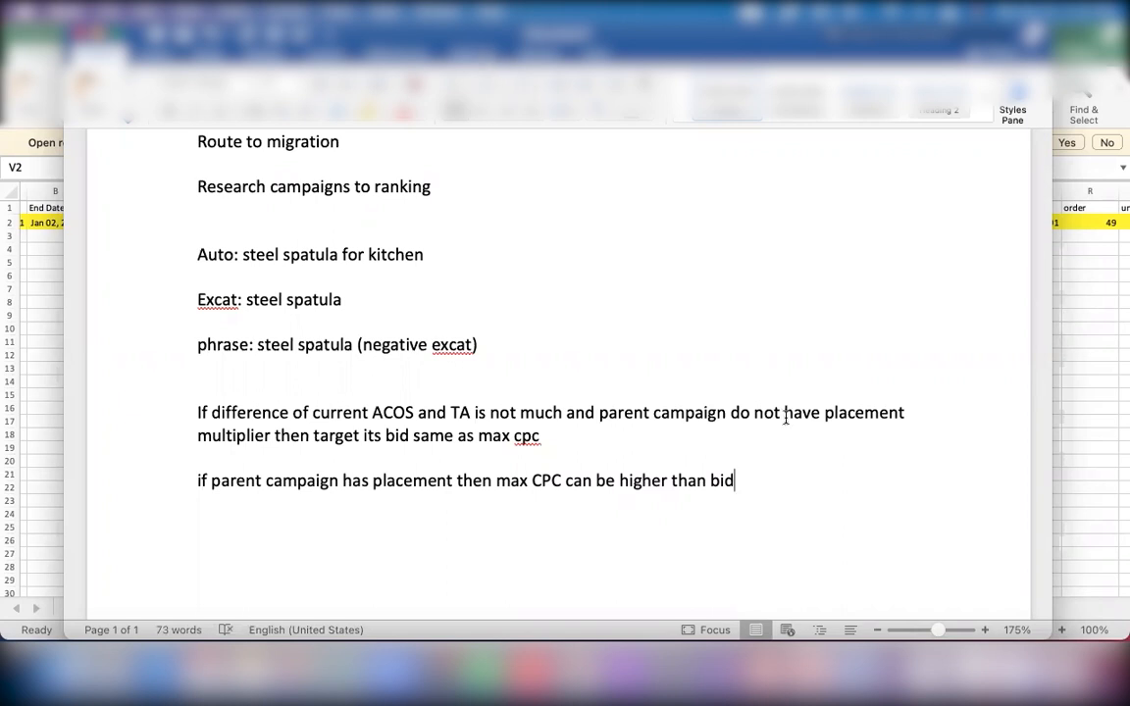
- Start an example line below the placement rule reading "like seed bid =0.12"
{"action": "key", "text": "Return"}
{"action": "key", "text": "Return"}
{"action": "type", "text": "see"}
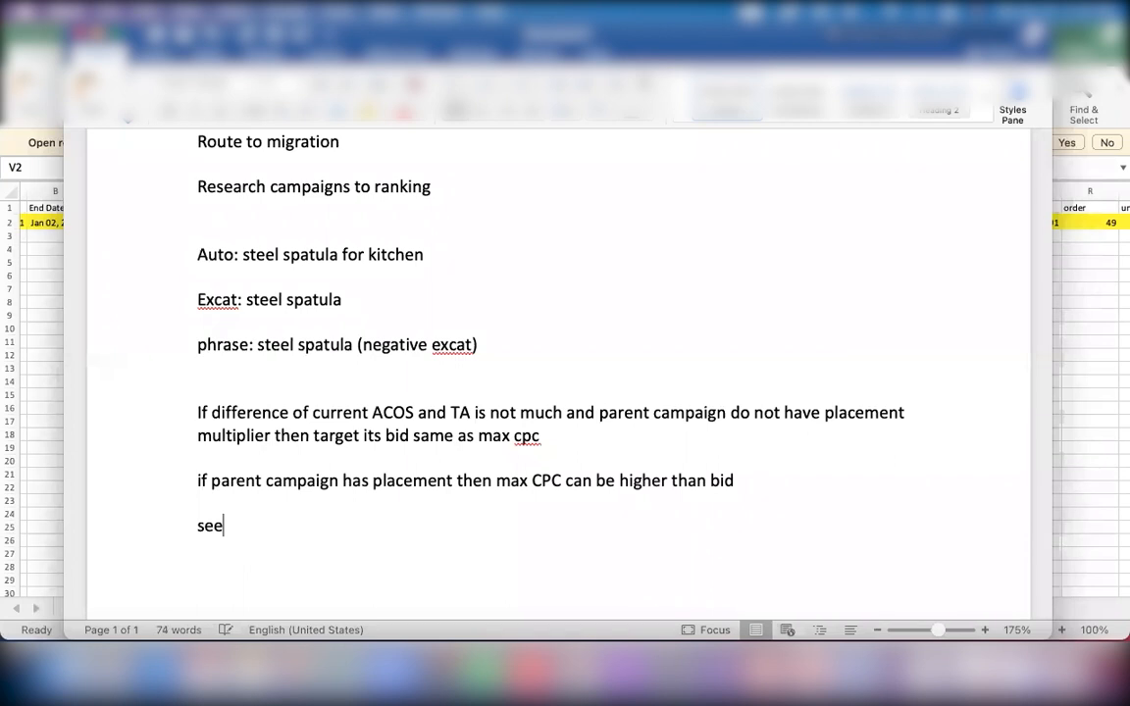
{"action": "type", "text": "d"}
{"action": "key", "text": "BackSpace"}
{"action": "key", "text": "BackSpace"}
{"action": "key", "text": "BackSpace"}
{"action": "key", "text": "BackSpace"}
{"action": "key", "text": "BackSpace"}
{"action": "type", "text": "like seed "}
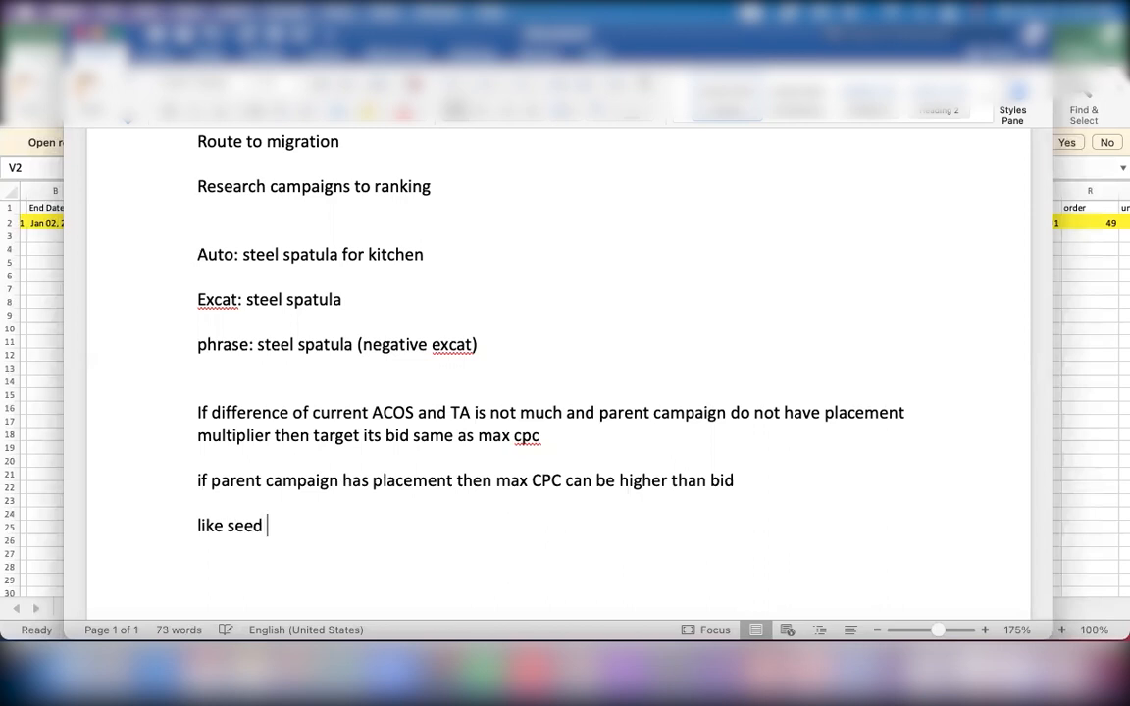
{"action": "type", "text": "bid =0.09"}
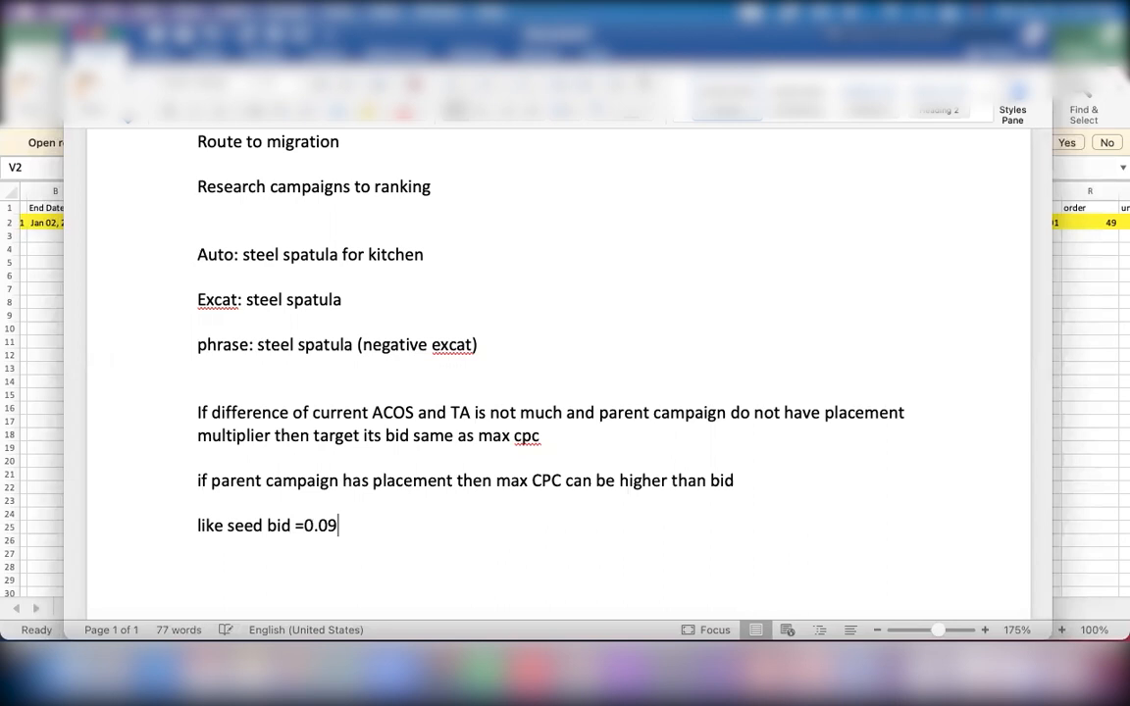
{"action": "key", "text": "BackSpace"}
{"action": "key", "text": "BackSpace"}
{"action": "type", "text": "12"}
- Continue the example line with "and max cpc is 0.35 while TOS is 450%"
{"action": "left_click", "coordinate": [354, 526]}
{"action": "type", "text": "and ma"}
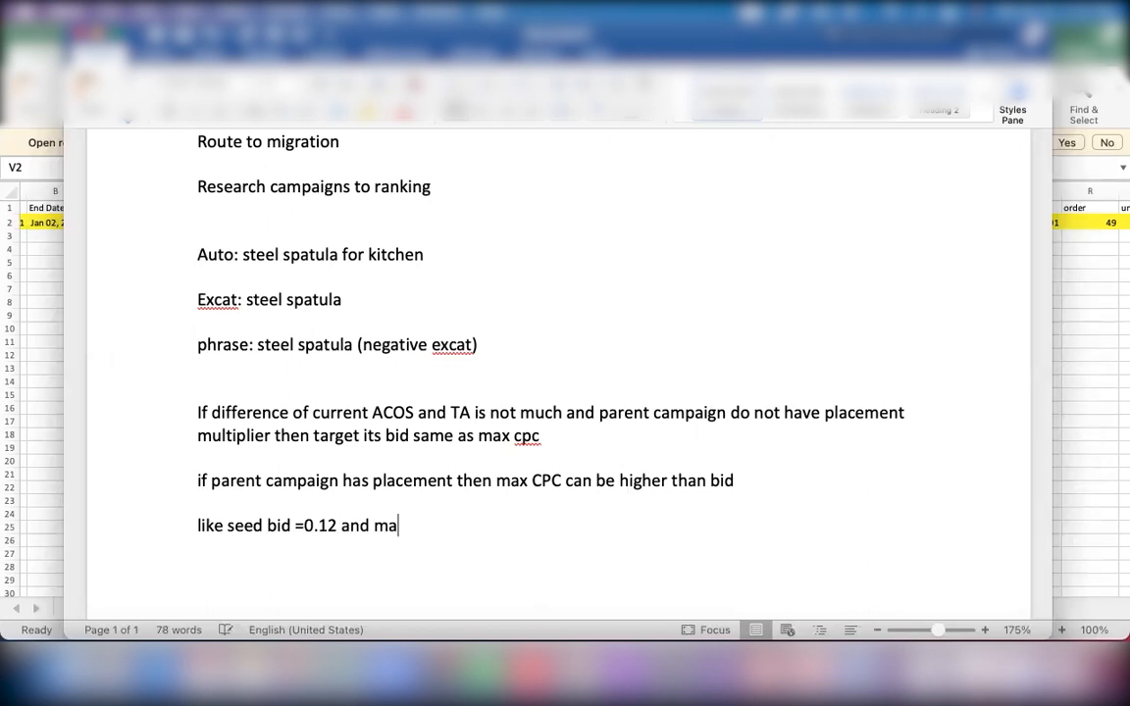
{"action": "type", "text": "x cpc i"}
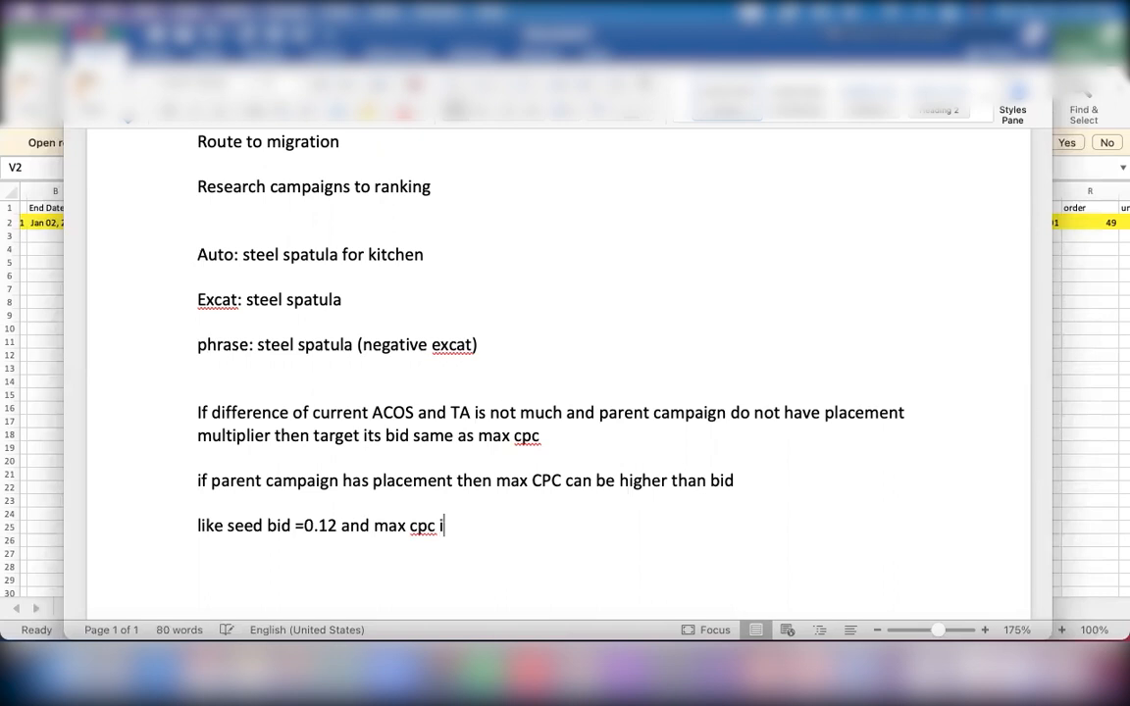
{"action": "type", "text": "s 0.35 w"}
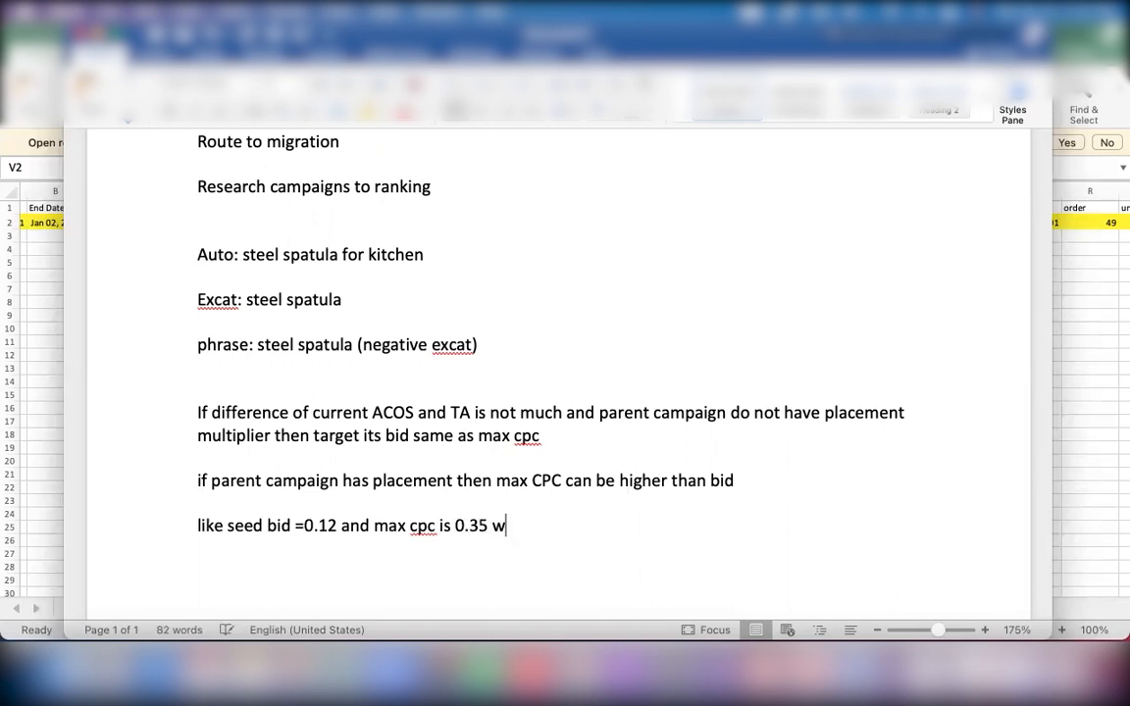
{"action": "type", "text": "hile TOS is "}
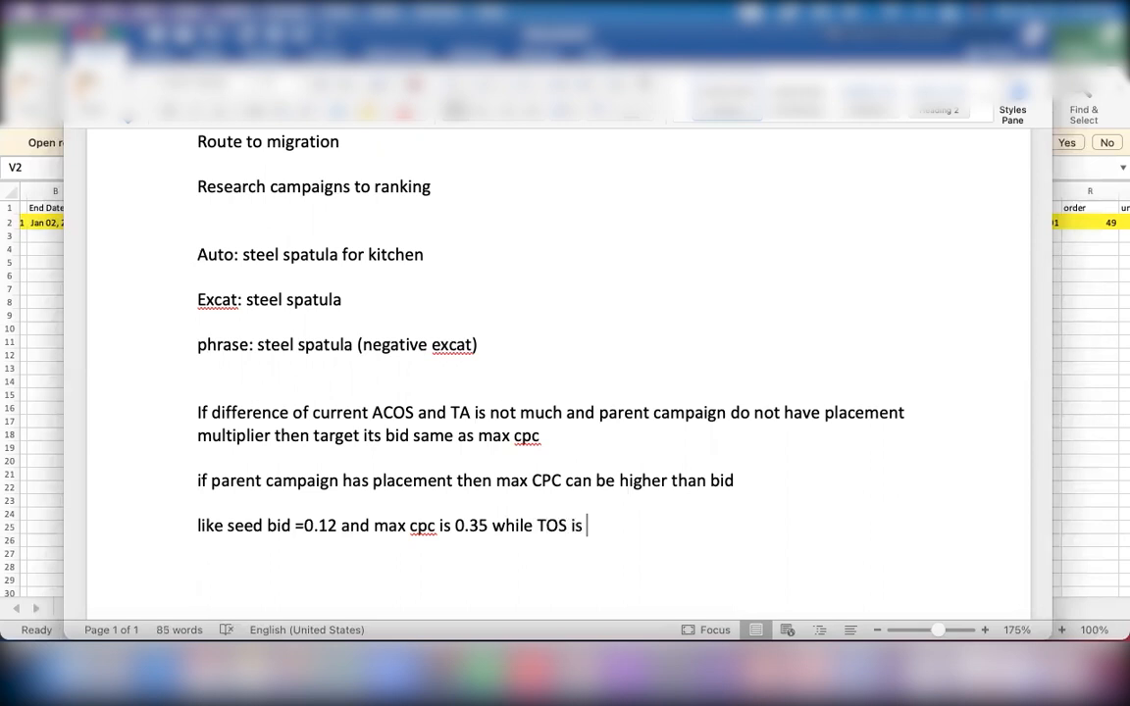
{"action": "type", "text": "450%"}
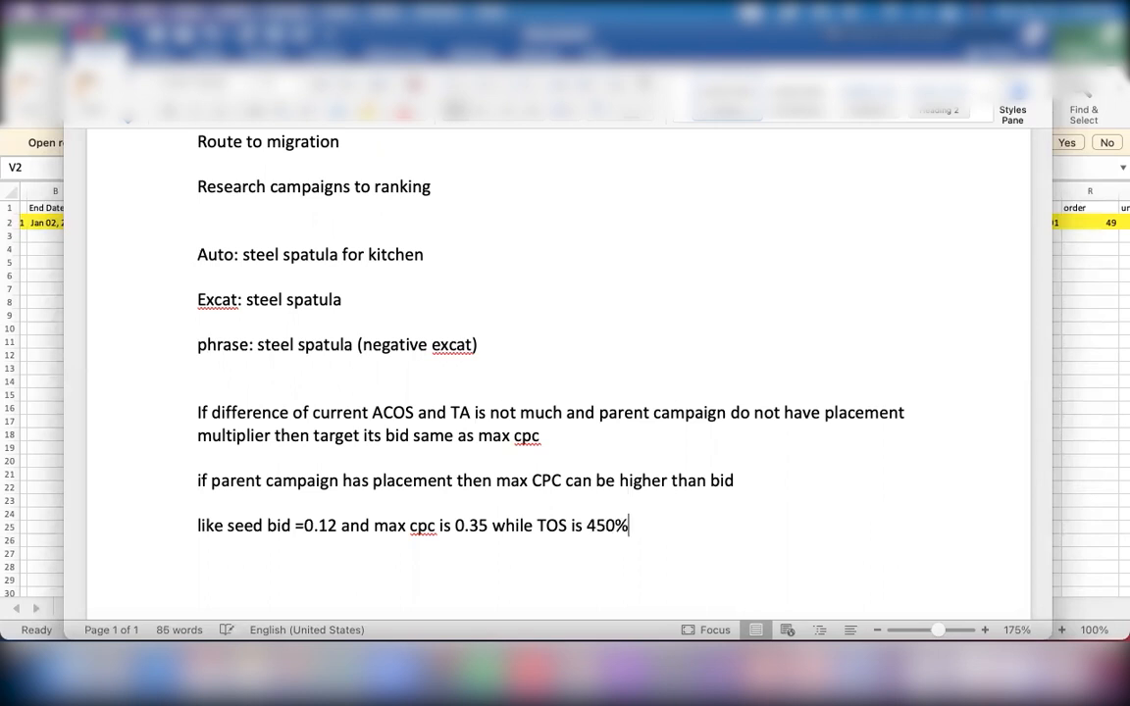